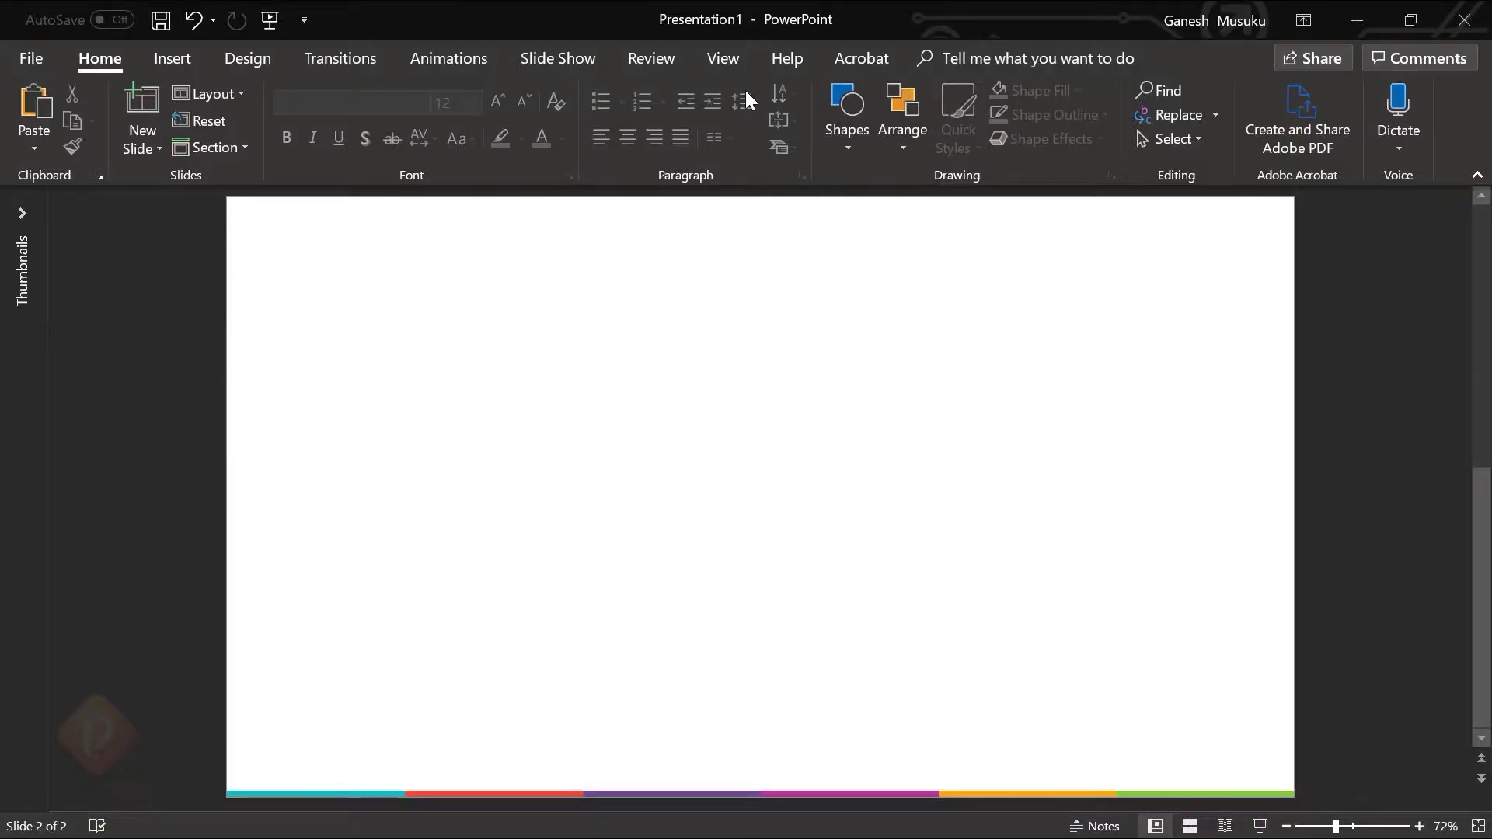
Step: Show the blank slide 2, with its multicolour bottom strip, ready for editing
left_click(723, 58)
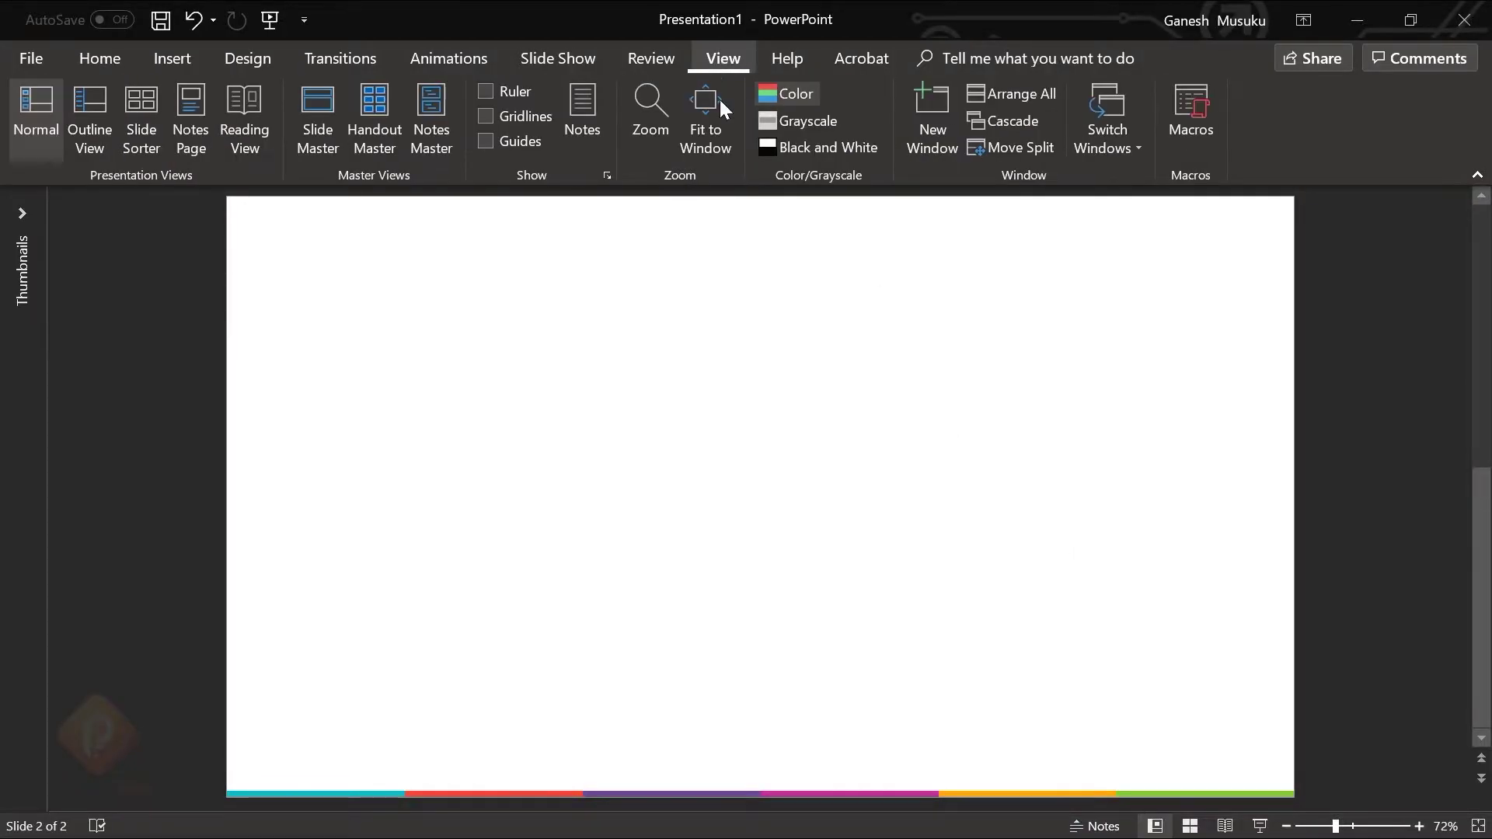
Step: Turn on slide guides and draw a borderless rectangle near the slide centre
left_click(484, 140)
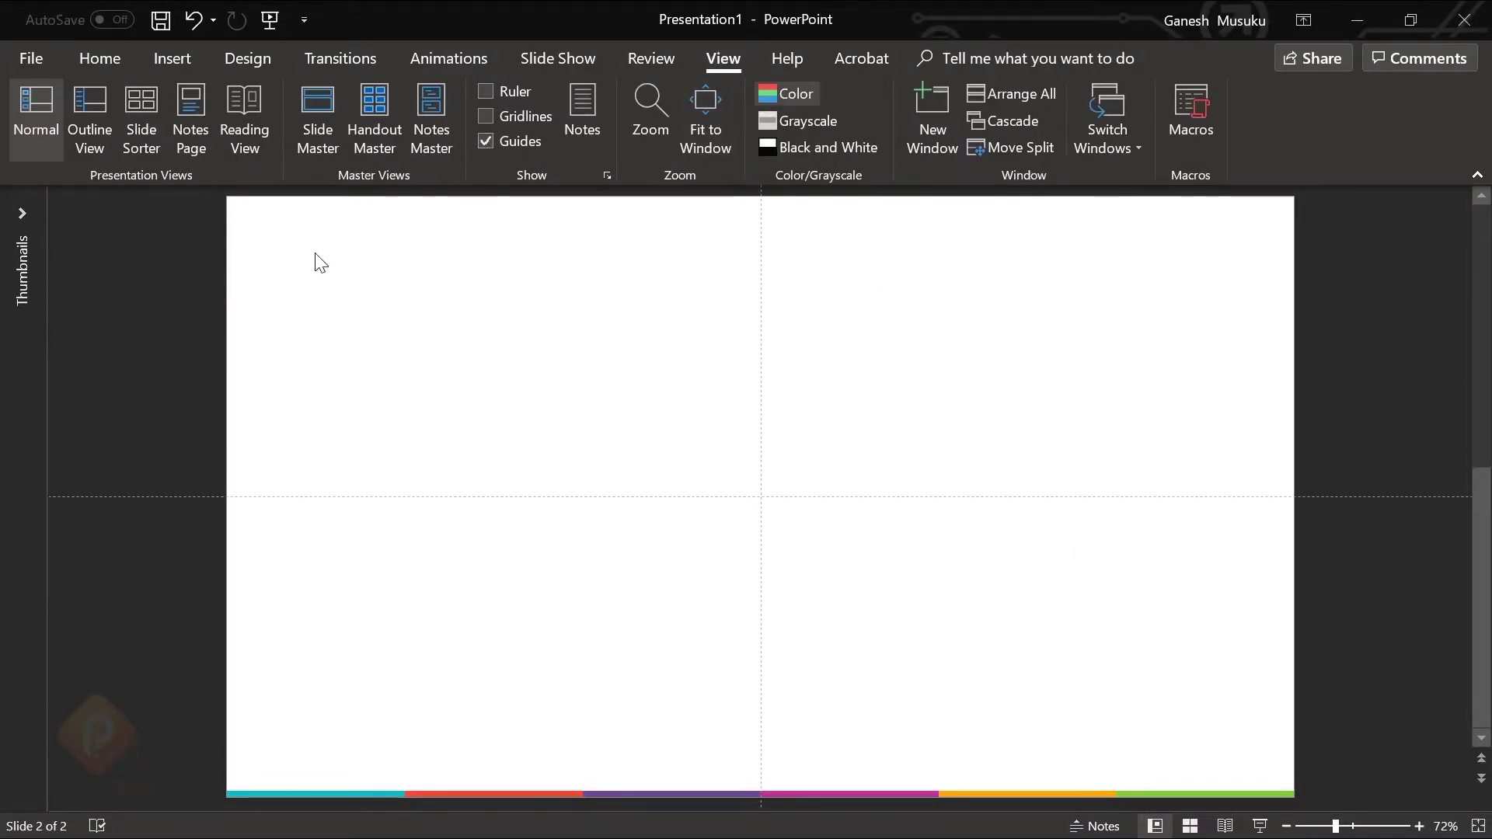
left_click(96, 52)
left_click(848, 146)
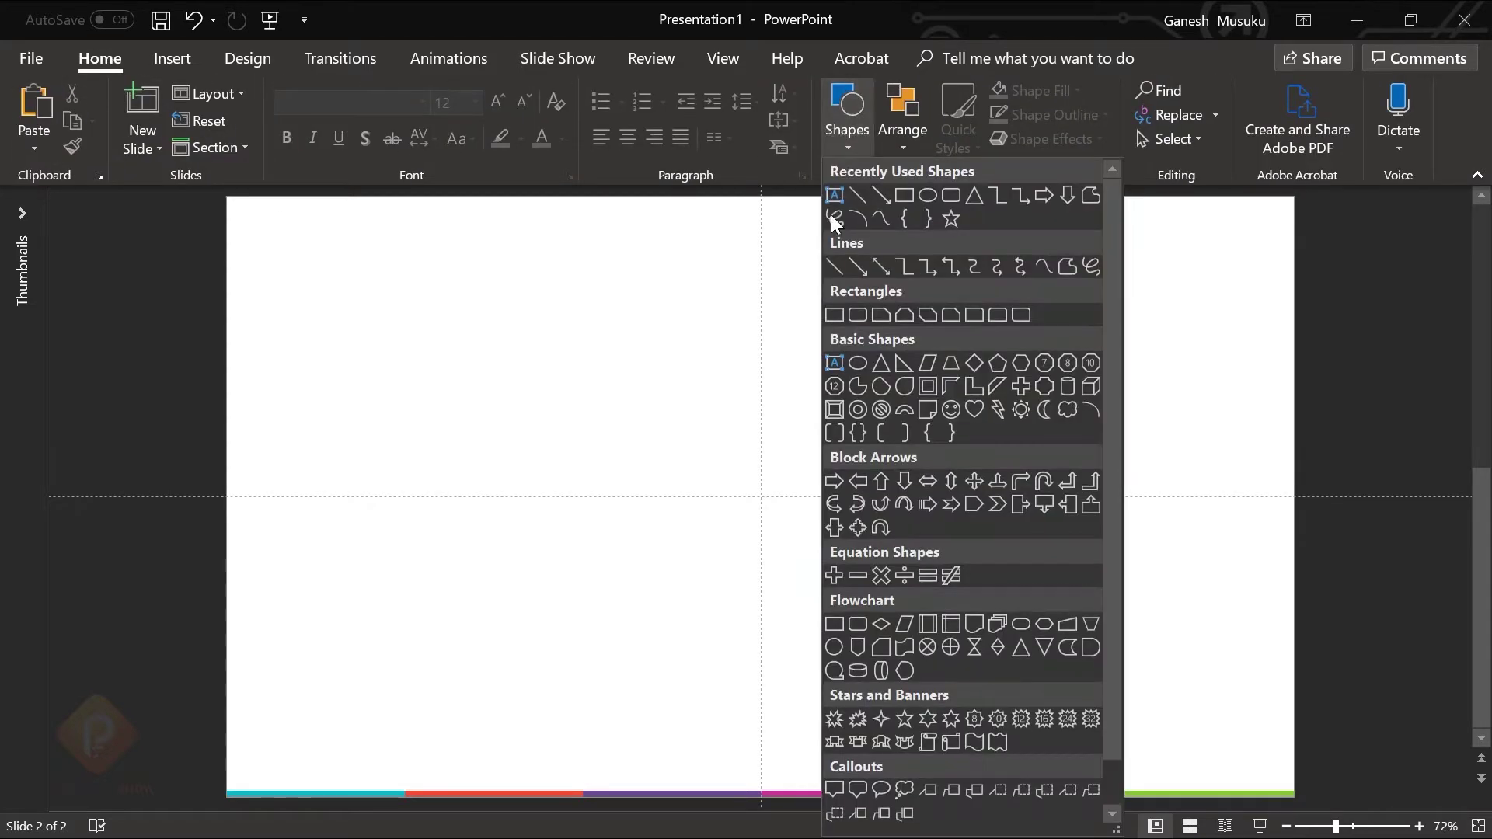
left_click(904, 195)
left_click_drag(583, 416, 930, 589)
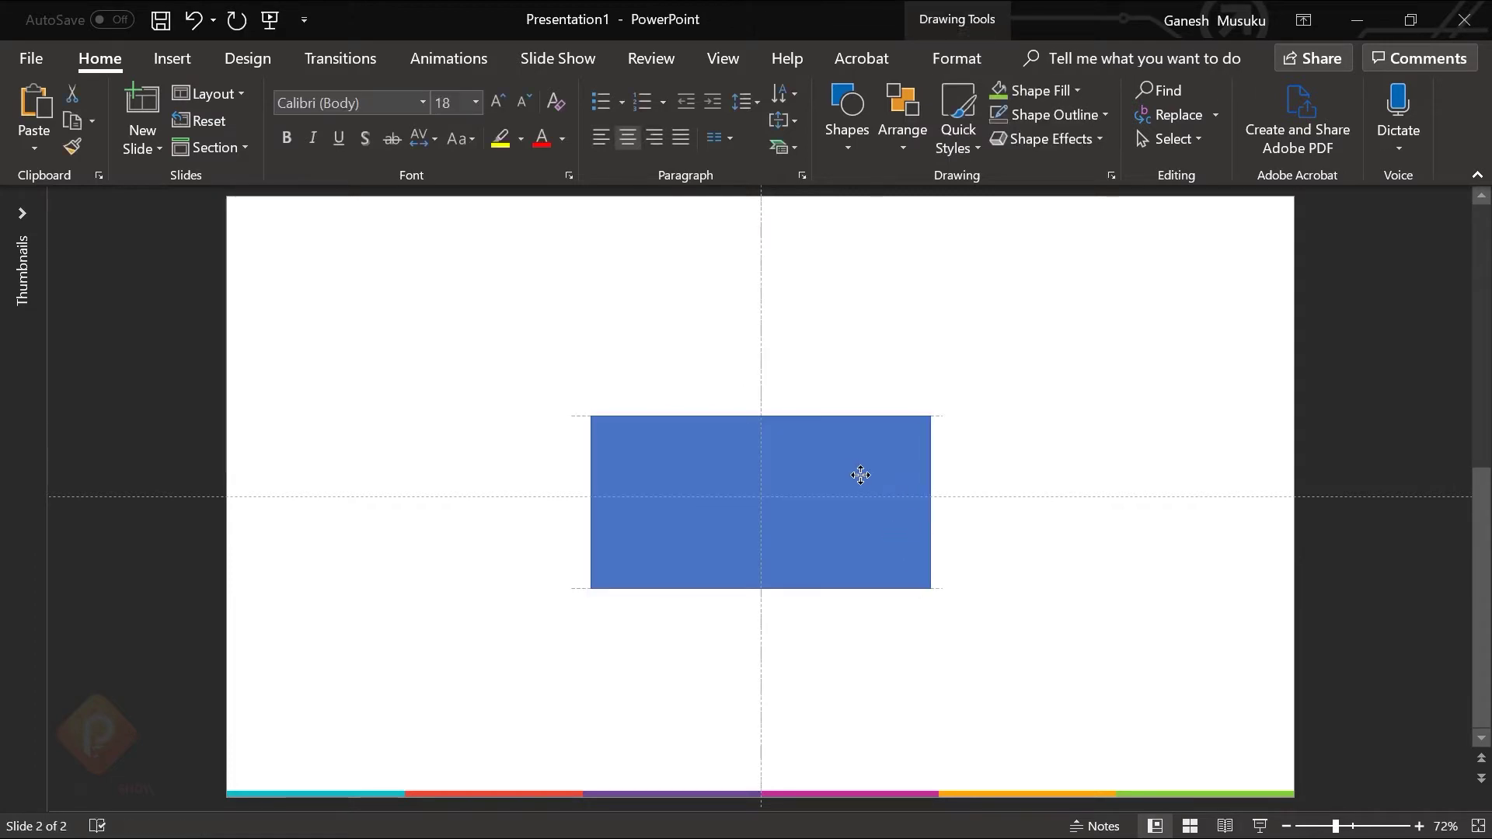
left_click(1051, 119)
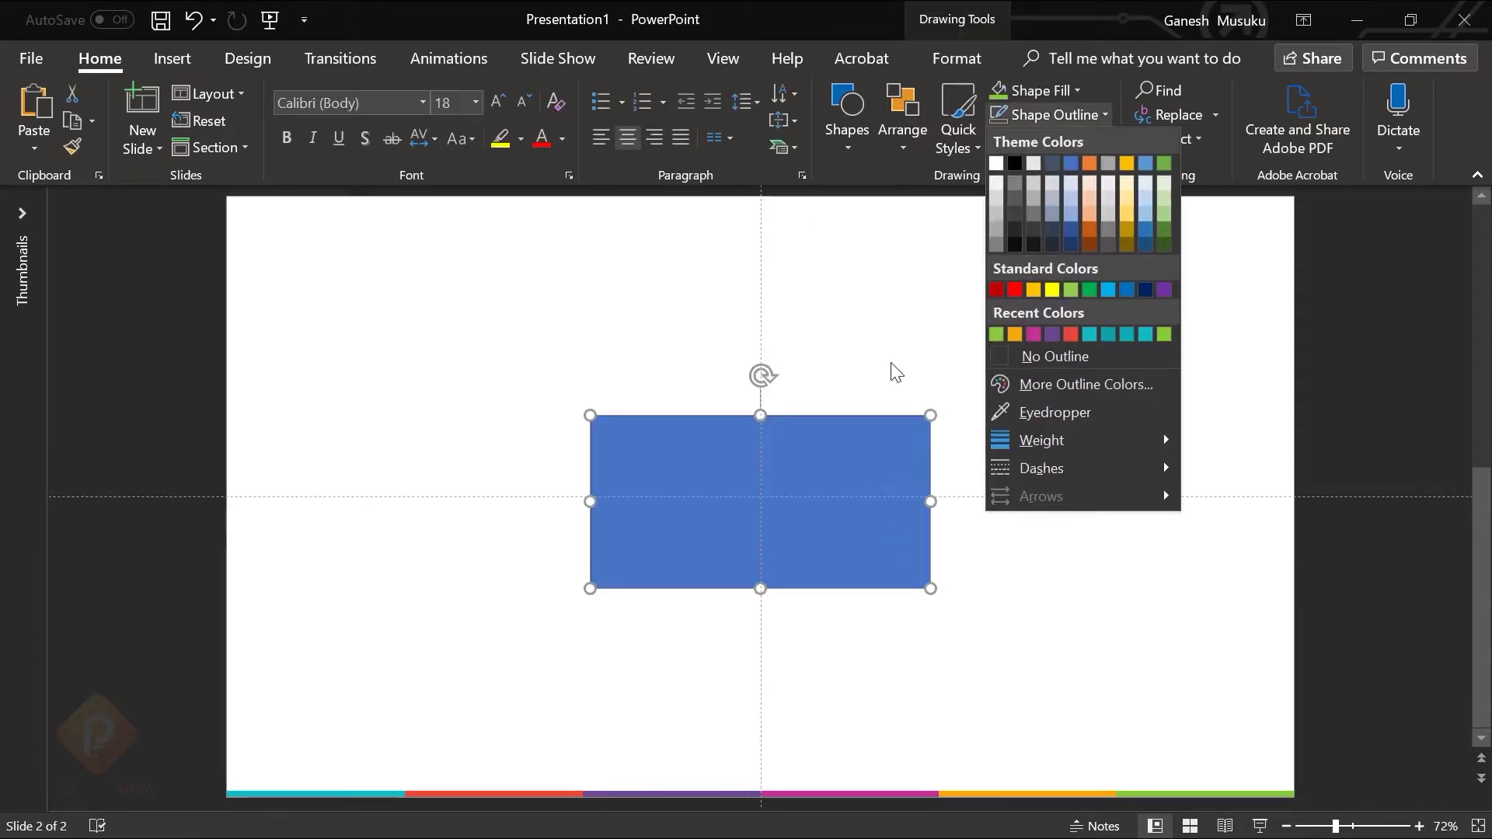
left_click(1023, 357)
Step: Size the rectangle to 2.5" high by 4.4" wide
left_click(955, 62)
left_click(1443, 99)
left_click(1444, 96)
left_click(1444, 96)
left_click(1445, 97)
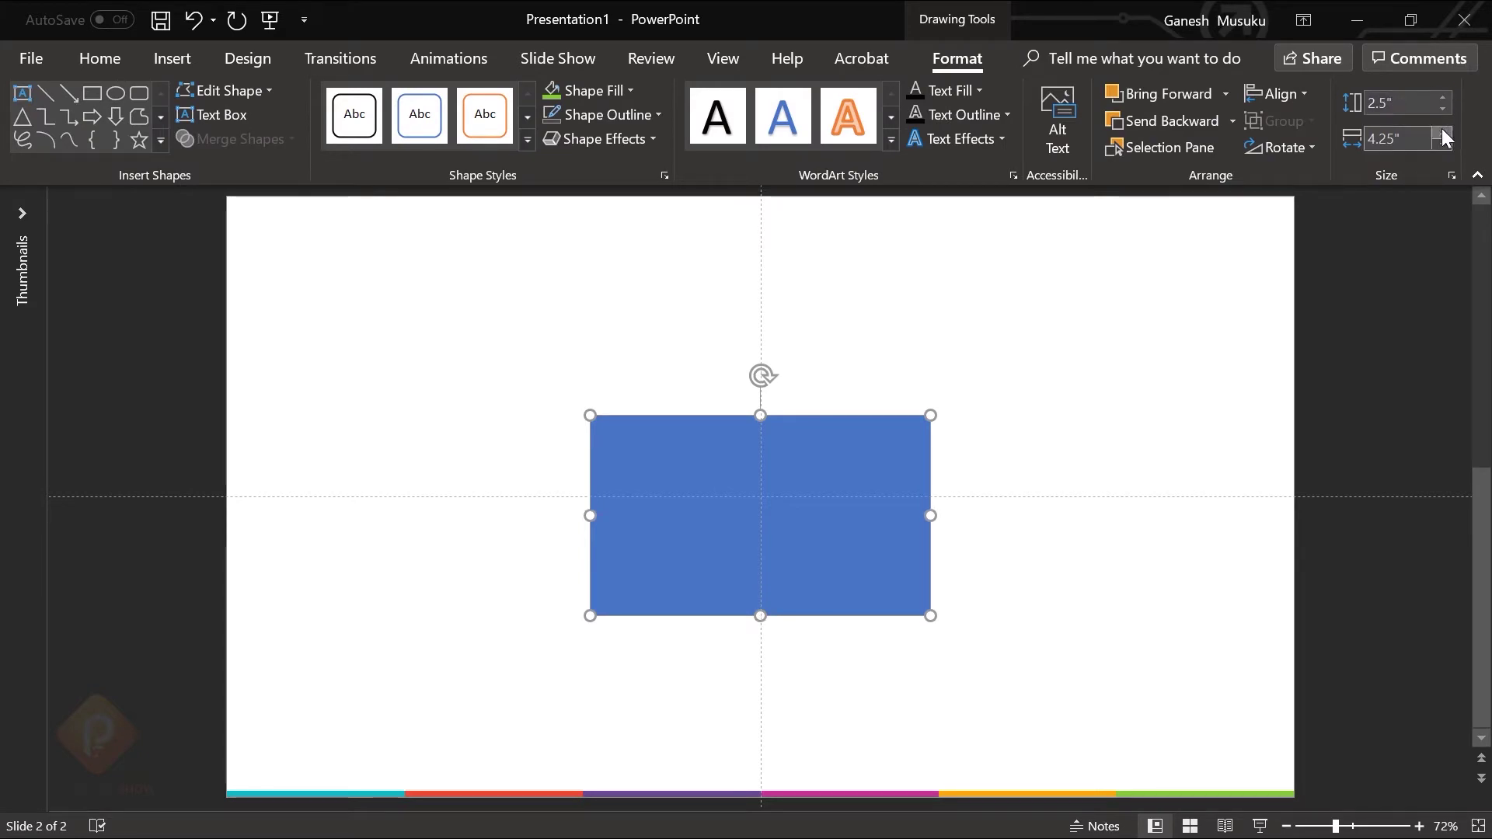
left_click(1443, 131)
left_click(1442, 132)
Step: Centre the rectangle on the guides and make sure it has no outline
mouse_move(816, 443)
left_mouse_down()
mouse_move(838, 438)
mouse_move(823, 449)
left_mouse_up()
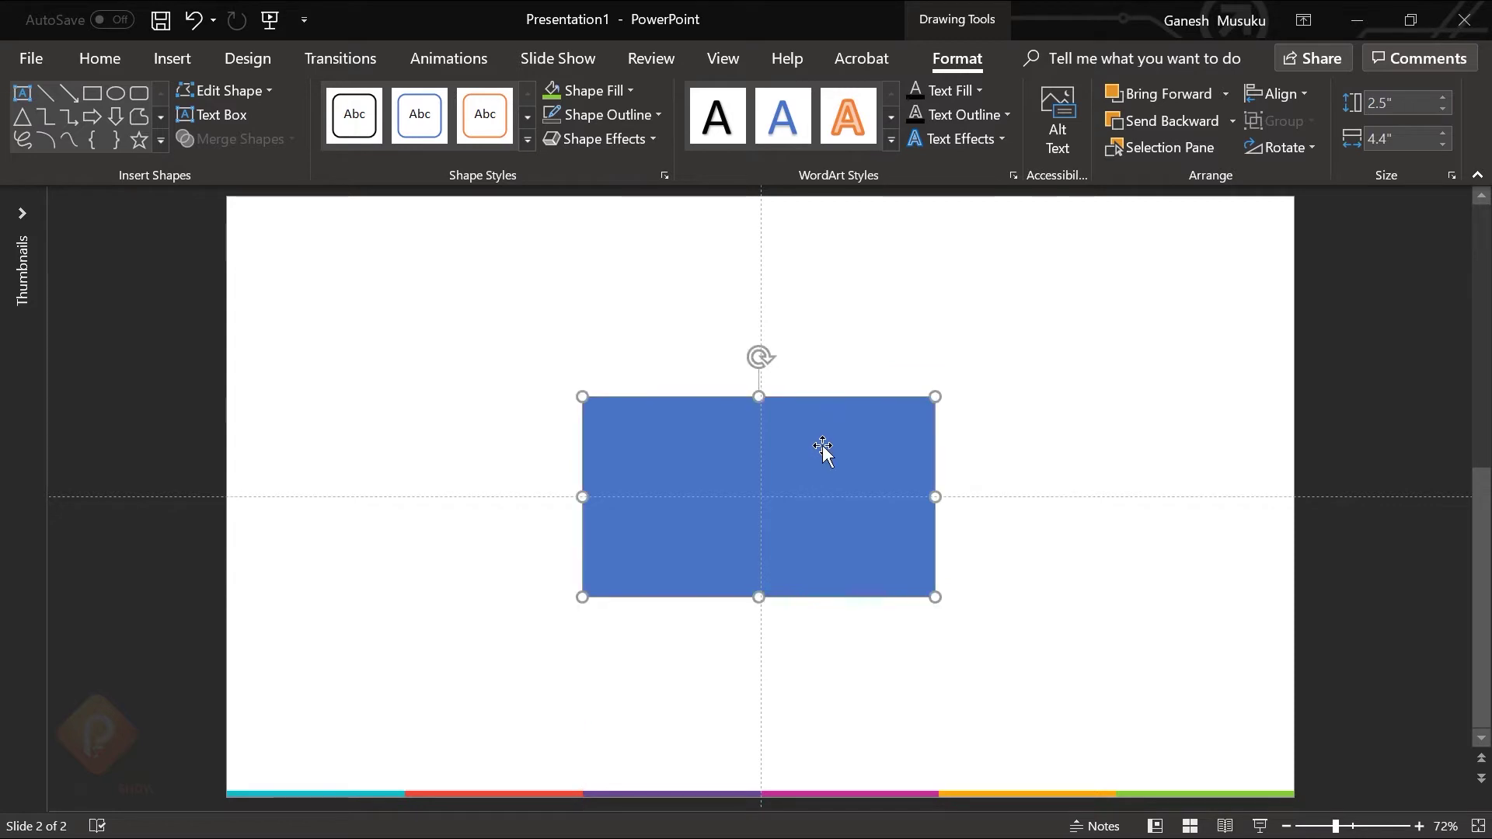
left_click(839, 440)
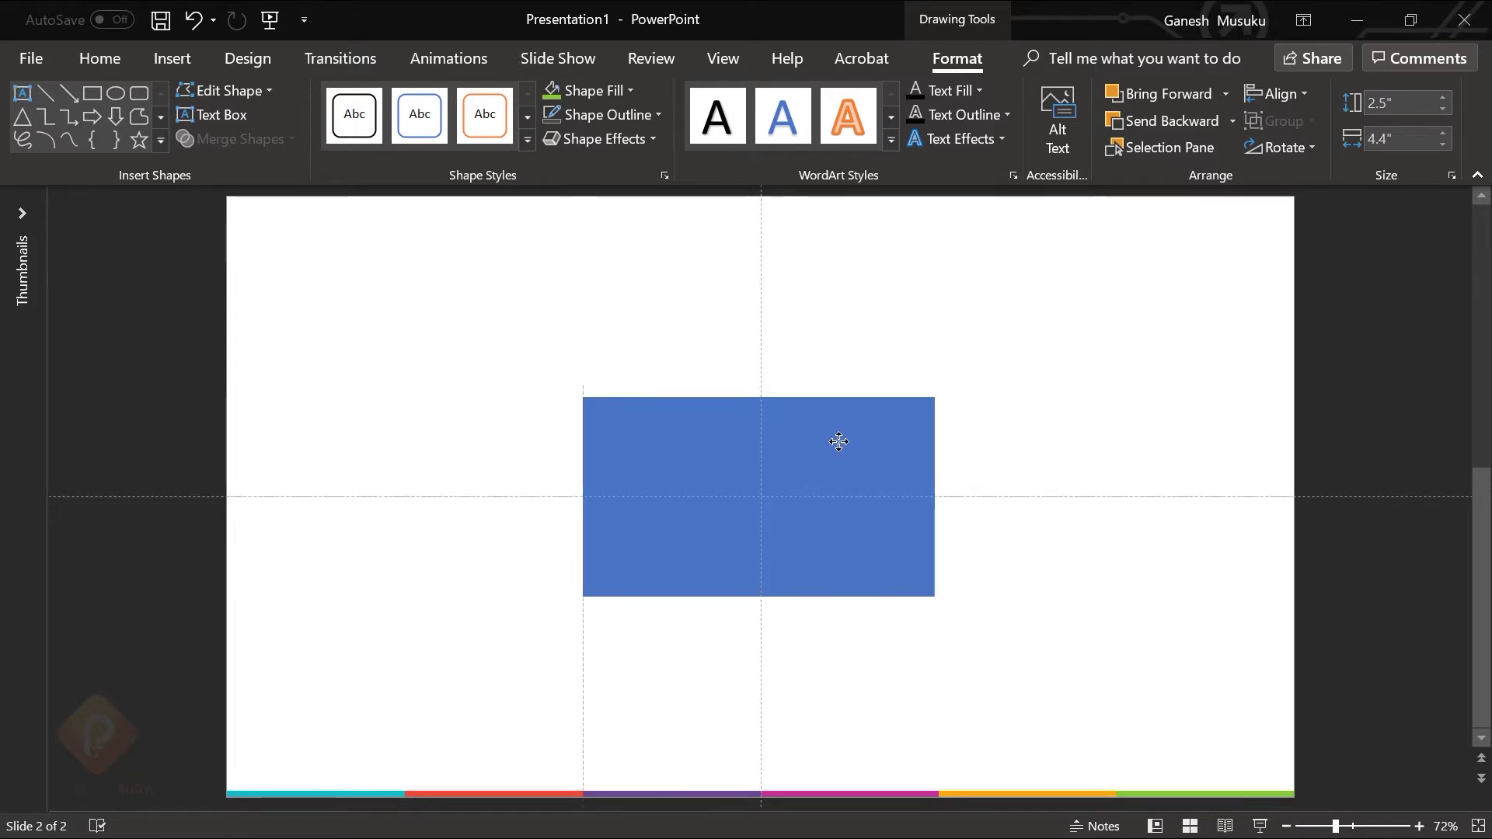
left_click(1011, 420)
left_click(894, 442)
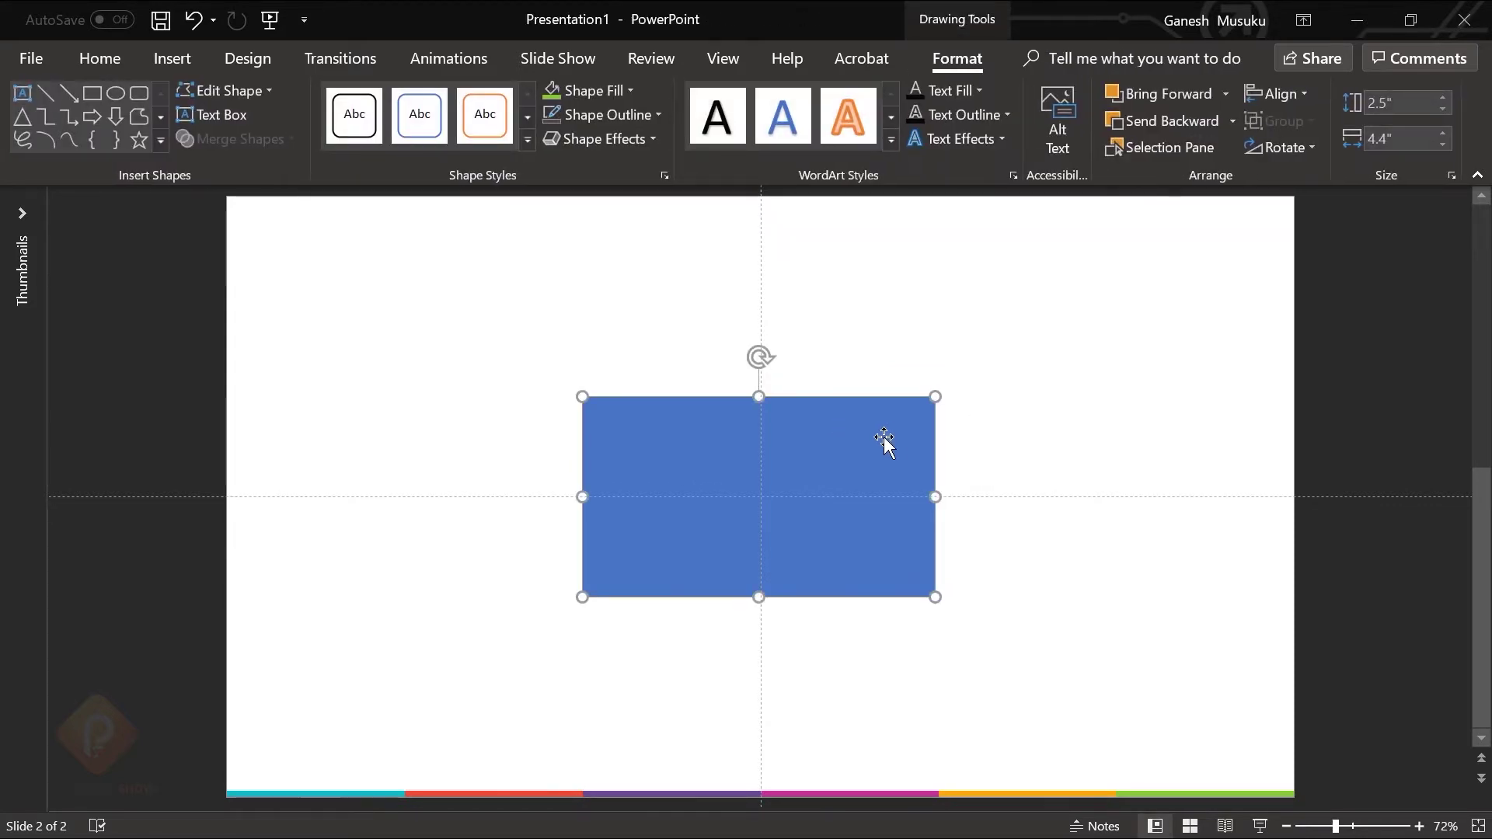
left_click(607, 114)
left_click(591, 353)
left_click(991, 366)
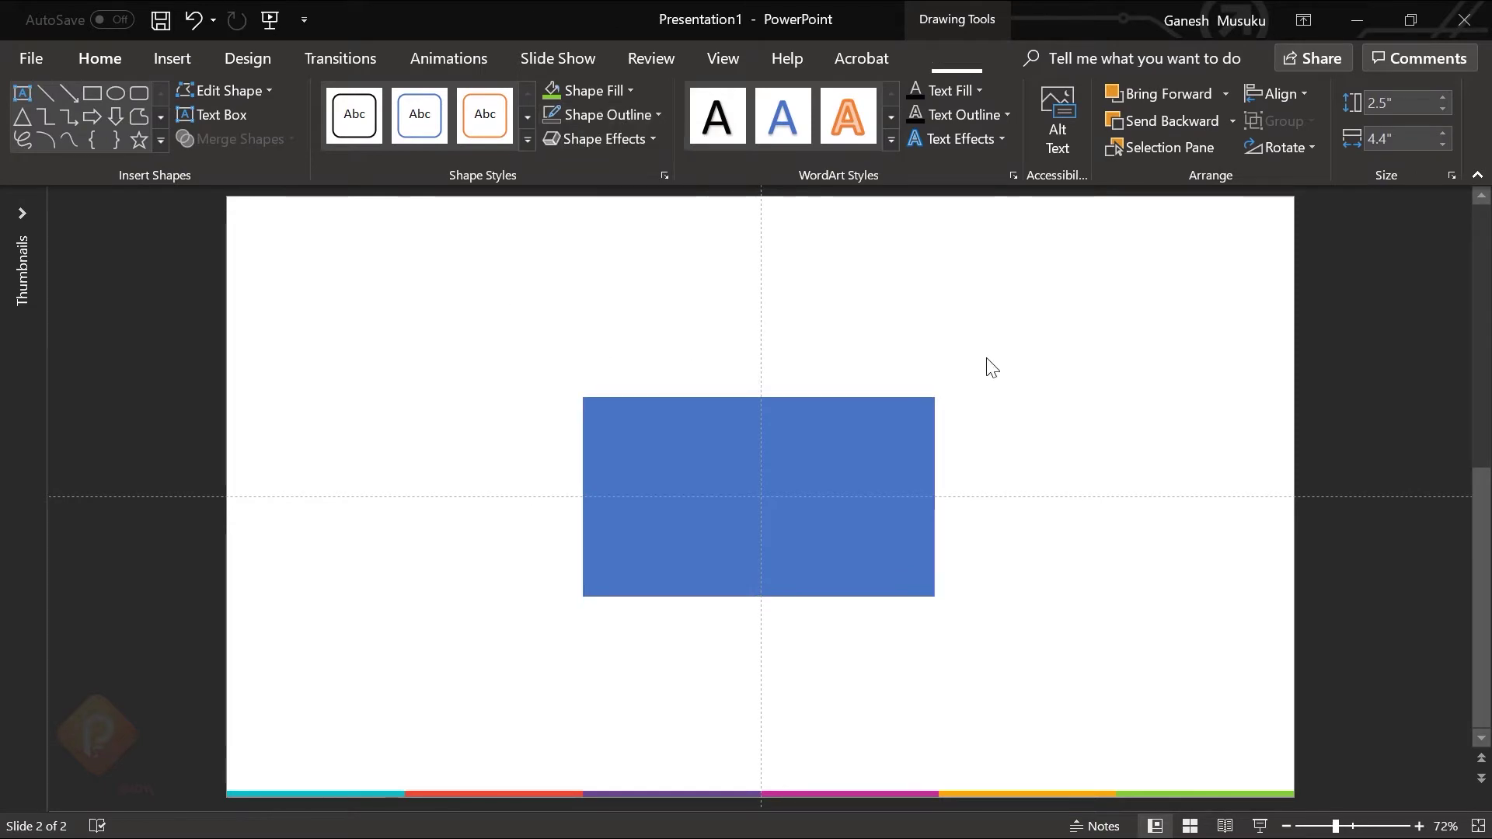
left_click(844, 147)
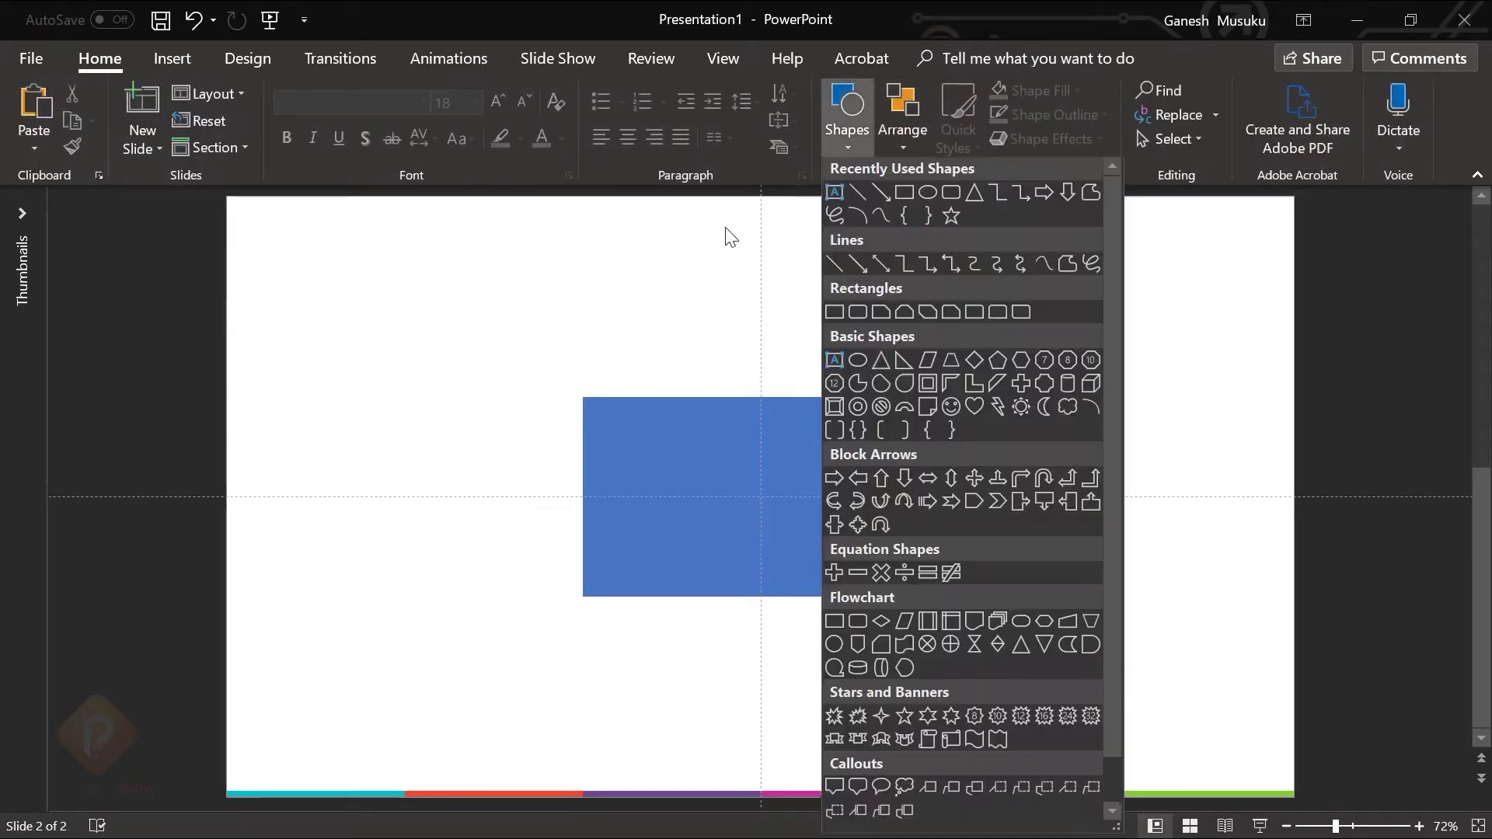
Step: Add a flat dark navy triangle with no outline, flipped vertically, across the rectangle's top edge
left_click(975, 195)
left_click_drag(818, 321, 1155, 368)
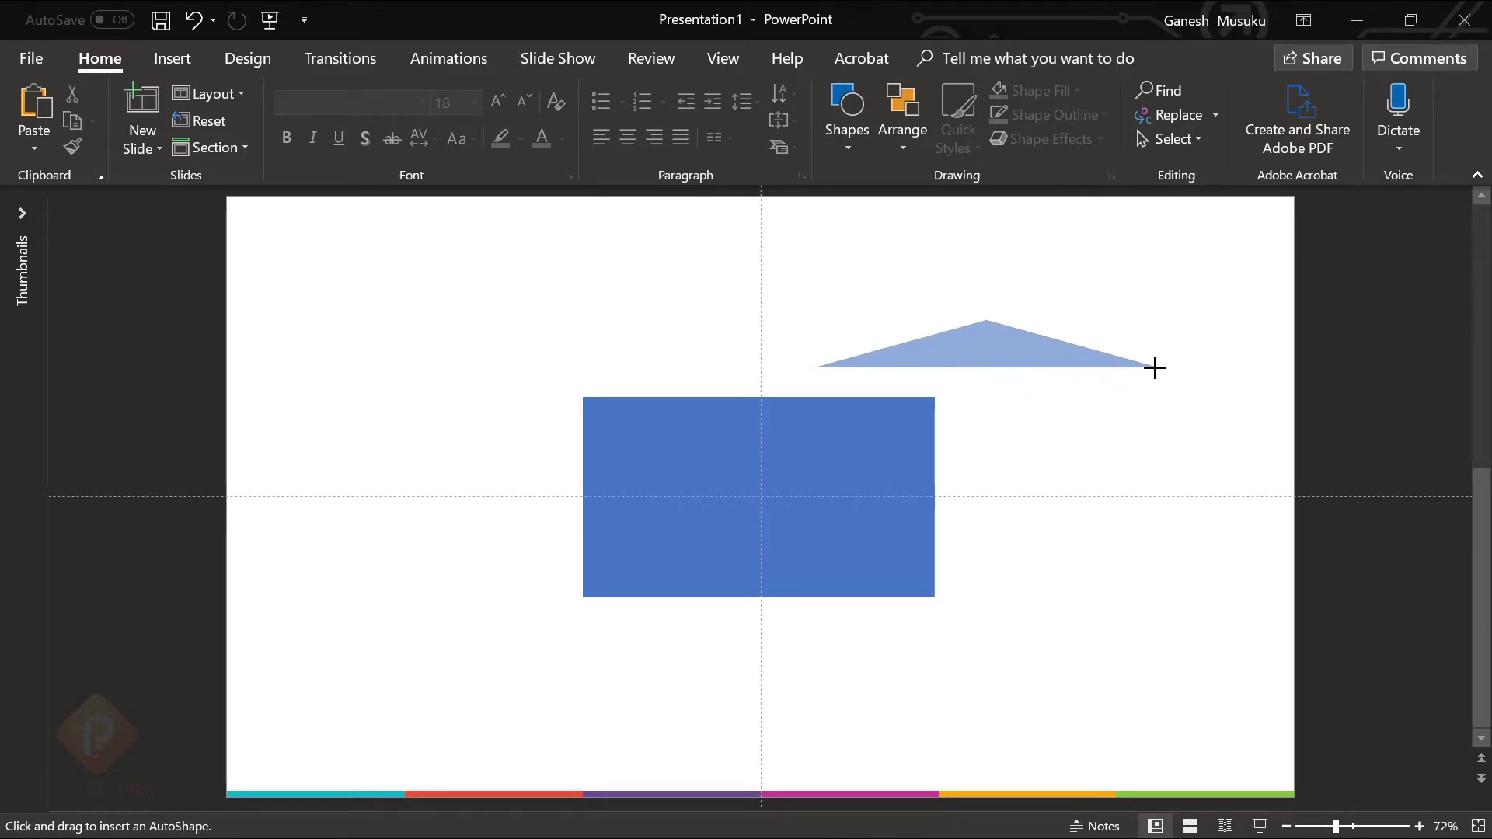
left_click_drag(998, 352, 761, 343)
left_click(1040, 91)
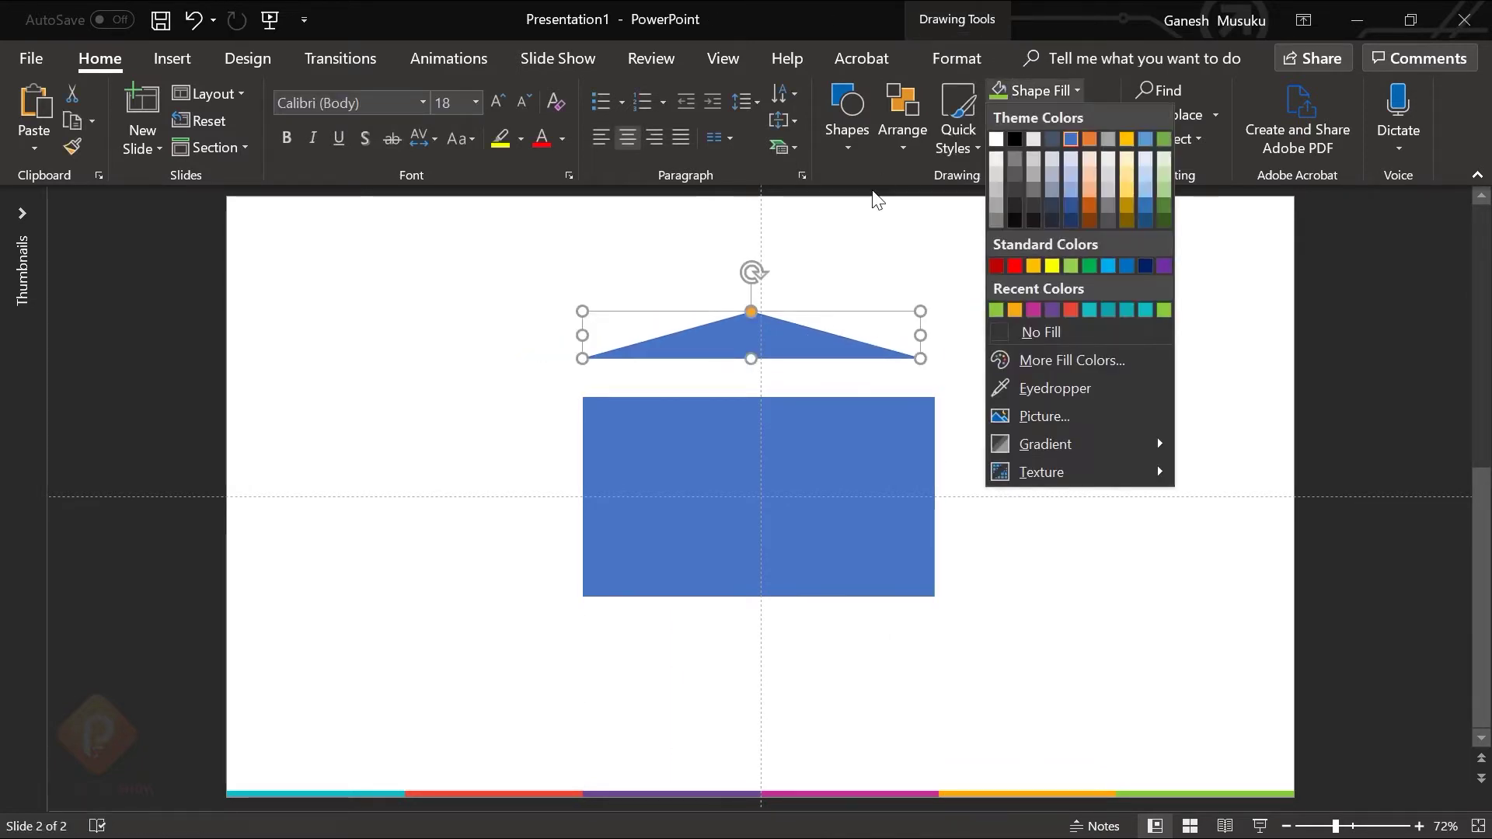
left_click(1051, 220)
left_click(1042, 115)
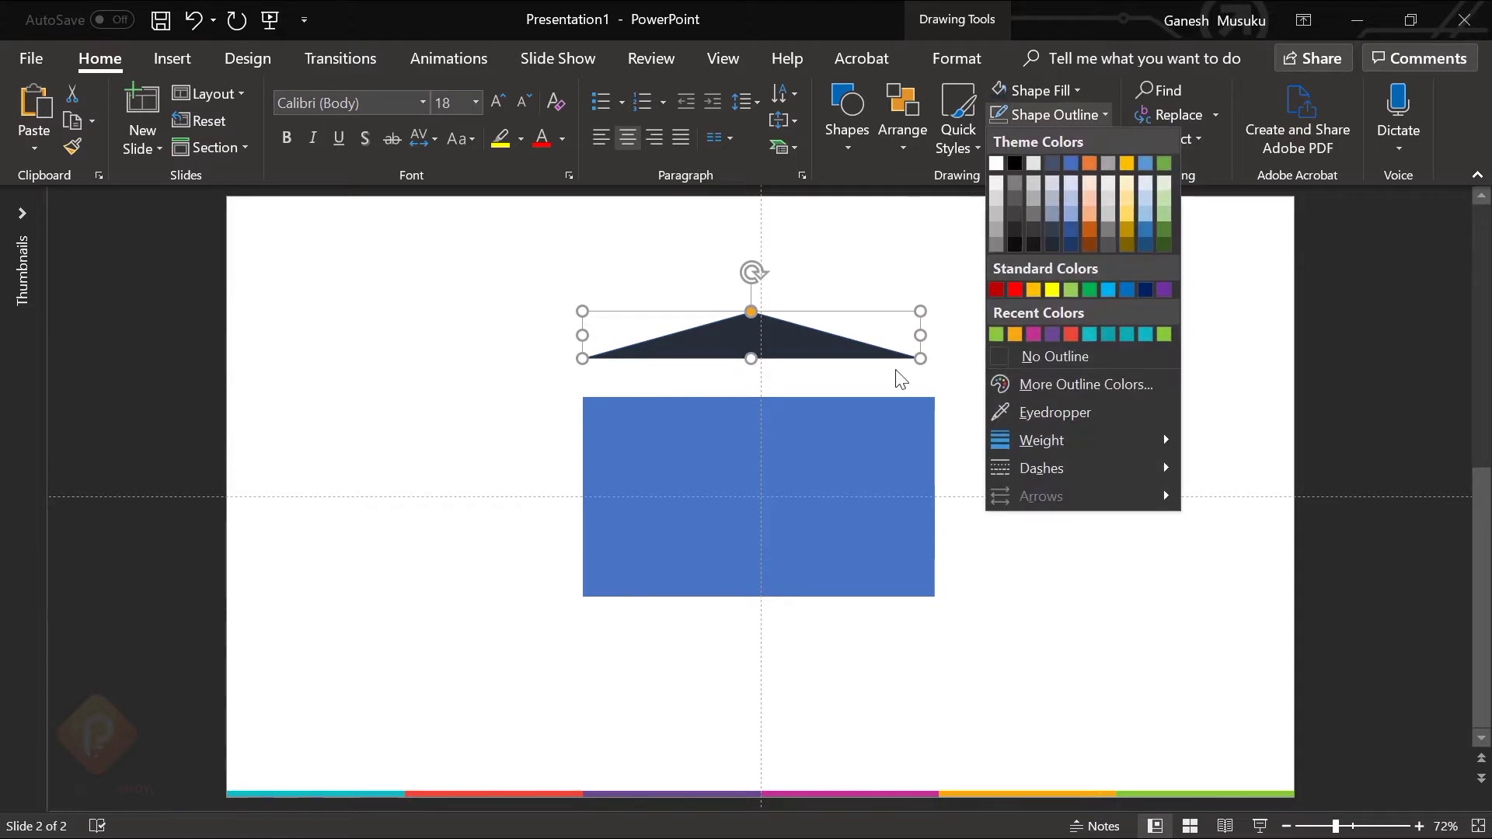
left_click(1054, 356)
left_click(881, 156)
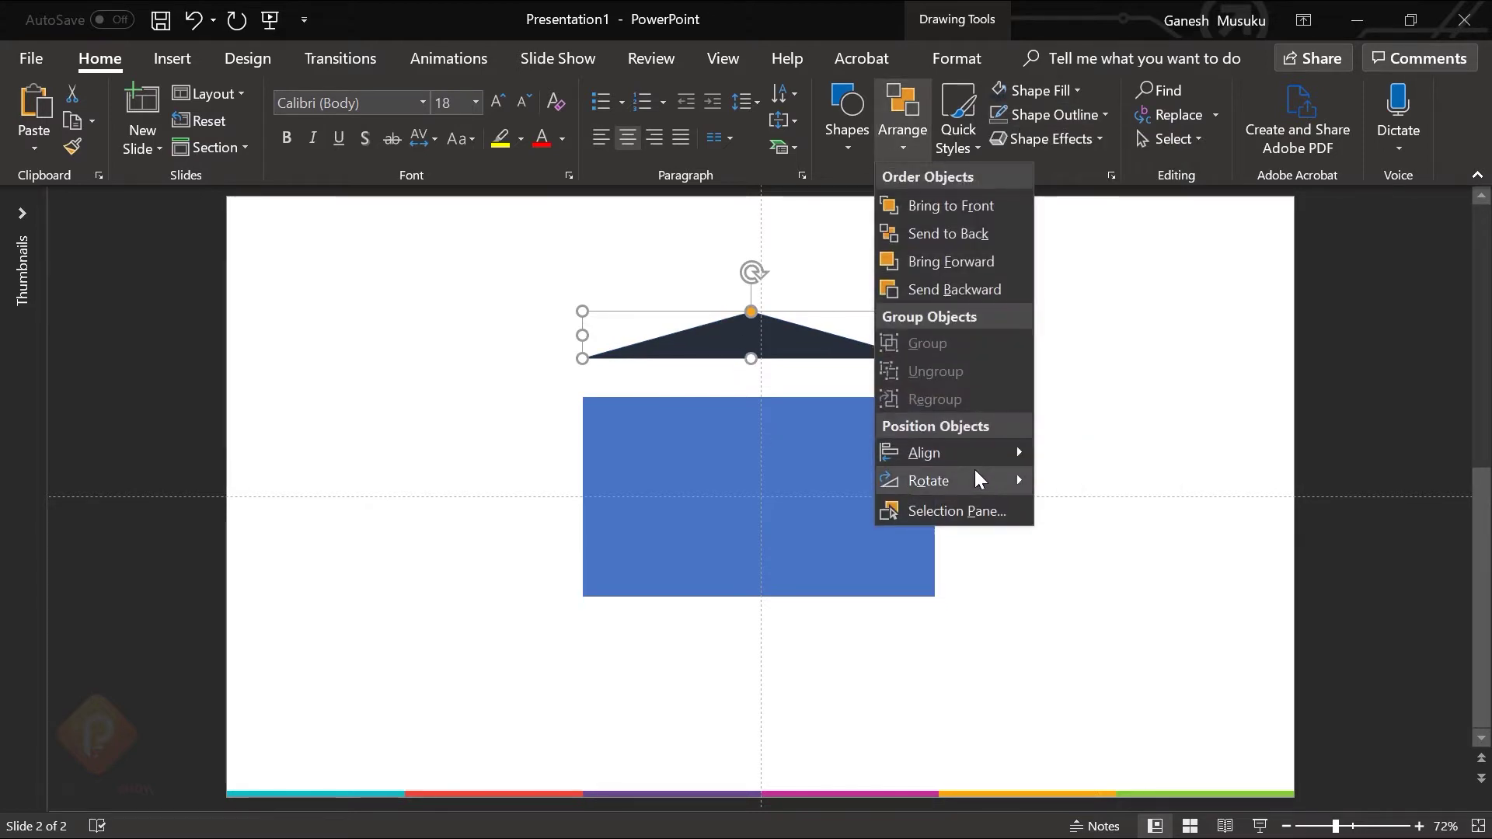
mouse_move(930, 481)
left_click(1118, 526)
mouse_move(743, 350)
left_mouse_down()
mouse_move(846, 408)
mouse_move(961, 420)
left_mouse_up()
mouse_move(793, 413)
left_mouse_down()
mouse_move(833, 421)
mouse_move(760, 417)
mouse_move(773, 398)
left_mouse_up()
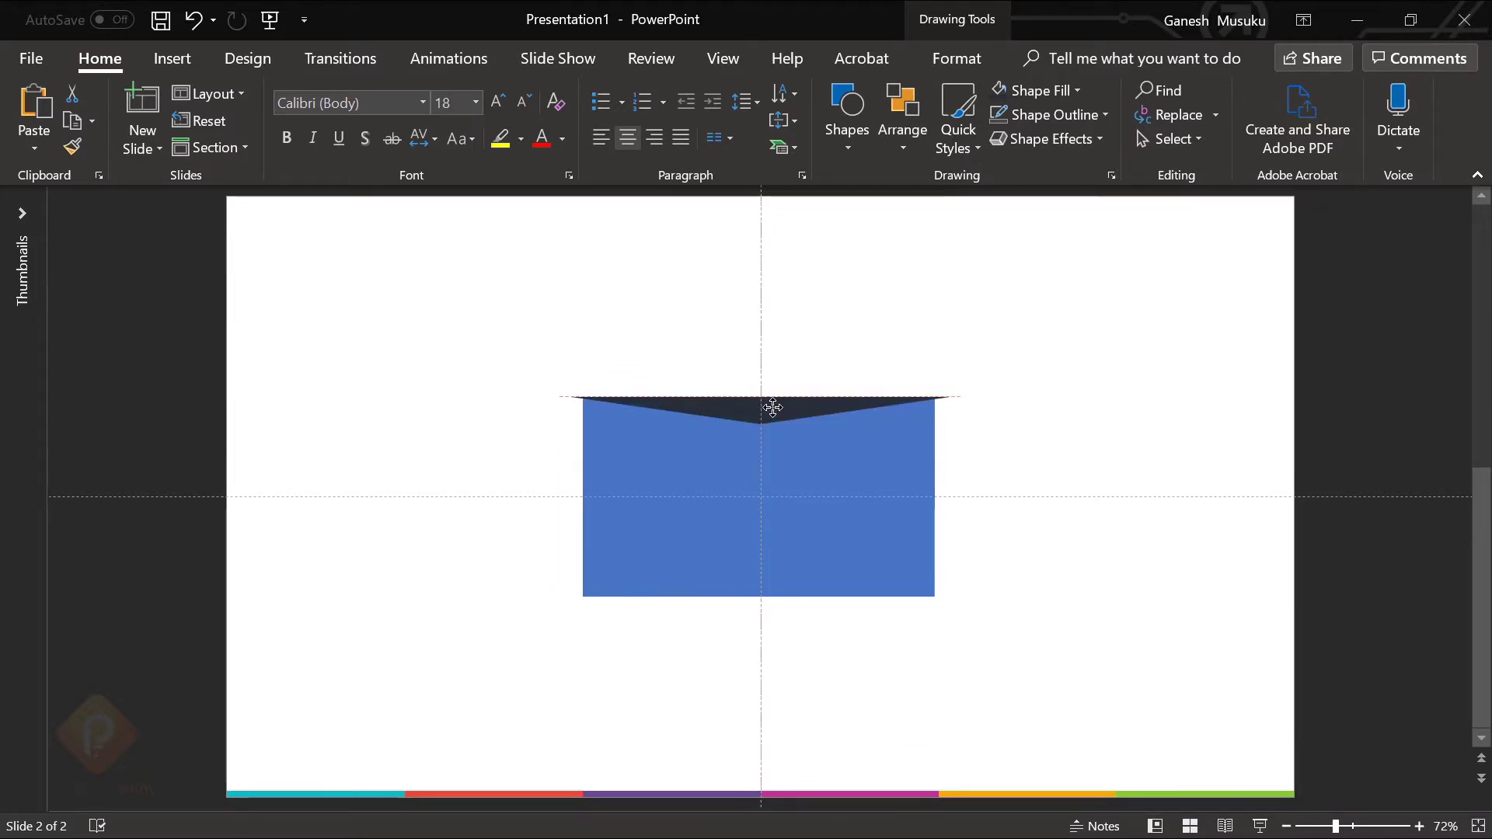
Step: Duplicate the triangle, flip it to point upward, and place it on the bottom edge
key("ctrl+d")
left_click(902, 116)
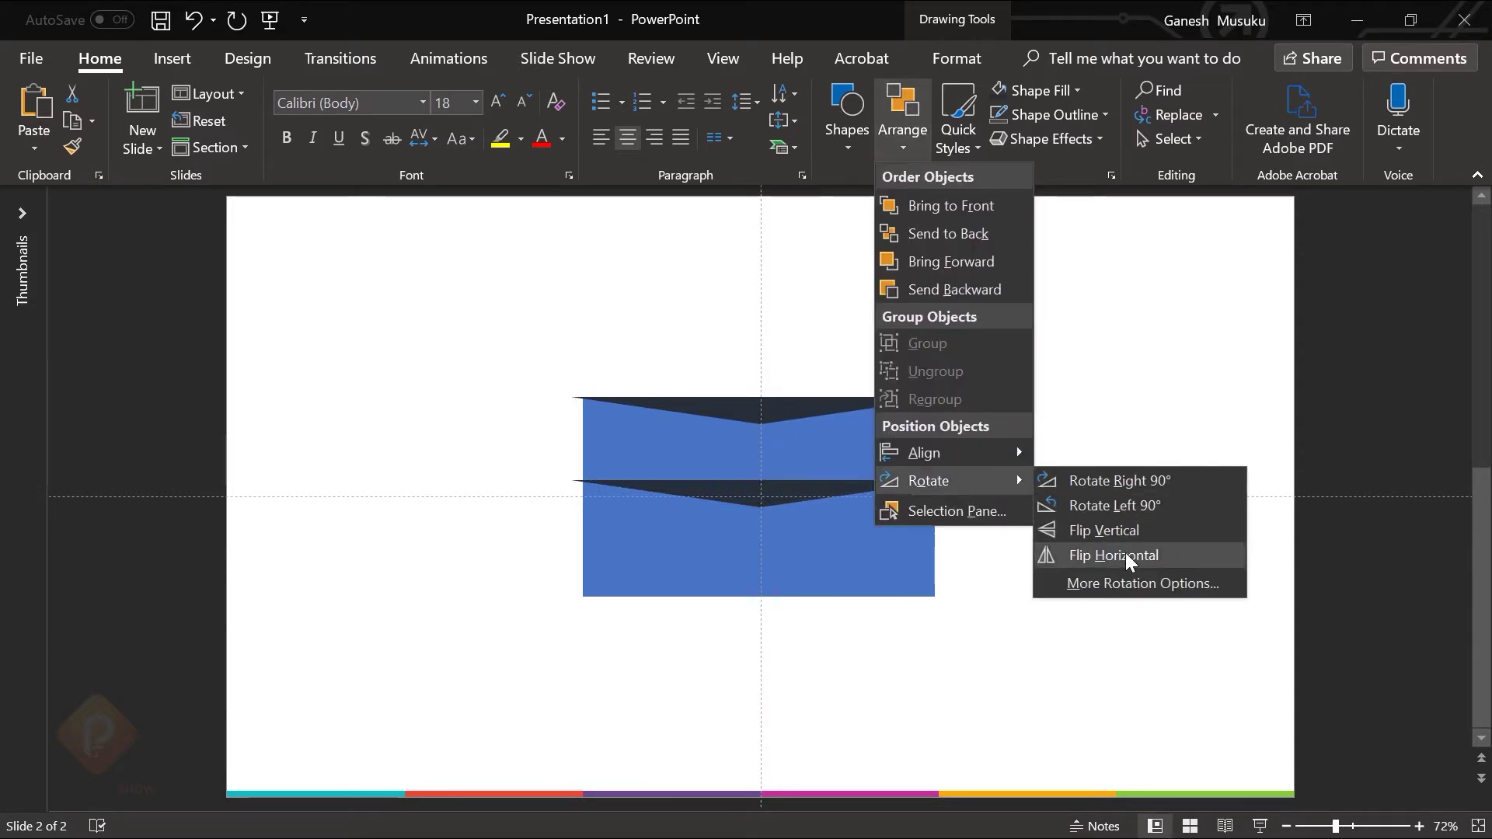
left_click(1084, 531)
left_click_drag(799, 493, 809, 579)
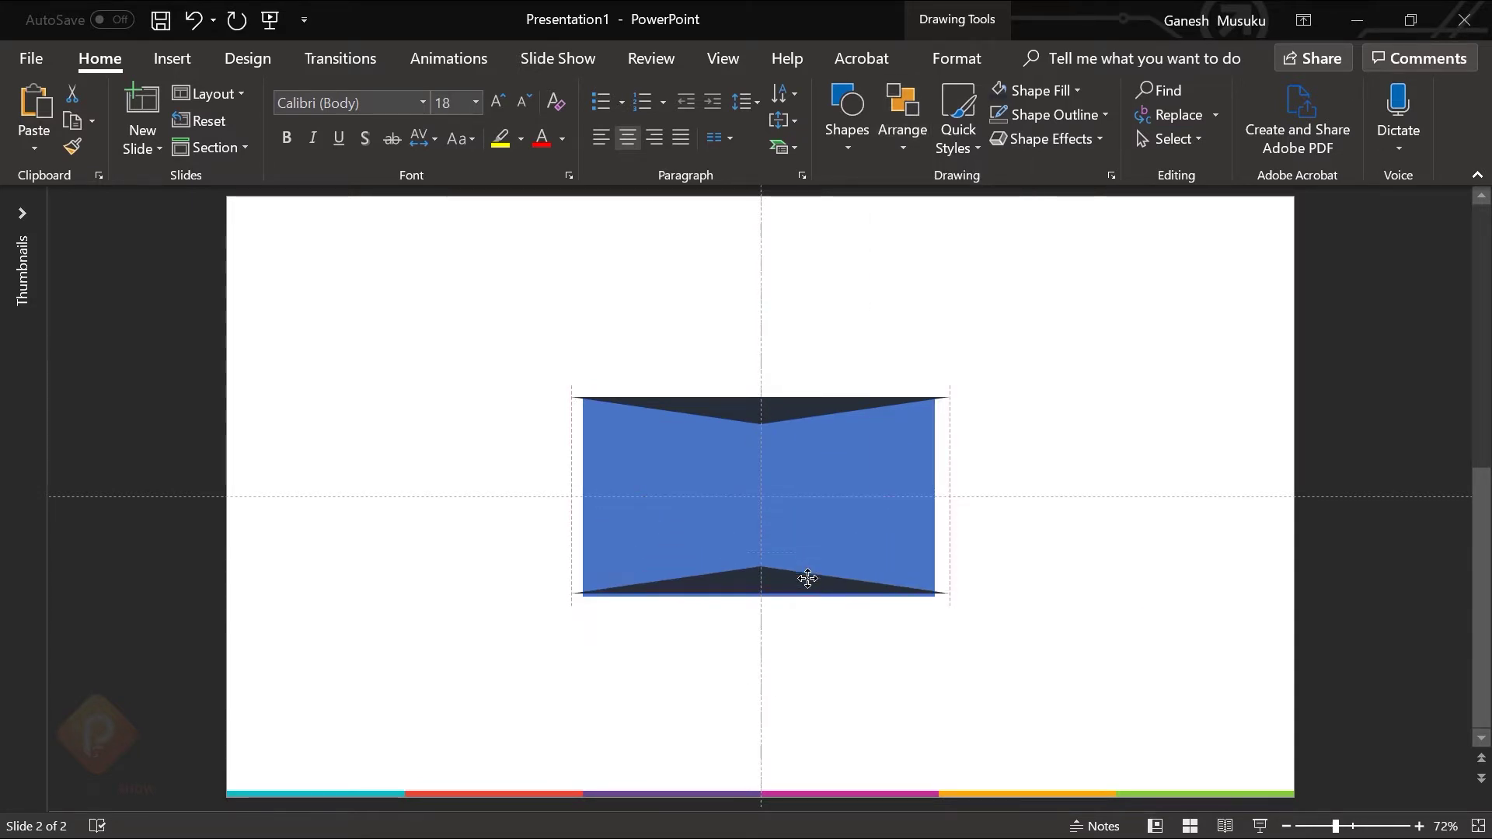
left_click(884, 660)
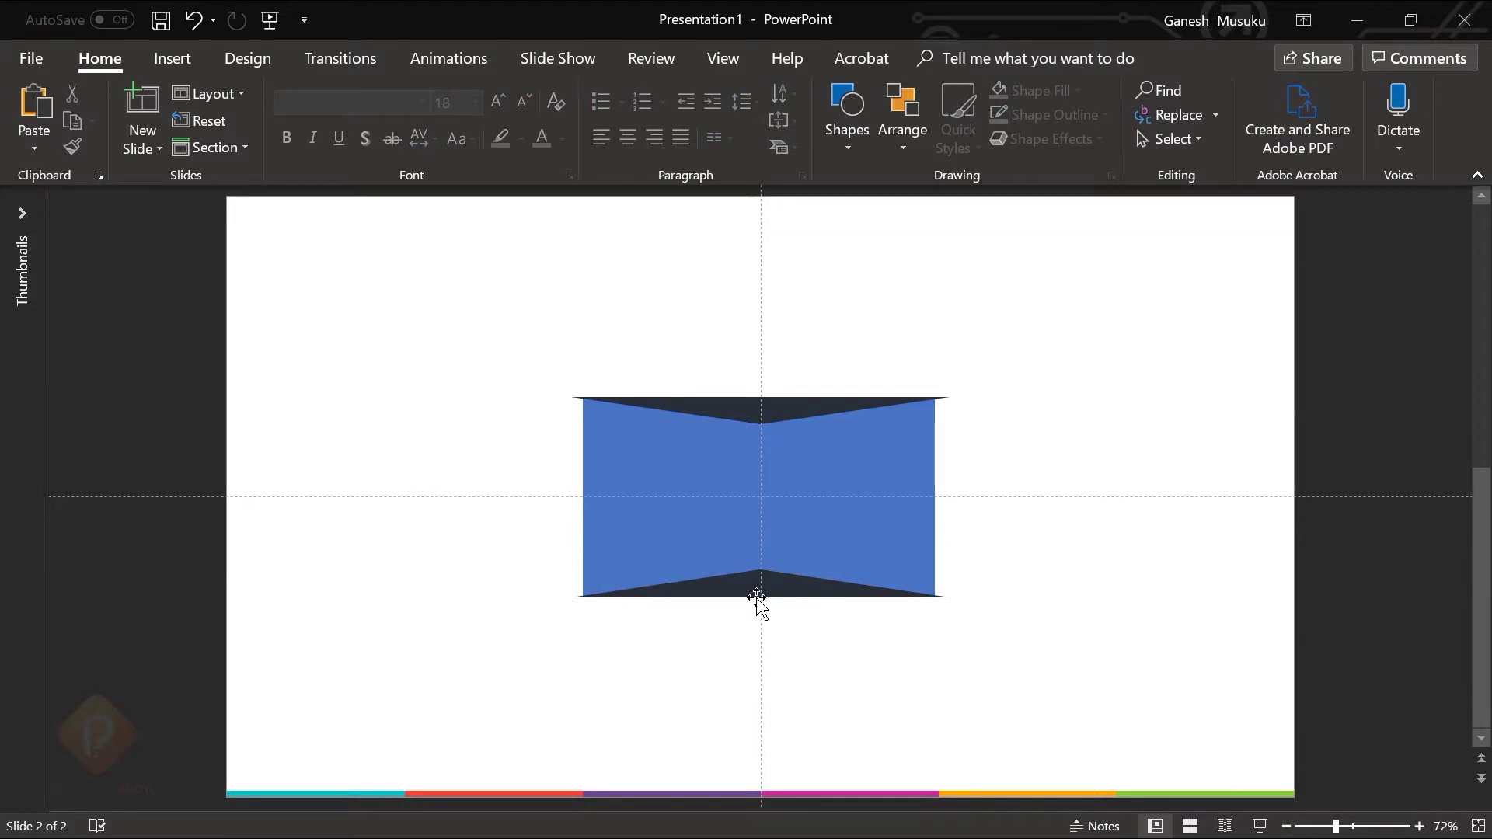
Step: Select the blue rectangle together with both navy triangles
left_click(774, 403)
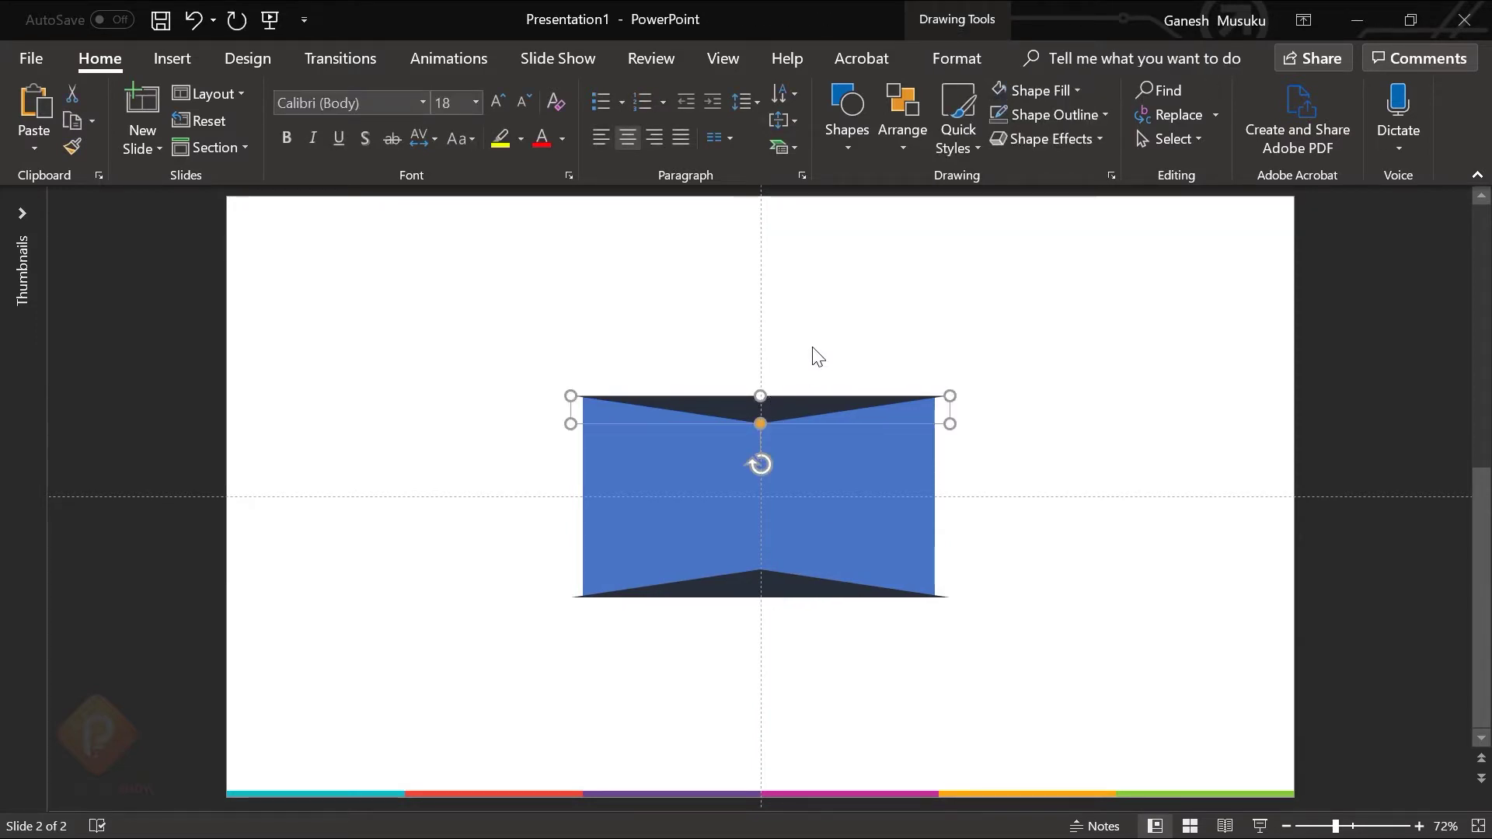
left_click(813, 356)
left_click(792, 477)
left_click(793, 410, "shift")
left_click(789, 587, "shift")
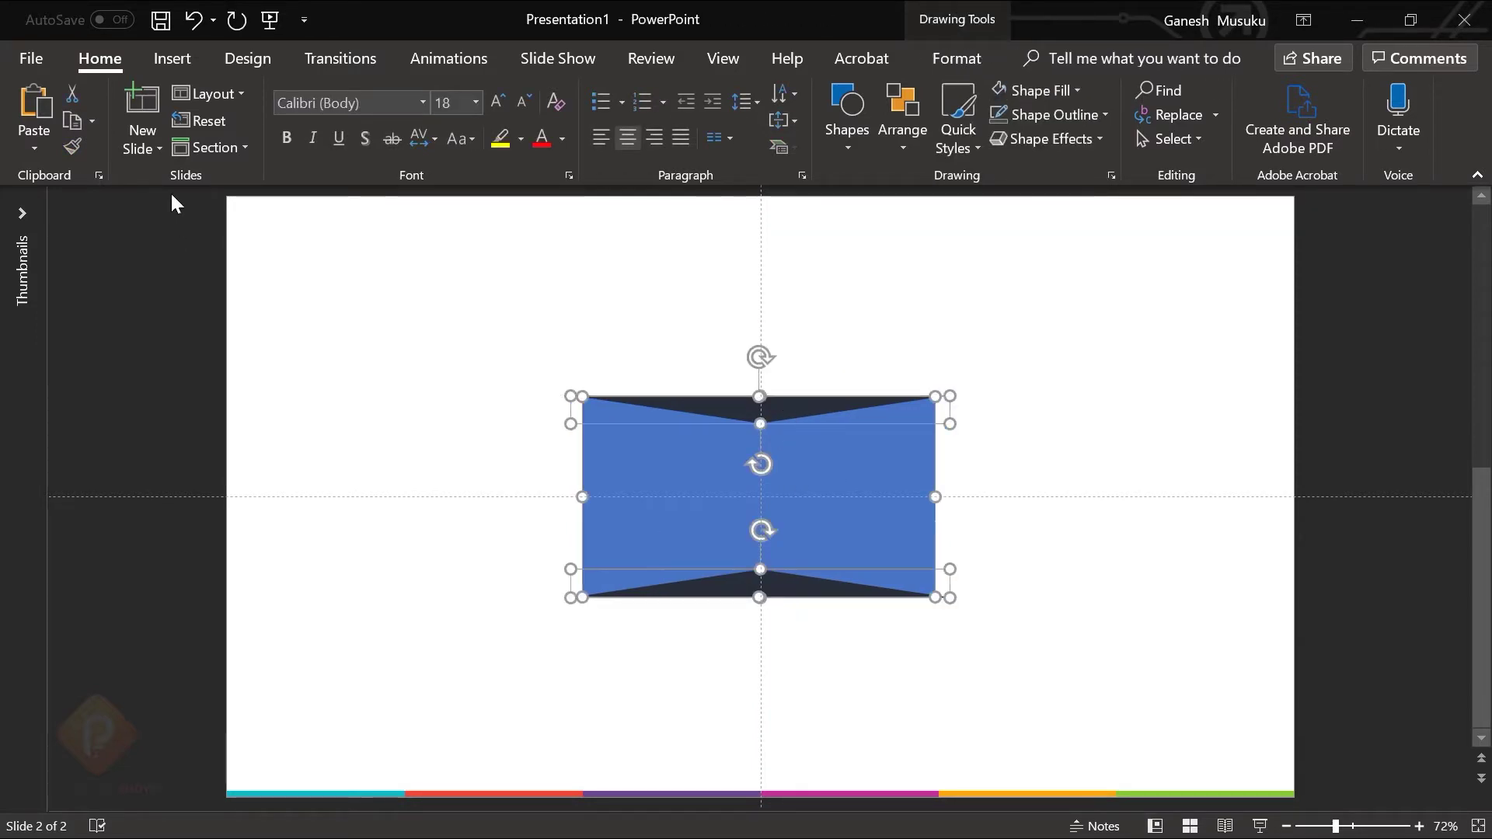
Step: Merge the rectangle and triangles to cut out the notches, leaving a blue bow-tie shape
left_click(959, 61)
left_click(241, 139)
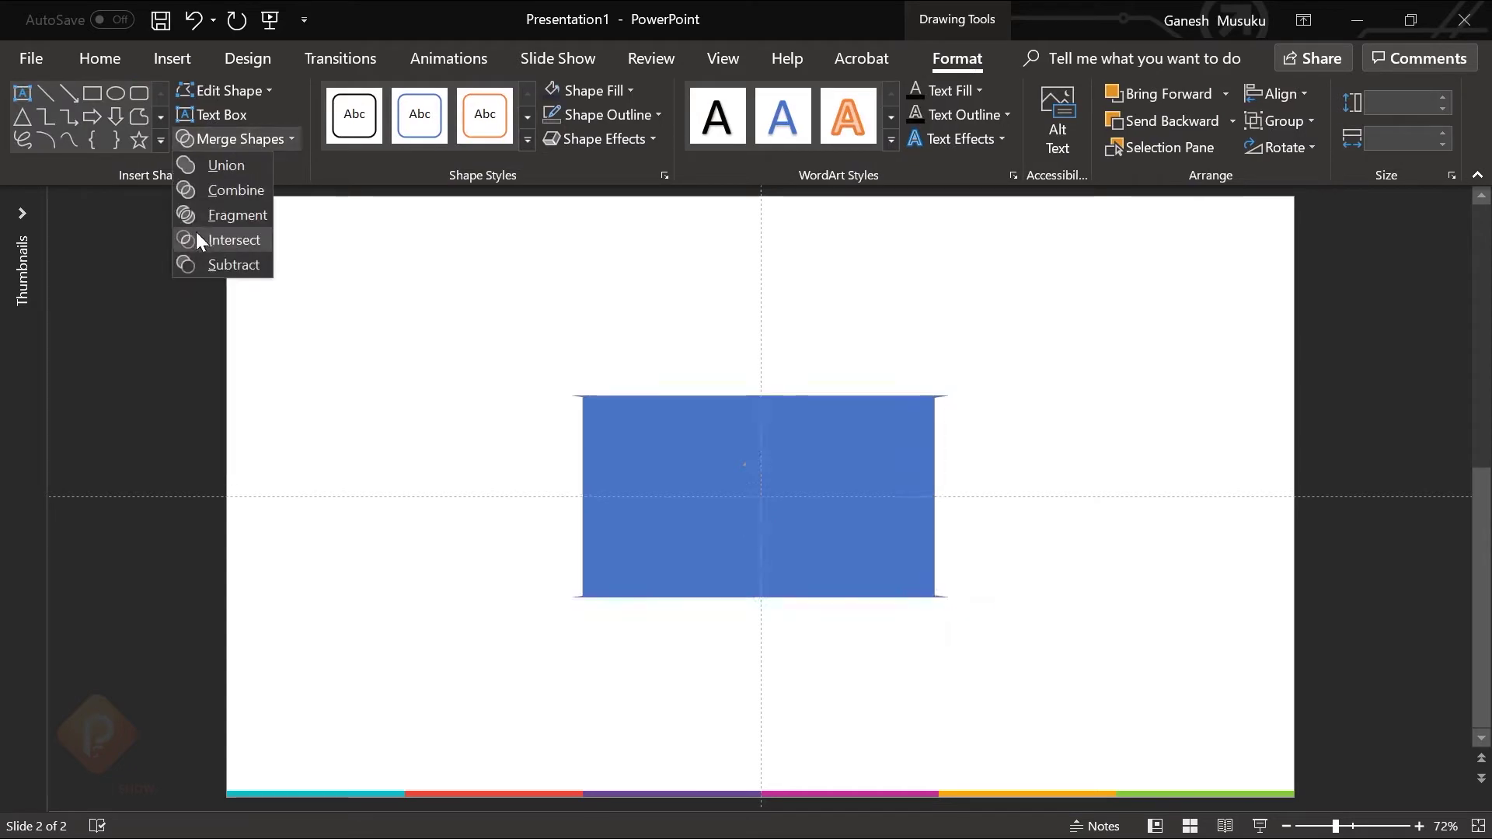
left_click(233, 265)
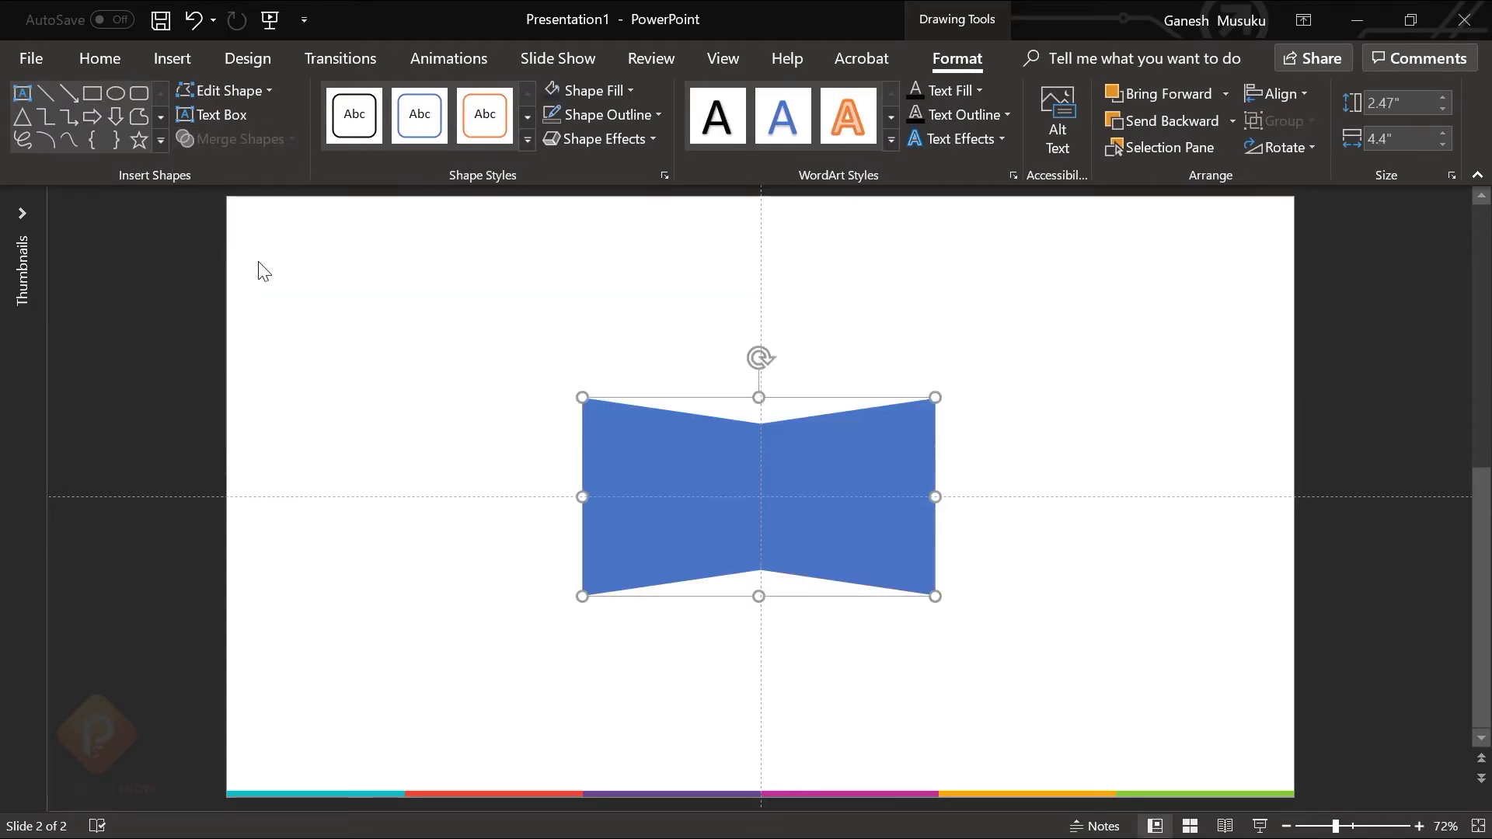
Step: Draw a tall dark navy rectangle with no outline over the bow-tie's left half
left_click(96, 62)
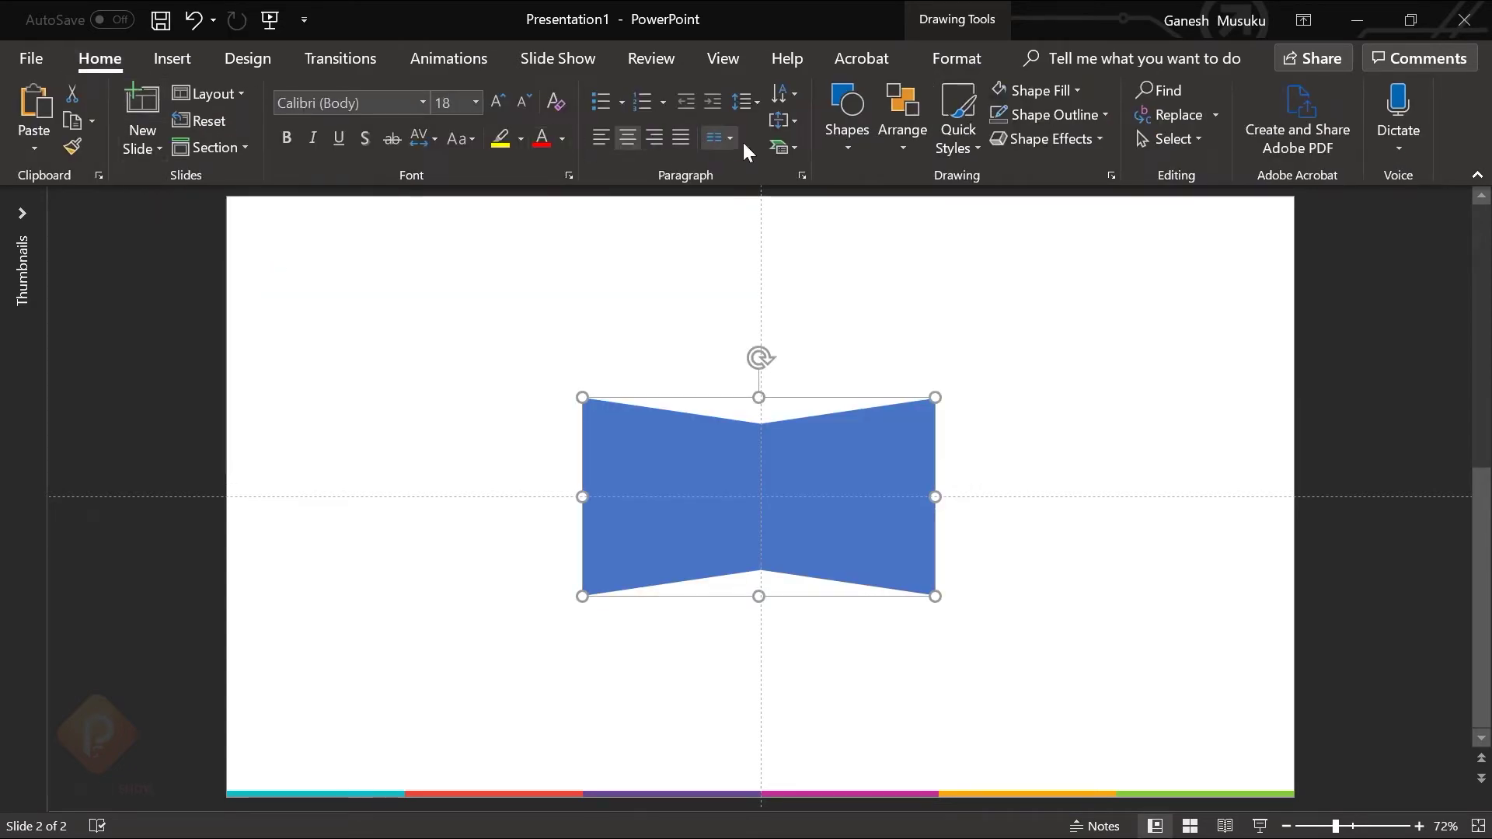
left_click(849, 128)
left_click(904, 195)
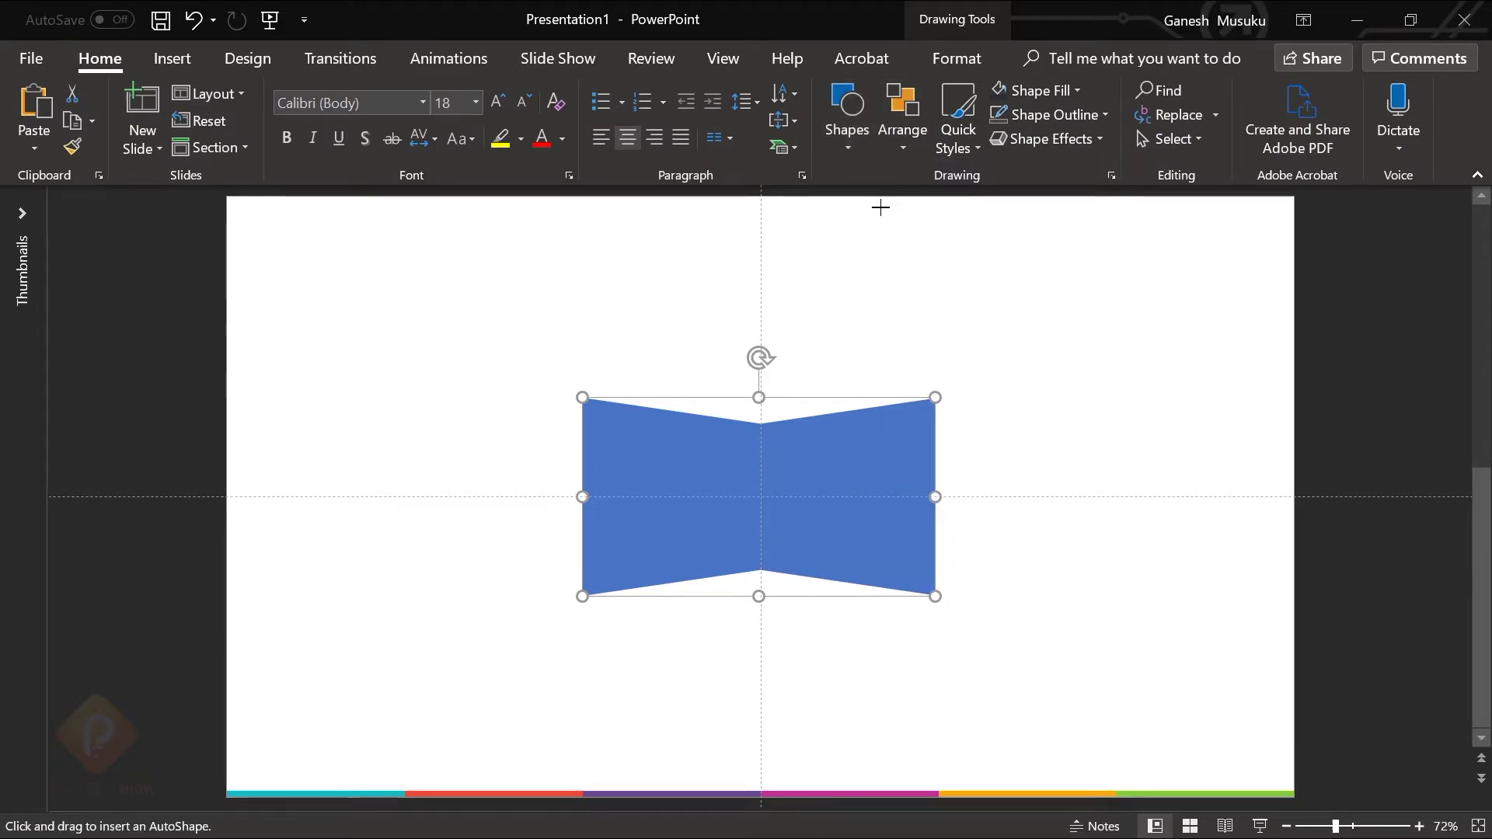
left_click_drag(493, 295, 761, 650)
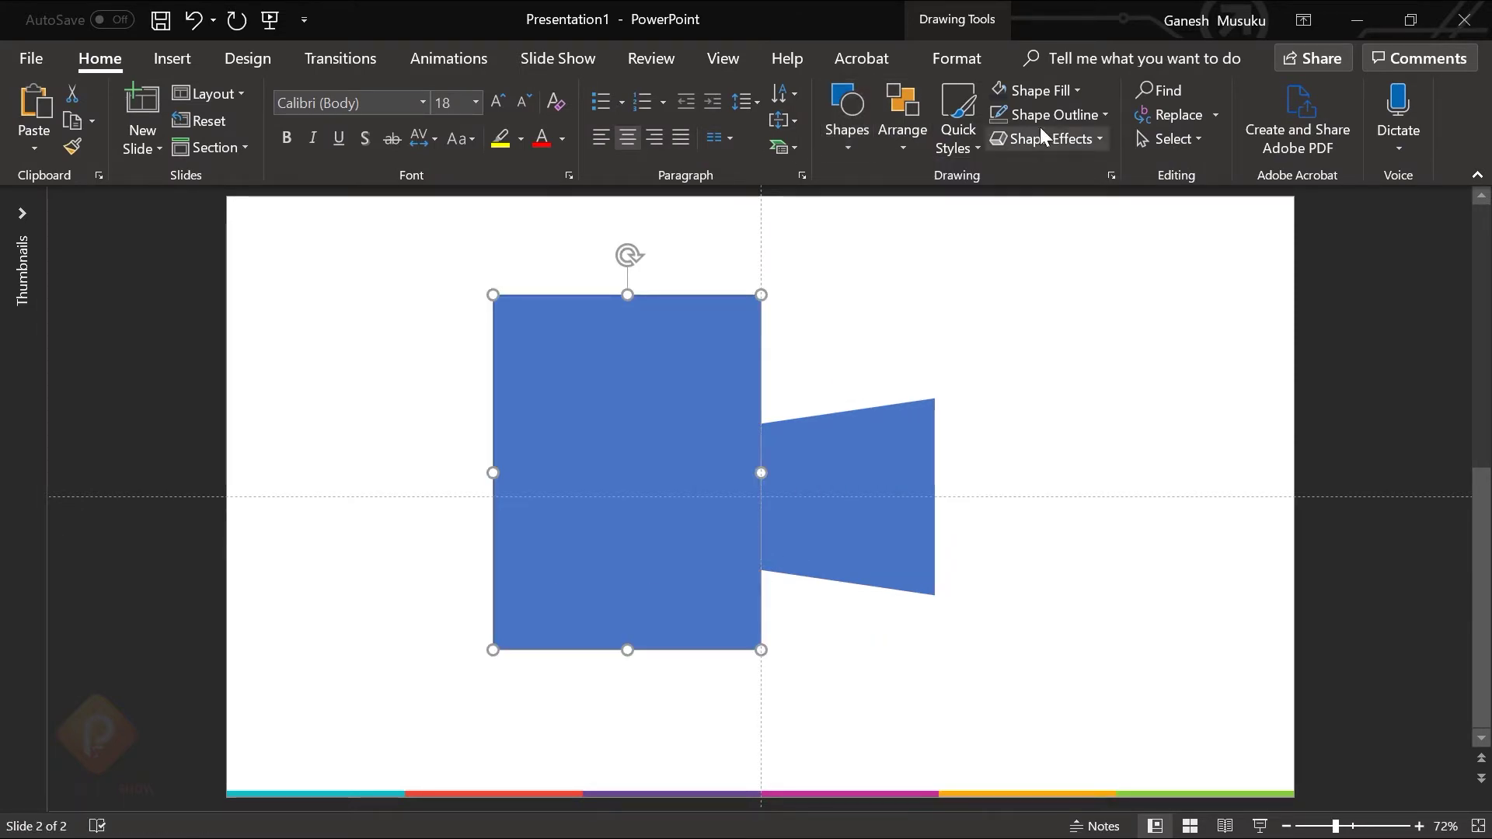
left_click(1005, 92)
left_click(1104, 115)
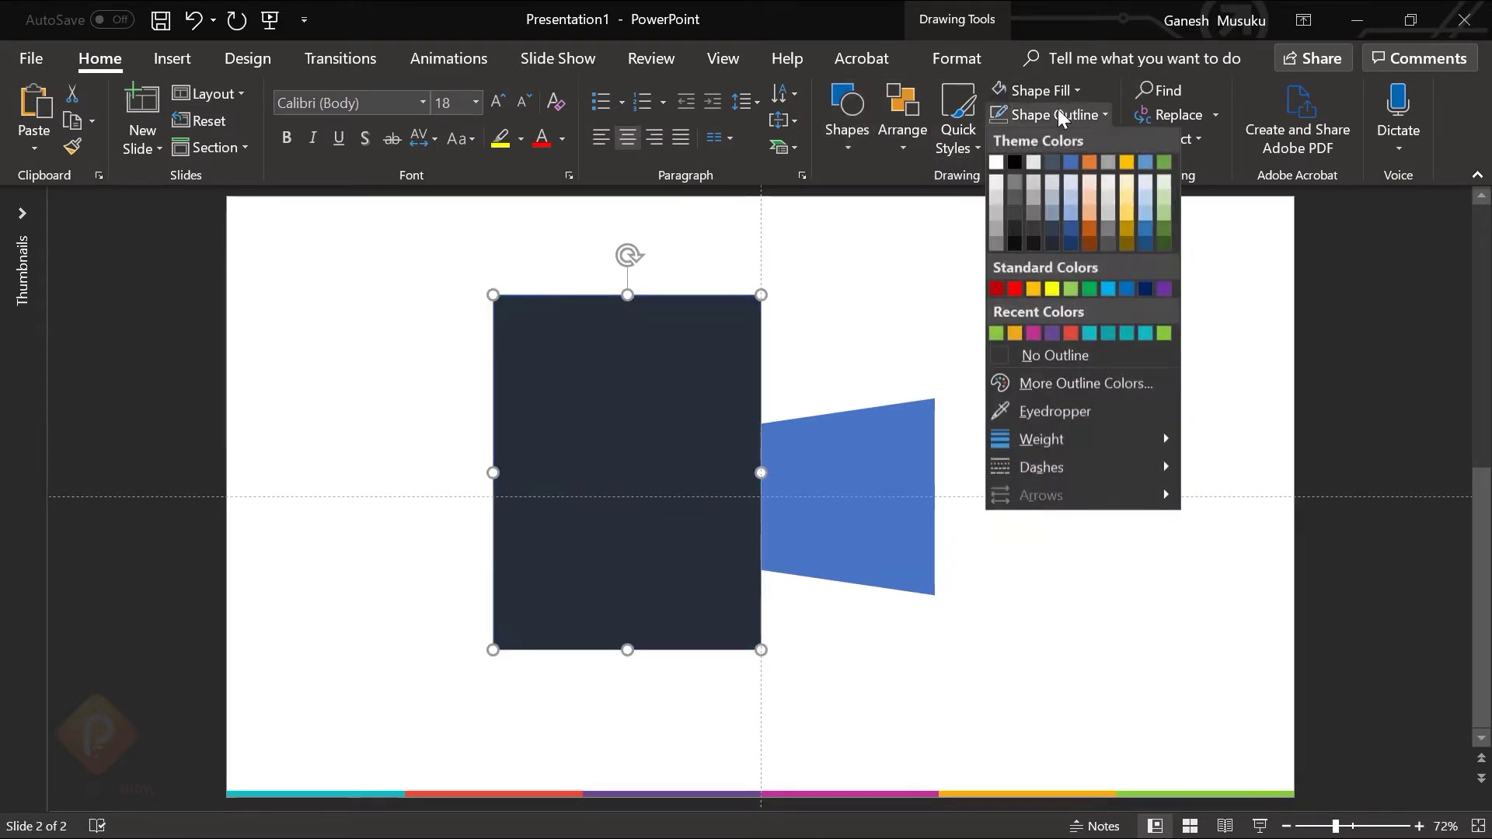
left_click(1041, 354)
left_click_drag(758, 472, 762, 468)
Step: Intersect the navy rectangle with the bow-tie to leave a blue trapezoid
left_click(816, 458)
left_click(575, 319)
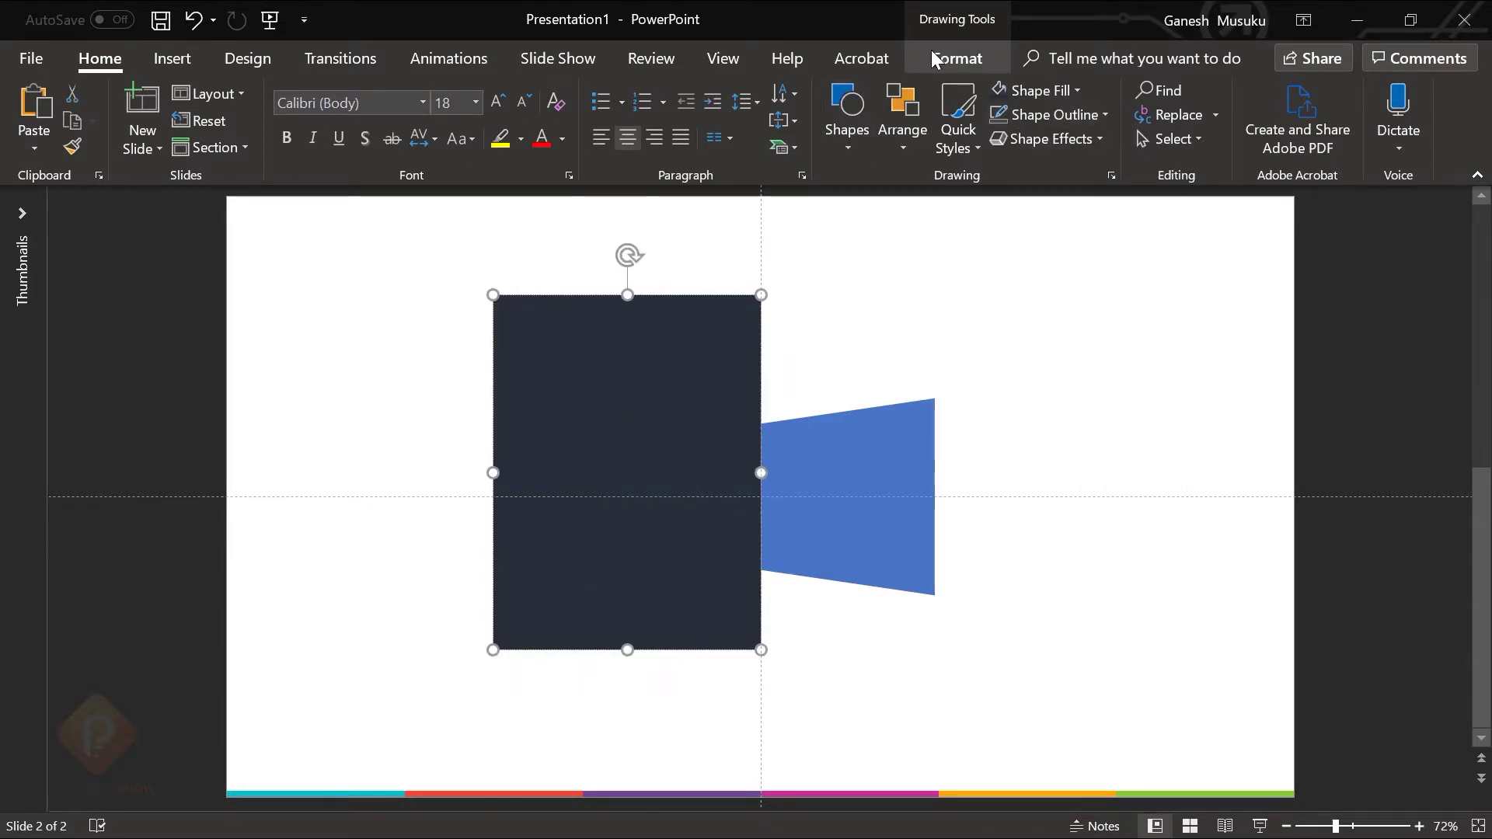
left_click(957, 58)
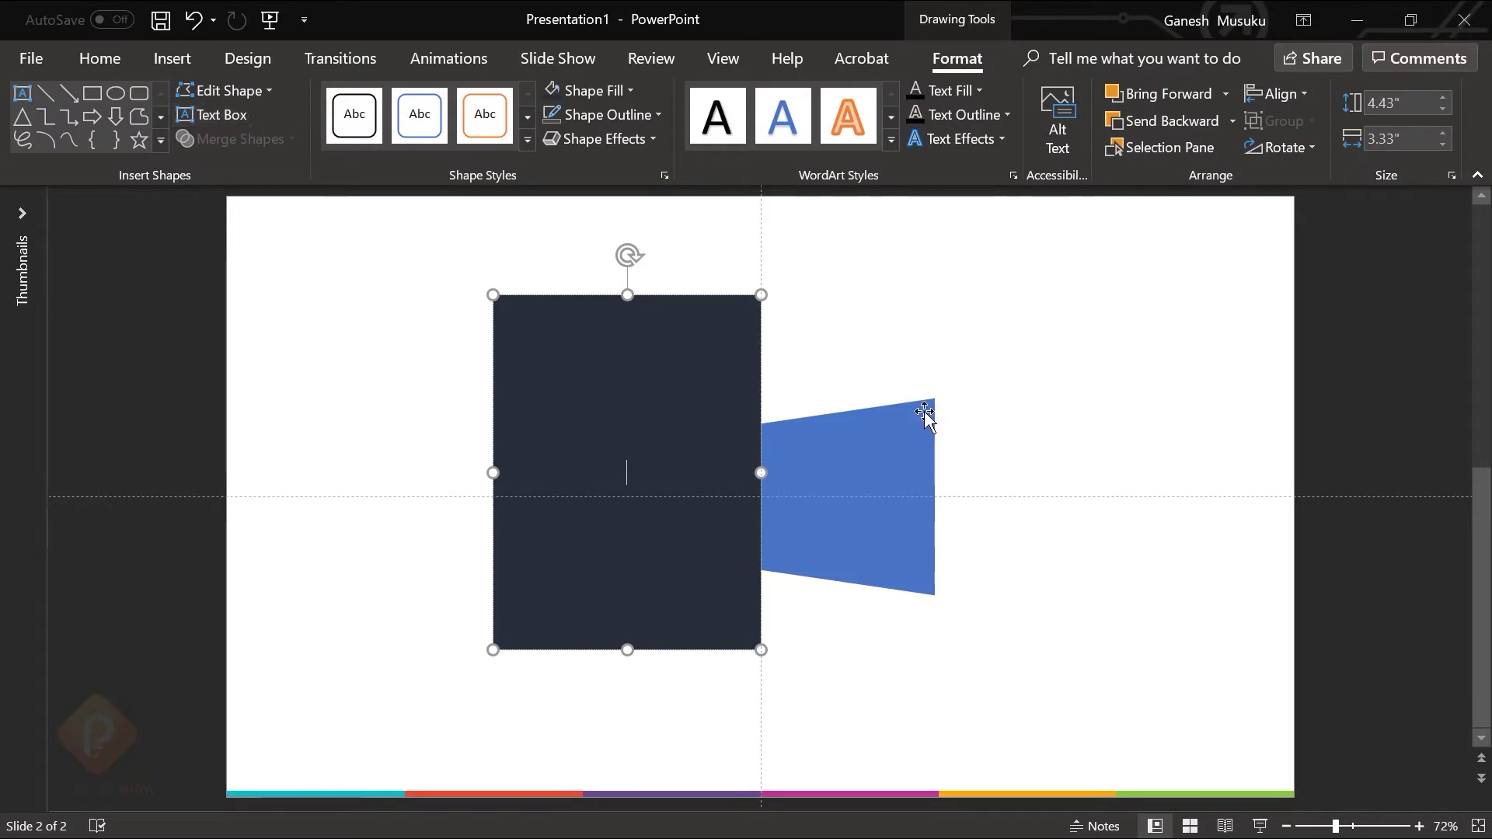
left_click(899, 429, "shift")
left_click(263, 142)
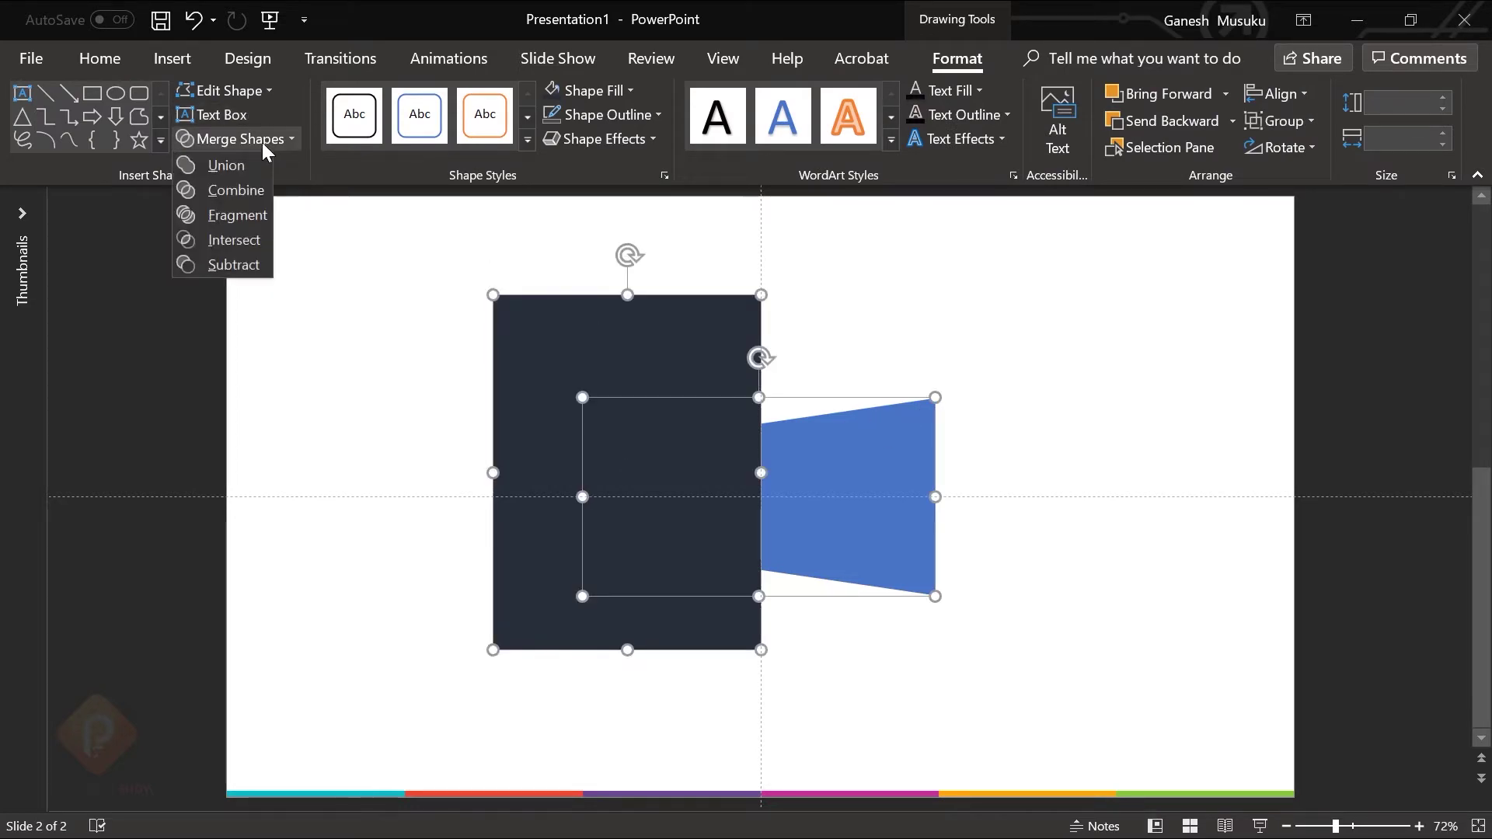
left_click(241, 240)
left_click(910, 439)
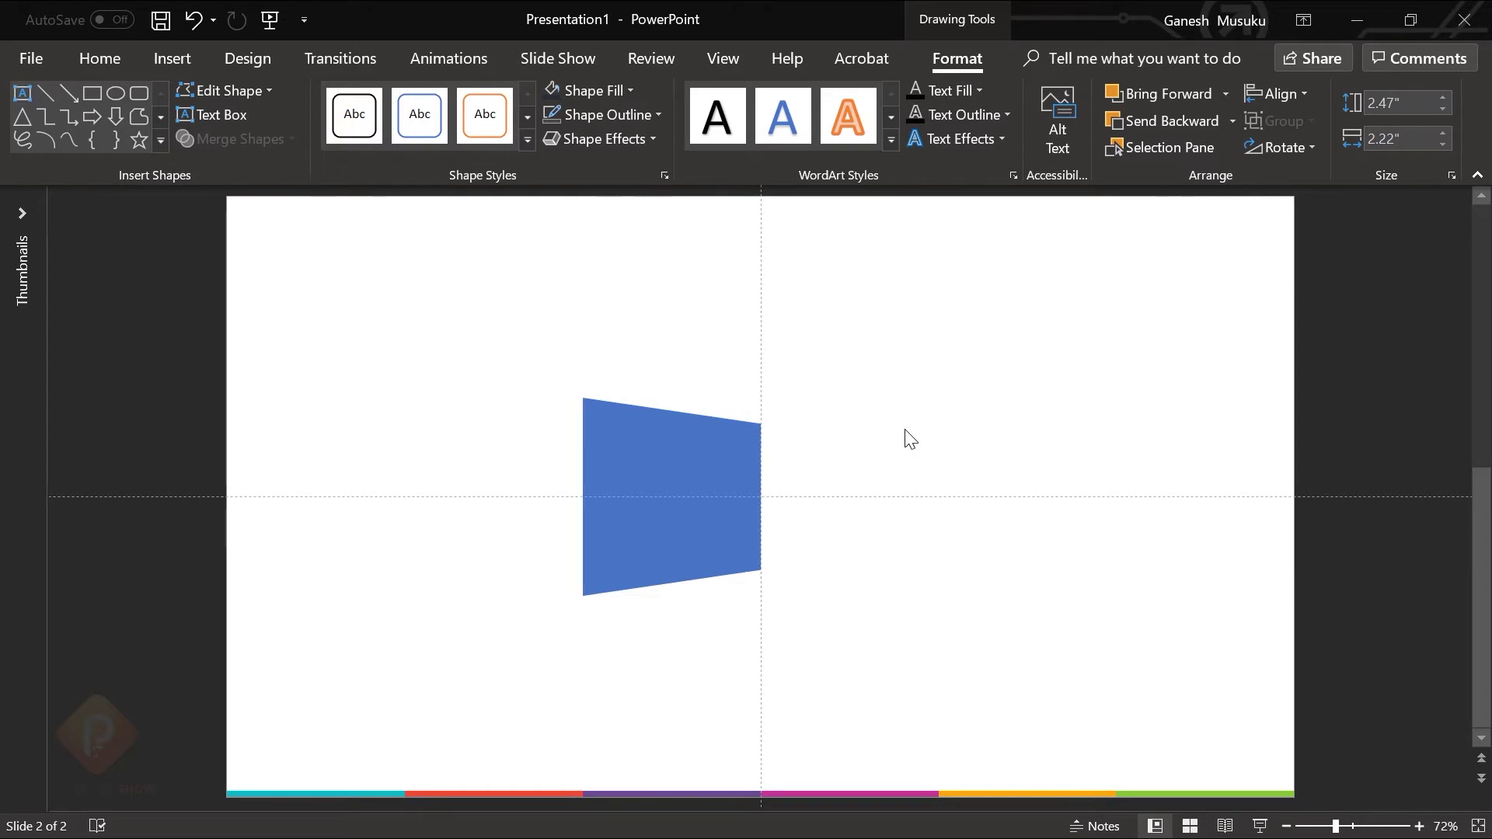
left_click(623, 467)
Step: Fill the trapezoid dark navy and add a 2.3" by 2.1" copy to its left
left_click(631, 90)
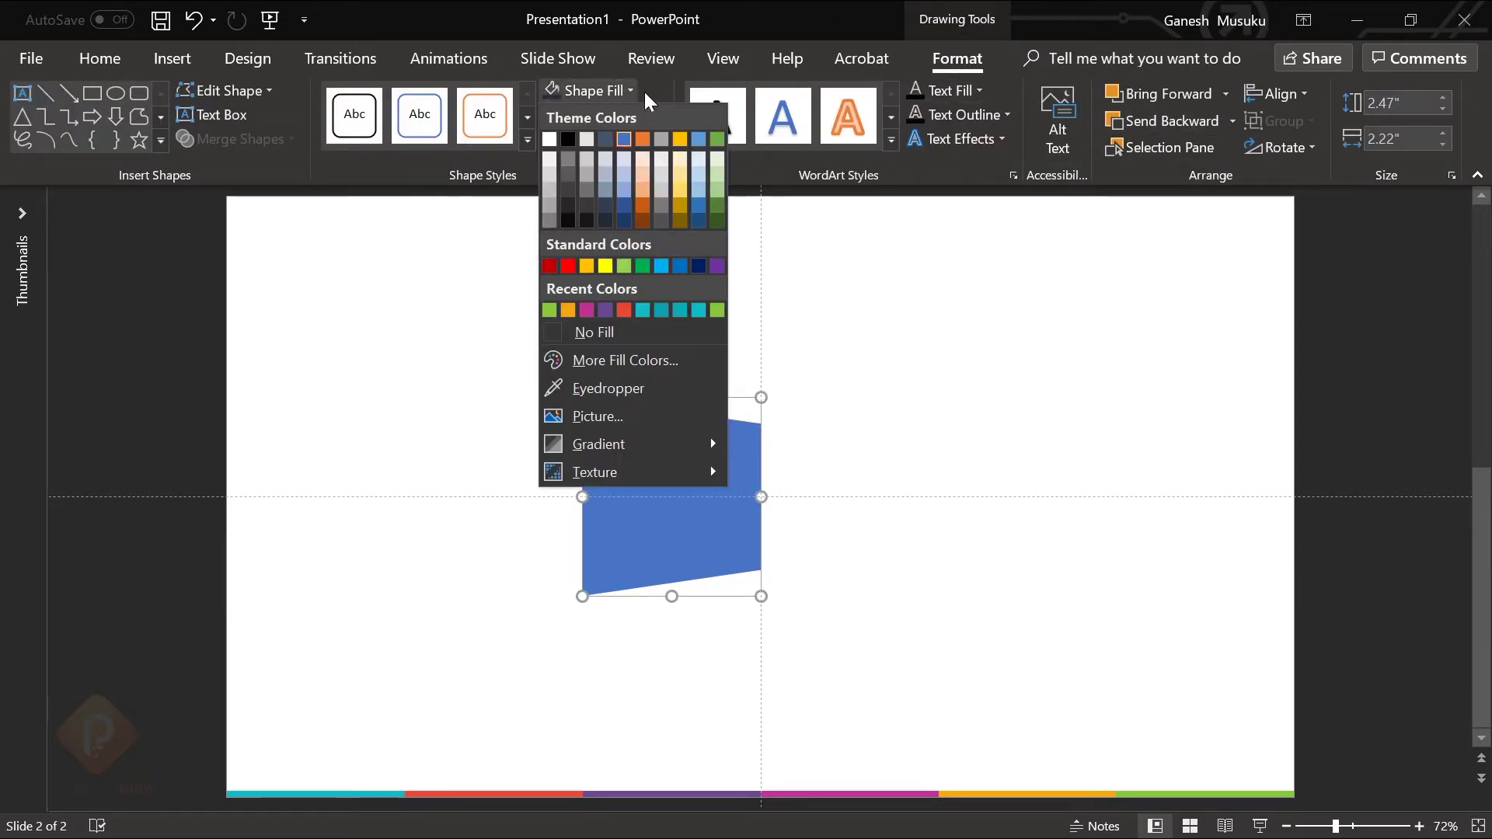
left_click(604, 208)
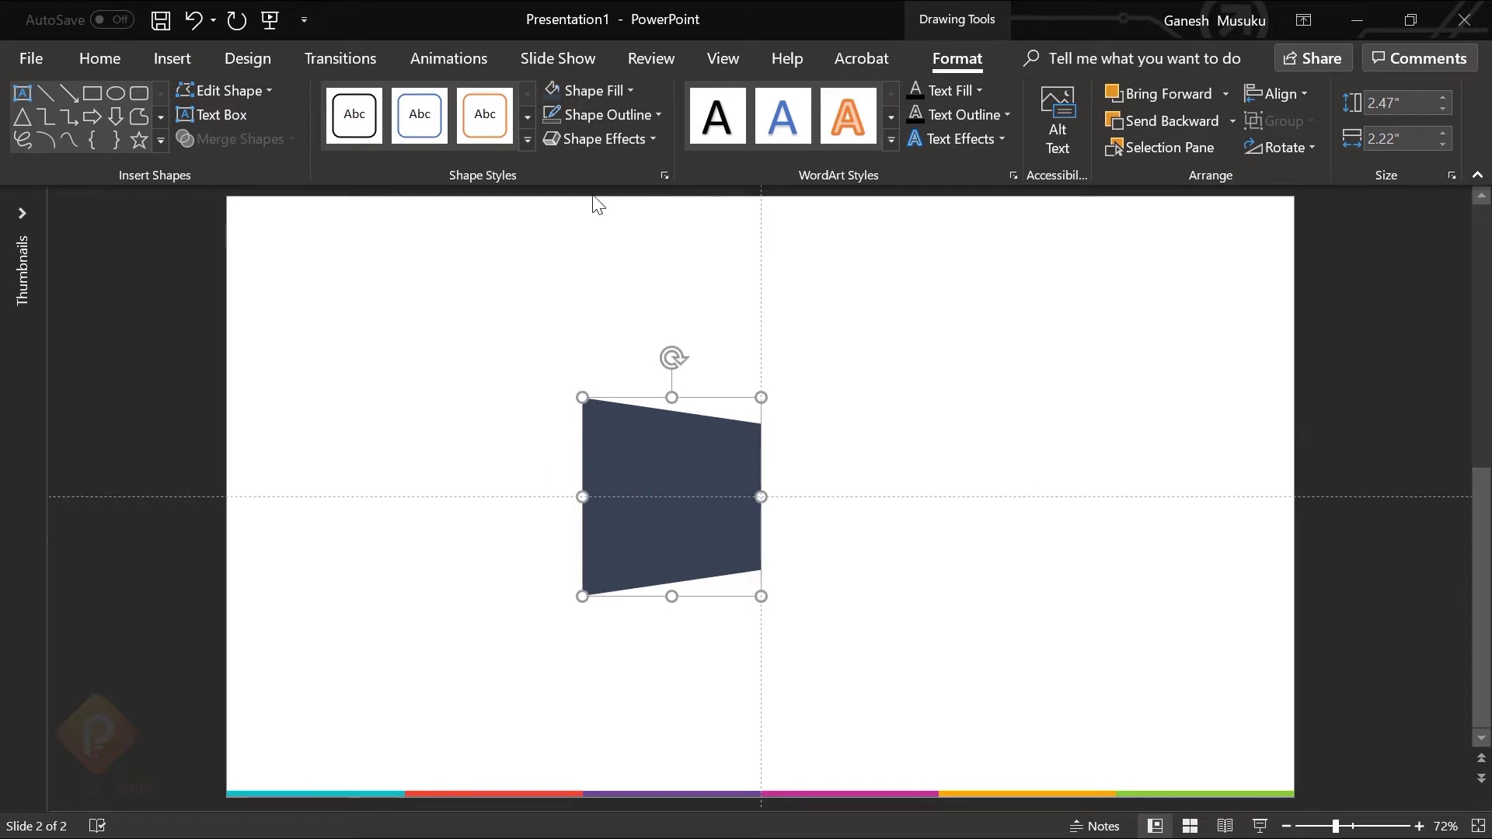
left_click(91, 70)
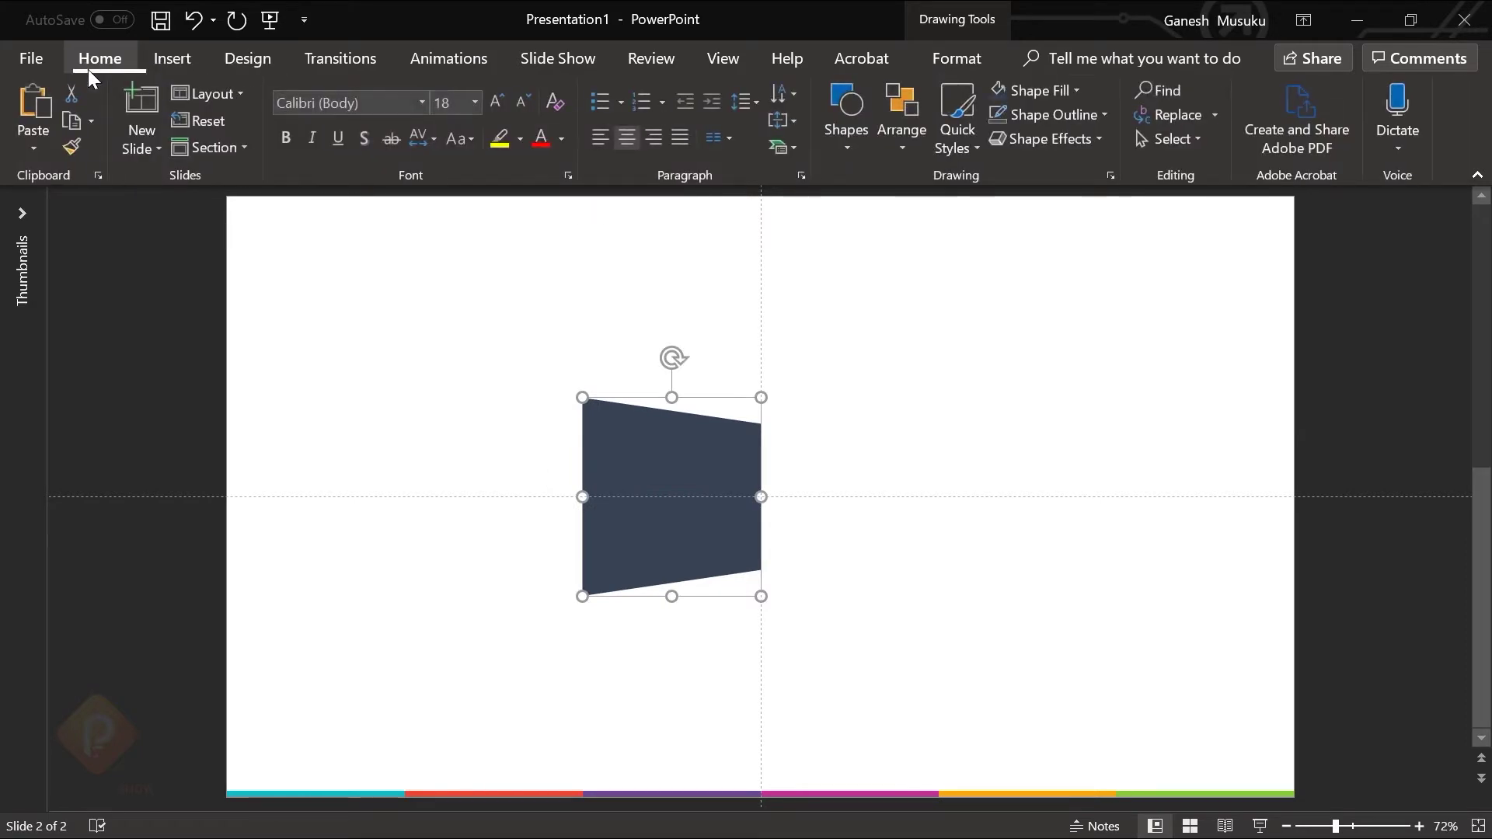
left_click(958, 60)
left_click_drag(694, 455, 511, 445)
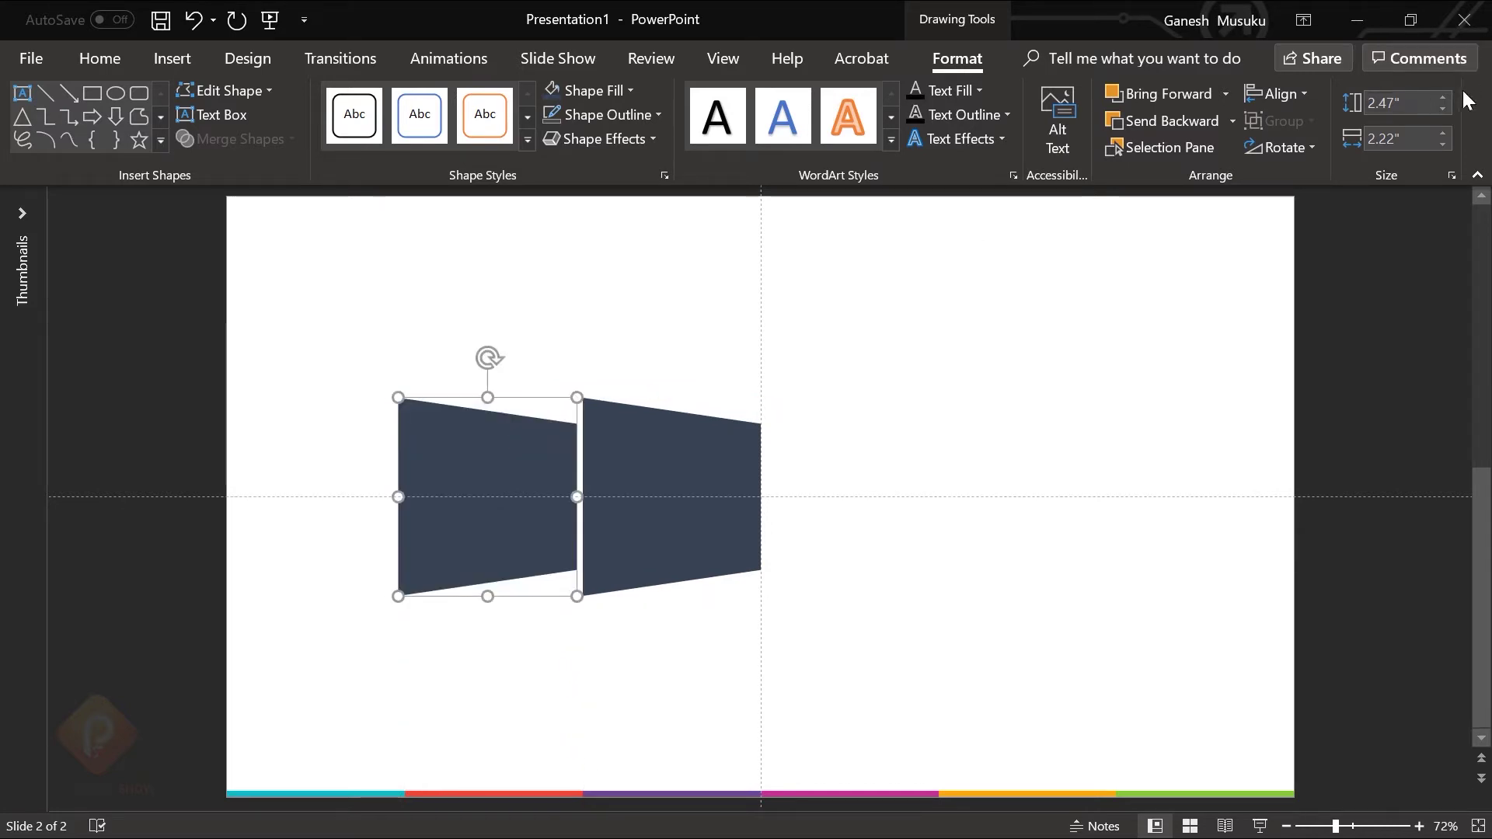
left_click(1443, 108)
left_click(1444, 143)
left_click(1443, 108)
left_click(1443, 143)
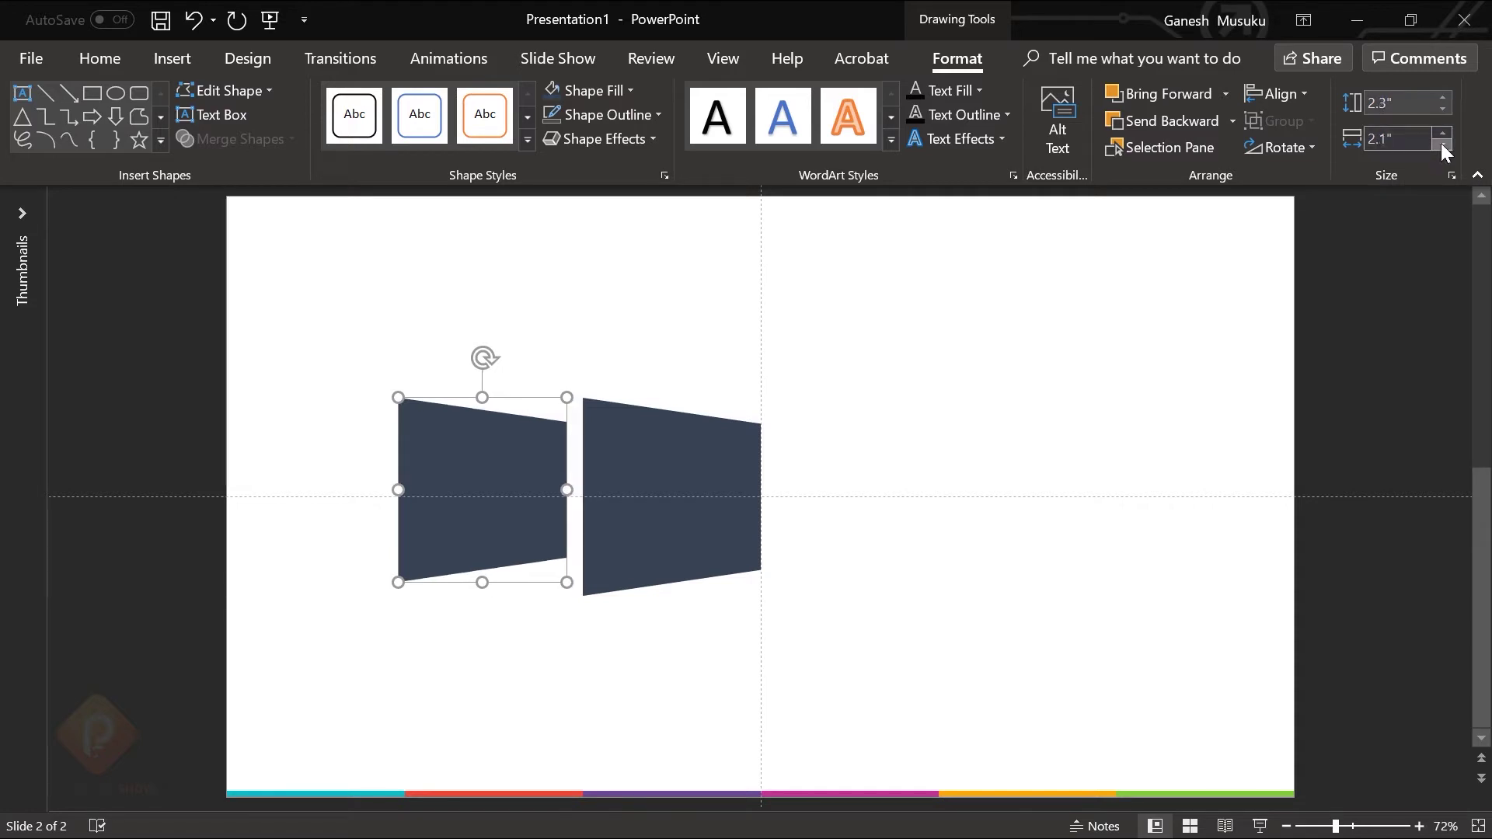
mouse_move(492, 464)
left_mouse_down()
mouse_move(480, 491)
mouse_move(436, 486)
left_mouse_up()
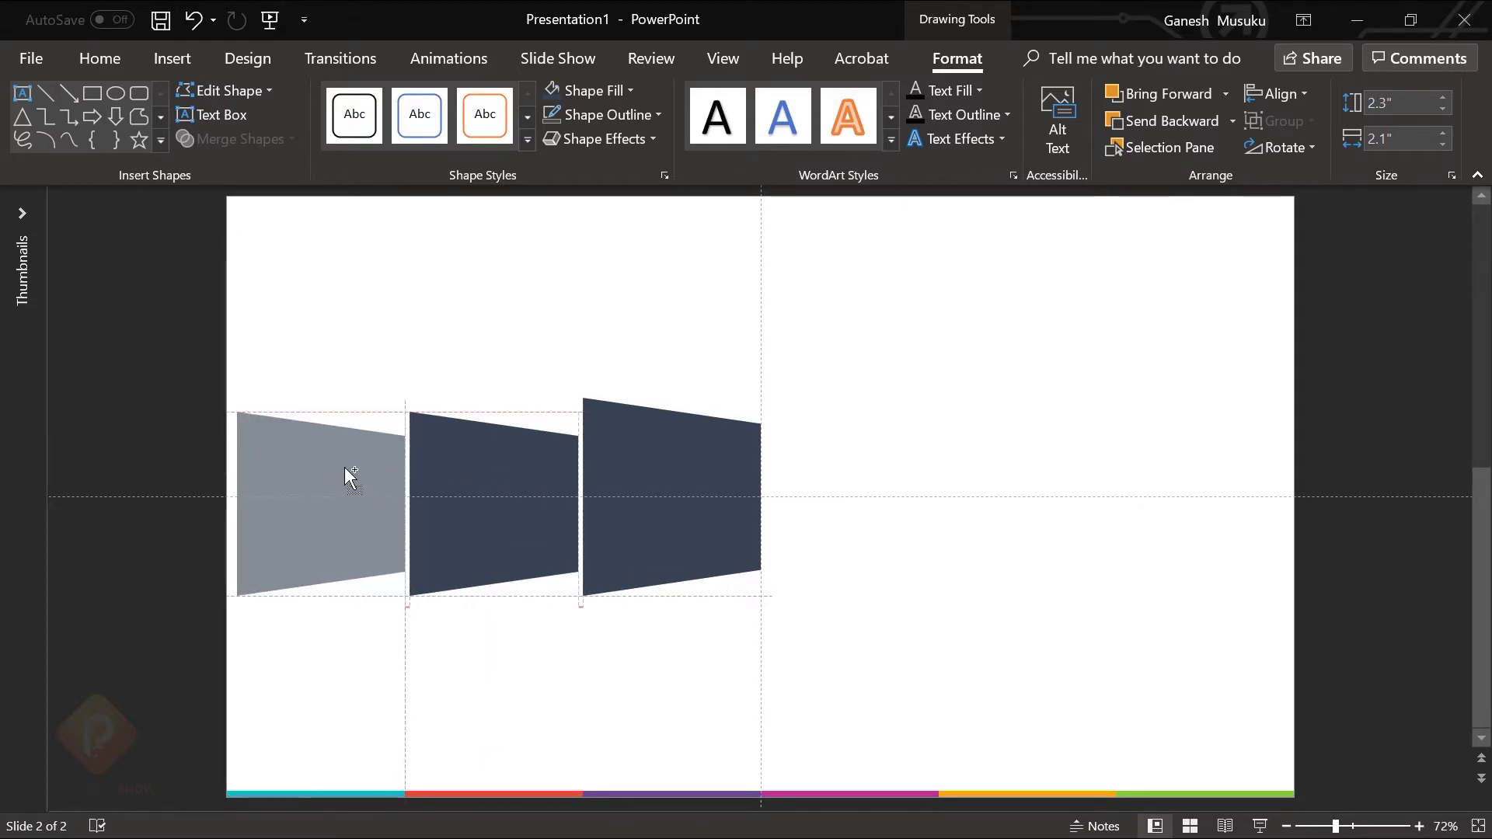
Step: Add a third copy further left, sized 2.1" high by 1.9" wide
left_click_drag(435, 487, 344, 466)
left_click(1443, 108)
left_click(1442, 108)
left_click(1443, 144)
left_click(1443, 144)
left_click_drag(339, 468, 347, 471)
Step: Group the three trapezoids and drag a copy of the group to the right
left_click(464, 456, "shift")
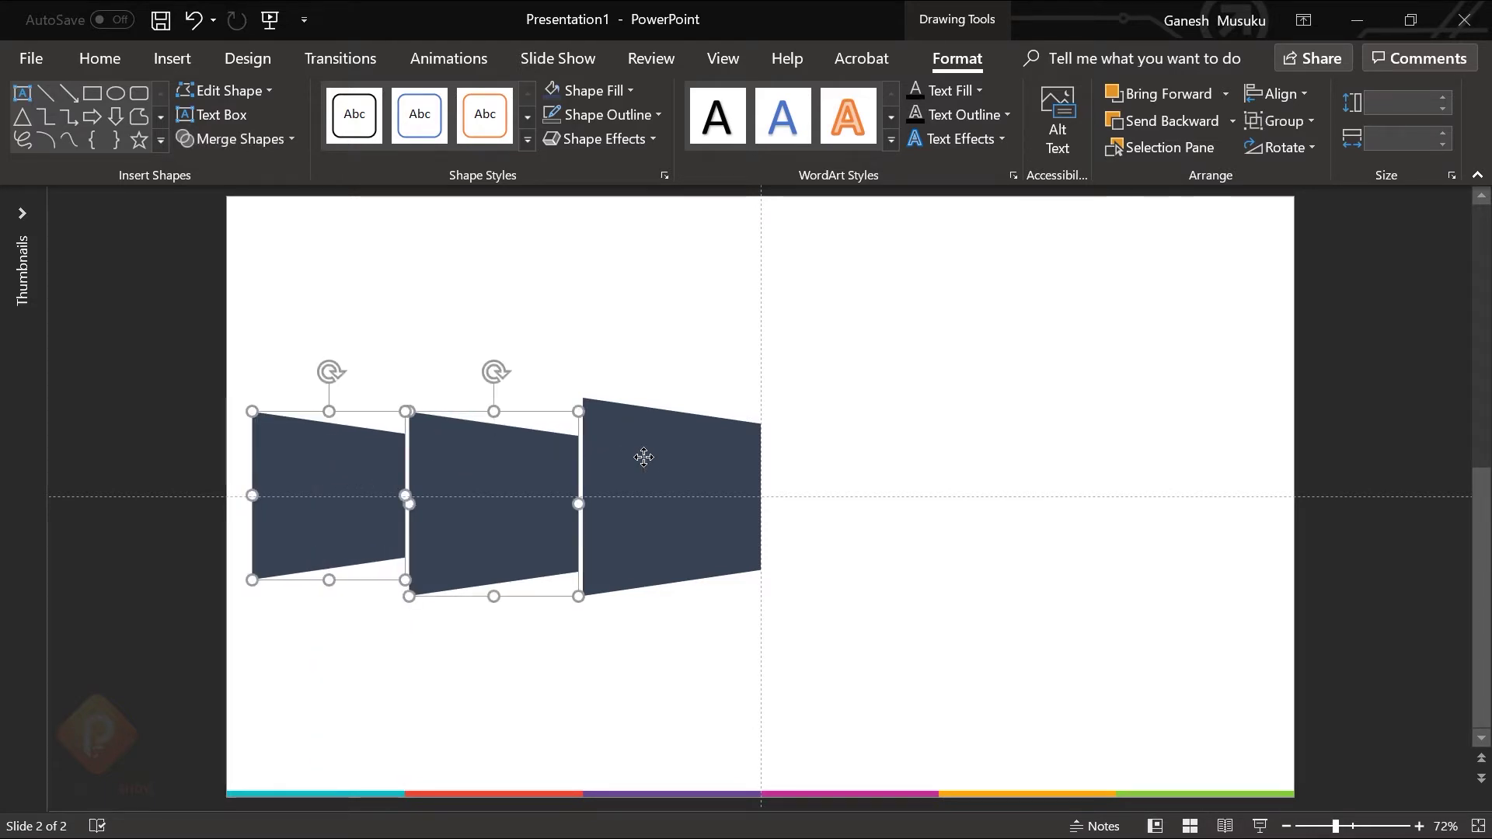
left_click(643, 456, "shift")
left_click(99, 58)
left_click(906, 128)
mouse_move(925, 453)
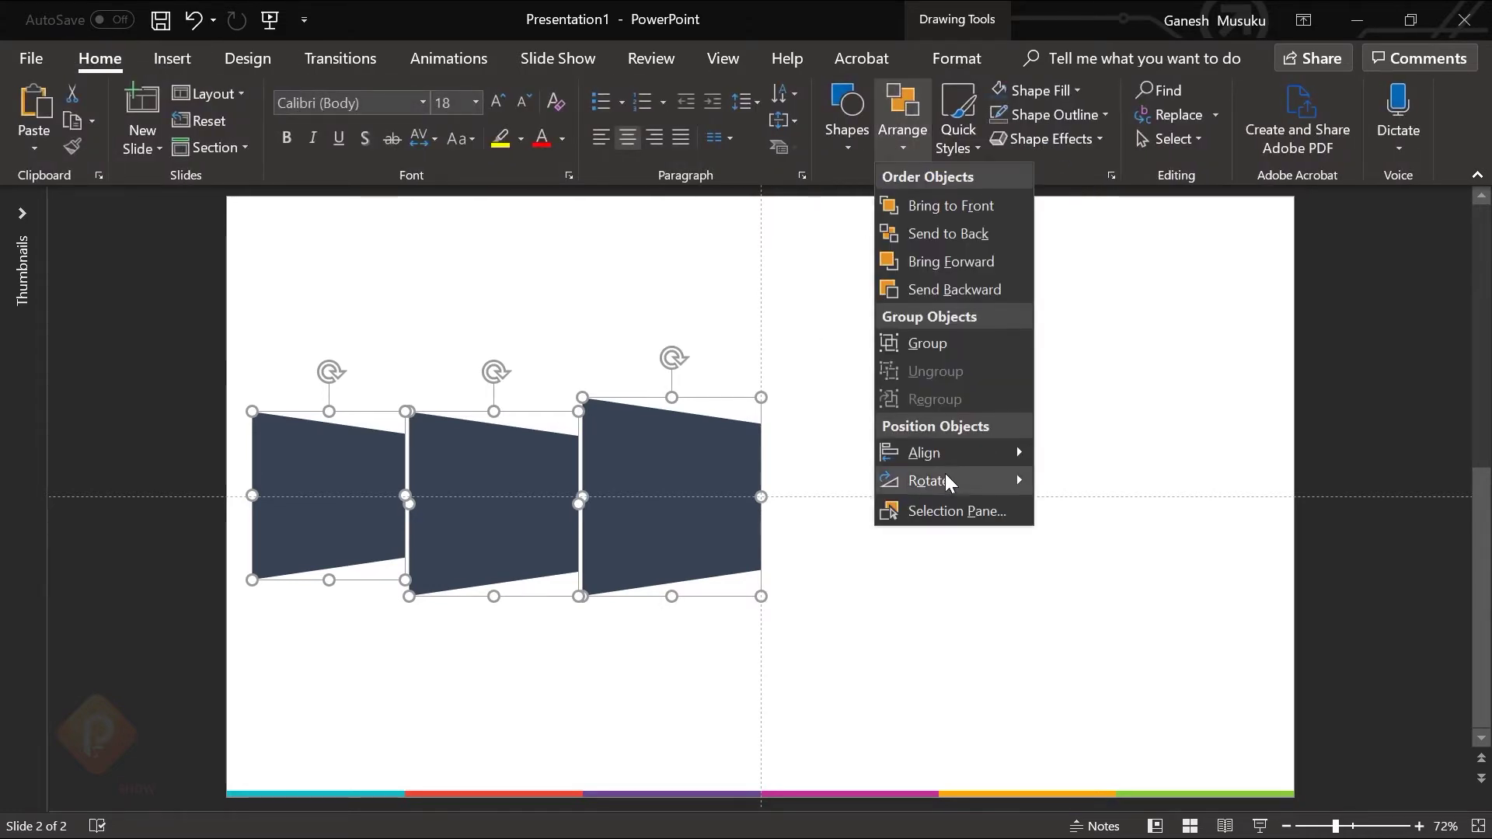
left_click(1167, 626)
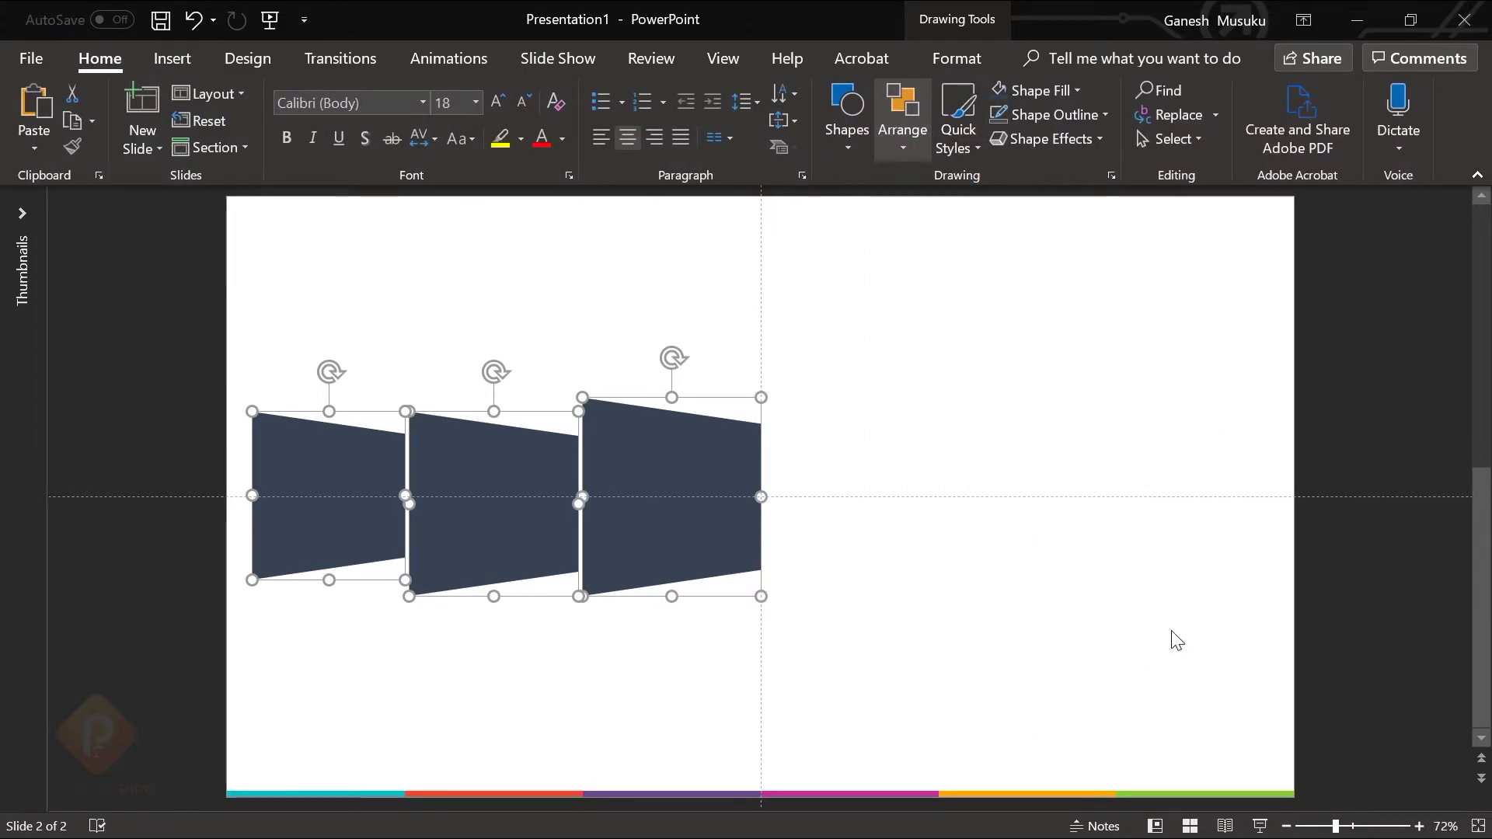
left_click(929, 395)
left_click_drag(189, 357, 843, 690)
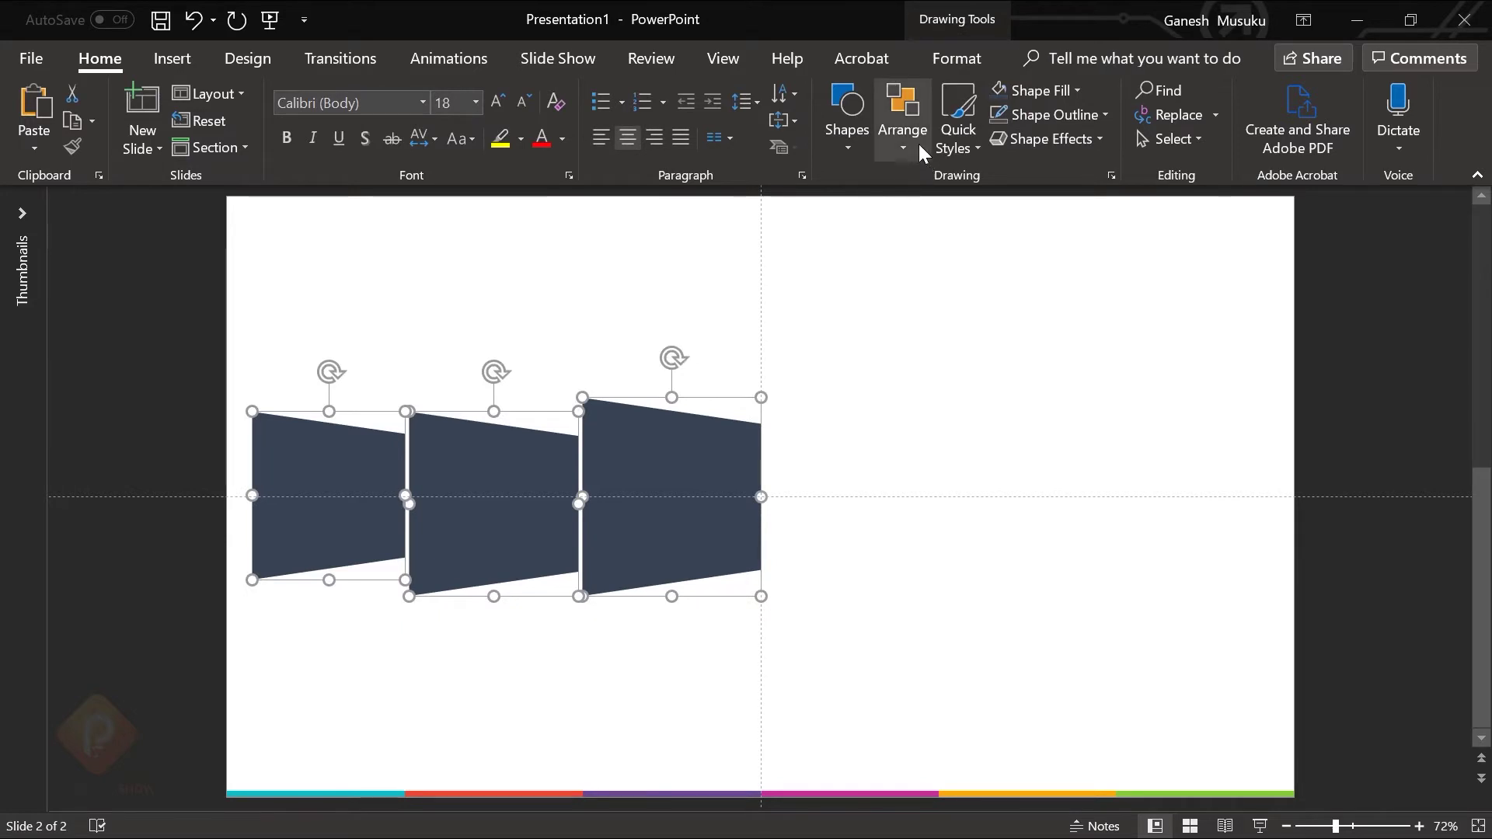
left_click(903, 128)
left_click(933, 343)
left_click_drag(683, 474, 872, 427)
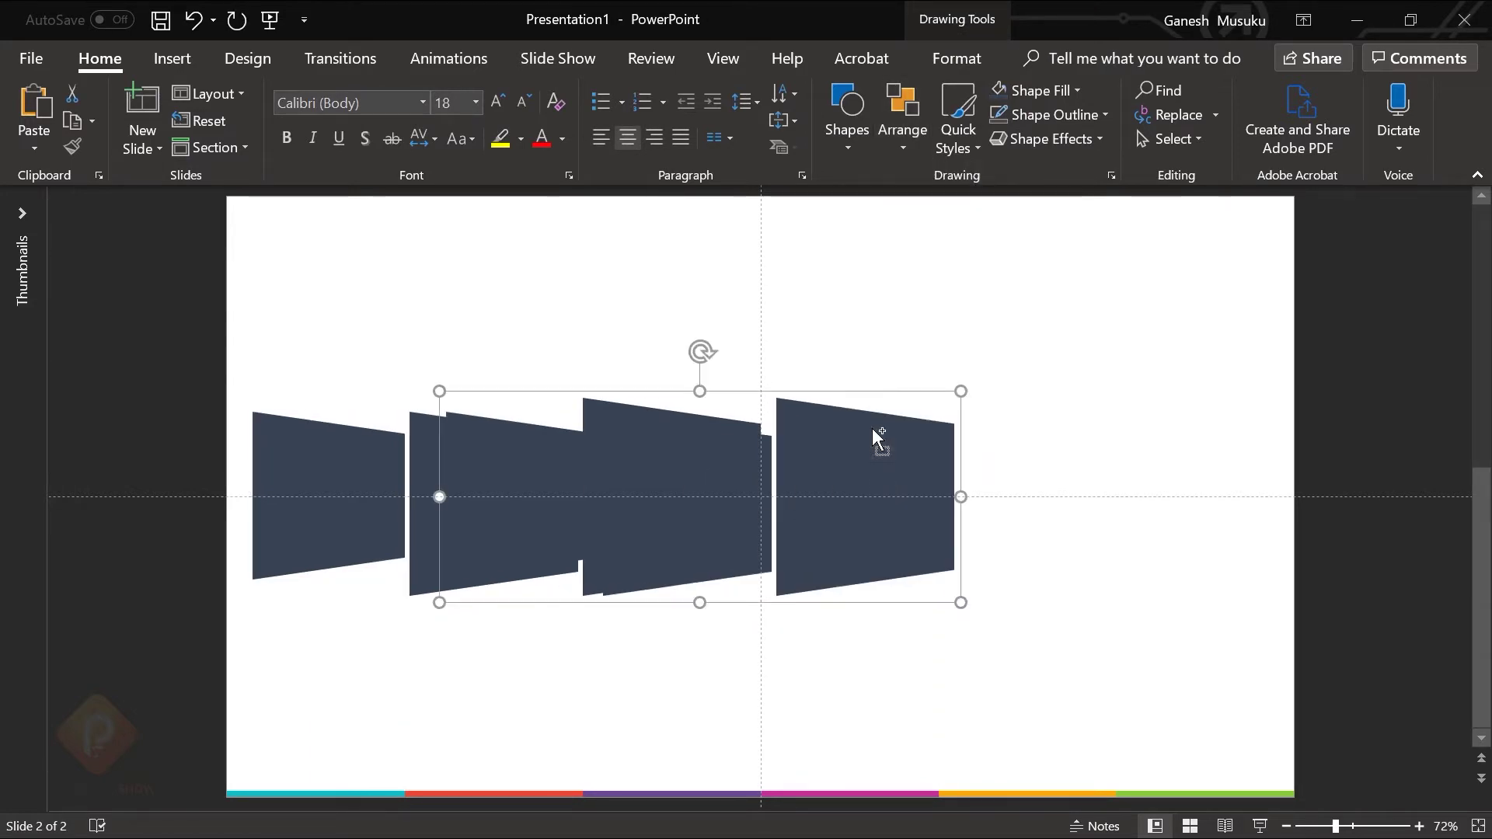
Step: Flip the copied group horizontally and butt it against the middle panel on the right
left_click(914, 150)
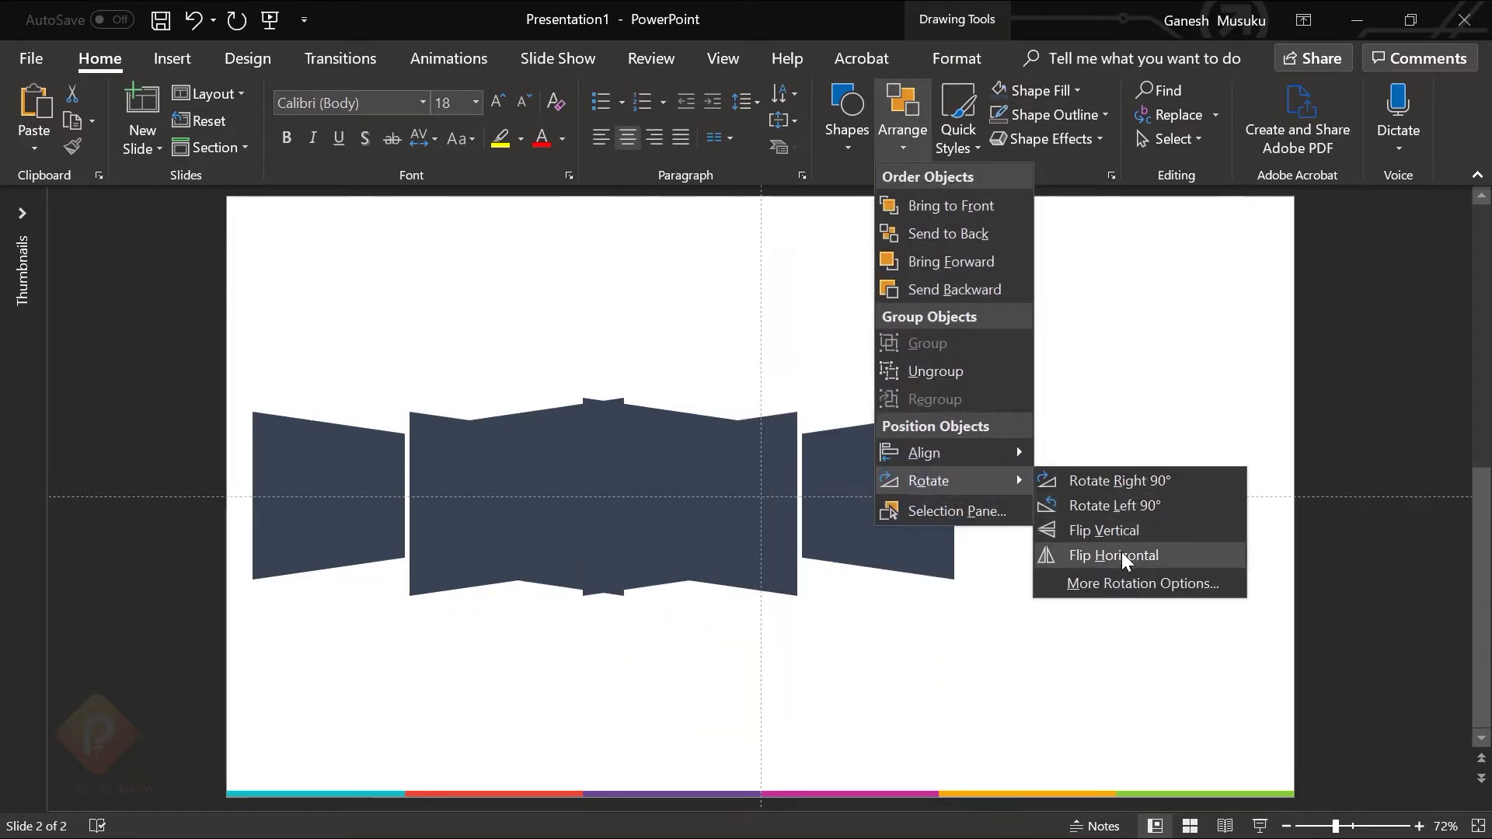
left_click(1119, 553)
left_click_drag(645, 486, 1026, 496)
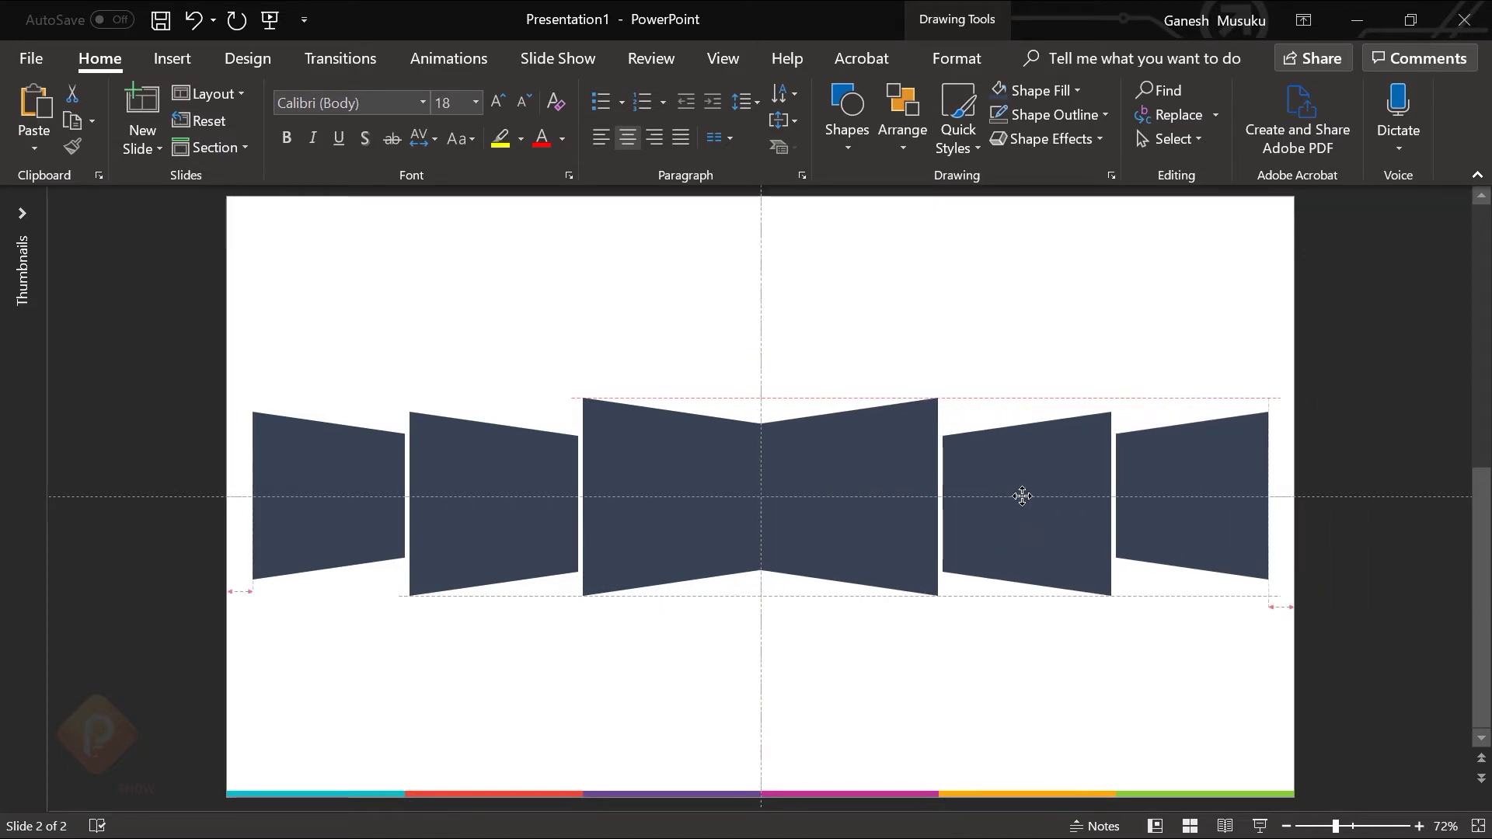
left_click_drag(1026, 496, 1026, 497)
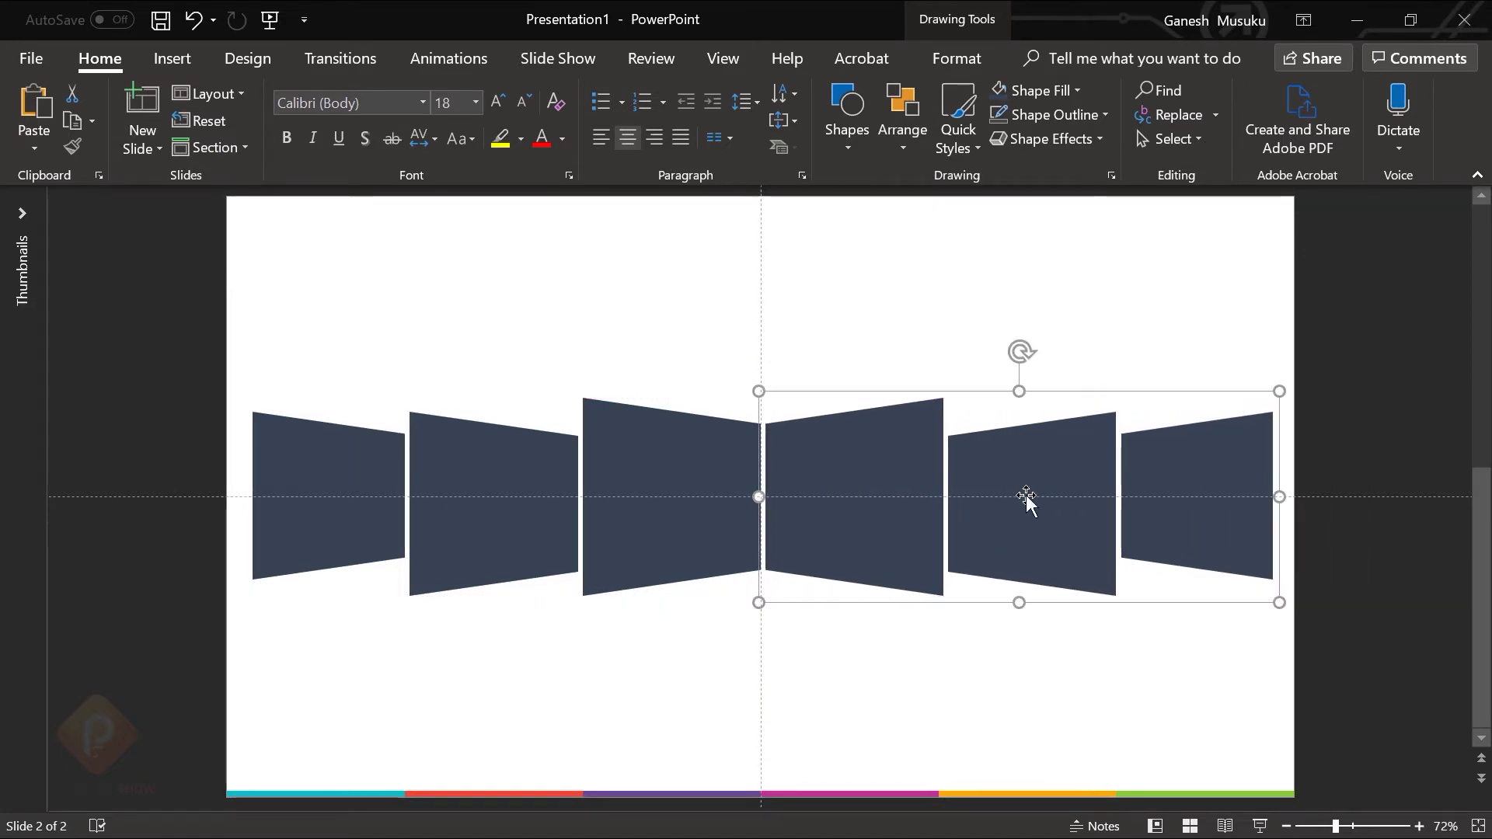
Step: Ungroup both sets, distribute the six panels evenly horizontally, and regroup them
left_click(673, 441, "shift")
key("ctrl+shift+g")
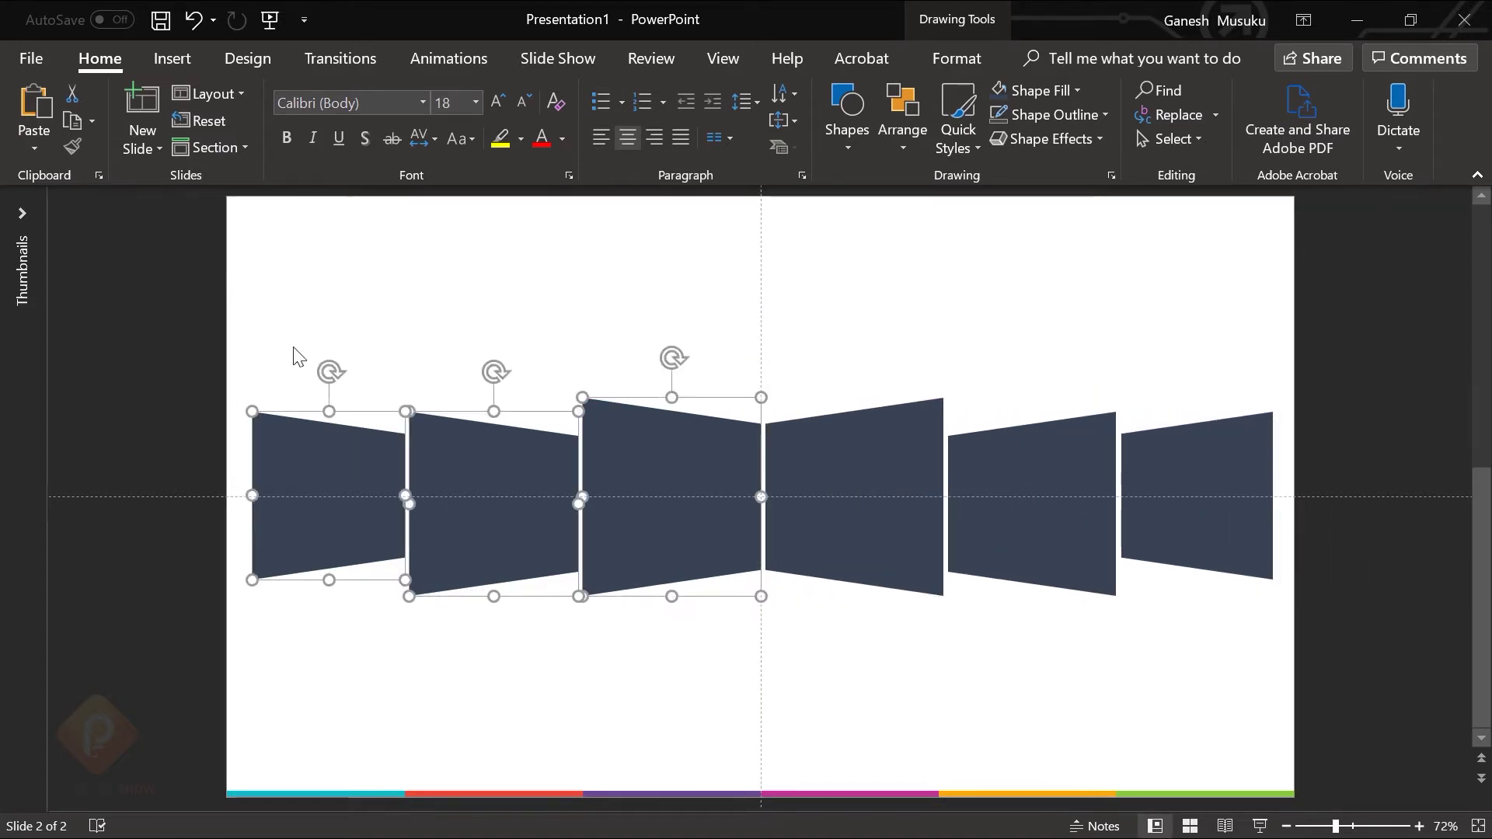
left_click(217, 384)
left_click_drag(218, 384, 1367, 637)
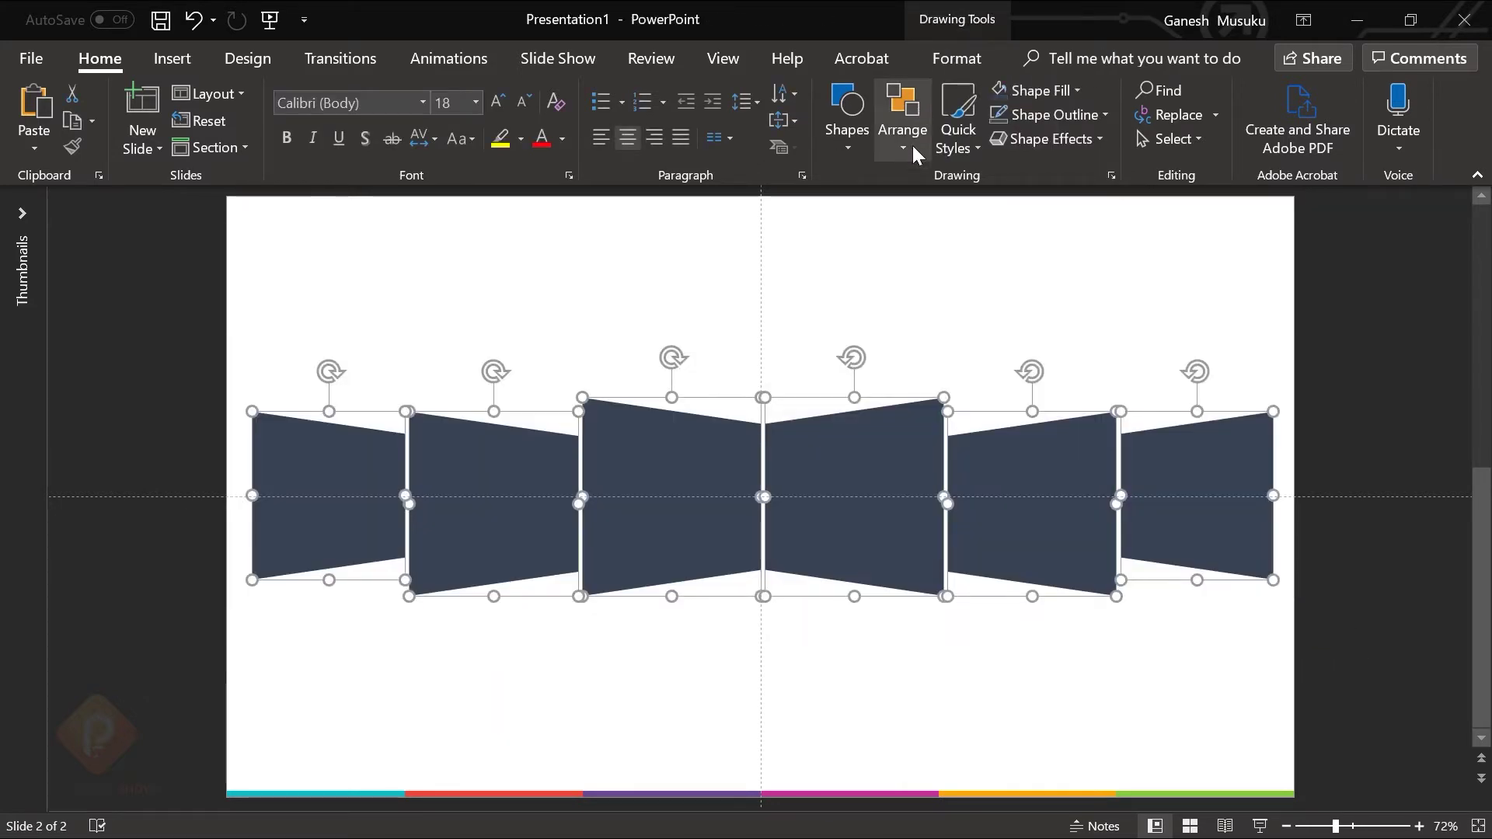
left_click(902, 129)
mouse_move(924, 452)
left_click(1154, 627)
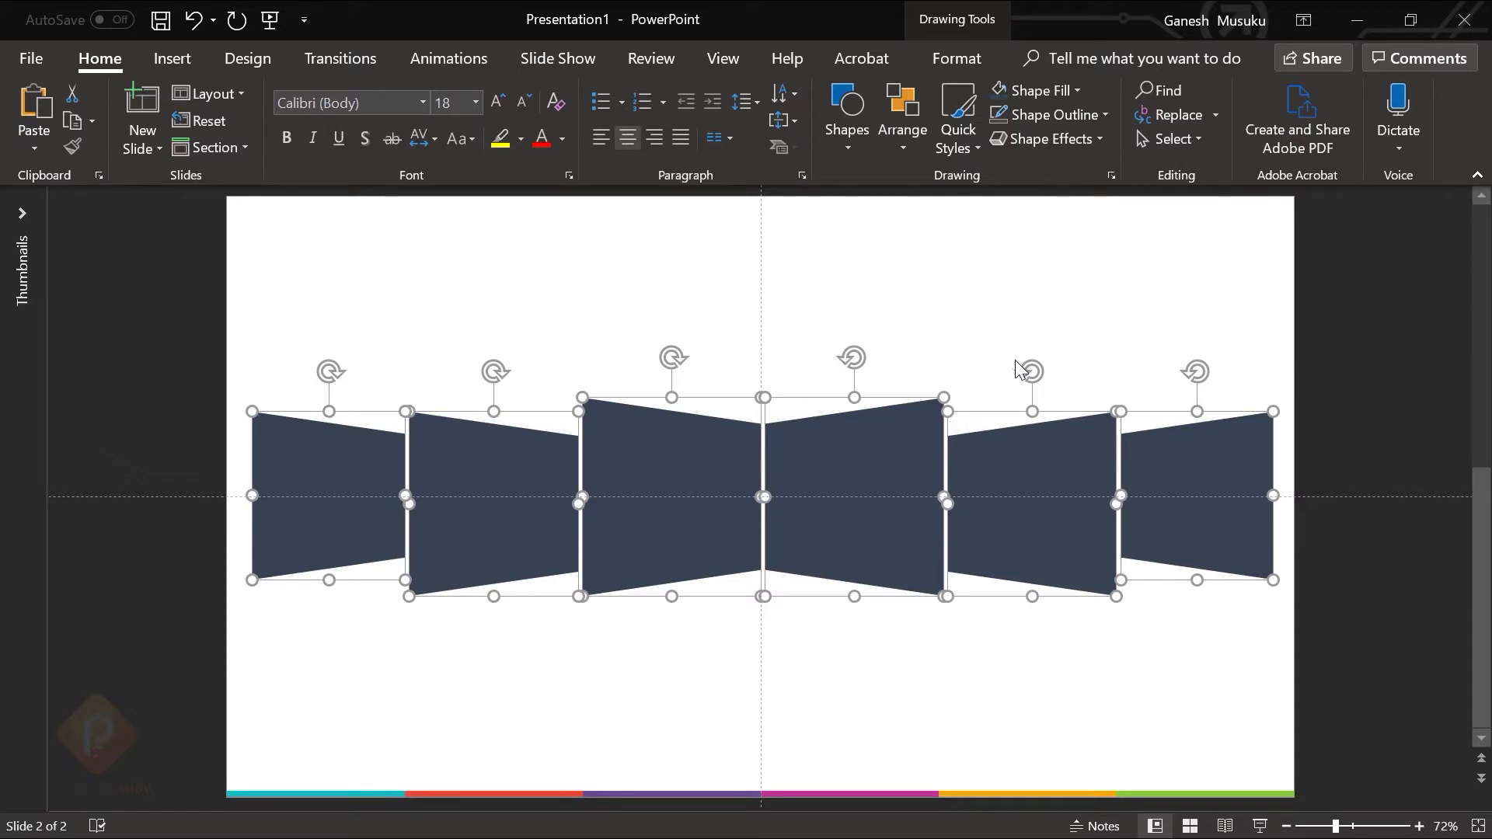
key("ctrl+g")
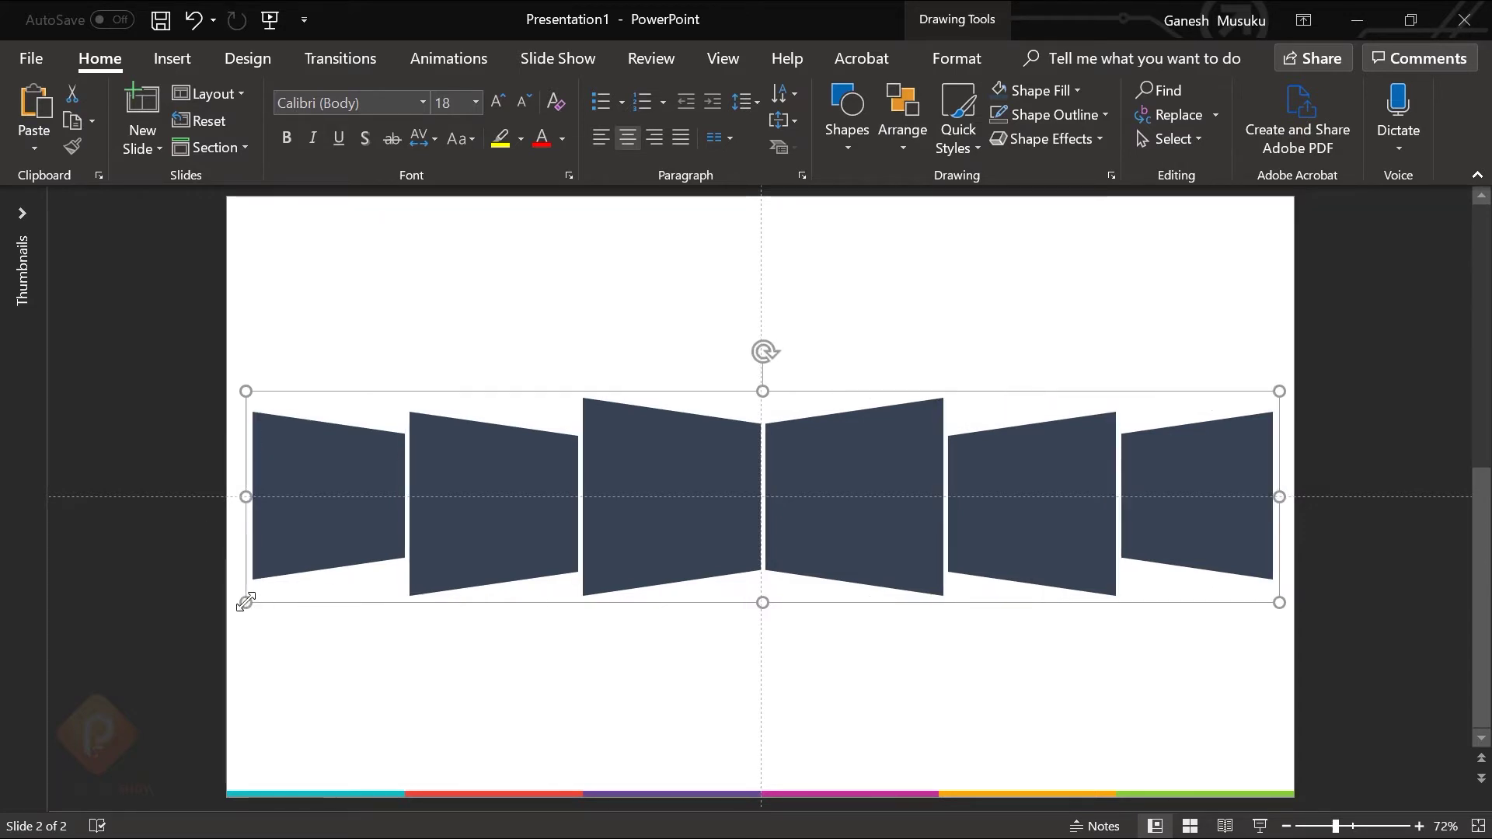
Step: Scale the six-panel row down, adjust its height, and centre it on the slide
left_click_drag(245, 602, 613, 557)
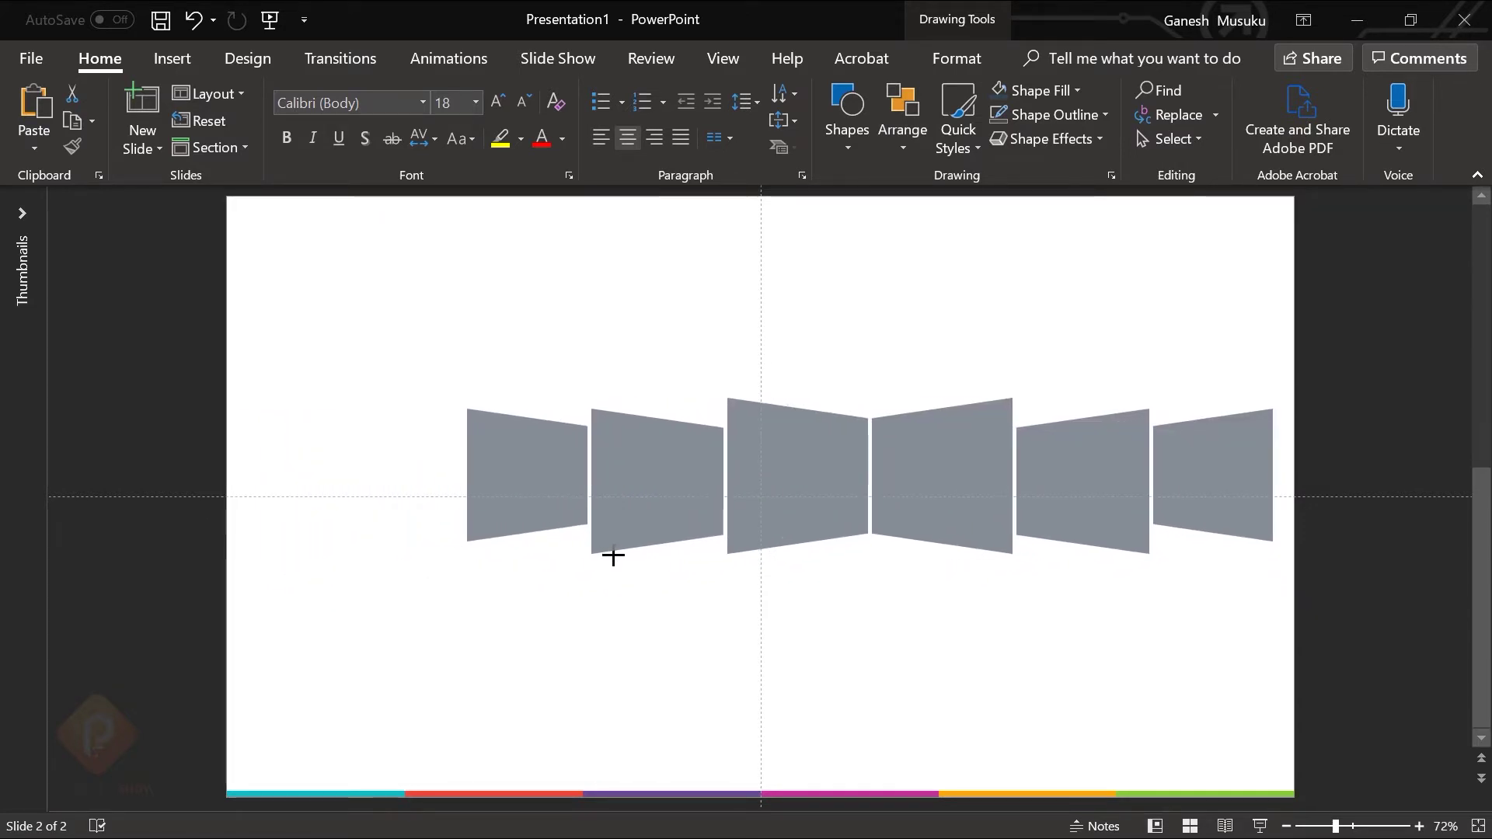
left_click_drag(869, 483, 838, 471)
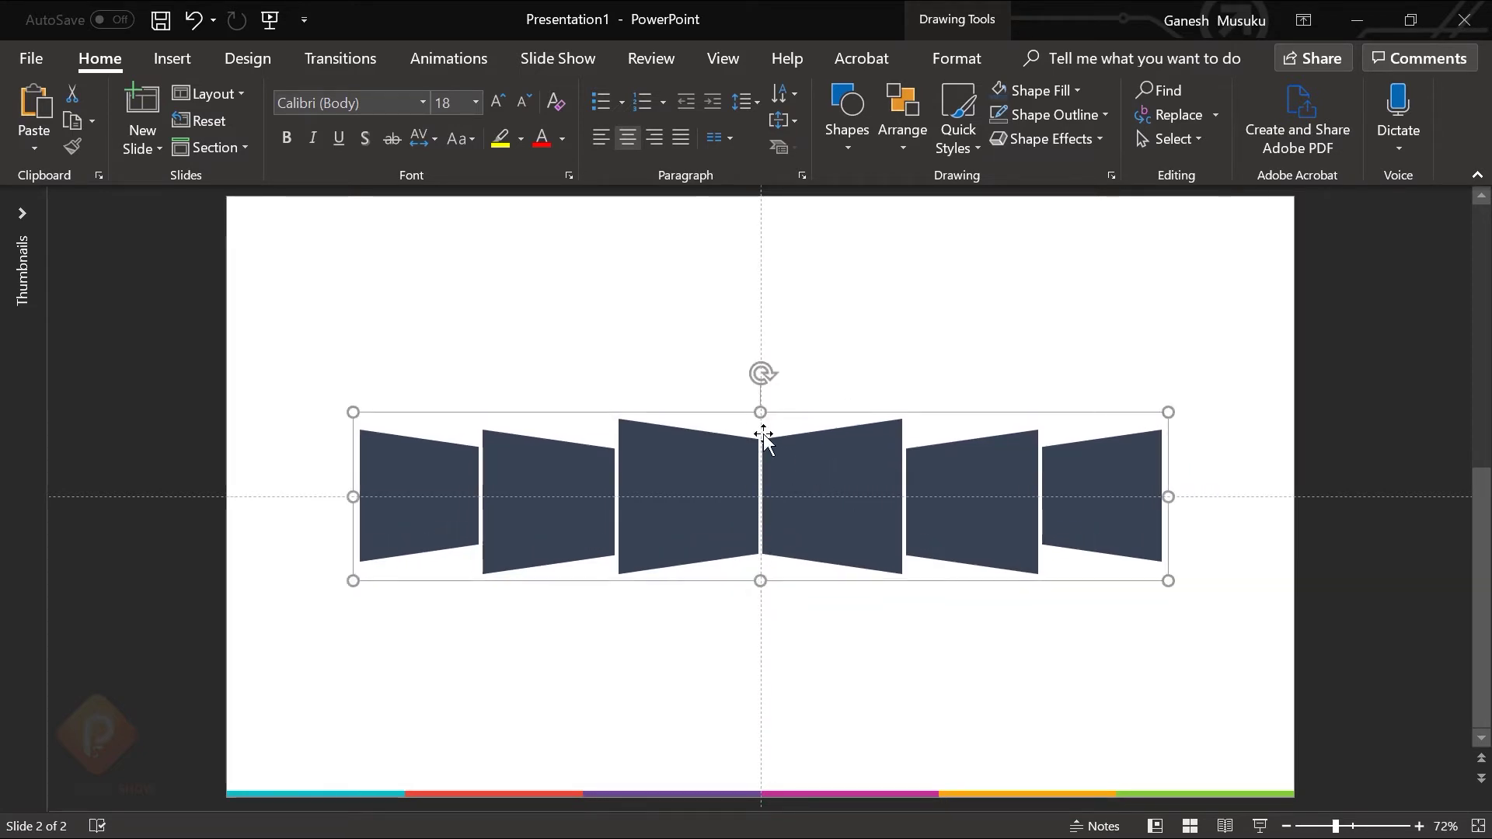
left_click_drag(755, 408, 755, 388)
left_click_drag(799, 449, 795, 465)
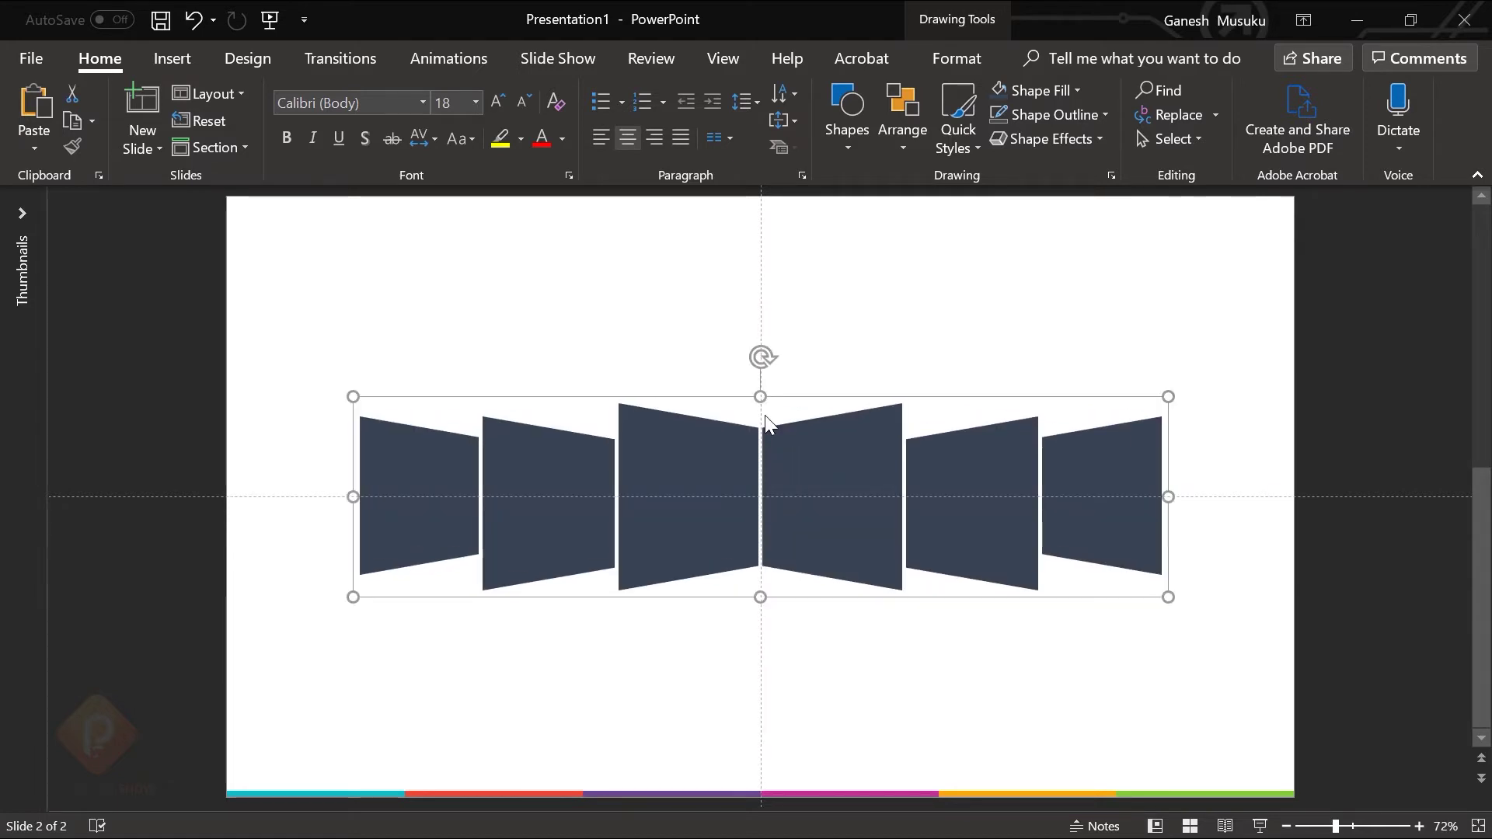
left_click_drag(759, 398, 759, 416)
left_click_drag(786, 506, 787, 469)
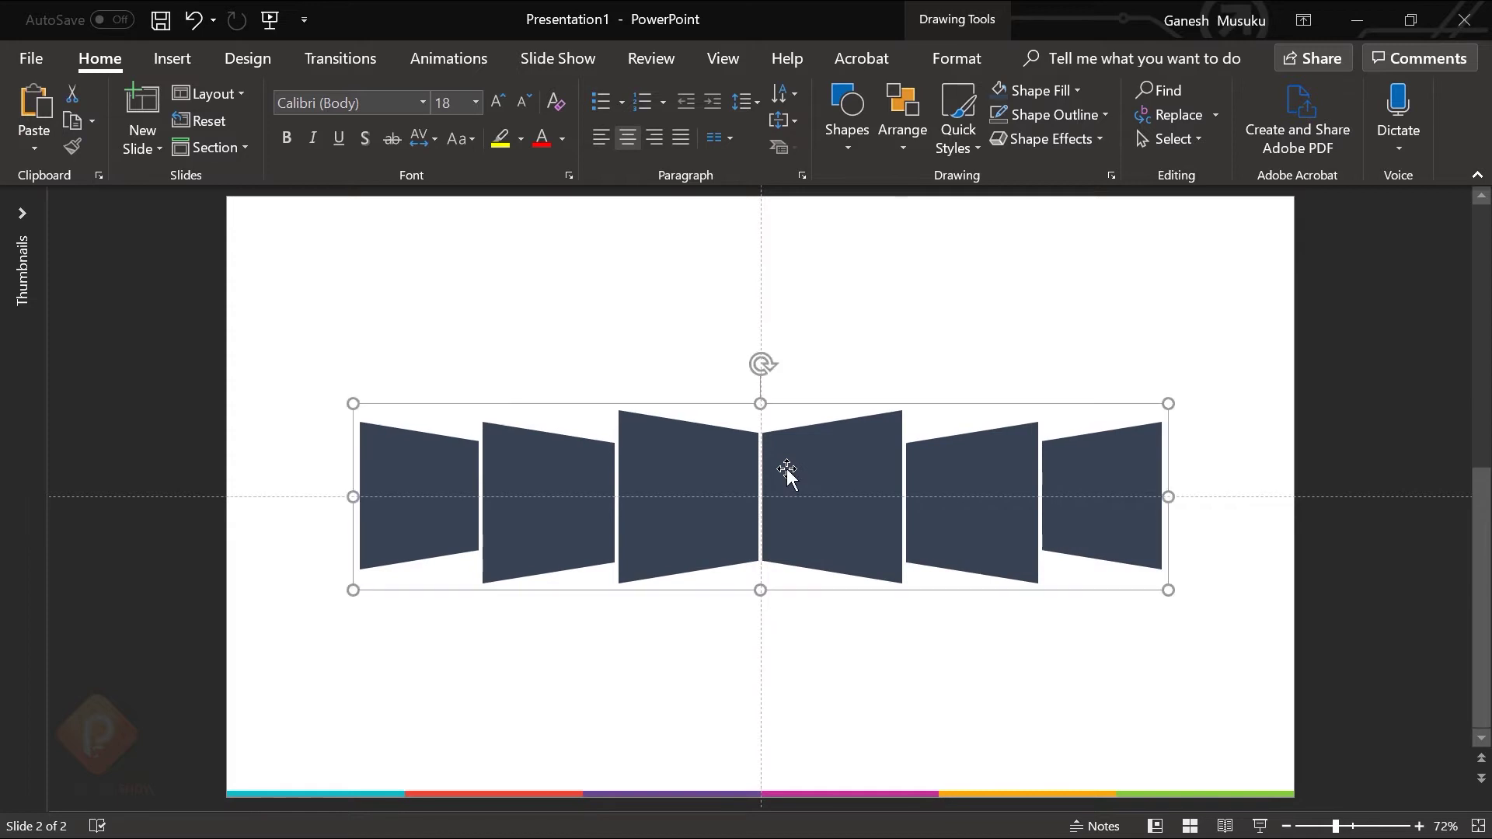
left_click(963, 355)
left_click(883, 445)
Step: Hide the slide's guide lines
left_click(895, 356)
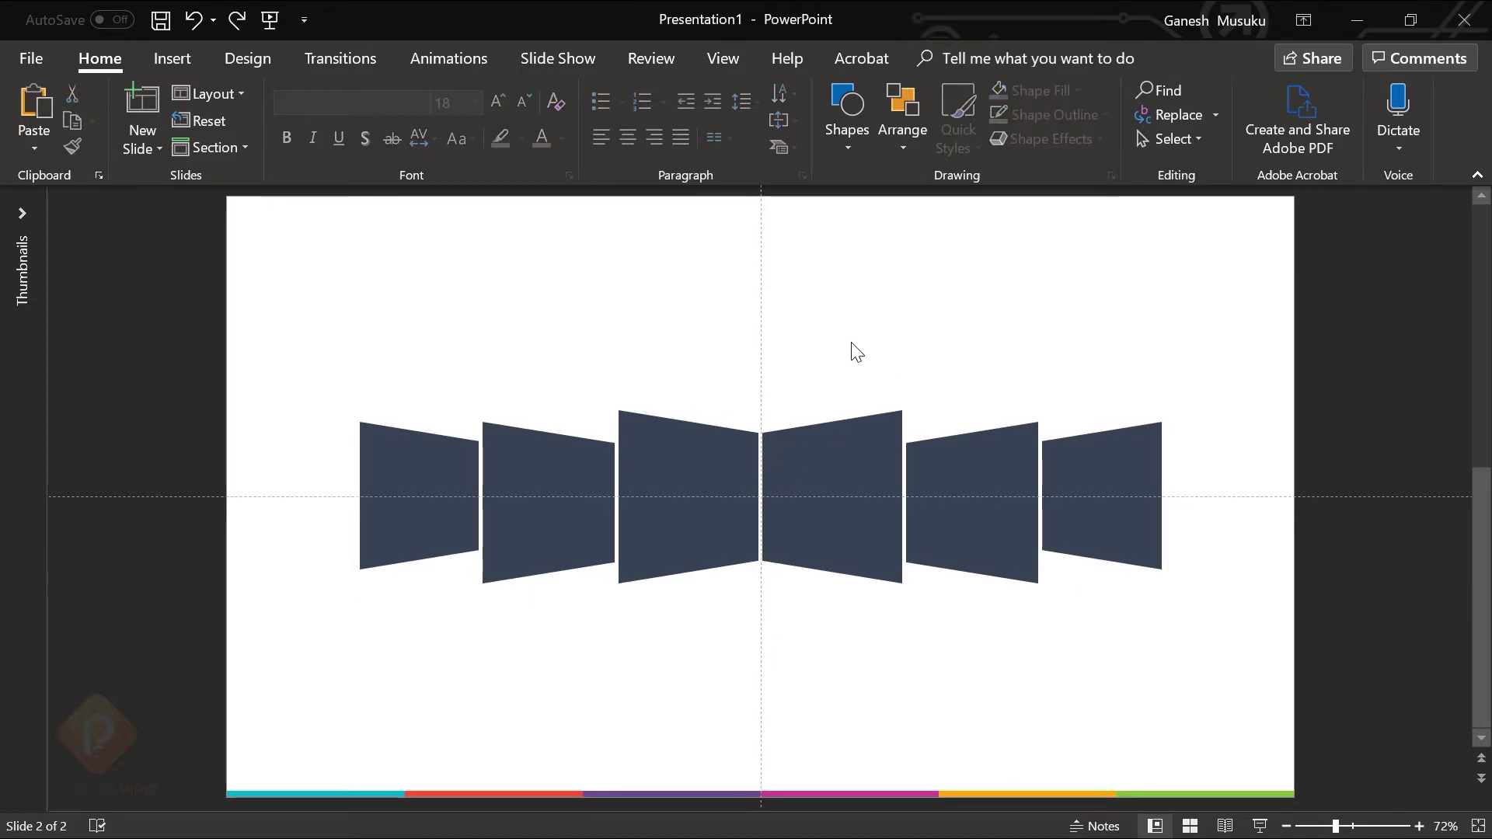
left_click(731, 59)
left_click(485, 140)
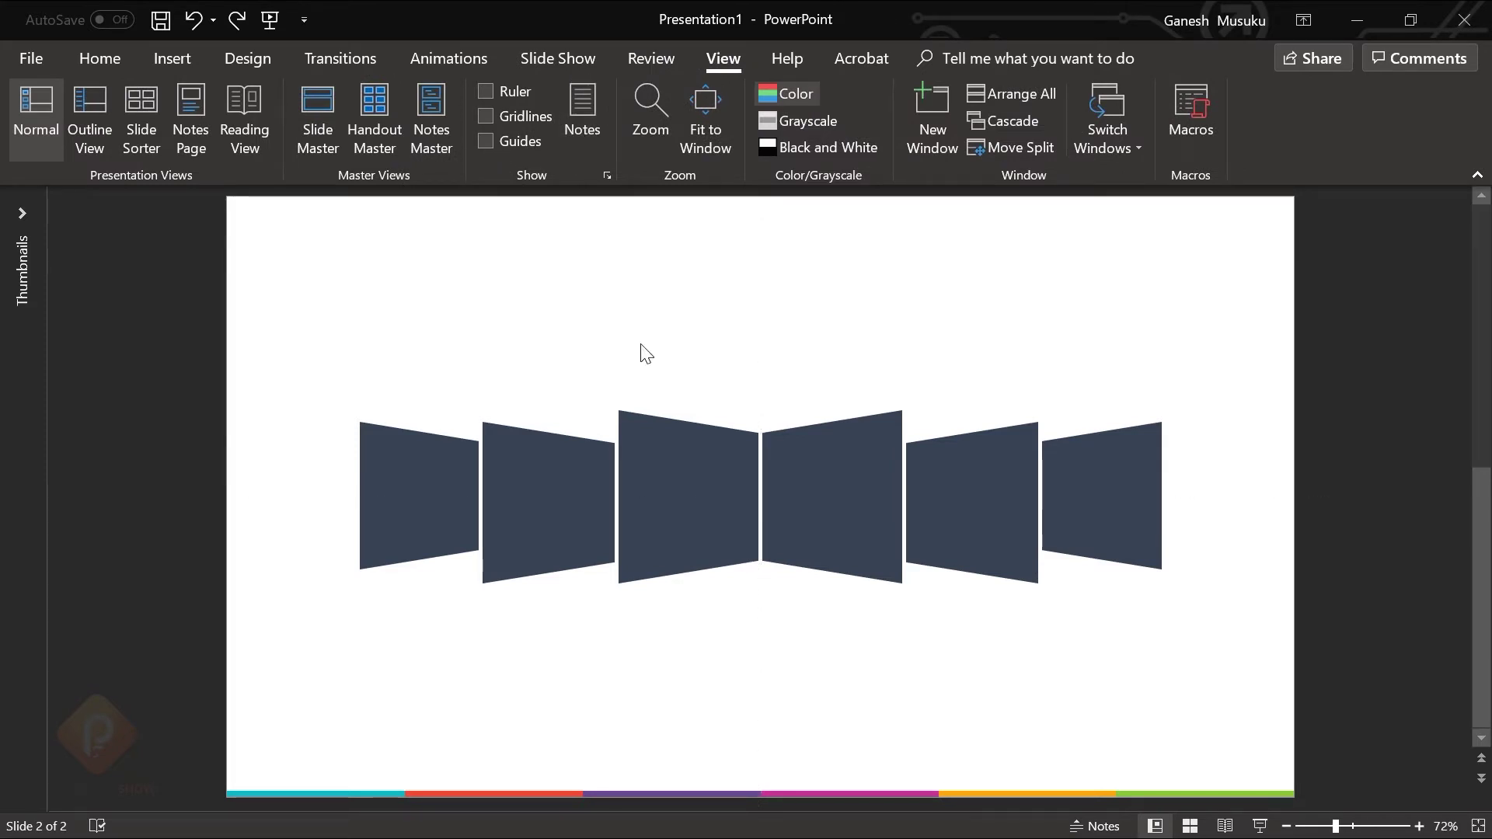
Step: Draw a rectangle covering the whole slide and set it to No Outline
left_click(82, 56)
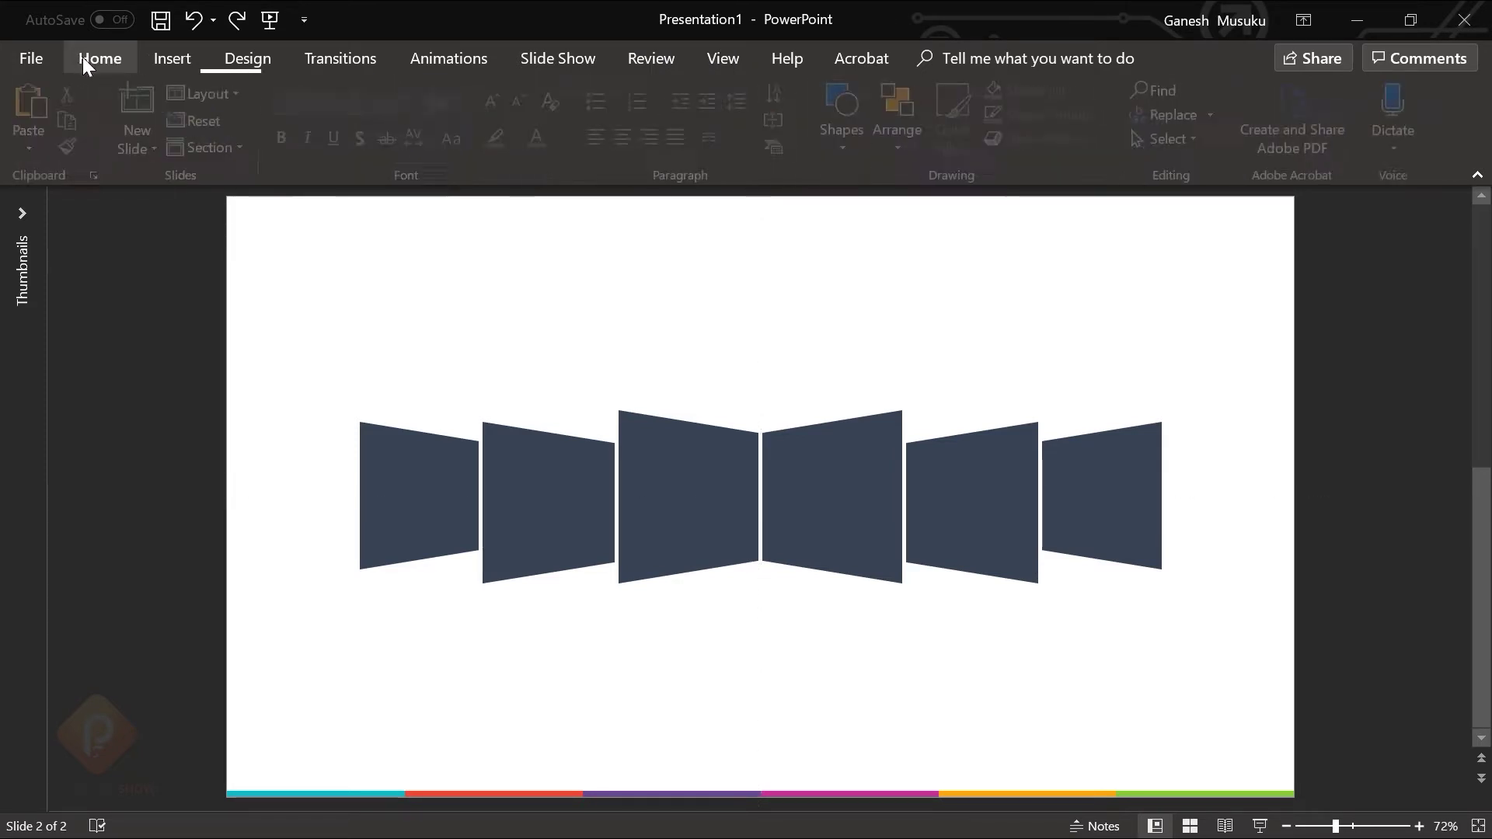
left_click(845, 134)
left_click(912, 180)
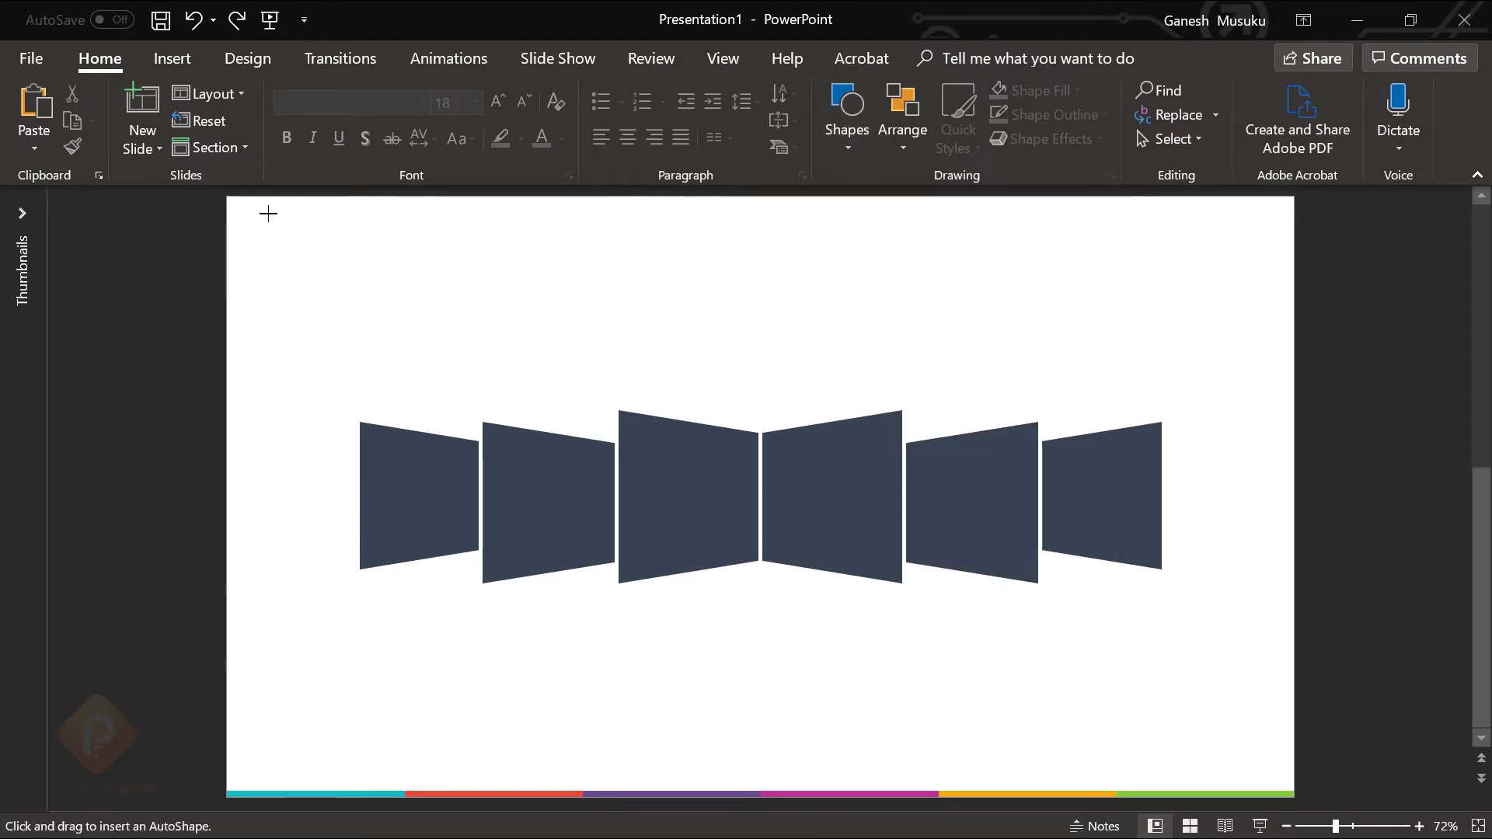
left_click_drag(222, 195, 1300, 796)
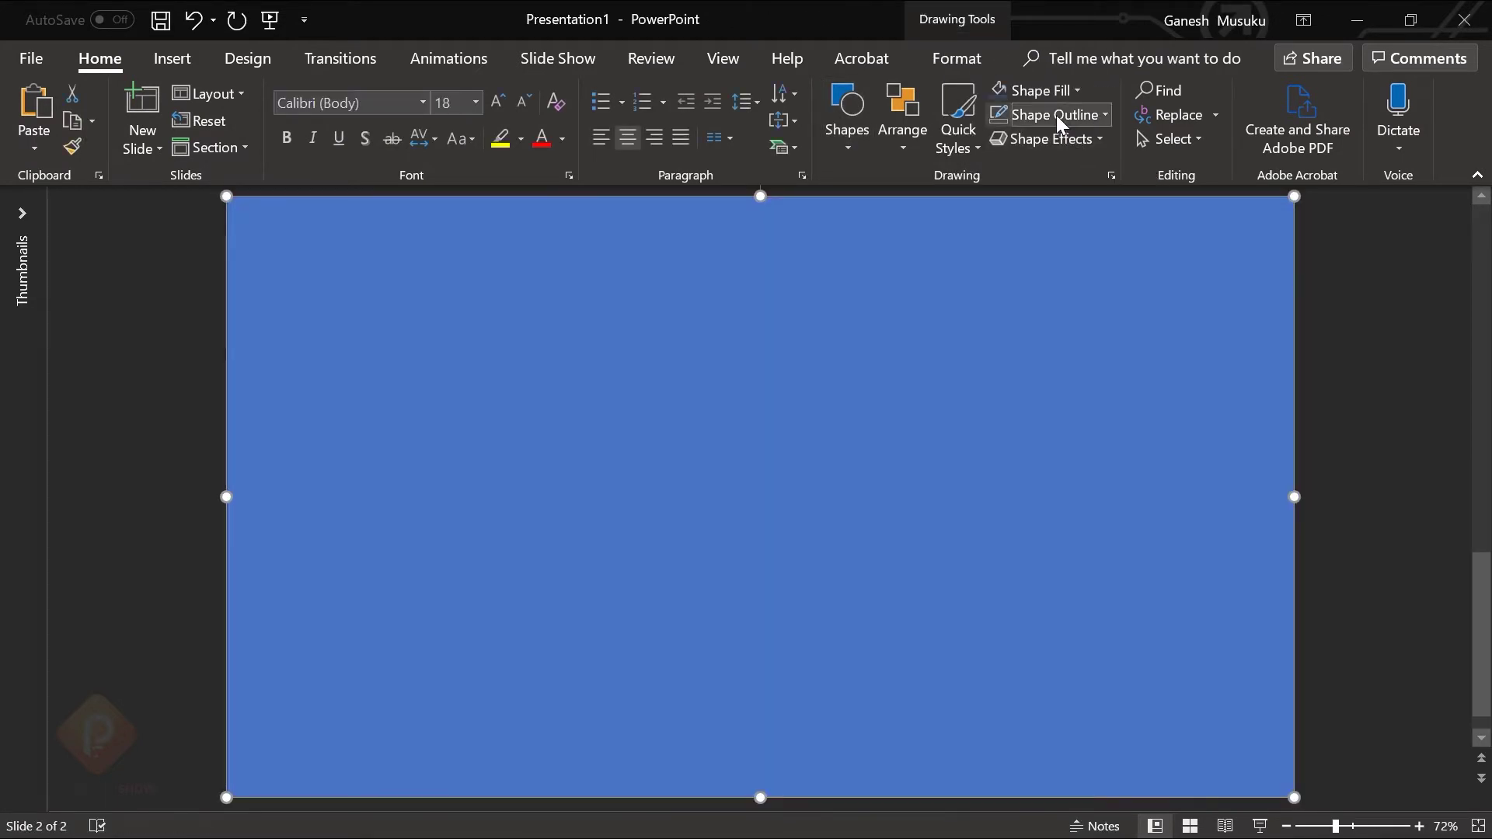
left_click(1057, 117)
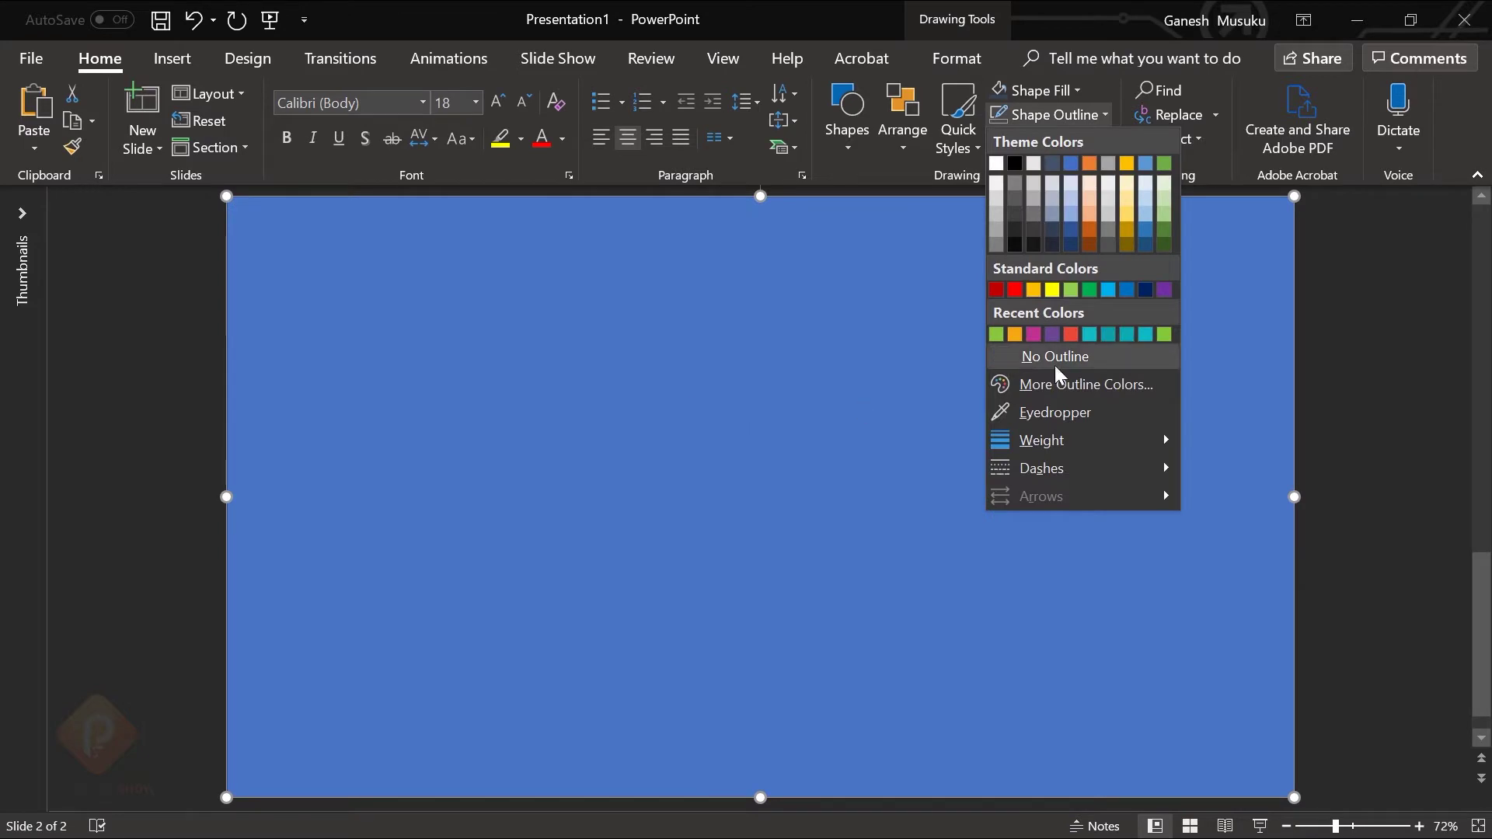
left_click(1065, 359)
Step: Give the rectangle a gradient fill with a grey right stop in Format Shape
left_click(1111, 176)
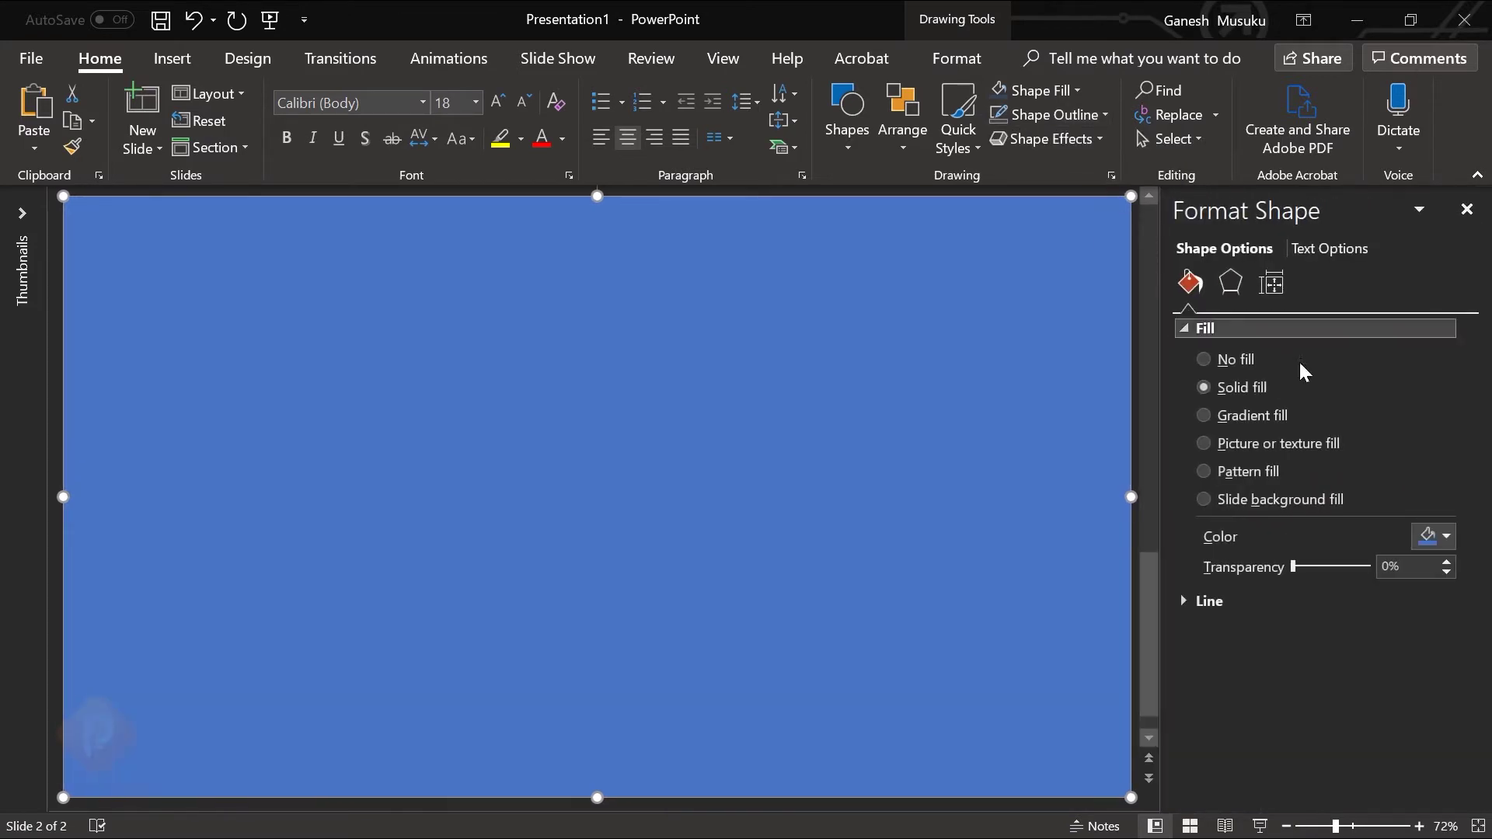
left_click(1247, 418)
left_click(1225, 687)
left_click(1434, 720)
left_click(1312, 478)
left_click(1366, 686)
left_click(1434, 723)
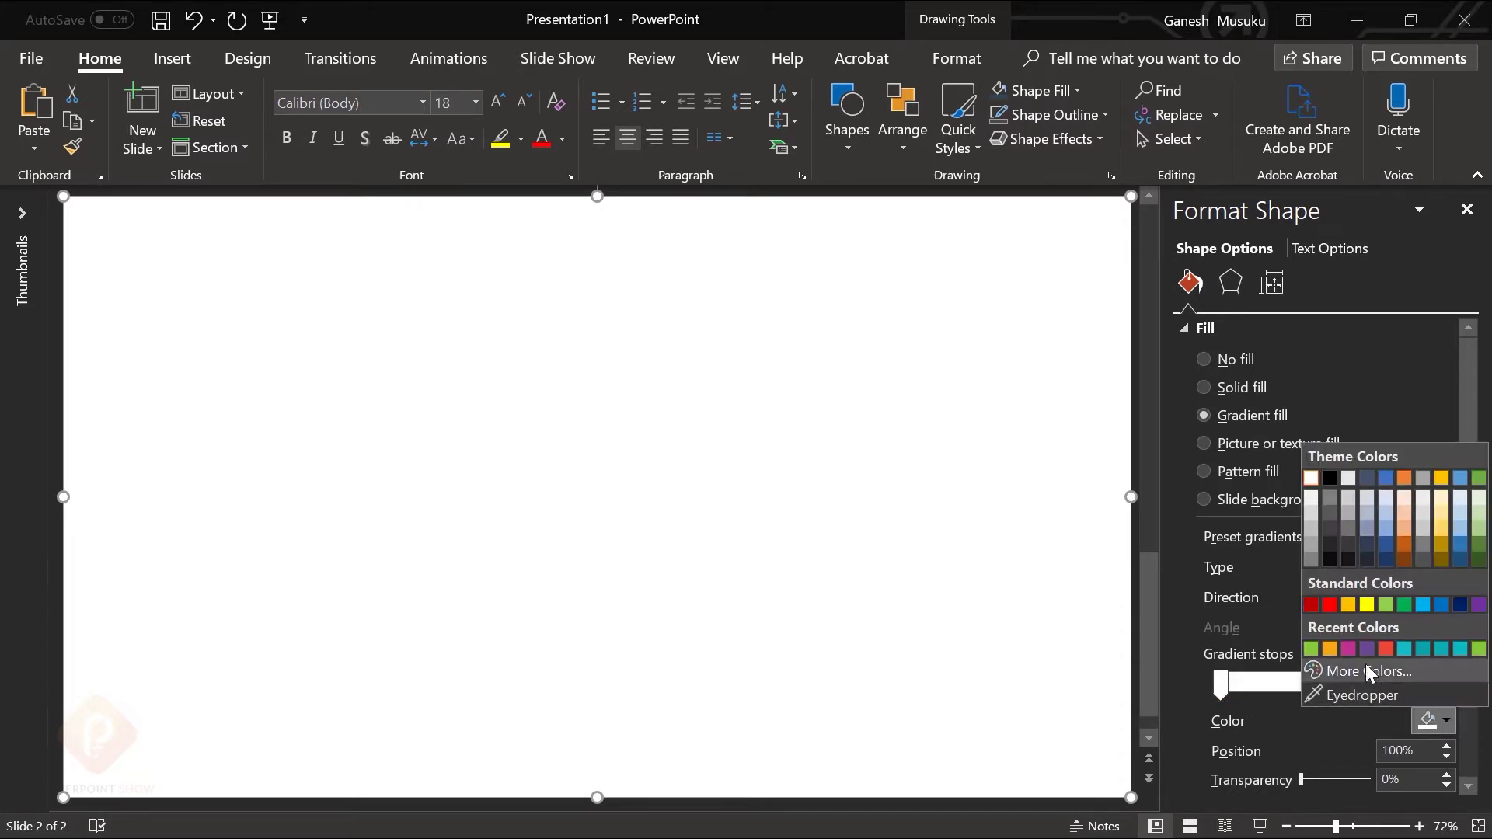
left_click(1312, 519)
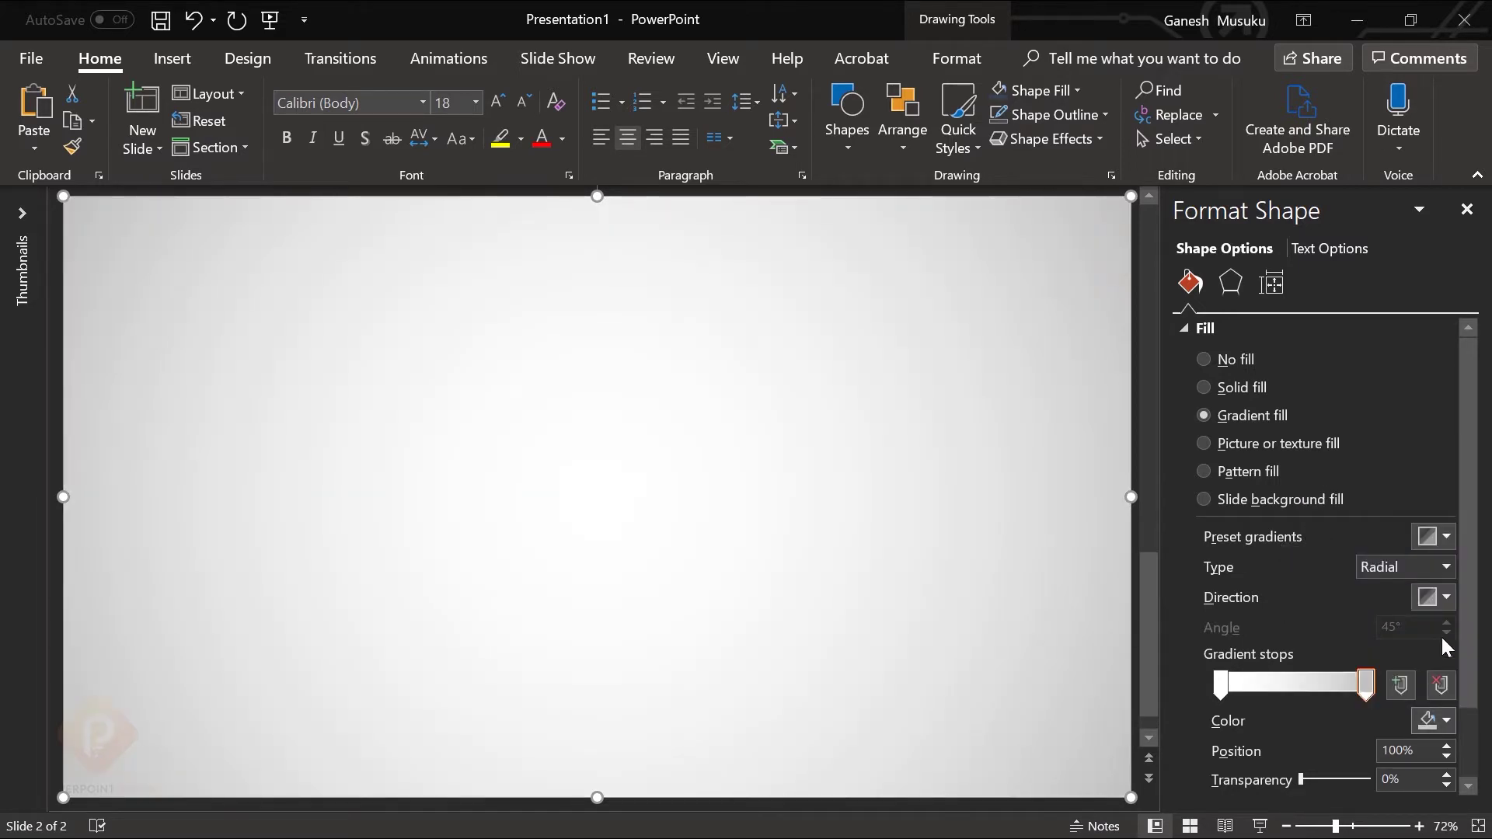
Step: Keep the gradient radial and set its stop to a light grey shade
left_click(1447, 573)
left_click(1382, 625)
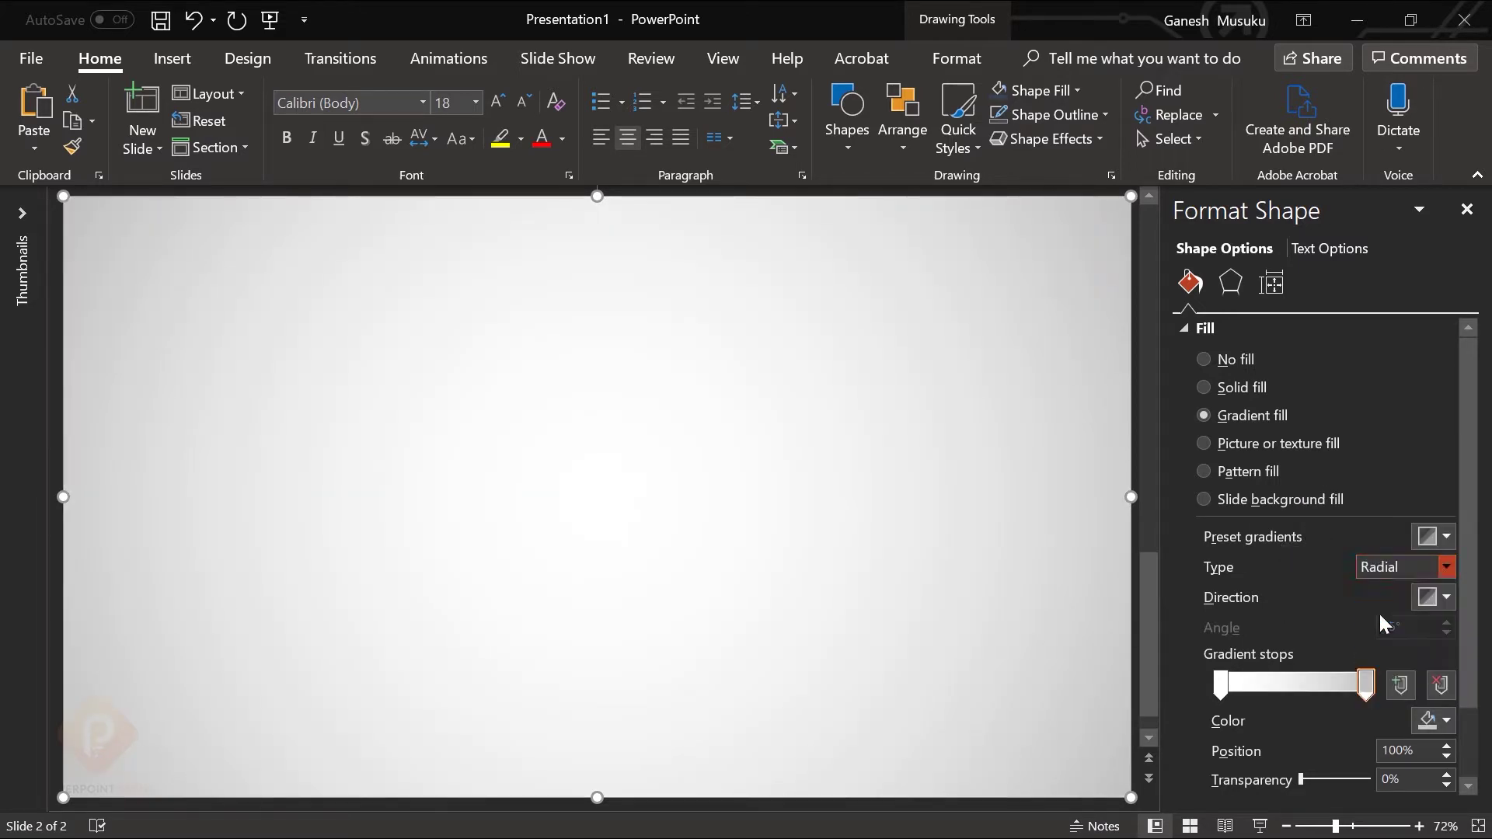
left_click(1447, 721)
left_click(1313, 511)
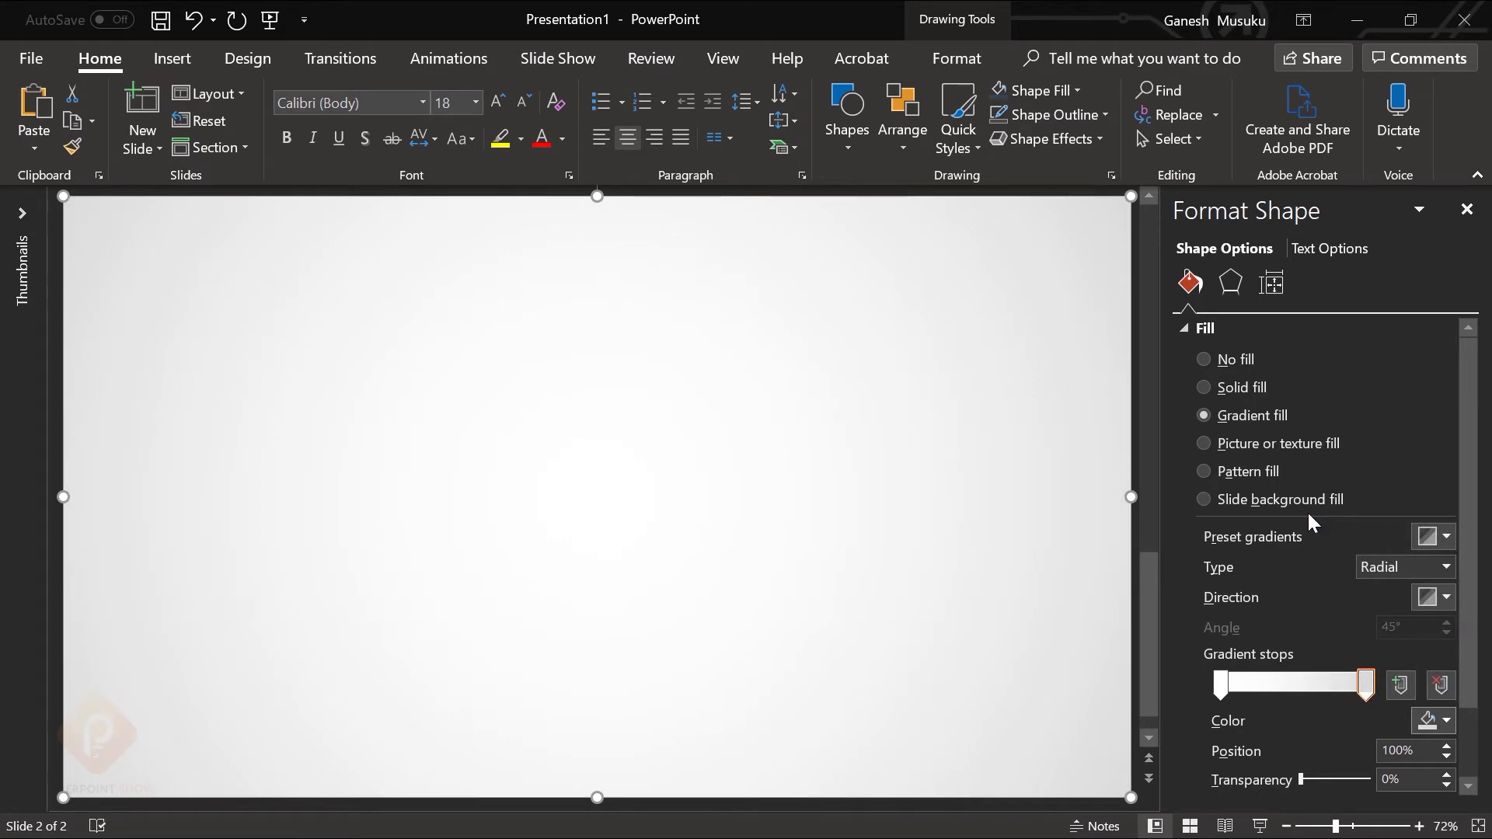
left_click(1437, 729)
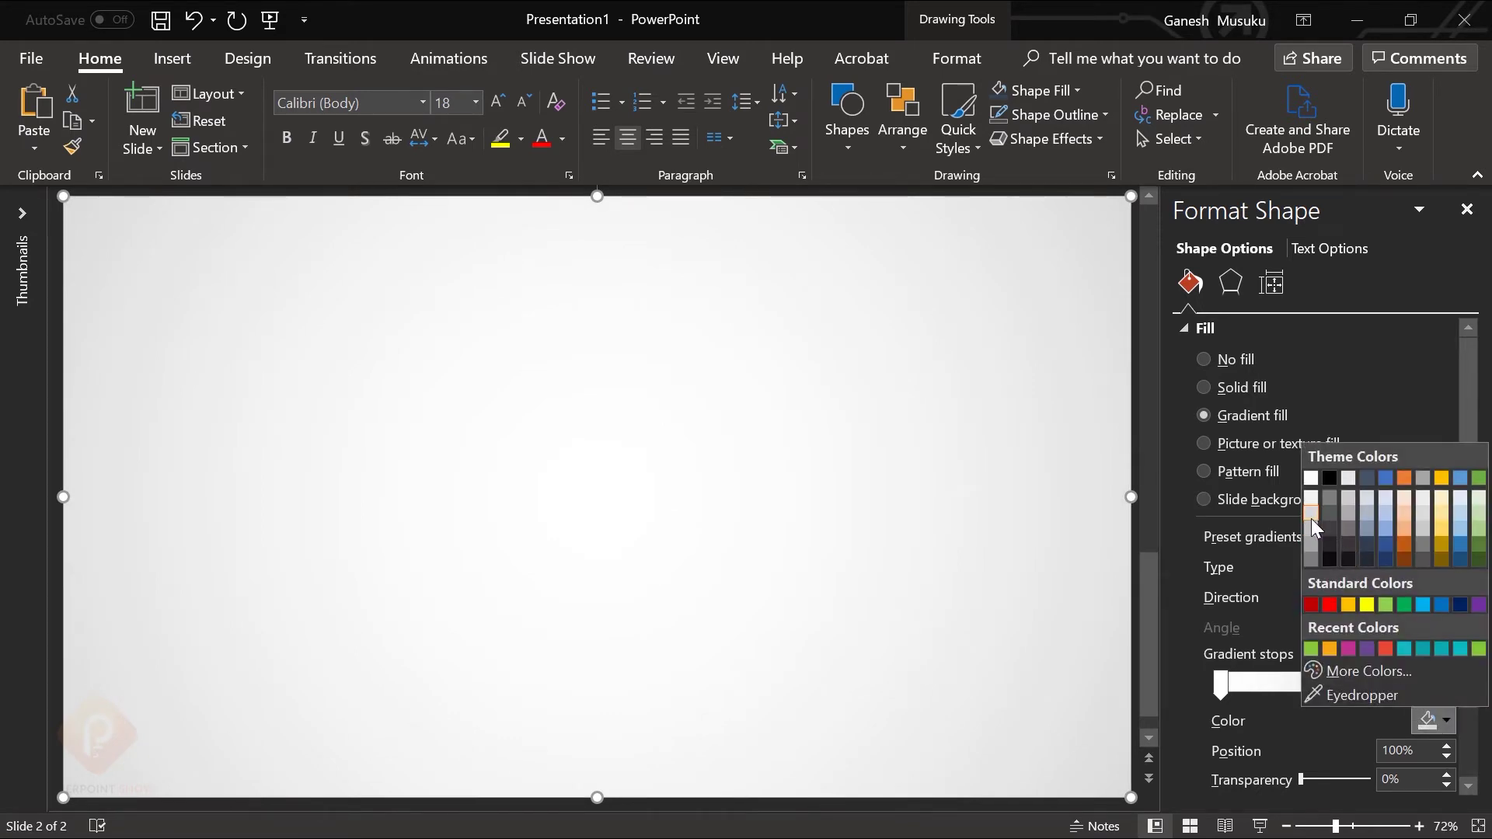
left_click(1312, 519)
left_click(1467, 209)
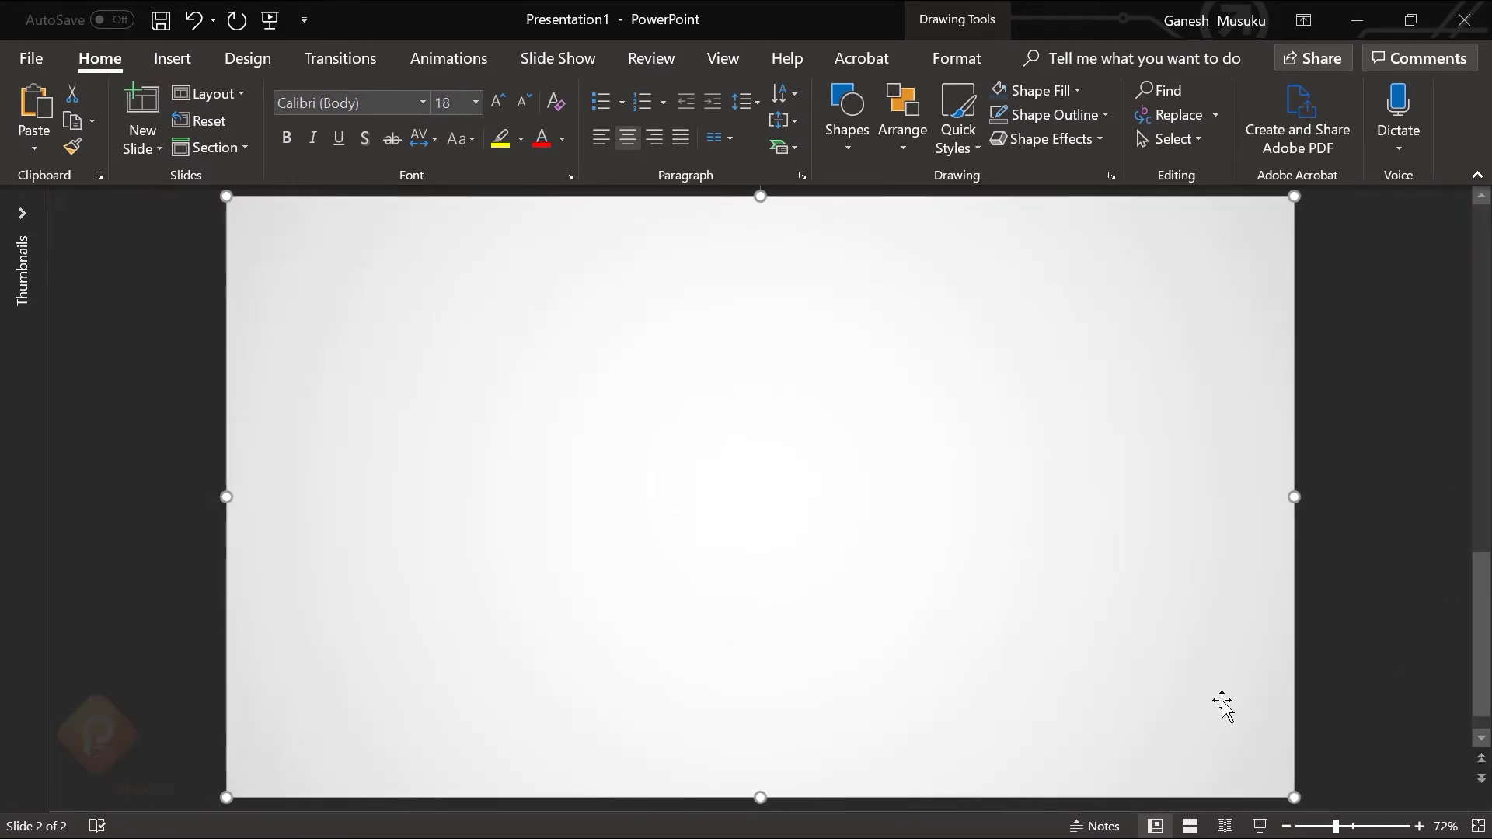
Step: Send the rectangle to back, then shift the white gradient stop toward the middle
left_click(903, 109)
left_click(939, 233)
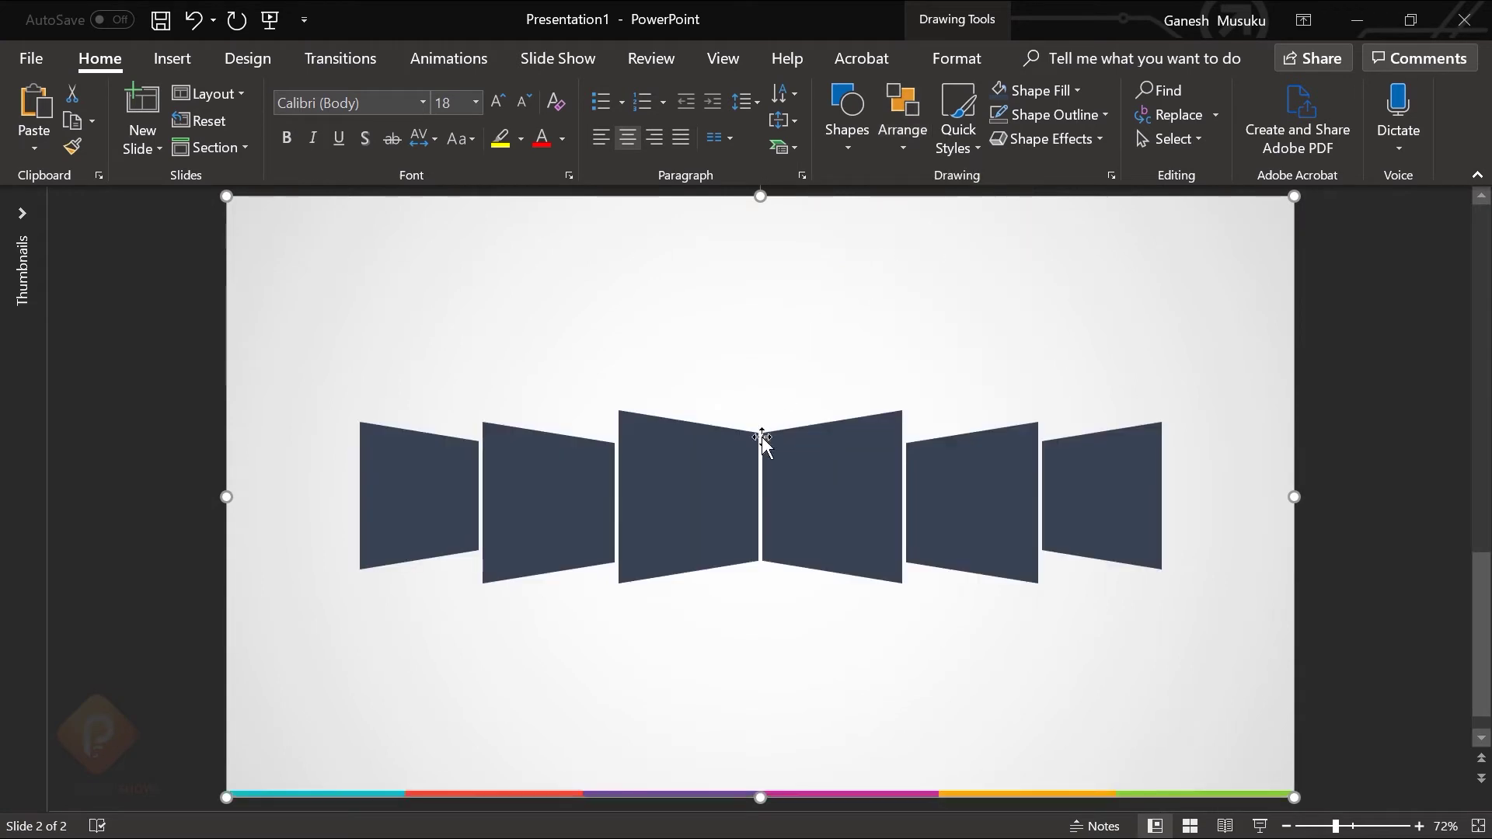
left_click(1346, 421)
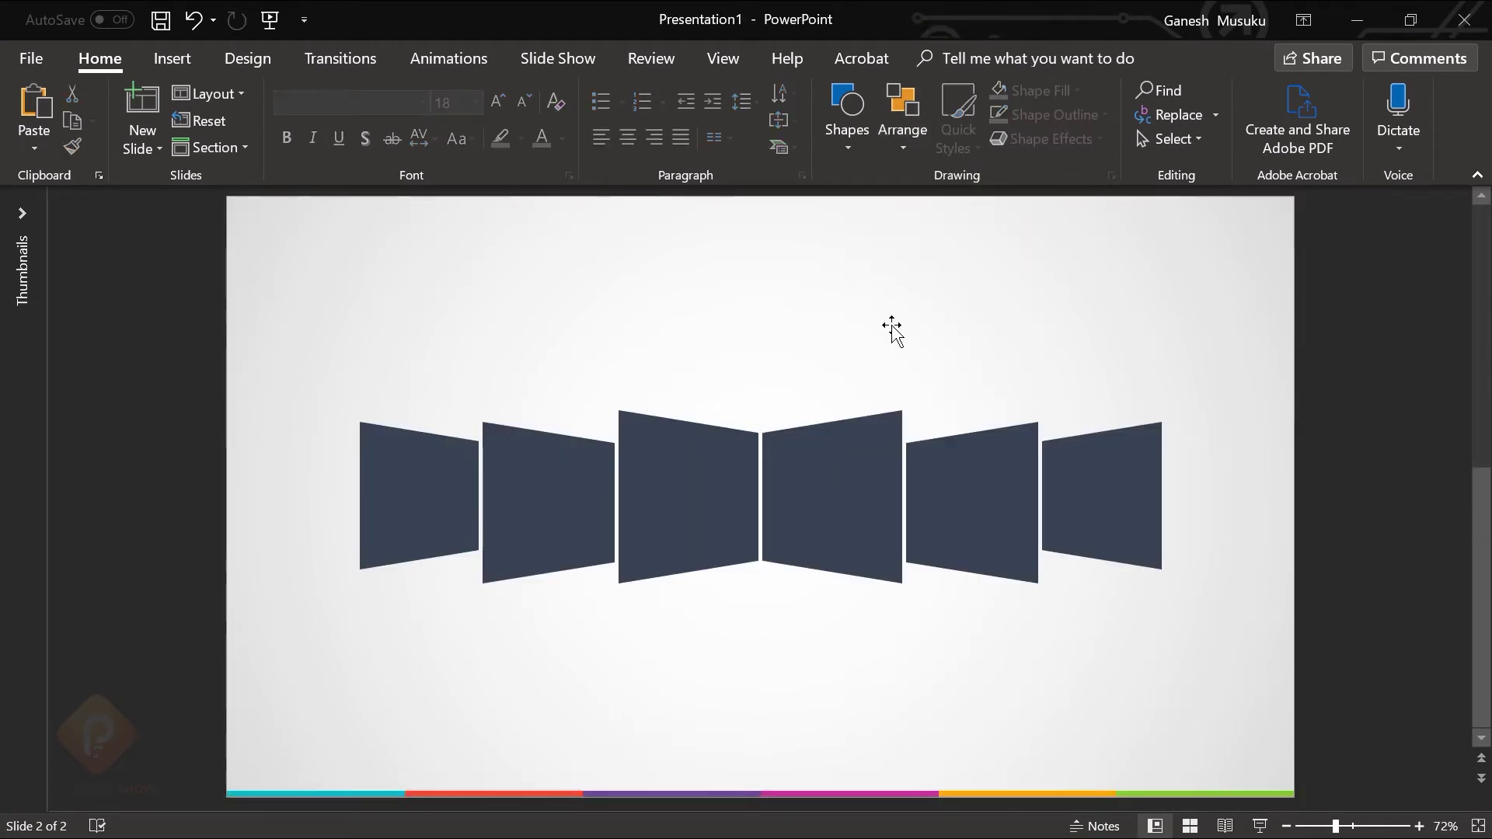
left_click(923, 342)
left_click(1111, 176)
left_click_drag(1227, 687, 1288, 699)
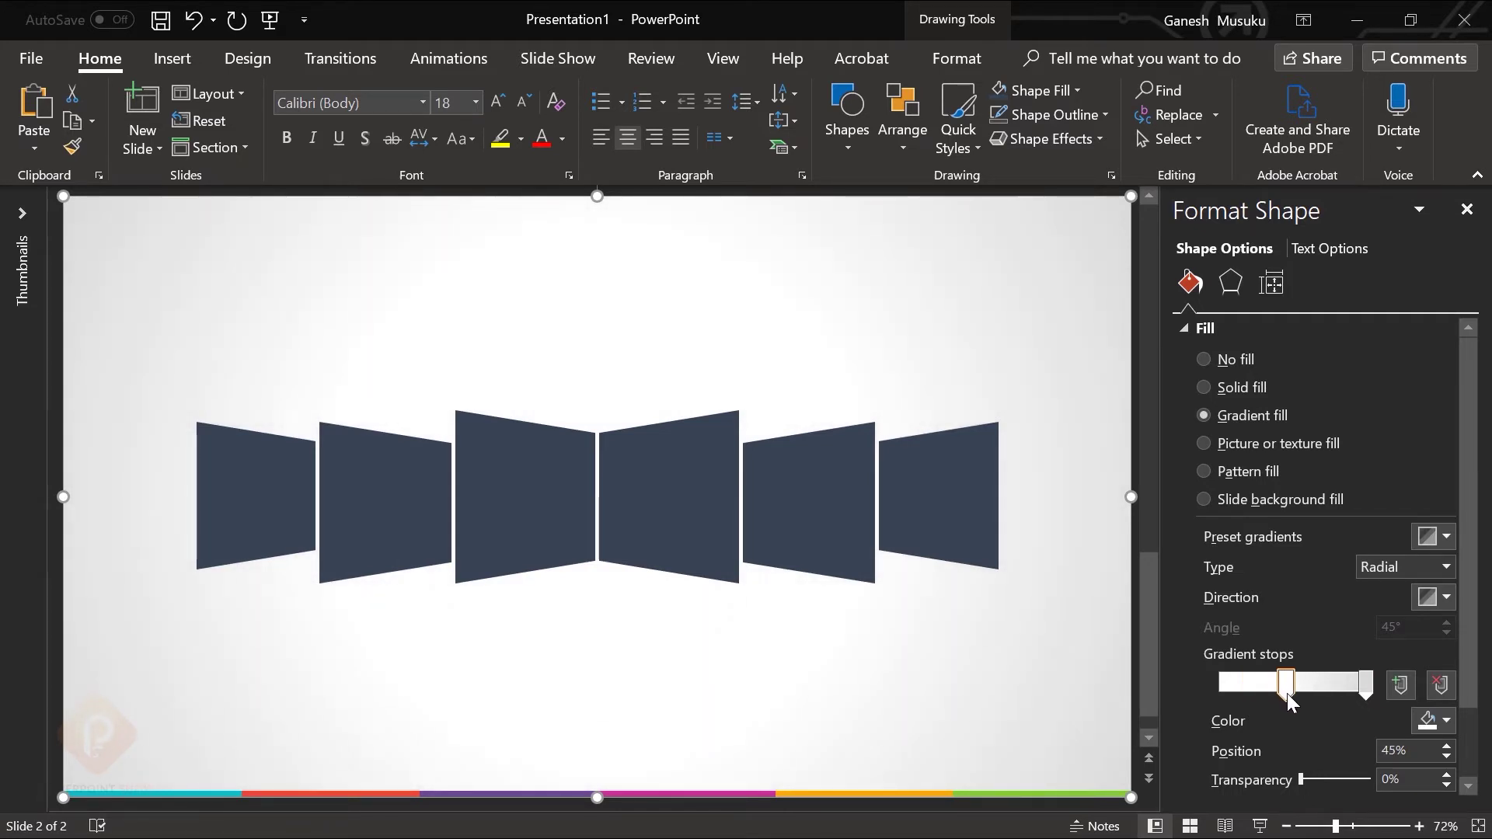
left_click(1467, 209)
left_click(1346, 470)
left_click(711, 492)
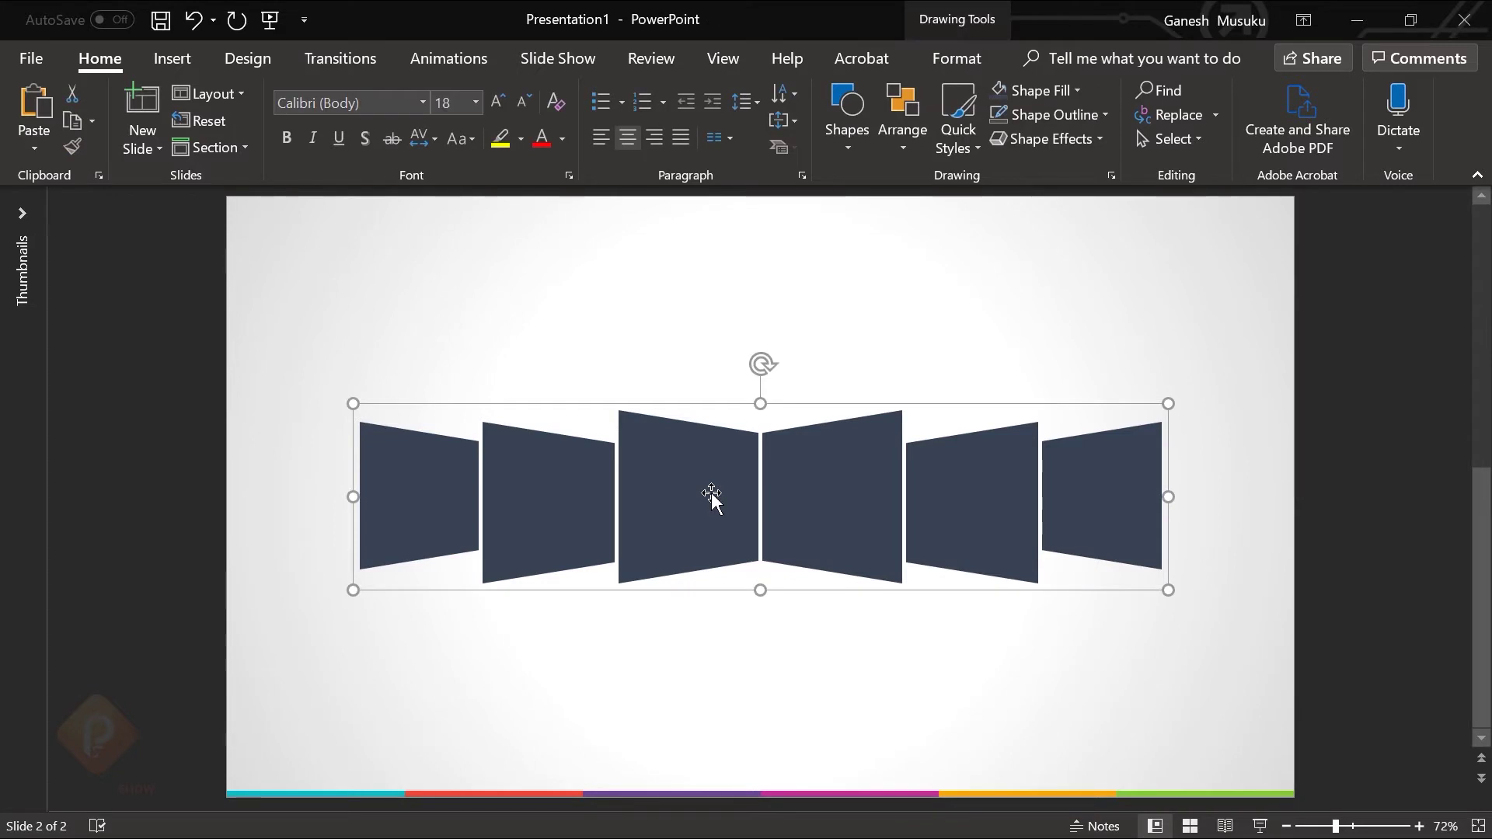
Step: Ungroup the panels and give the leftmost one a two-stop linear gradient fill
key("ctrl+shift+g")
left_click(142, 467)
left_click(409, 505)
left_click(1112, 177)
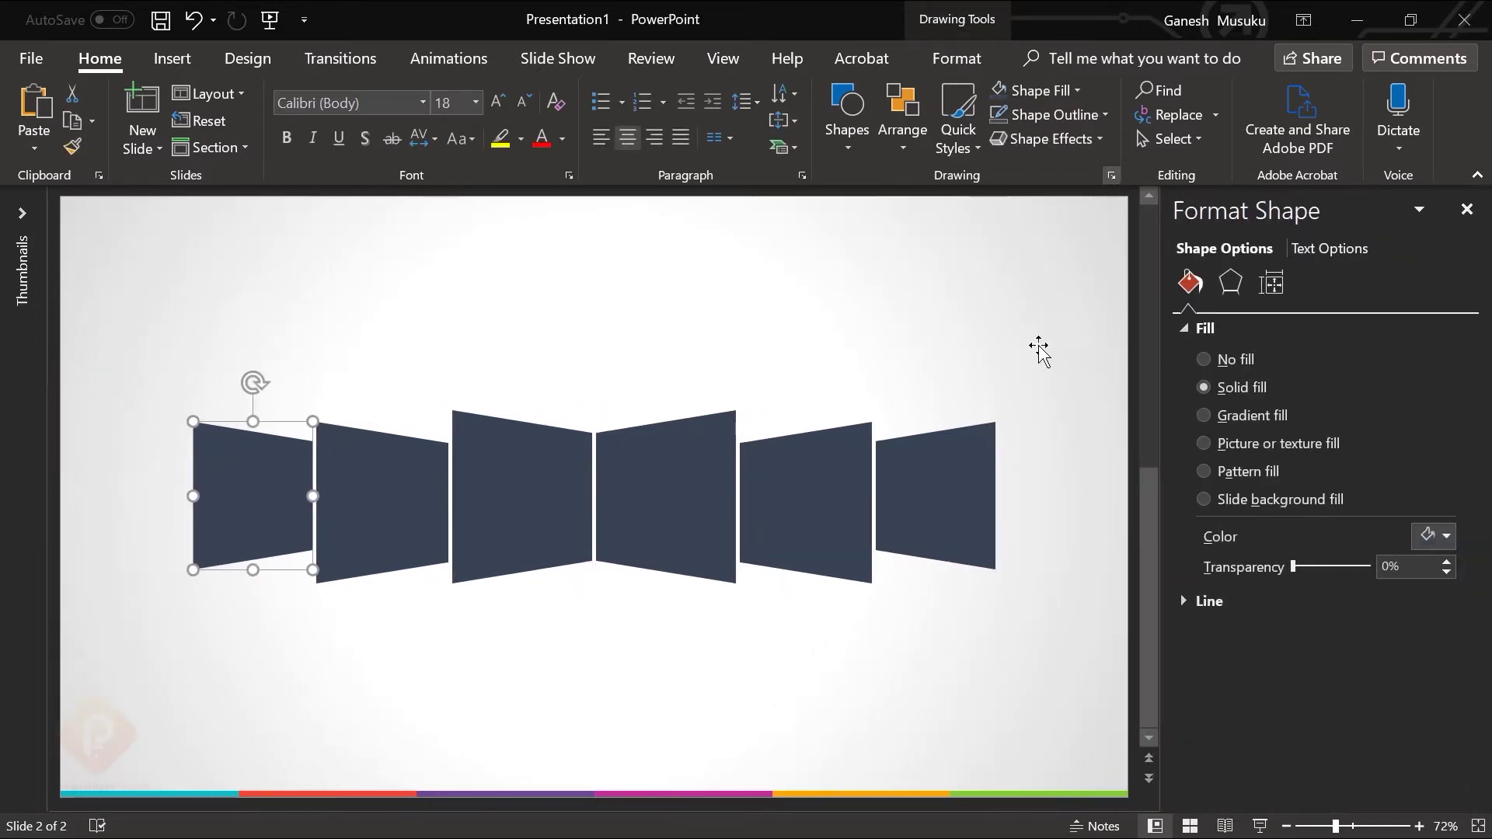
left_click(1252, 415)
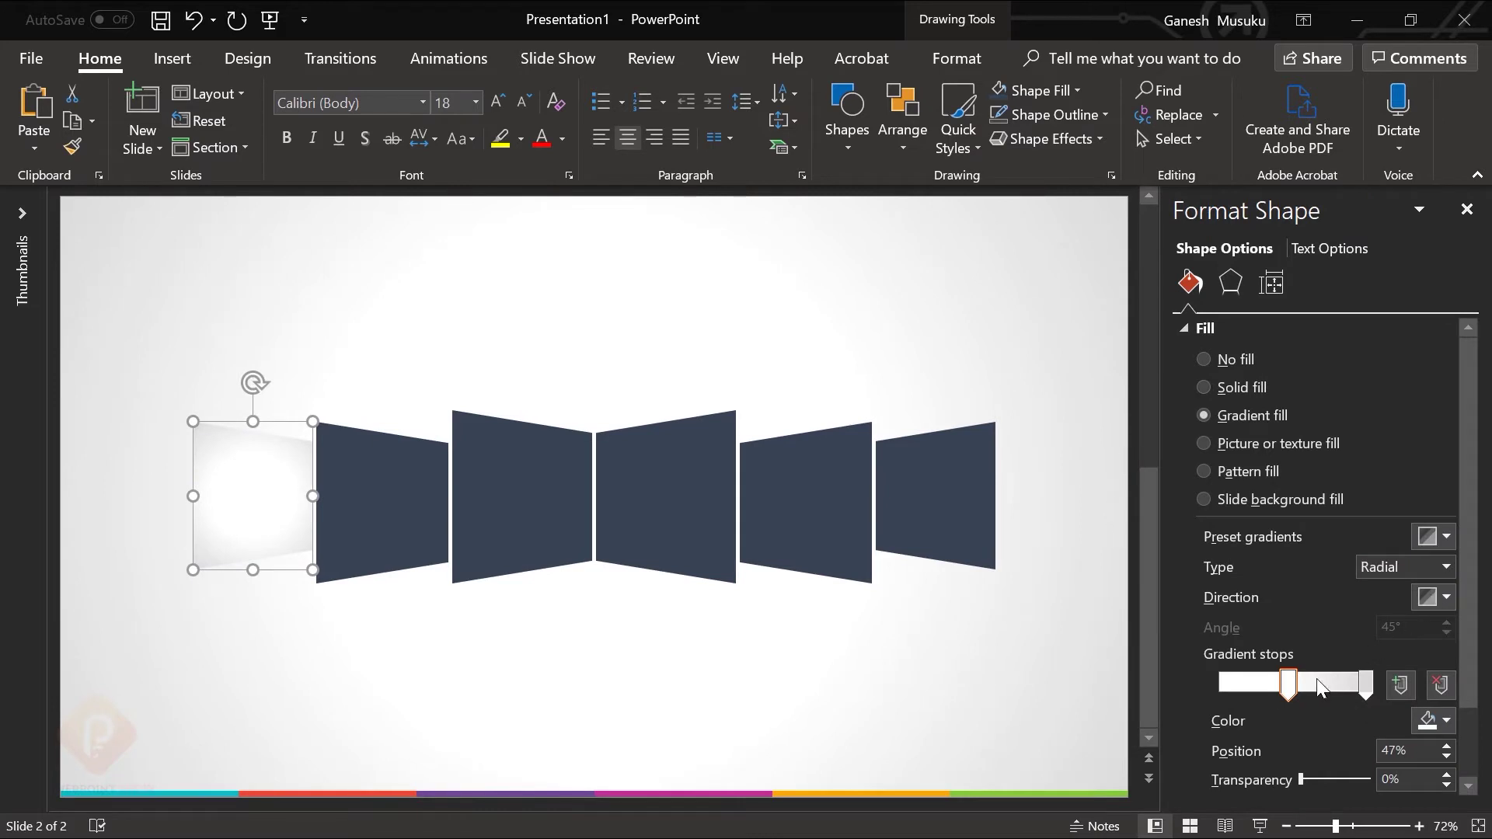
left_click_drag(1289, 692, 1256, 649)
left_click(1447, 566)
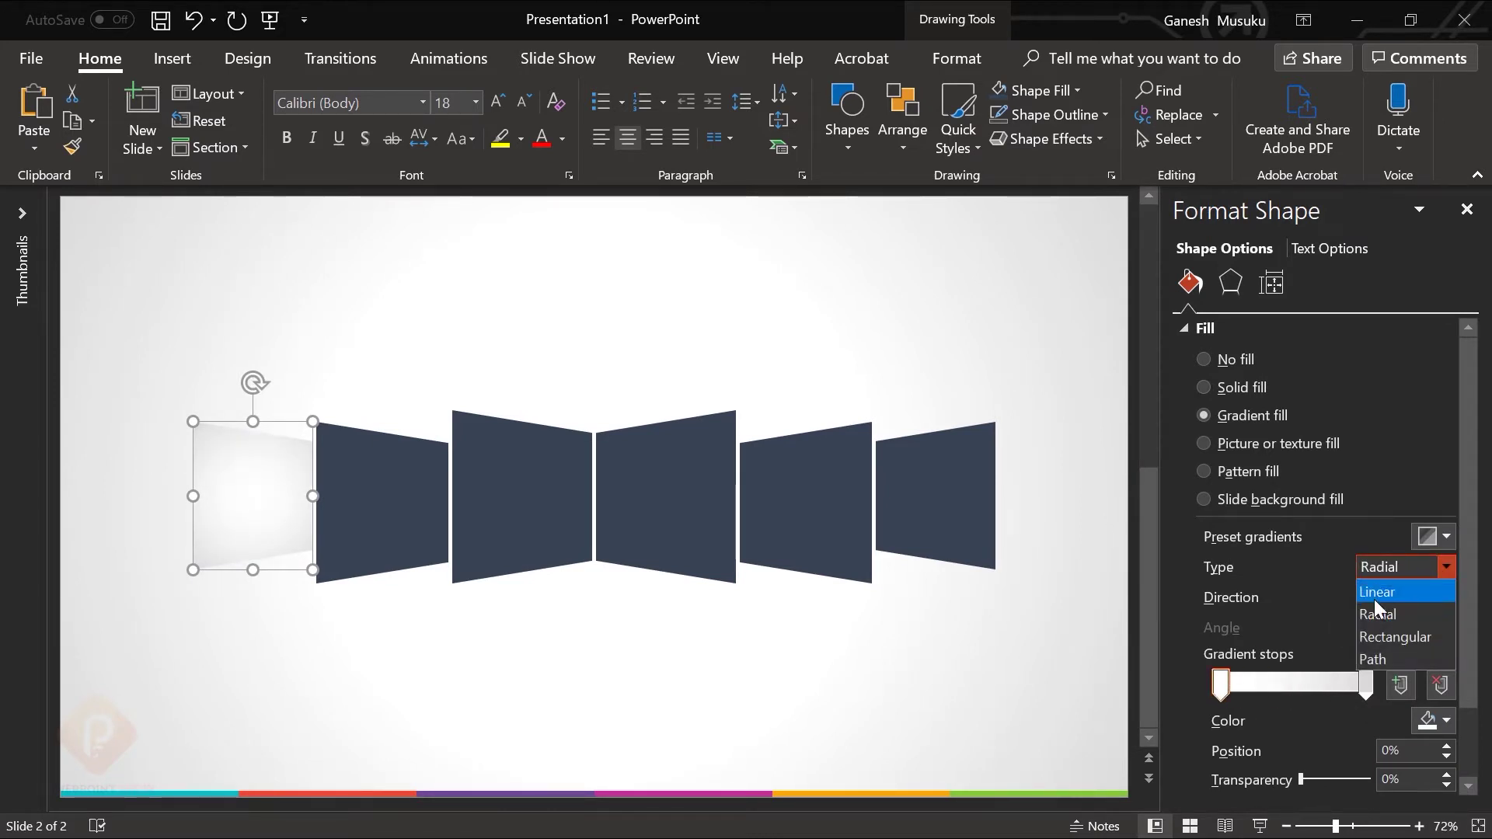
left_click(1375, 594)
Step: Eyedrop cyan from the colour bar for both gradient stops
left_click(1446, 721)
left_click(1333, 695)
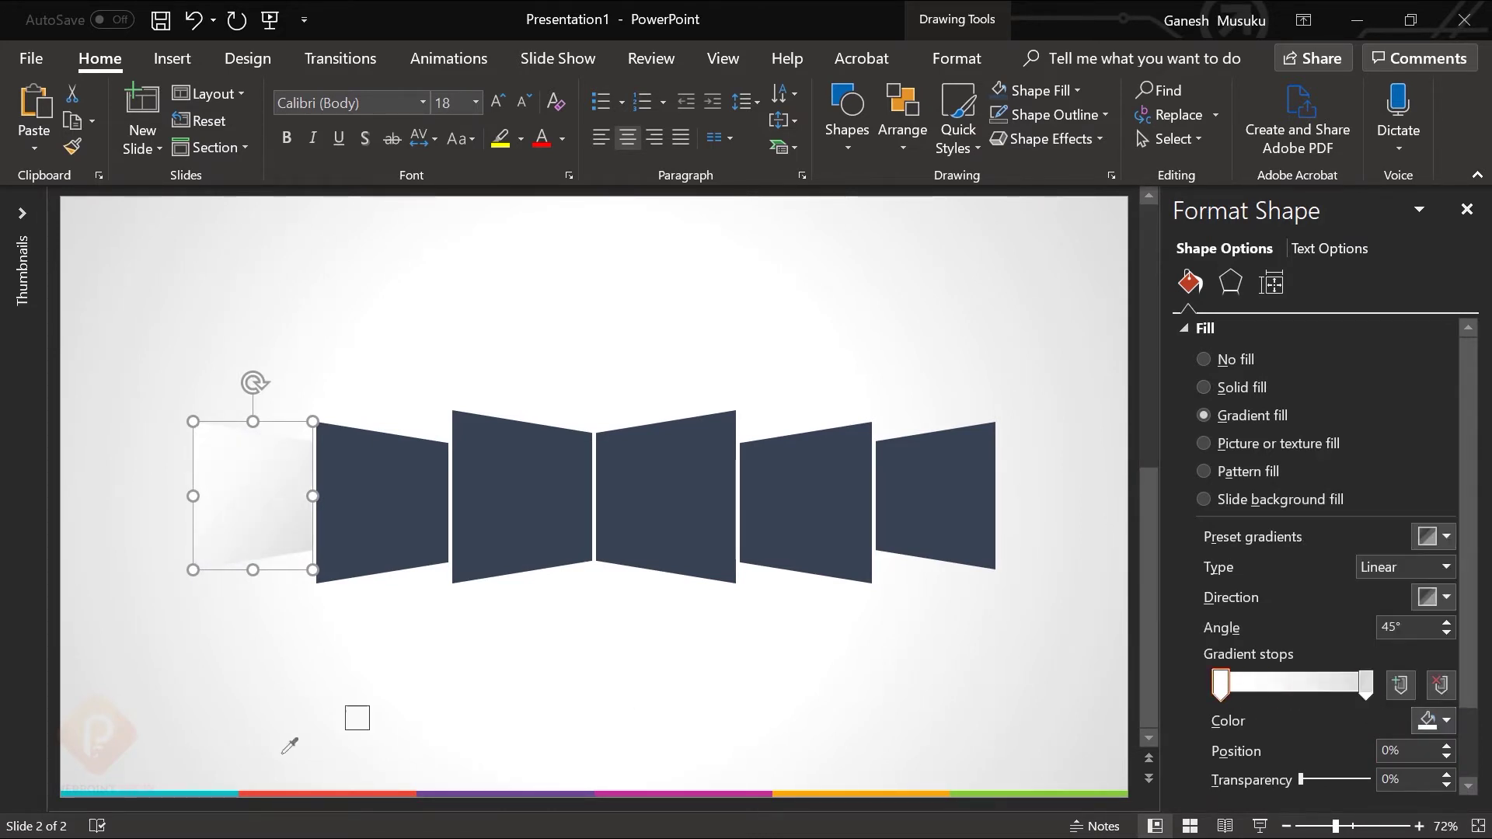
left_click(196, 786)
left_click(1366, 686)
left_click(1446, 721)
left_click(1356, 694)
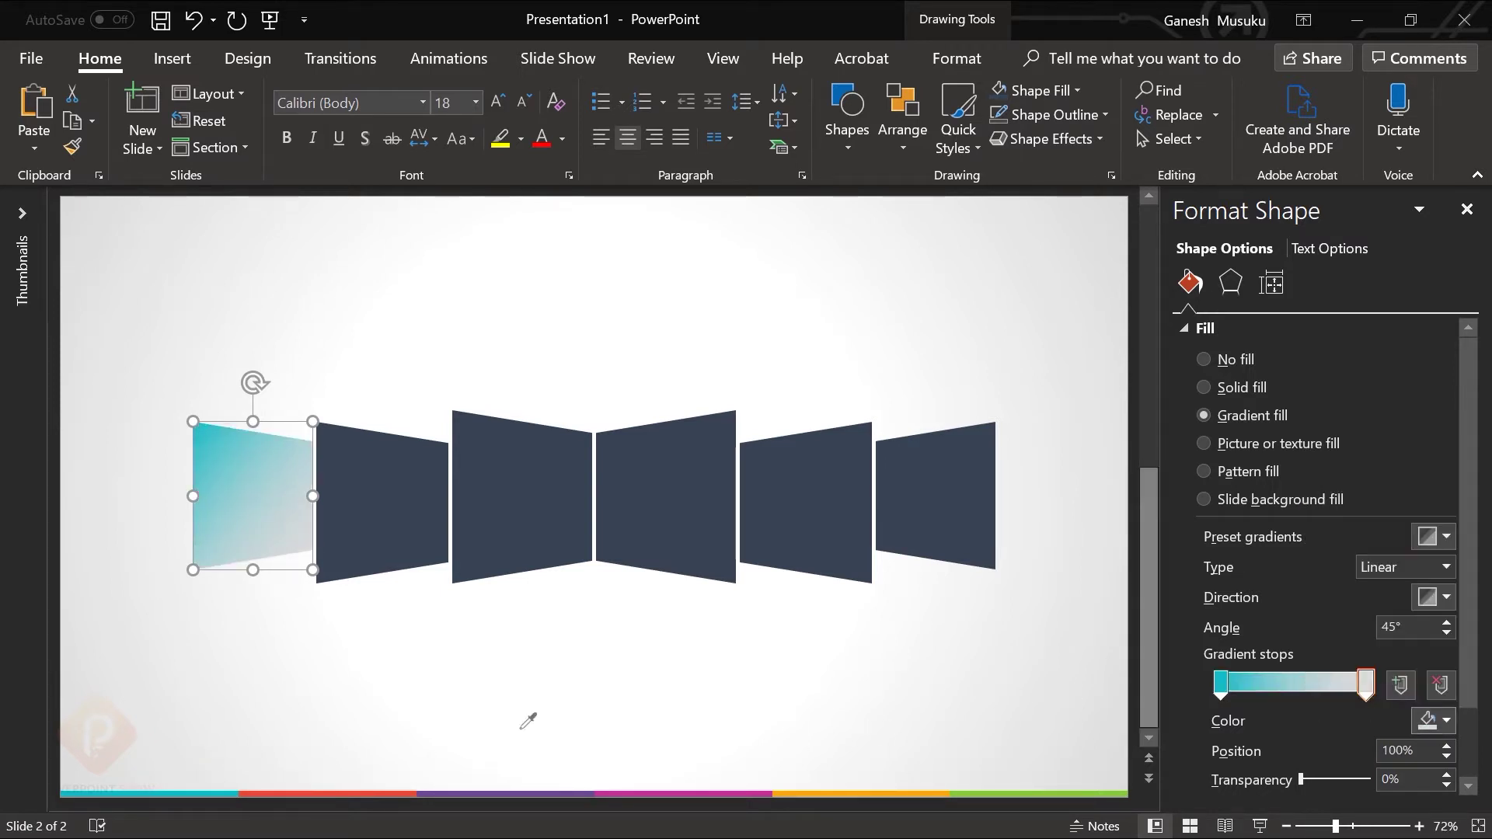
left_click(153, 791)
Step: Fine-tune the right stop's cyan, place it near 97%, and Format Paint onto the second panel
left_click(1446, 722)
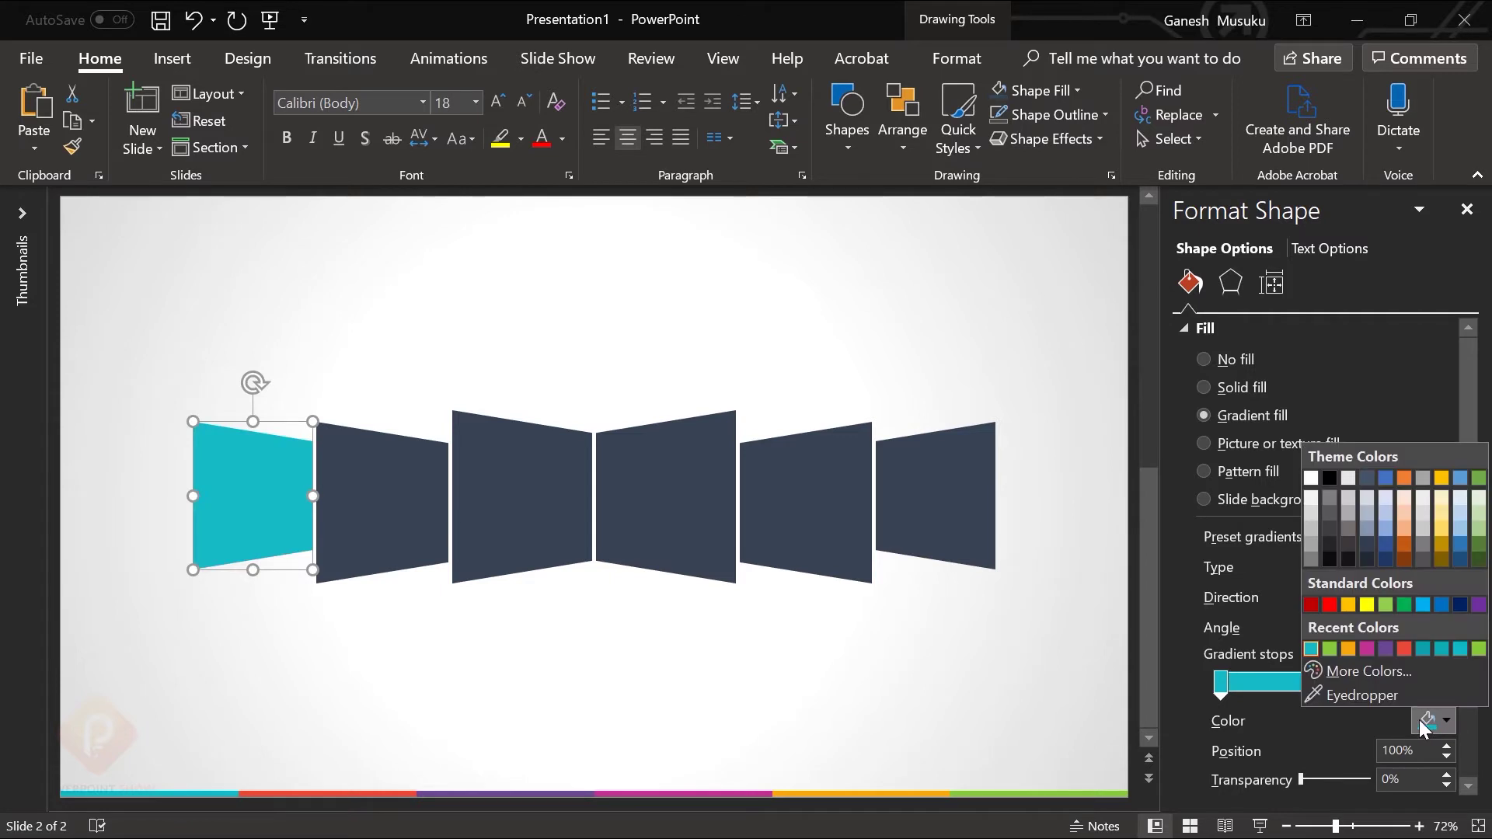
left_click(1379, 667)
left_click_drag(784, 353, 782, 358)
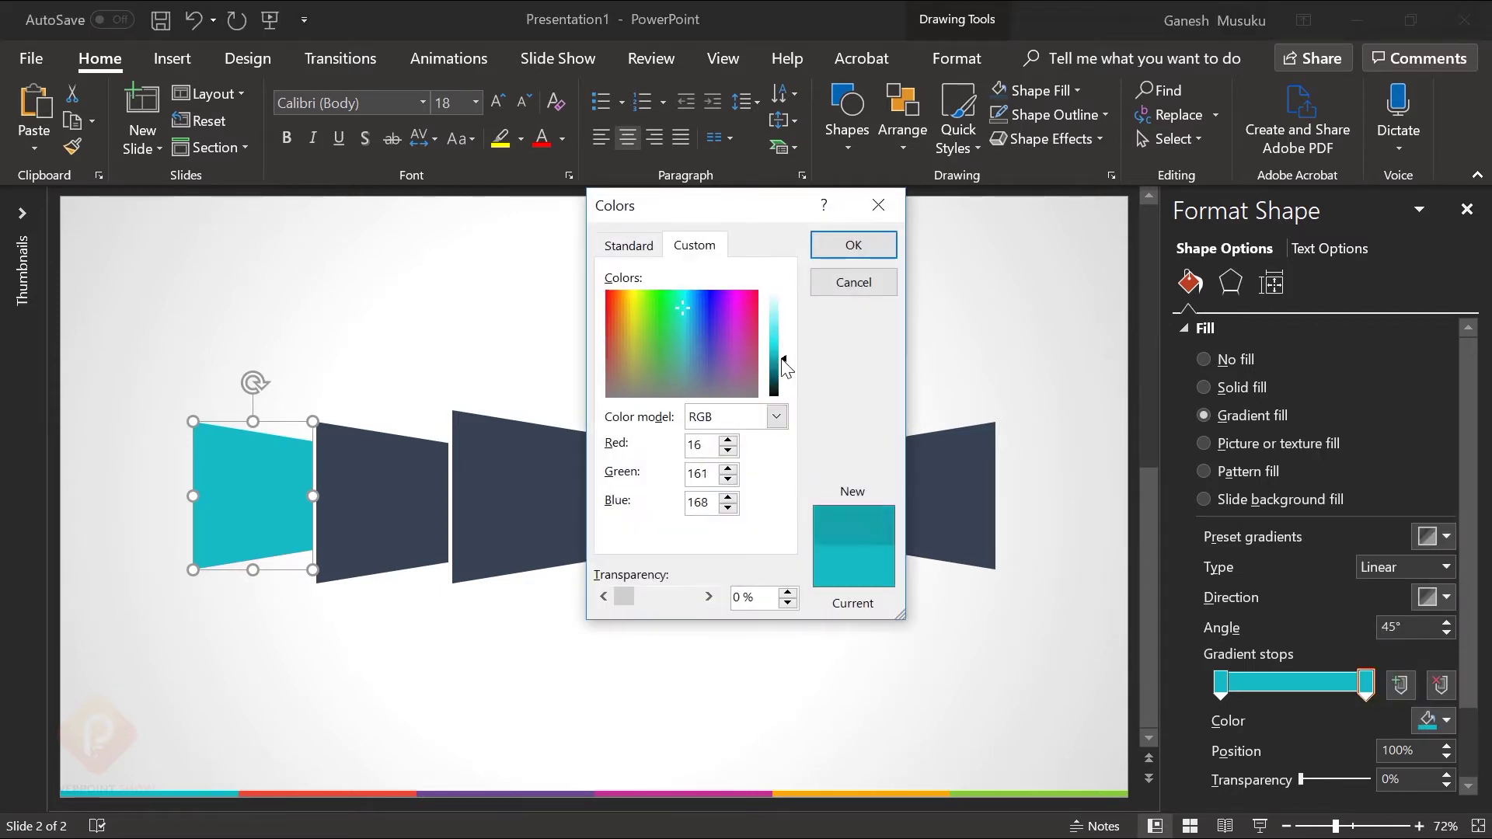
left_click(848, 246)
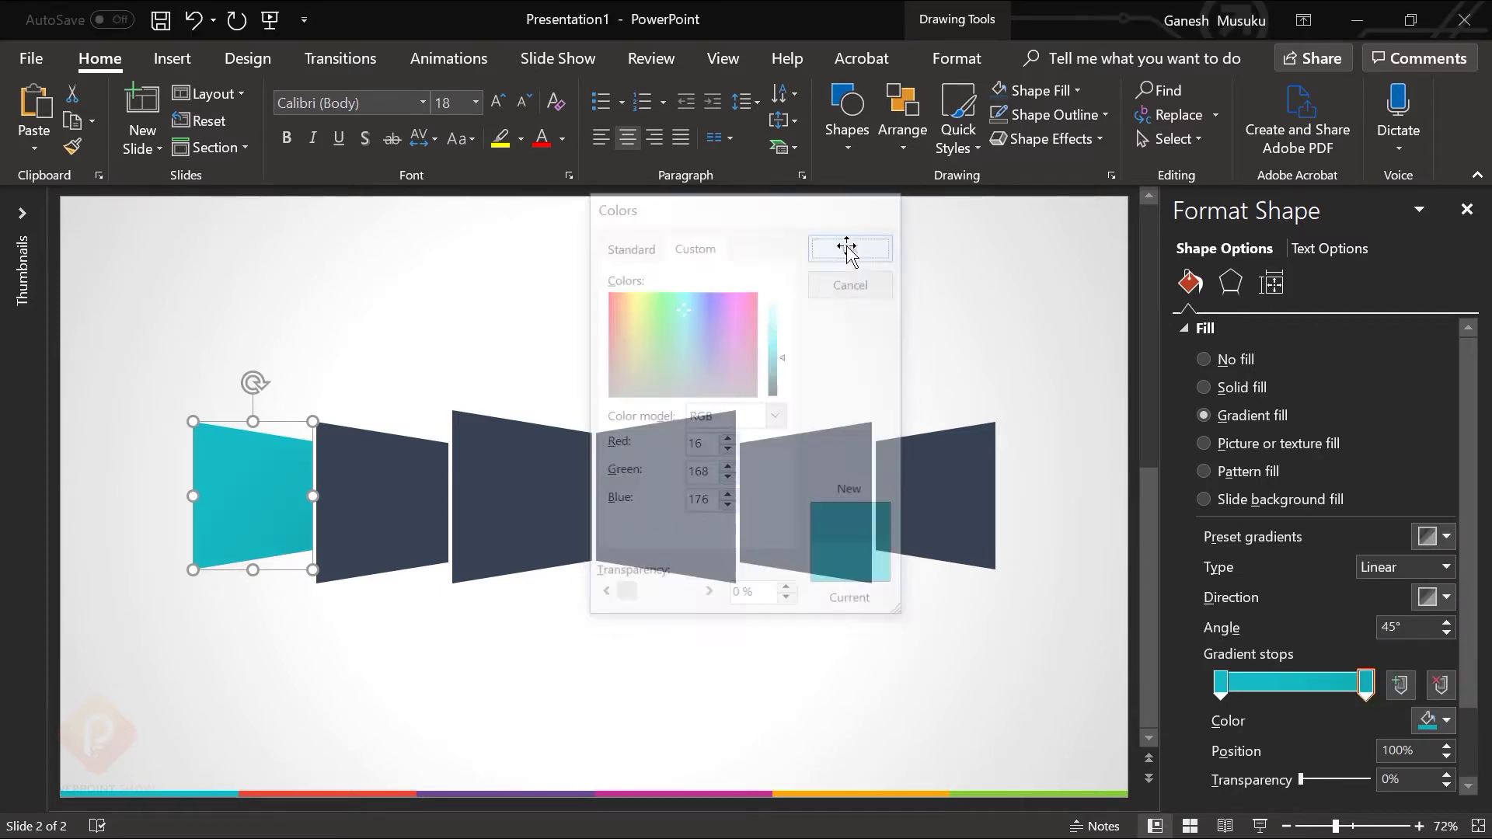
left_click(1446, 721)
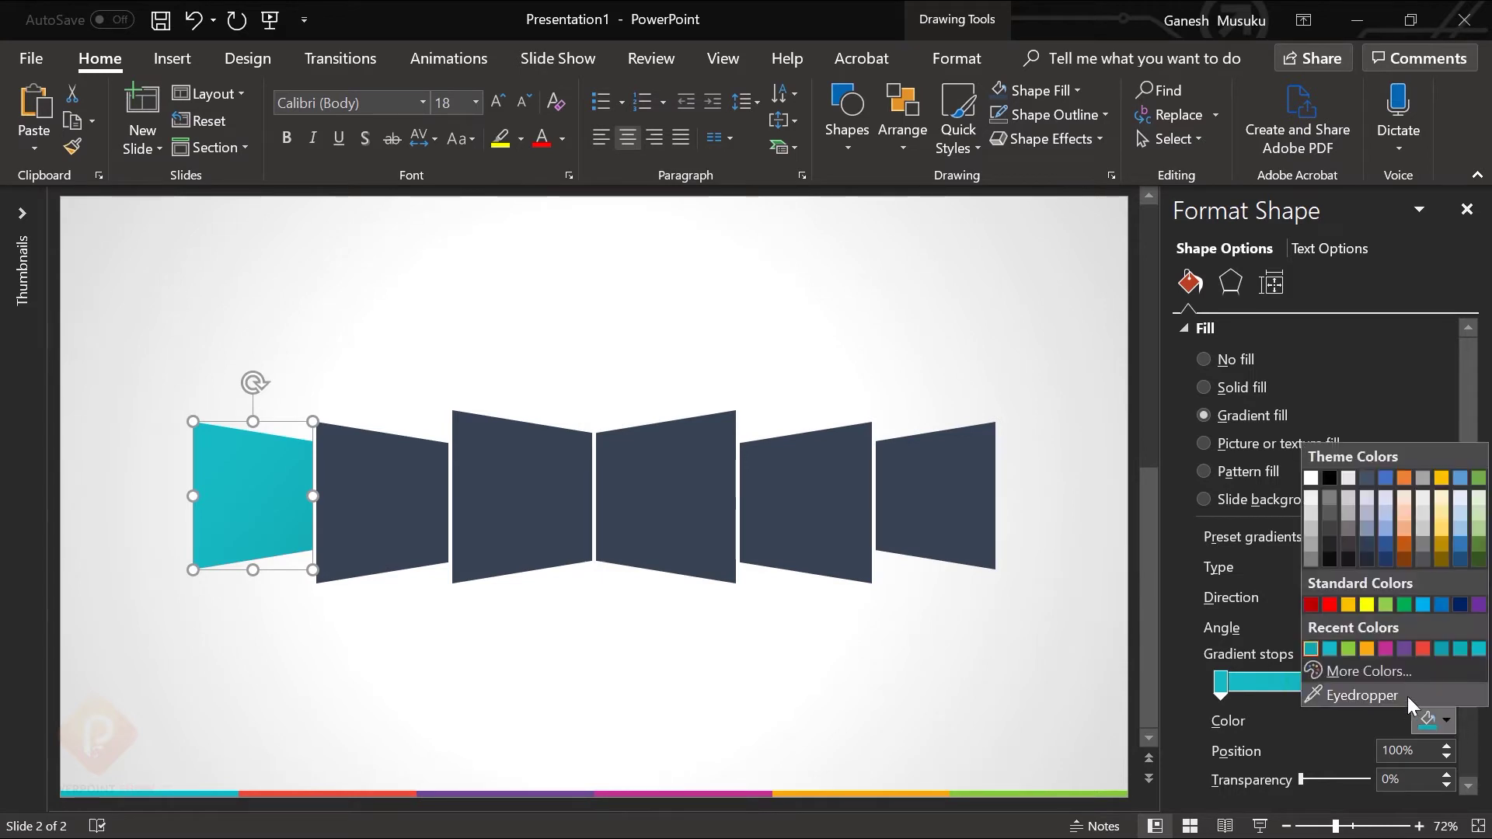
left_click(1379, 669)
left_click_drag(782, 370, 784, 357)
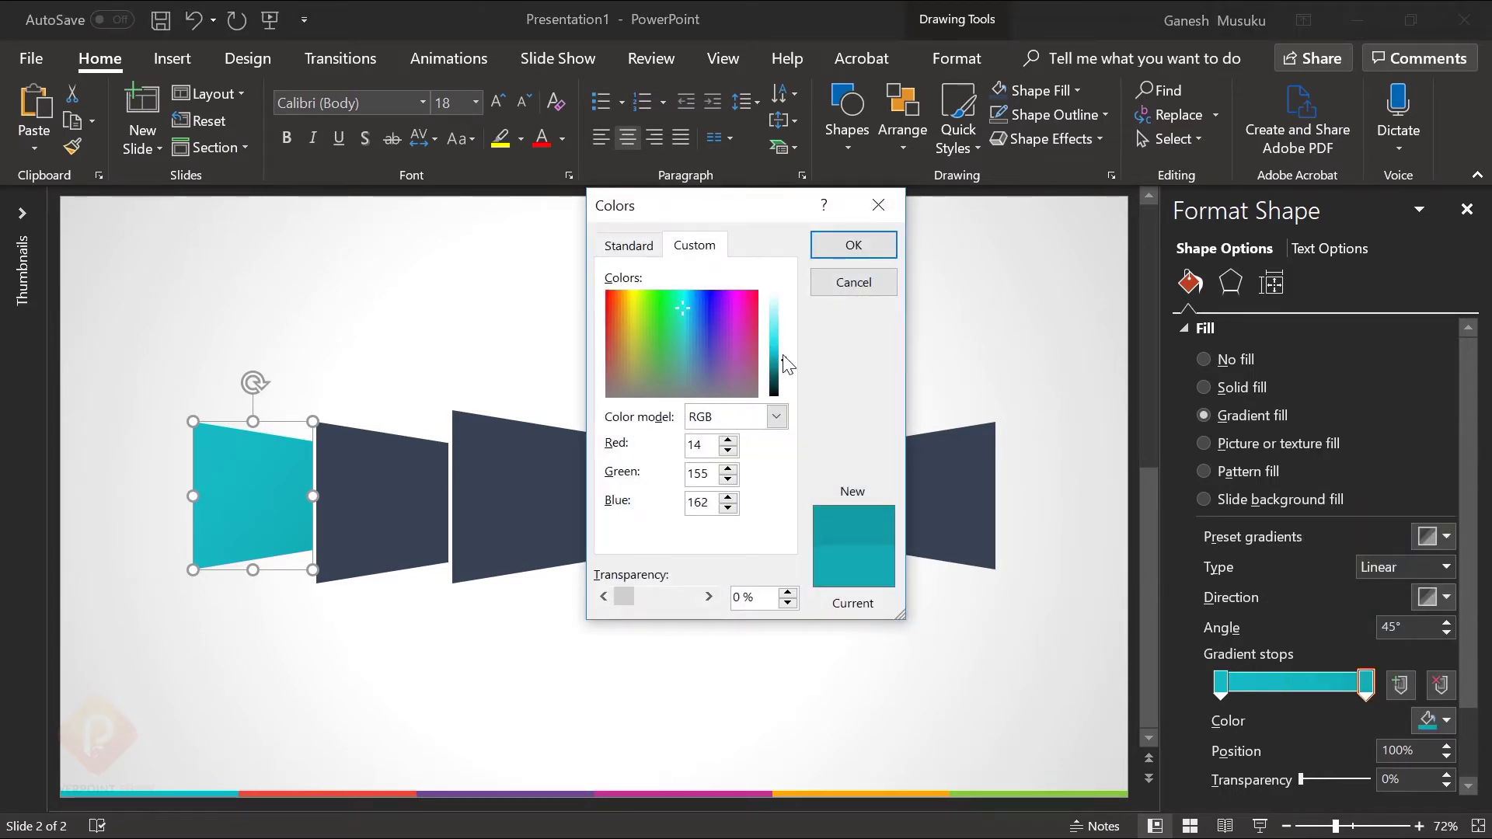
left_click(851, 247)
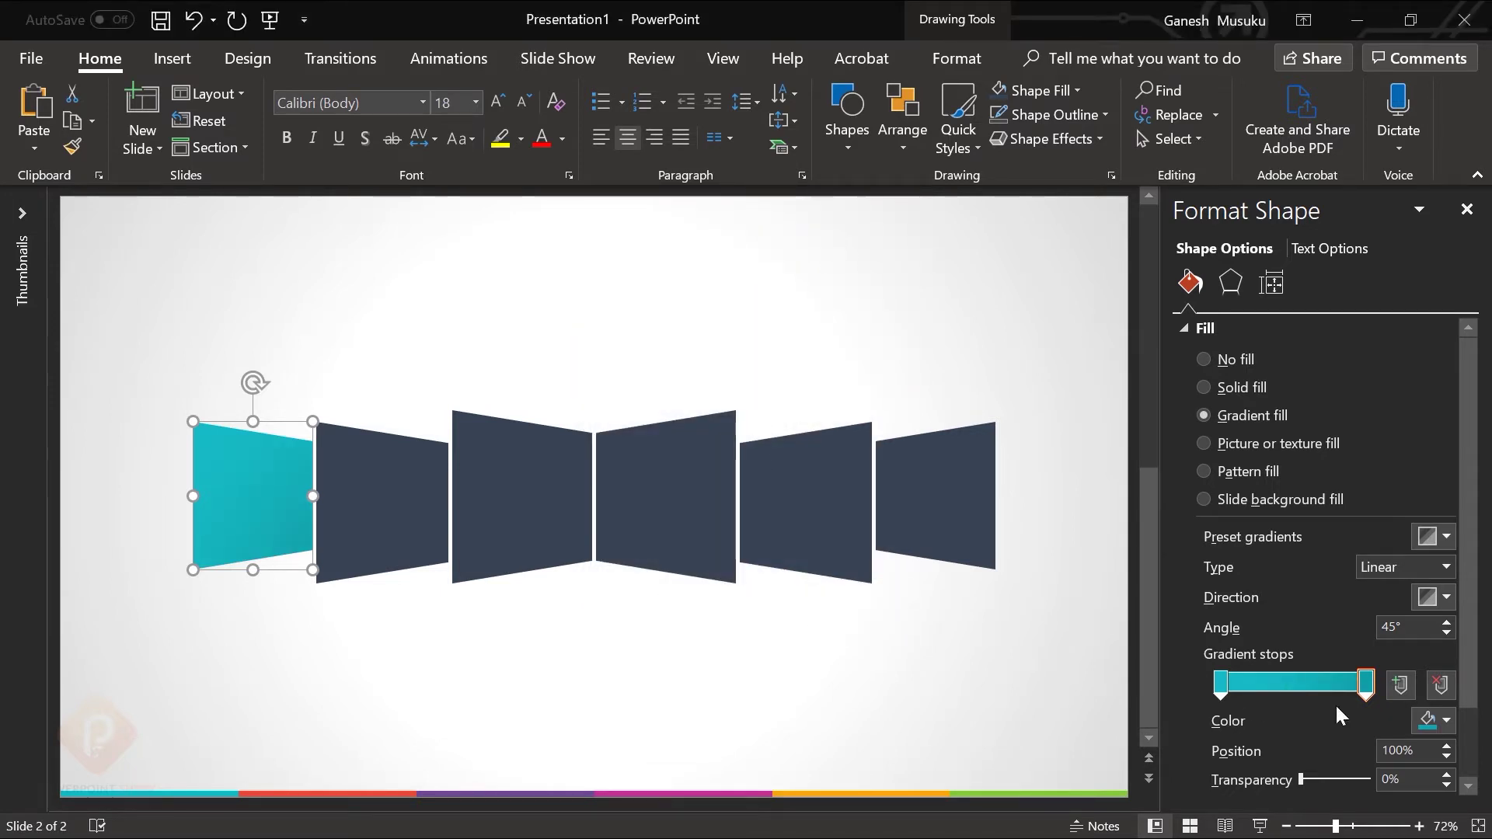
left_click_drag(1366, 688, 1362, 692)
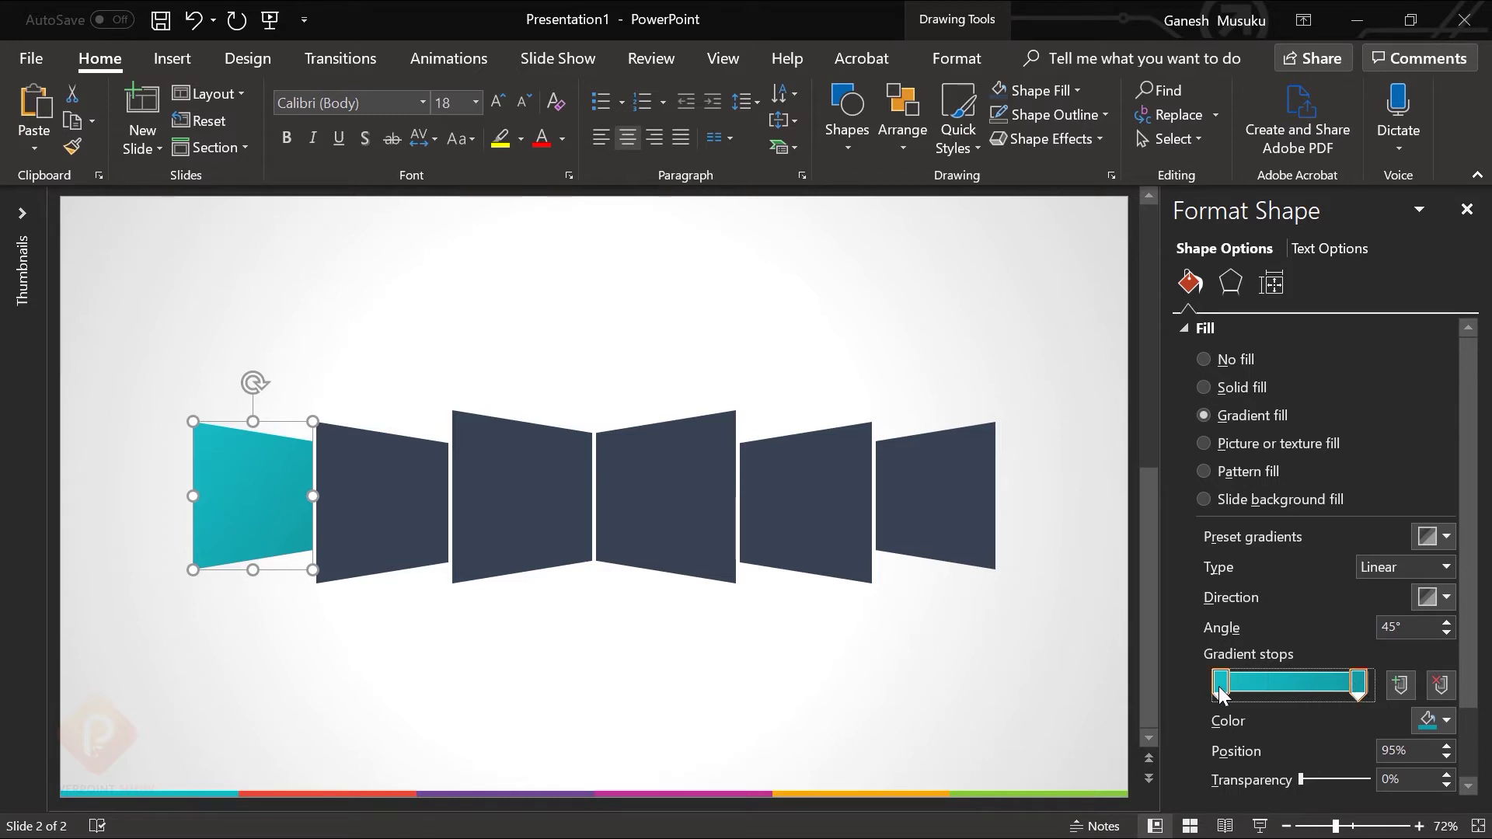
left_click(1469, 209)
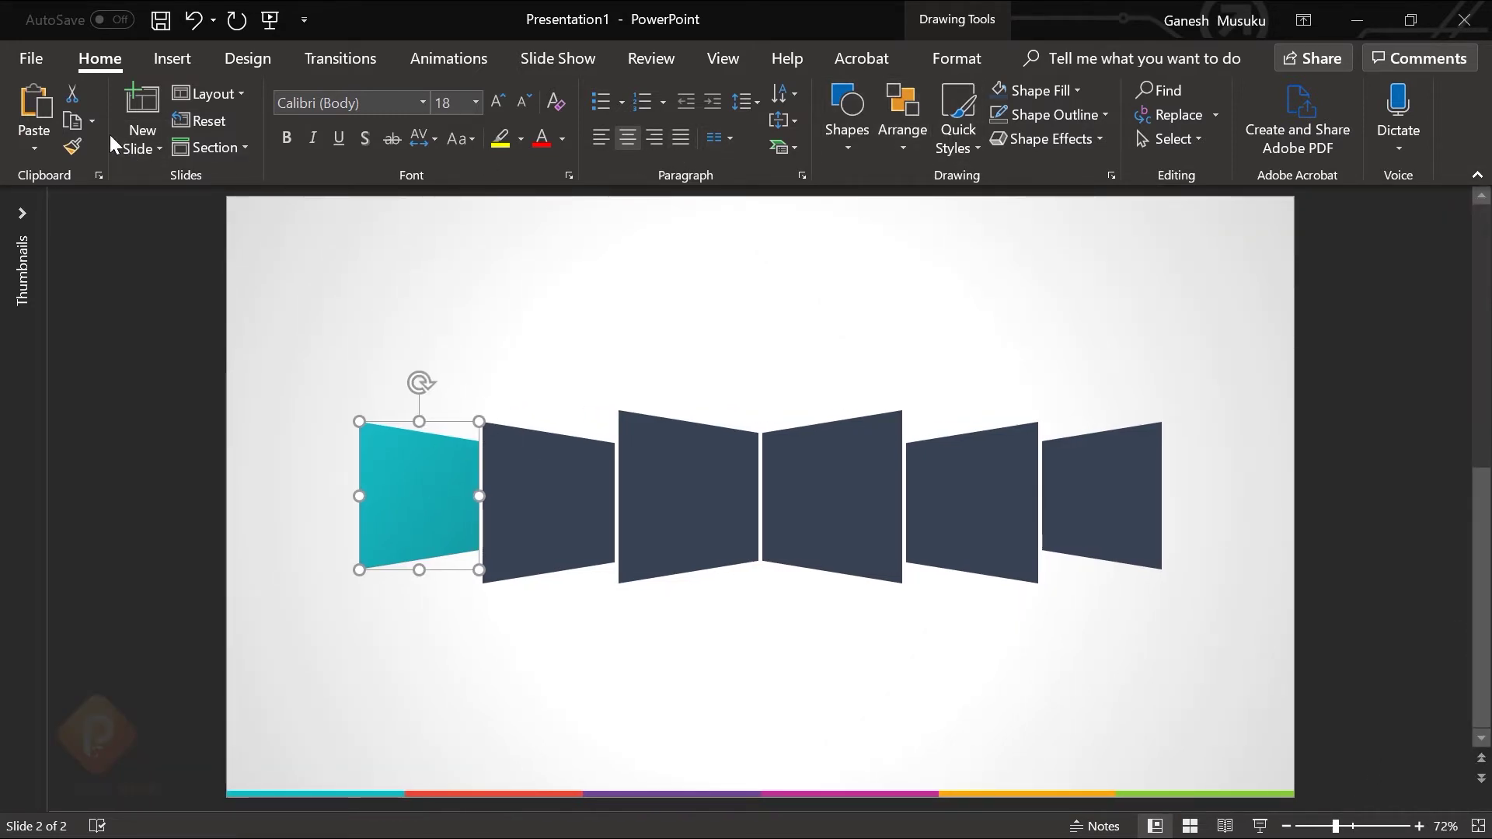
left_click(564, 506)
left_click(707, 501)
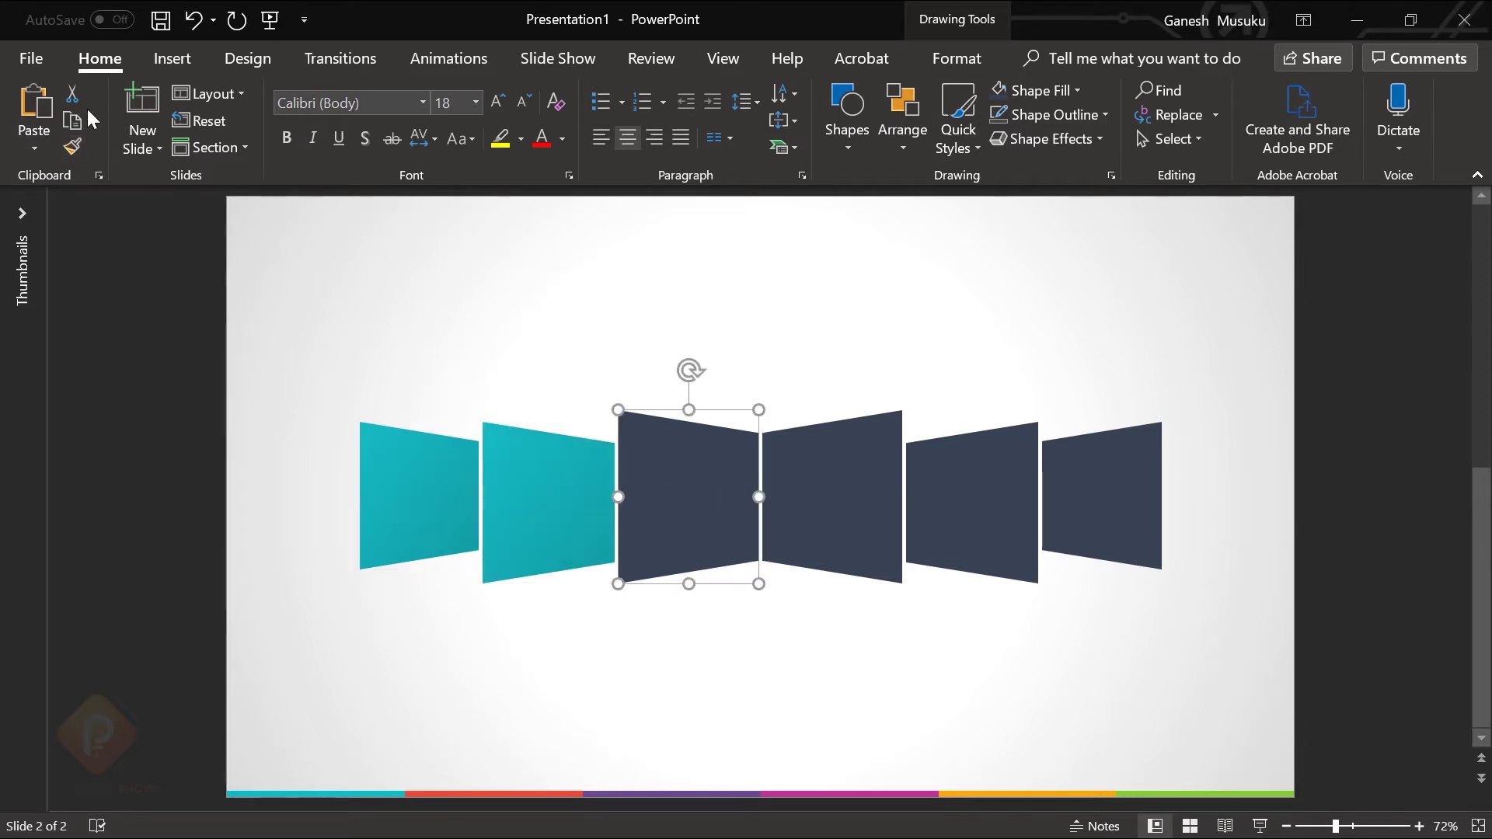
Step: Copy the teal gradient fill onto the third through sixth panels
left_click(502, 494)
left_click(72, 146)
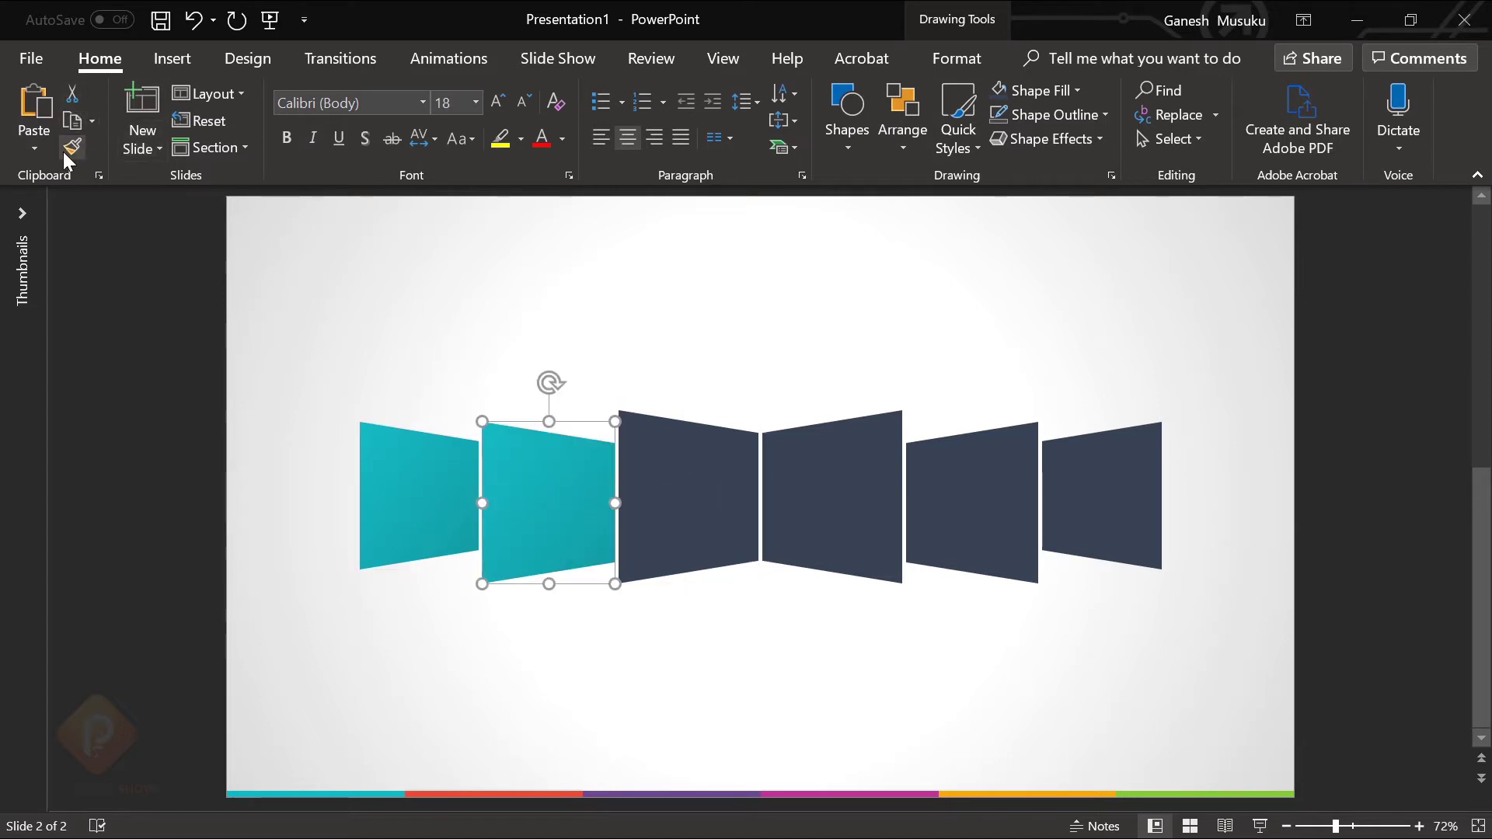
left_click(719, 470)
left_click(846, 488)
left_click(1010, 506)
left_click(1135, 502)
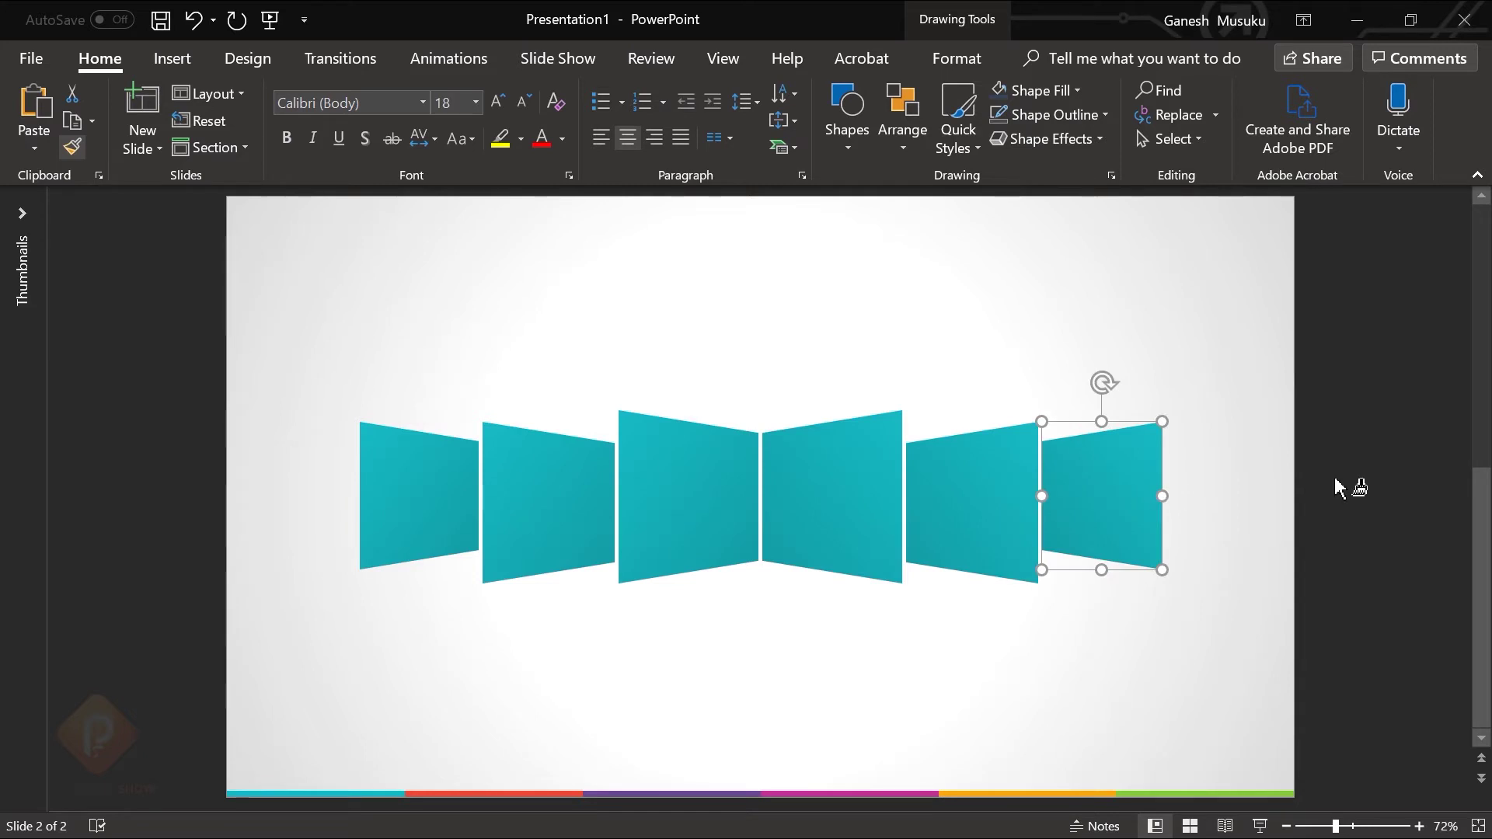
left_click(1346, 487)
Step: Recolour the second panel's gradient stops with a slightly darkened red
left_click(572, 507)
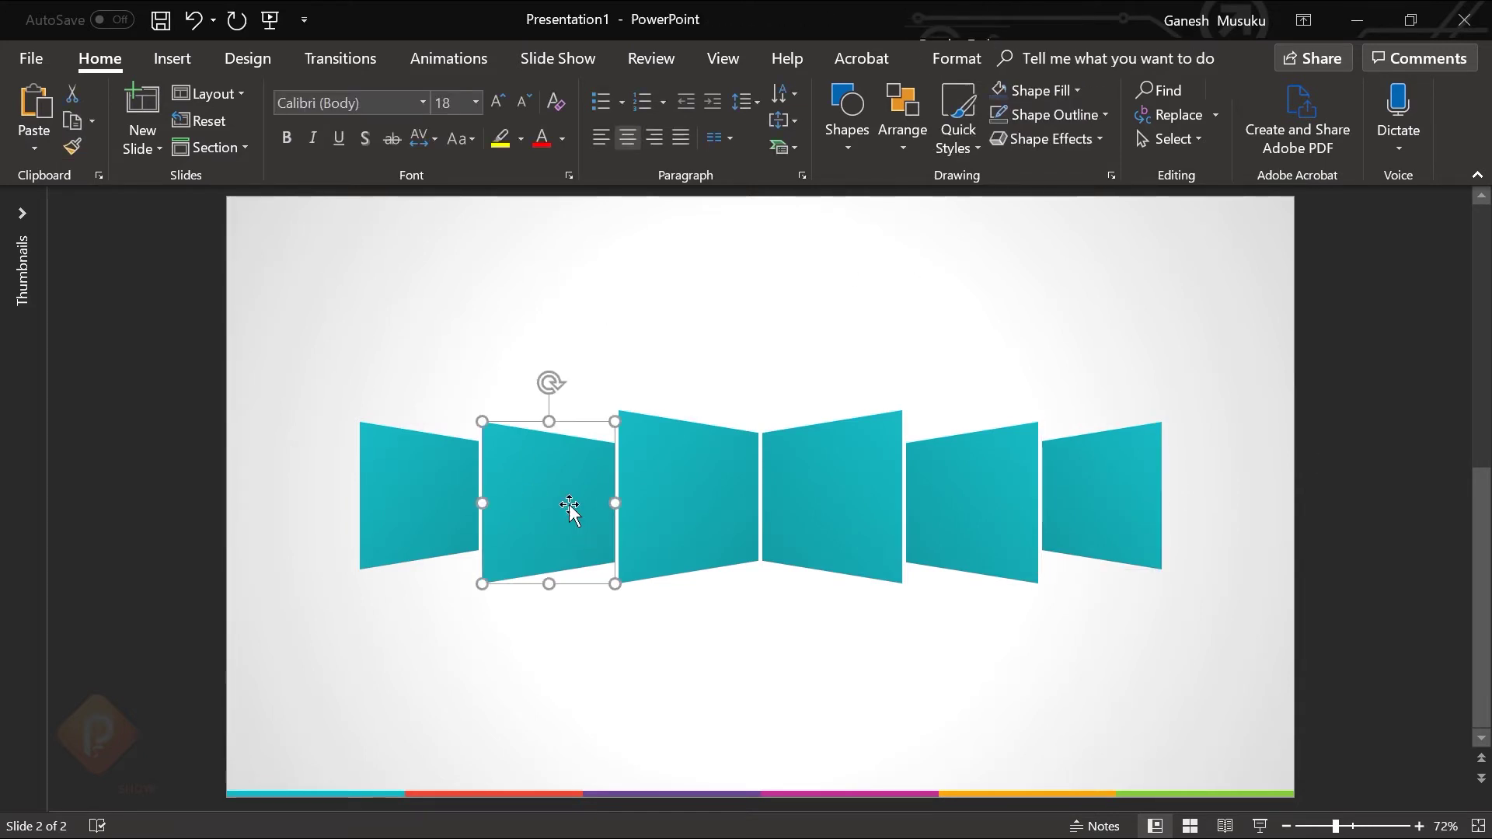
left_click(1111, 176)
left_click(1221, 684)
left_click(1436, 720)
left_click(1251, 731)
left_click(377, 793)
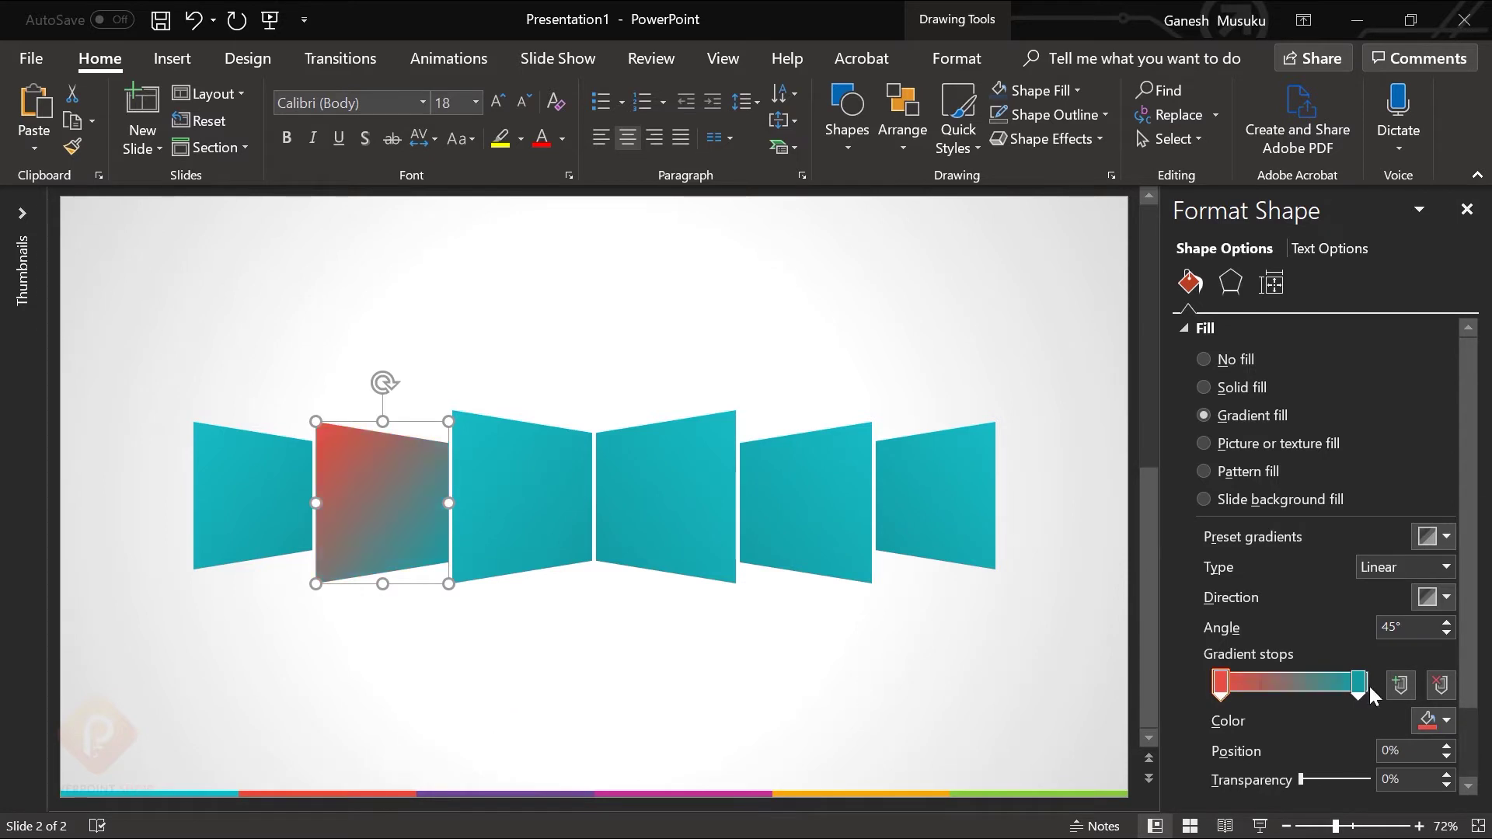
left_click(1358, 684)
left_click(1436, 720)
left_click(1313, 653)
left_click(1436, 721)
left_click(1275, 666)
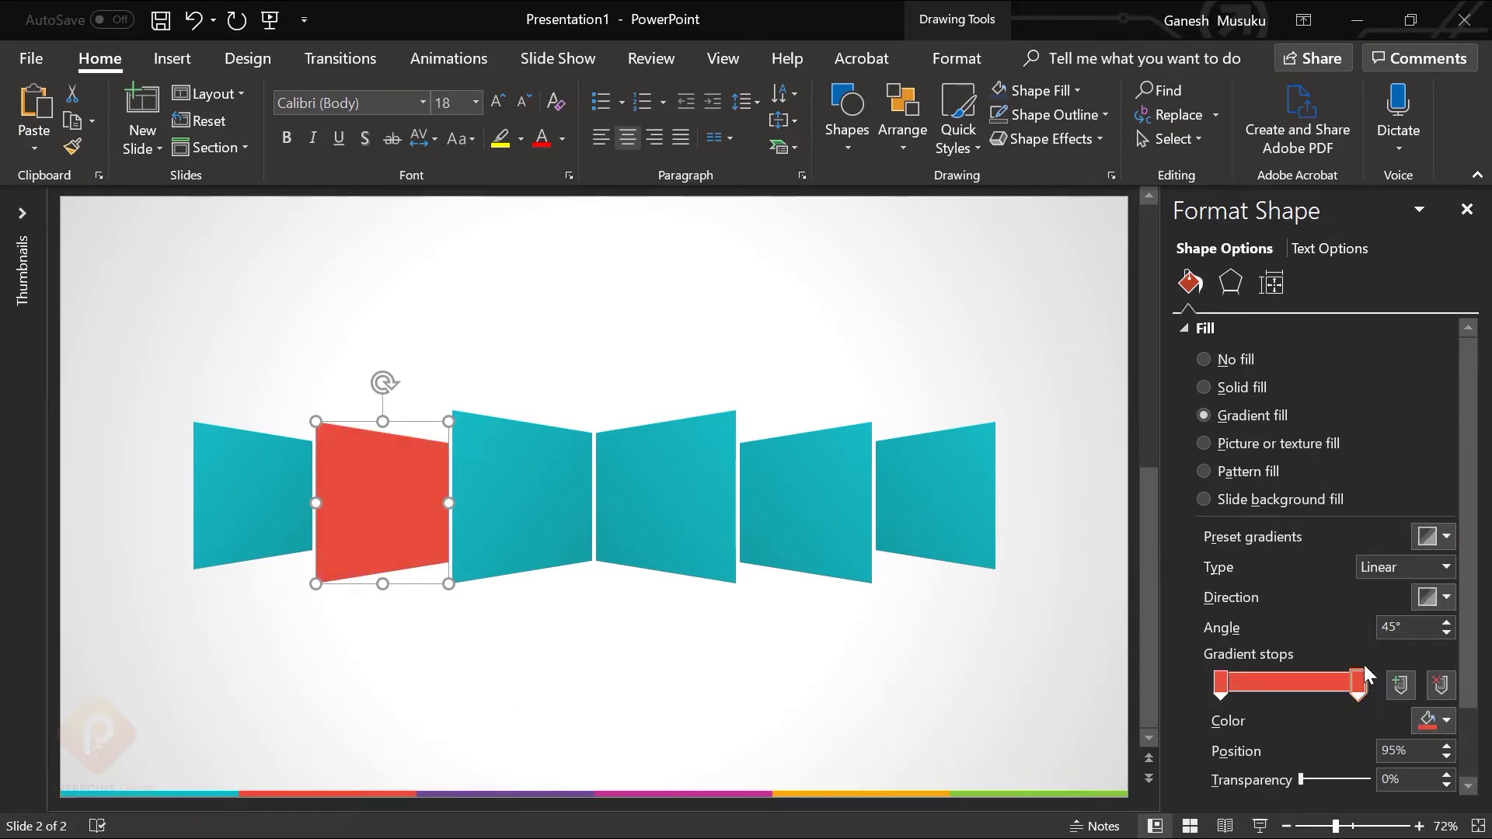
left_click_drag(794, 334, 786, 363)
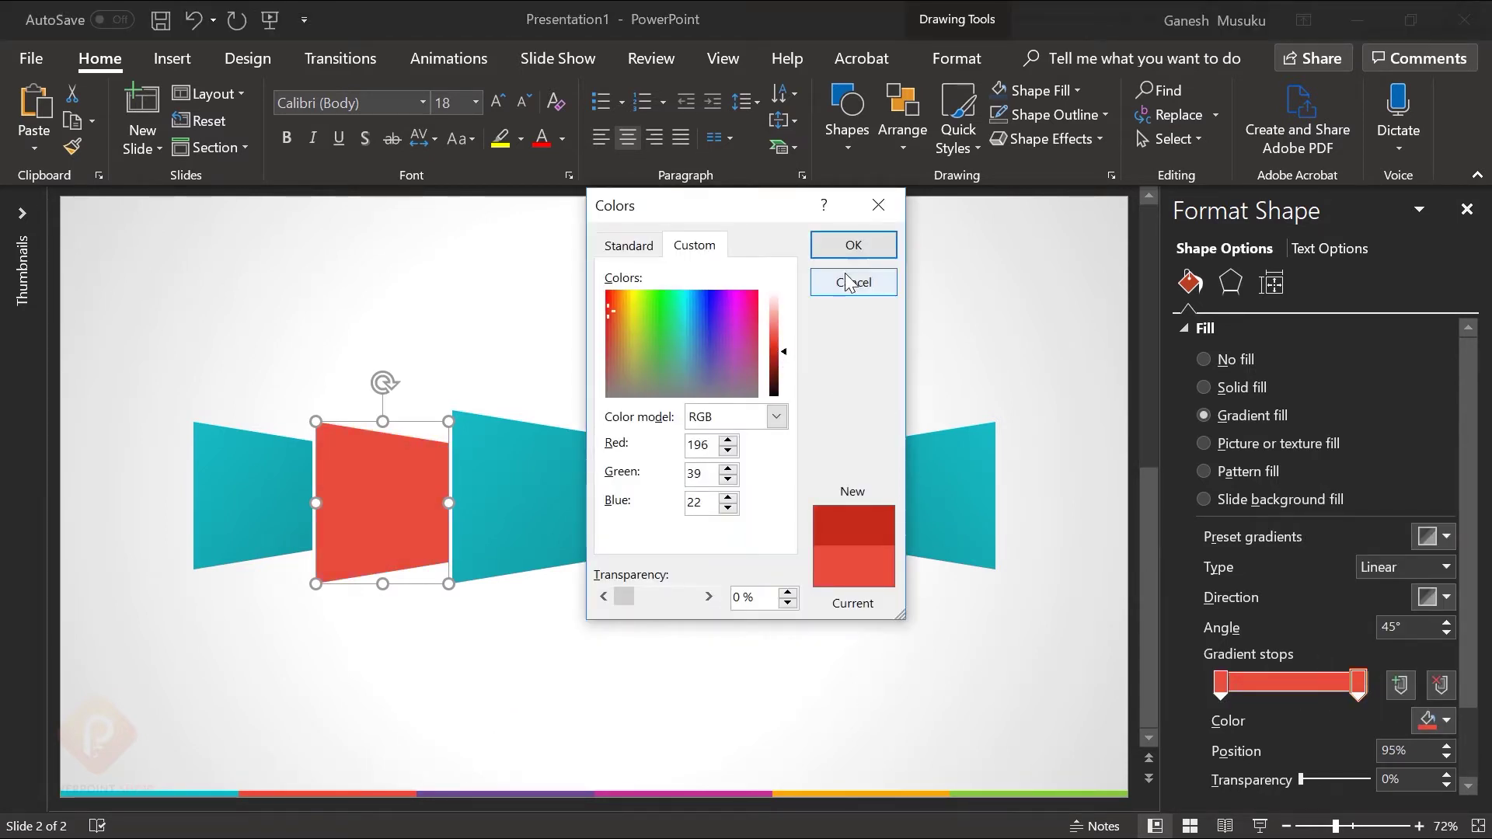
left_click(855, 245)
Step: Recolour the third panel's gradient stops with a slightly darkened purple
left_click(529, 485)
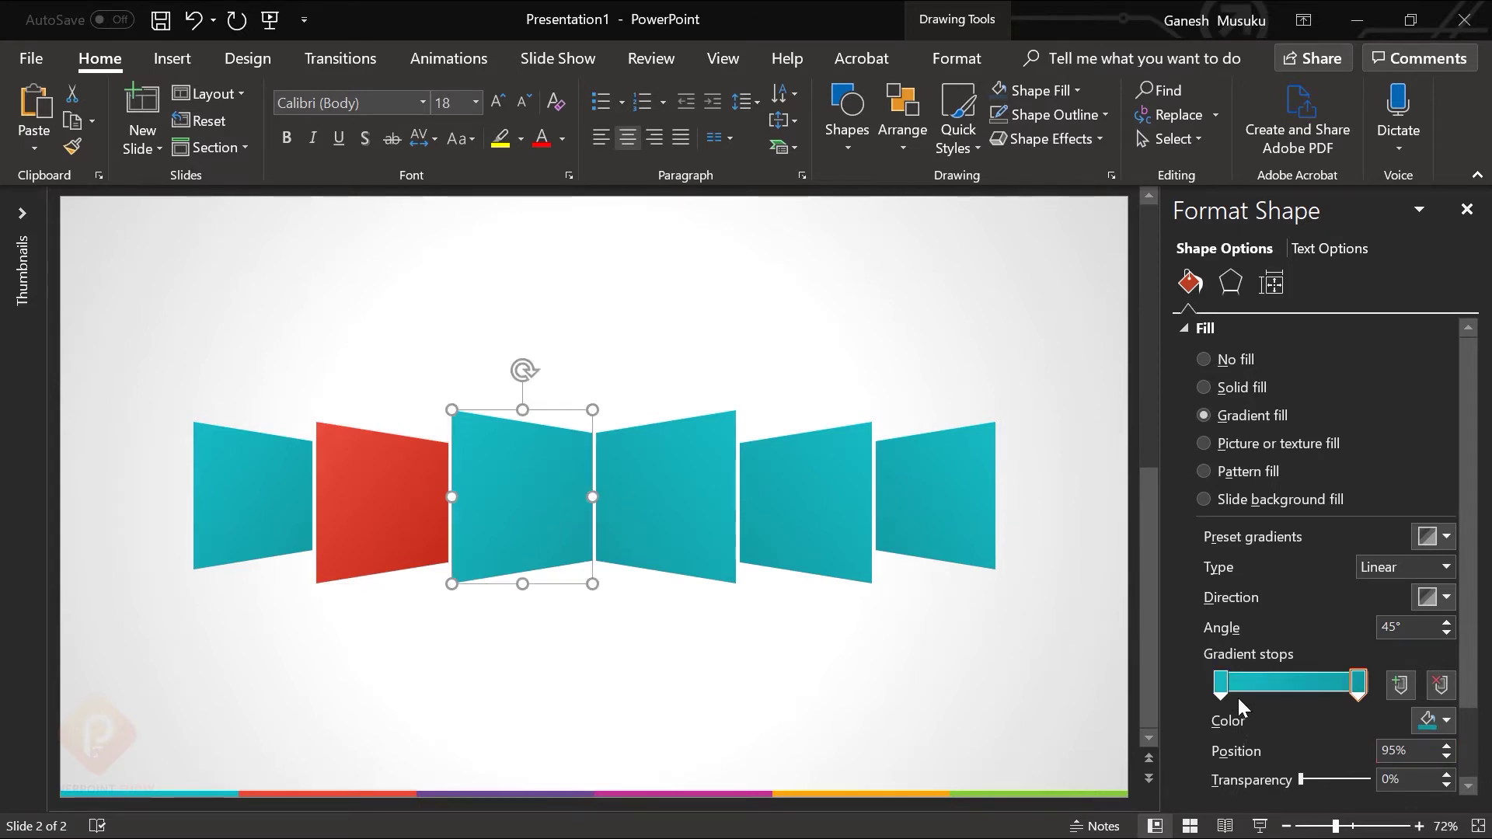
left_click(1436, 720)
left_click(1275, 695)
left_click(490, 792)
left_click(1359, 684)
left_click(1446, 721)
left_click(1319, 646)
left_click(1446, 721)
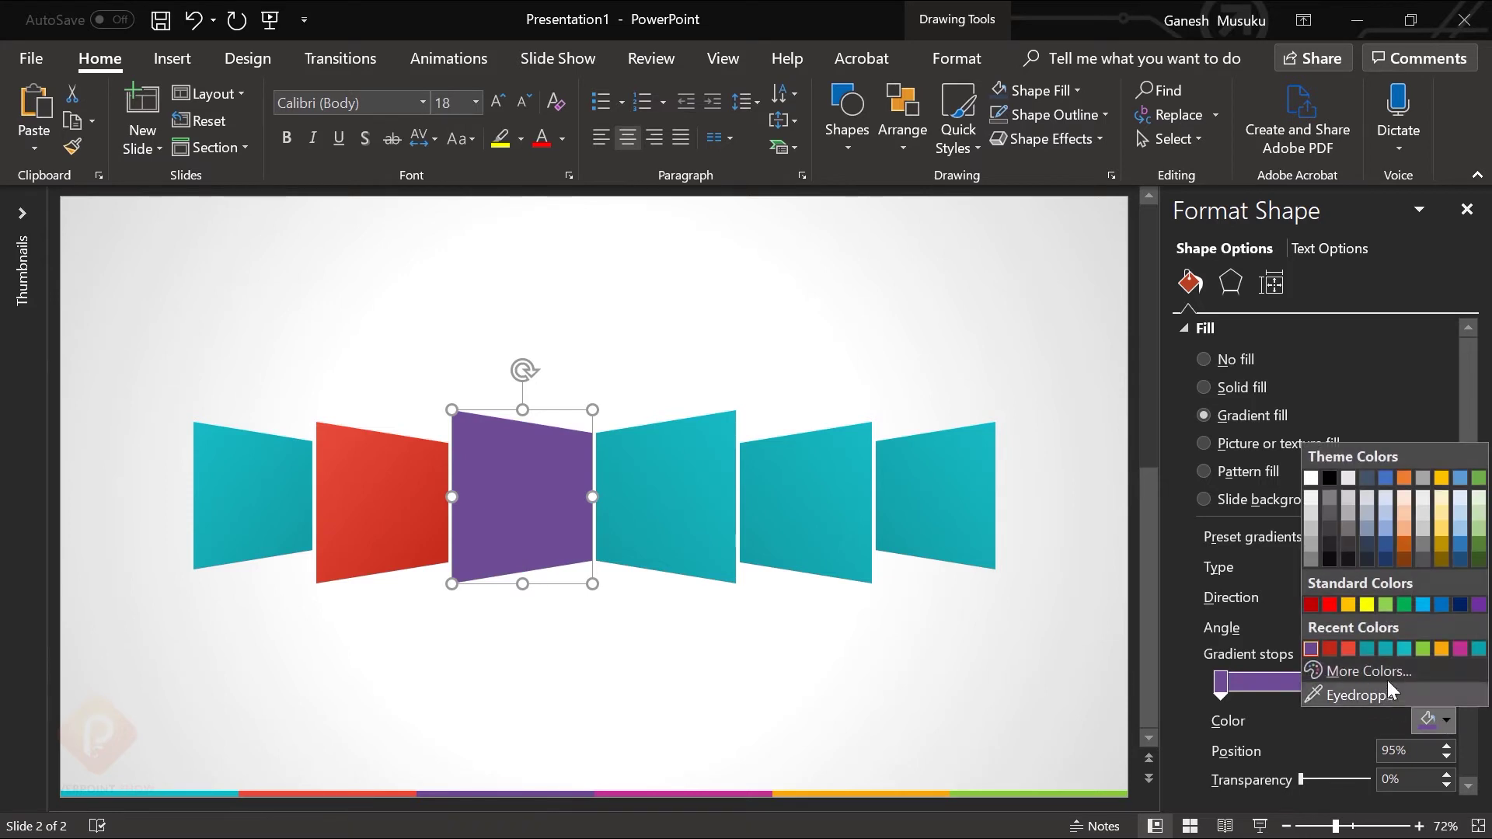
left_click(1366, 673)
left_click(783, 359)
left_click(853, 245)
Step: Recolour the fourth panel's gradient stops with a darker magenta
left_click(651, 491)
left_click(1213, 682)
left_click(1445, 720)
left_click(1236, 644)
left_click(1358, 682)
left_click(1446, 721)
left_click(1312, 648)
left_click(1446, 720)
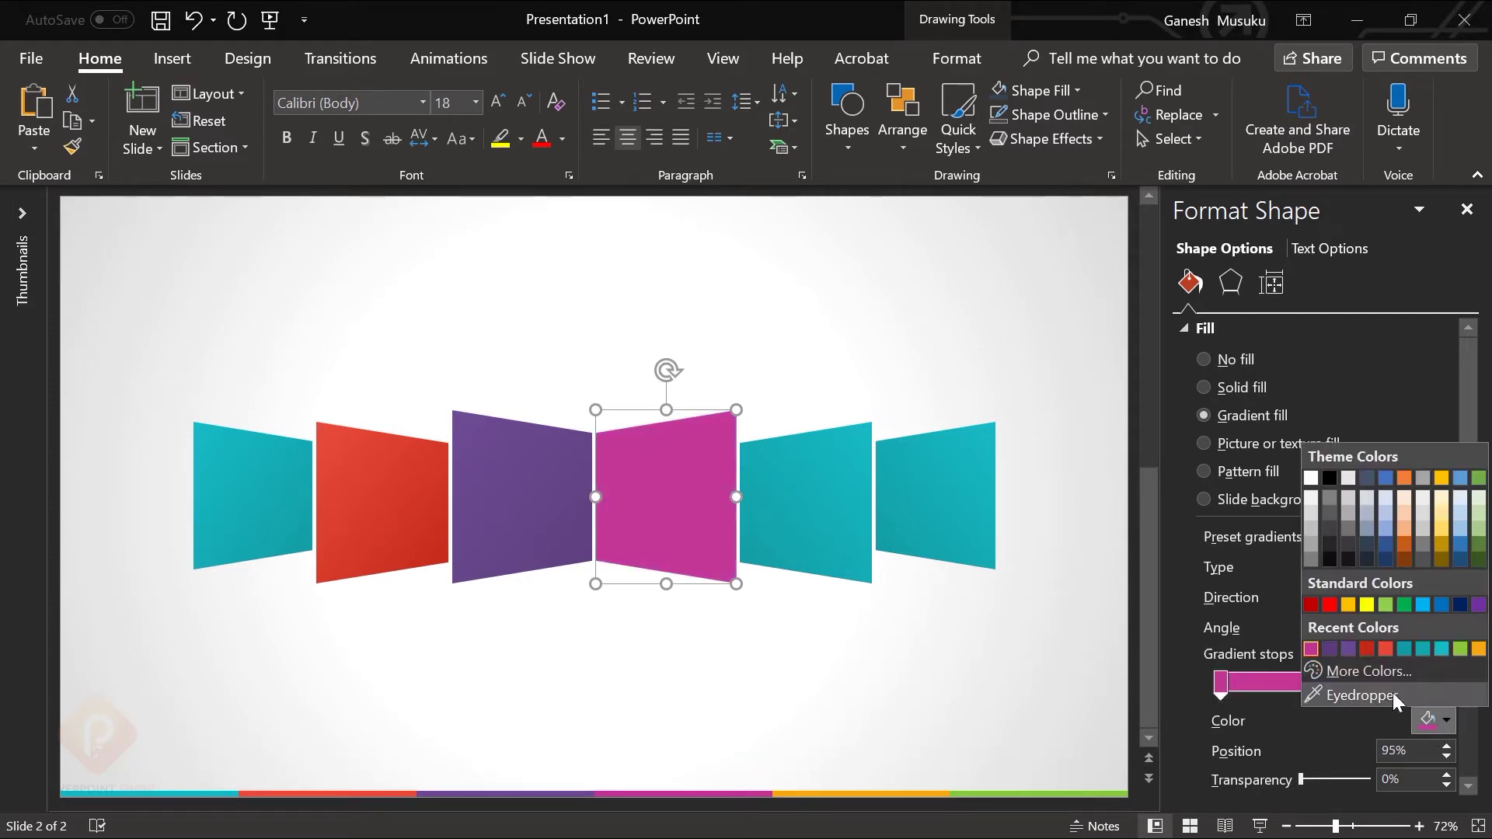
left_click(1368, 671)
left_click_drag(789, 356, 786, 372)
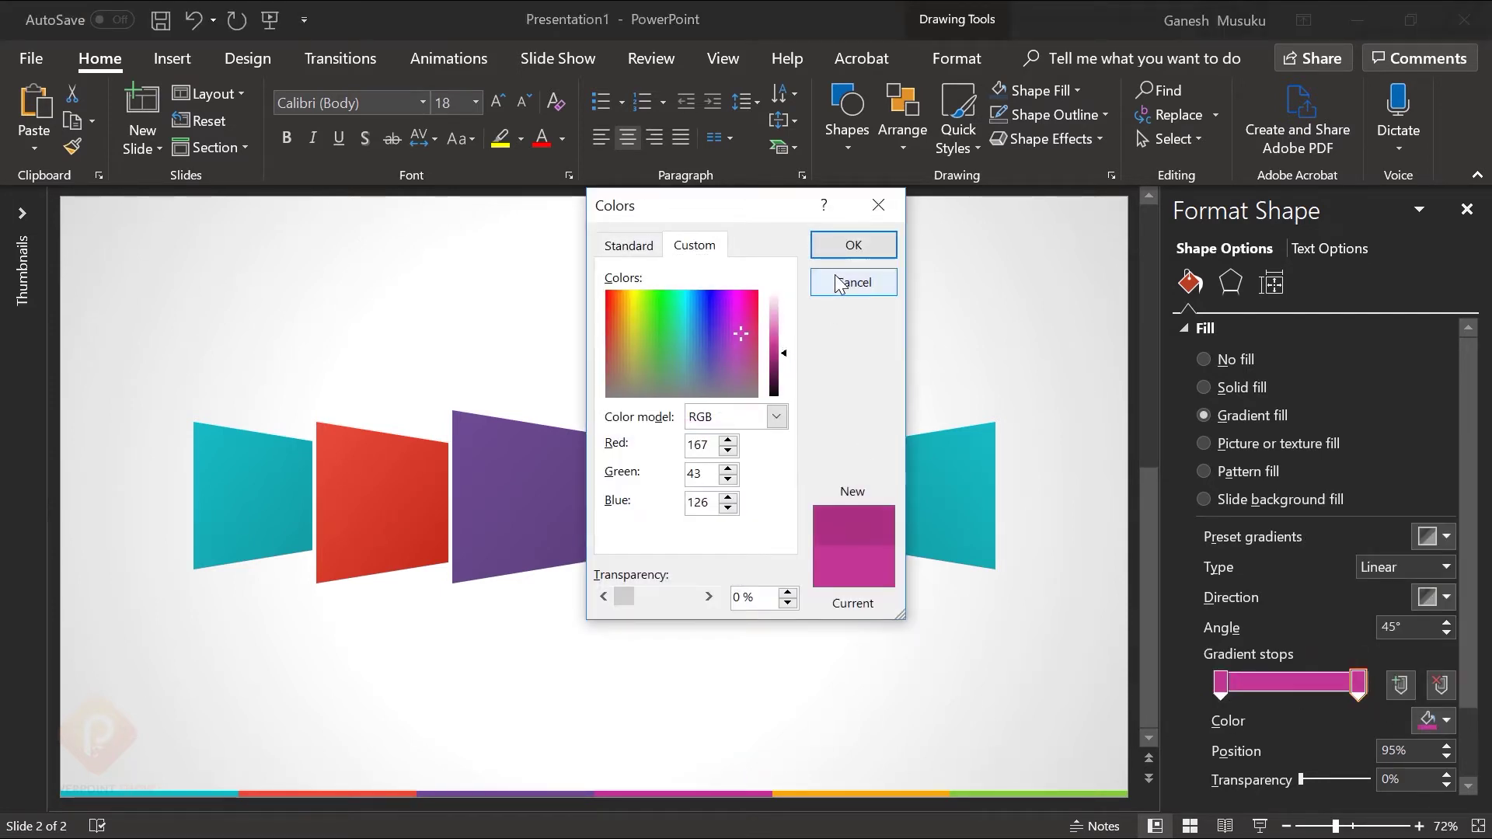
left_click(854, 282)
Step: Recolour the fifth panel's gradient stops with a deeper orange
left_click(834, 527)
left_click(1220, 682)
left_click(1446, 721)
left_click(1337, 695)
left_click(935, 791)
left_click(1358, 682)
left_click(1446, 721)
left_click(1332, 697)
left_click(935, 790)
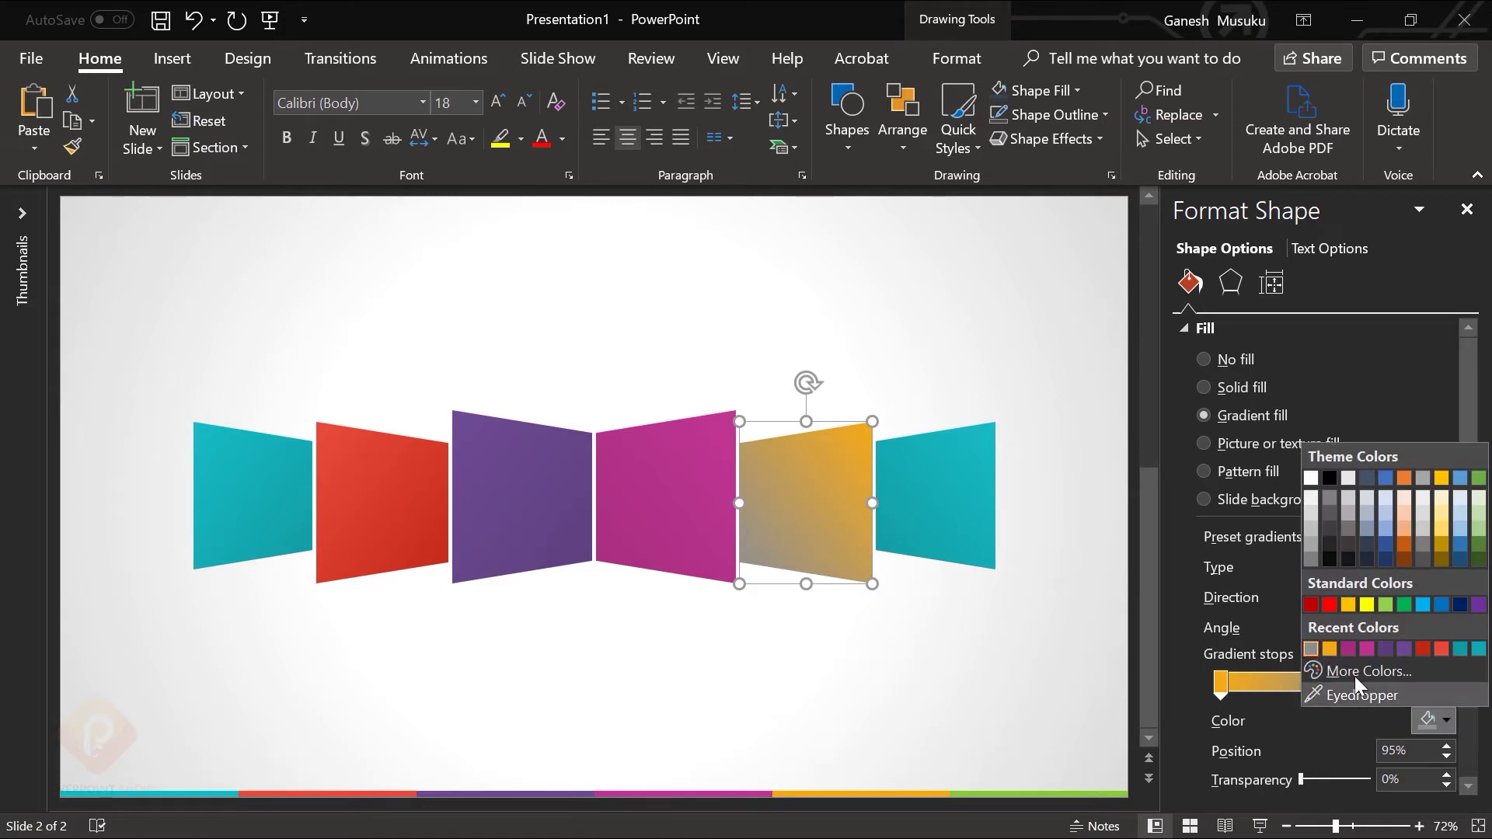
left_click(1446, 721)
left_click(1446, 720)
left_click(1445, 720)
left_click(1368, 672)
left_click_drag(784, 340, 784, 353)
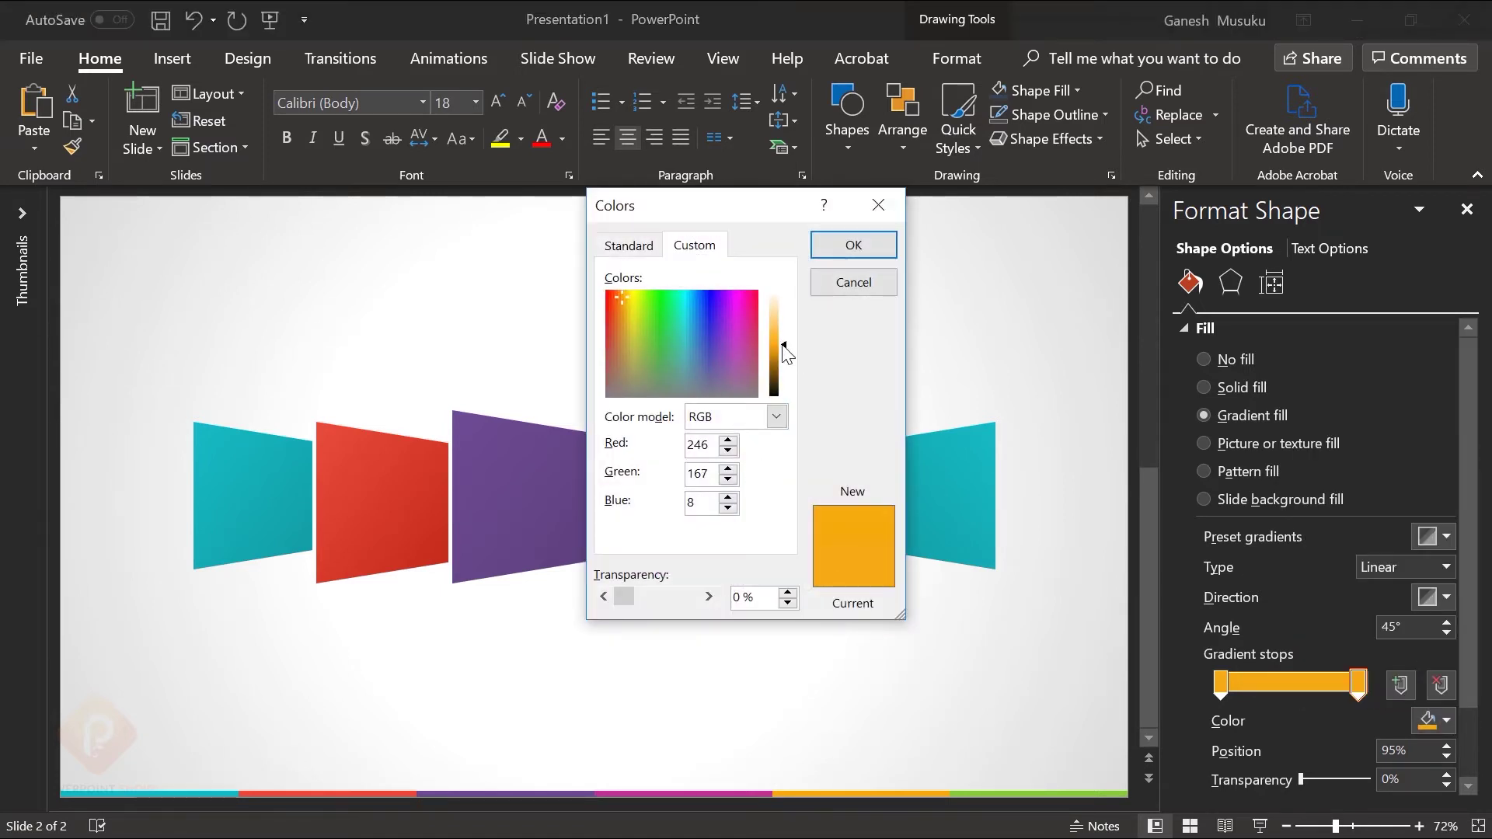
left_click(853, 244)
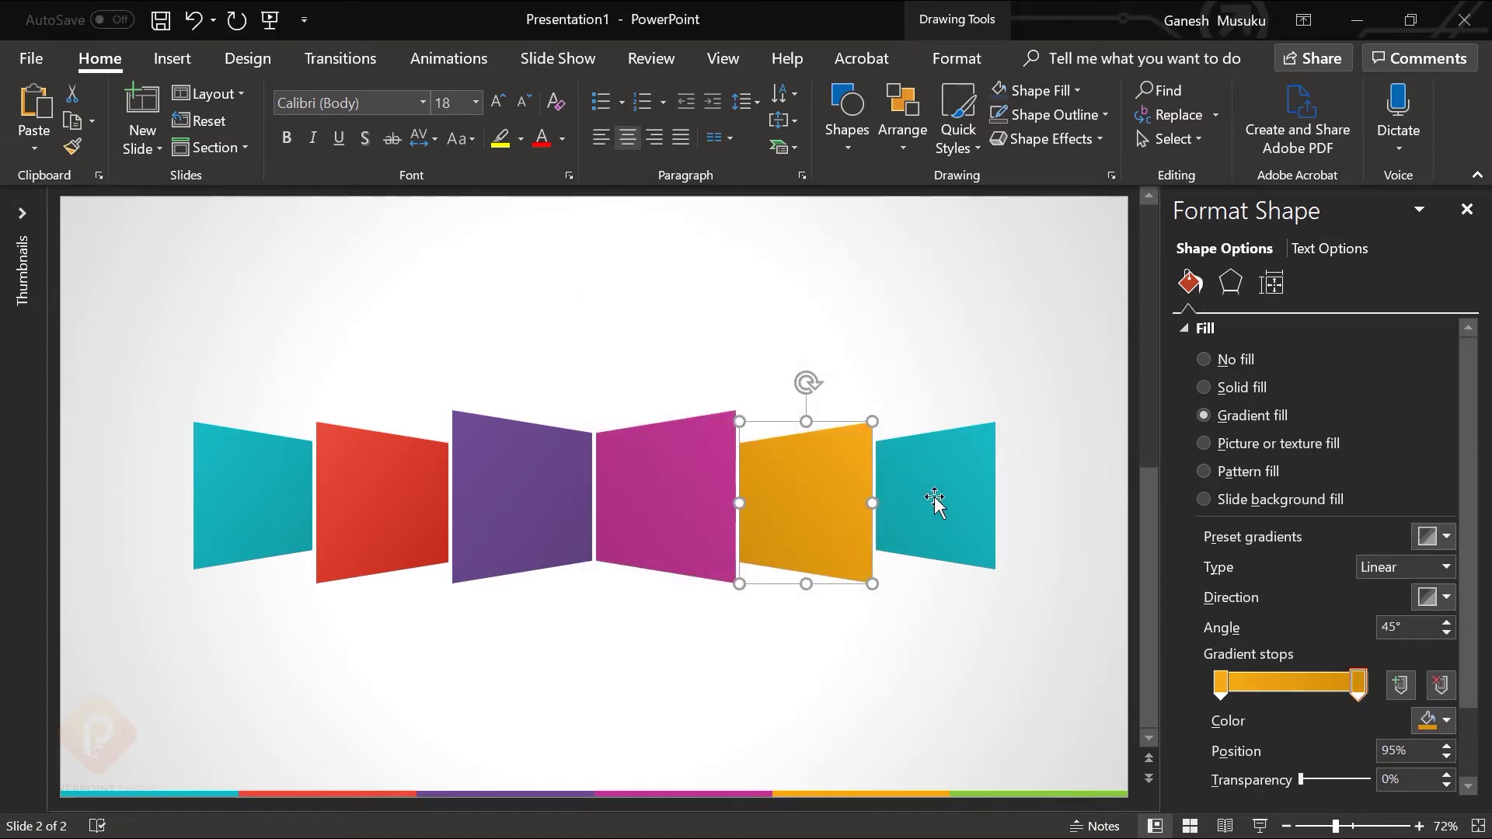
Step: Recolour the sixth panel's gradient stops with a darker green
left_click(943, 503)
left_click(1446, 721)
left_click(1362, 694)
left_click(1075, 794)
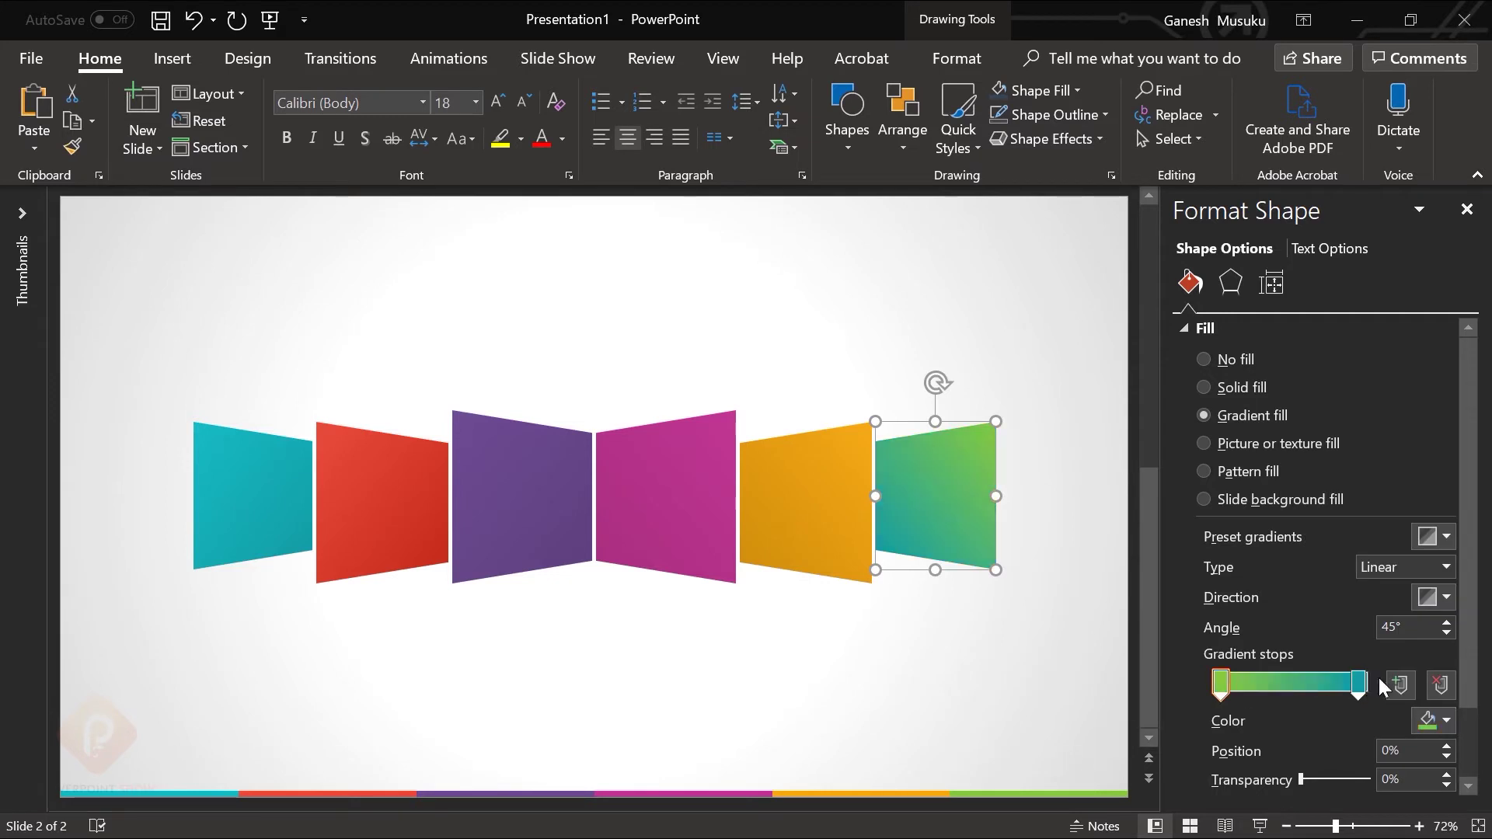
left_click(1438, 683)
left_click(1446, 721)
left_click(1311, 649)
left_click(1446, 720)
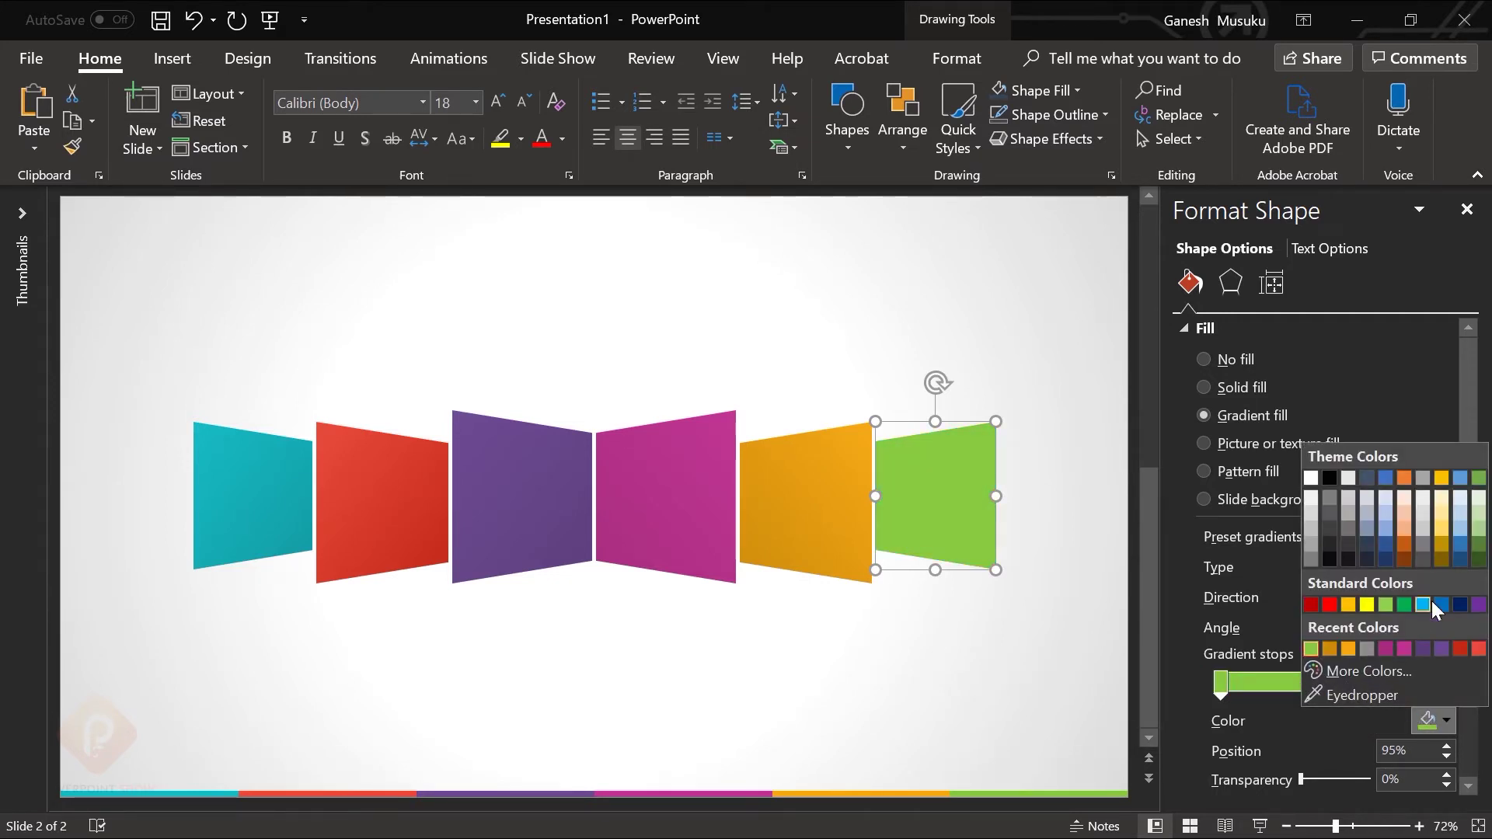
left_click(1384, 671)
left_click_drag(784, 344, 784, 354)
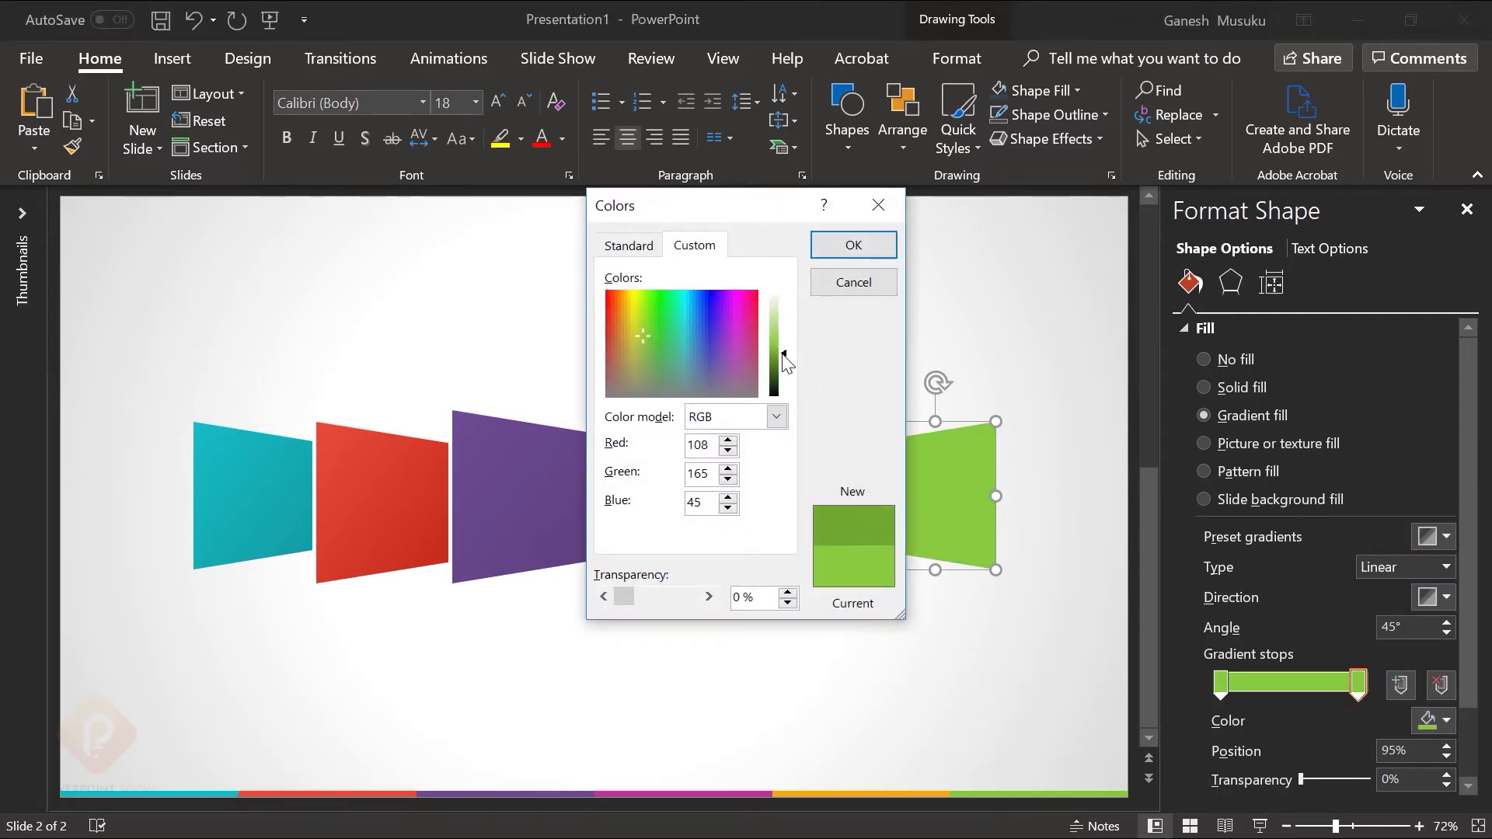
left_click(888, 247)
left_click(1467, 209)
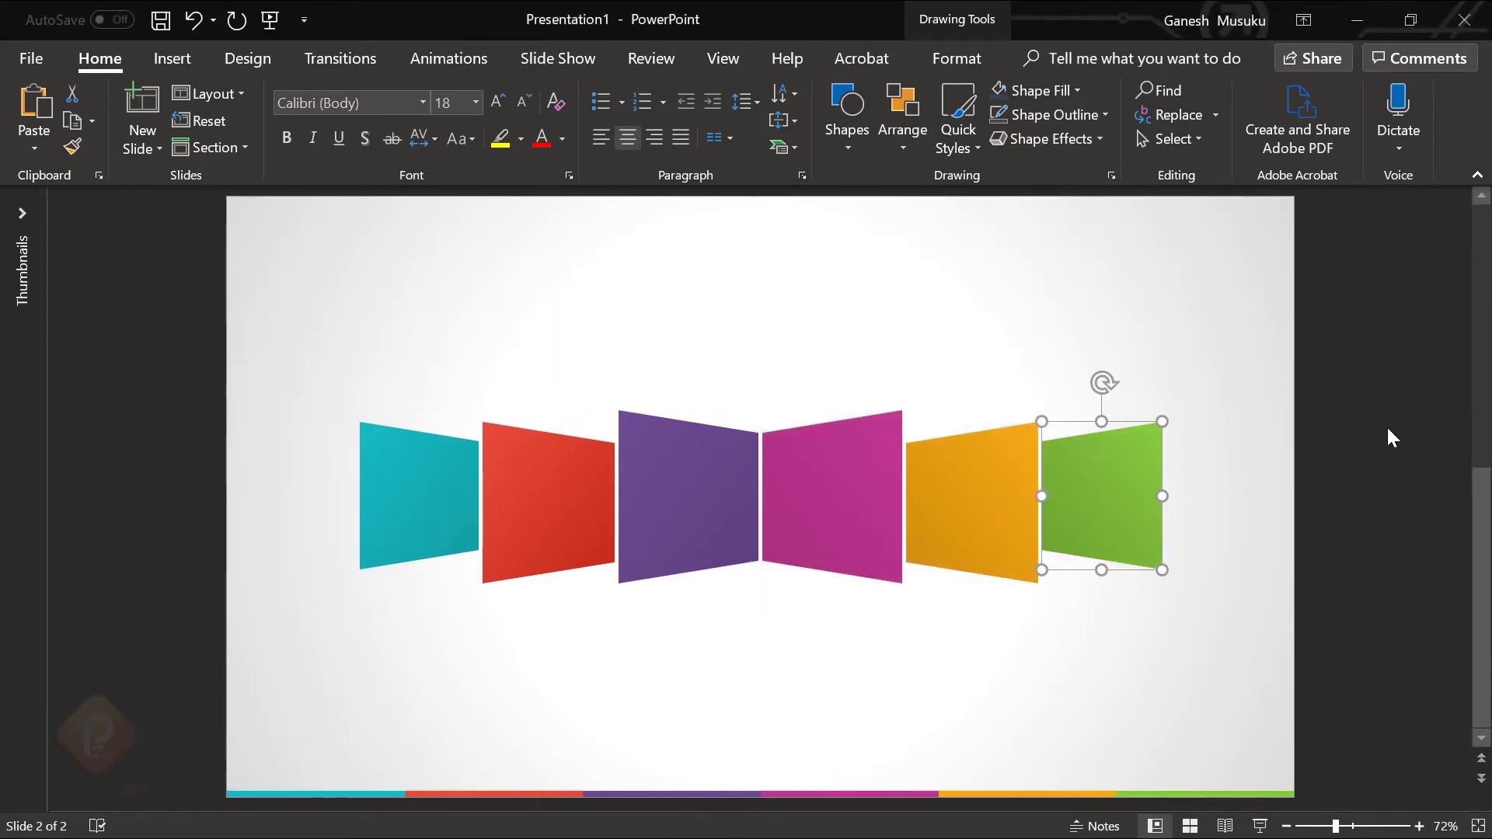
left_click(1366, 420)
Step: Duplicate the slide, paste slide 2's six icons and caption, and move the caption to lower right
key("ctrl+d")
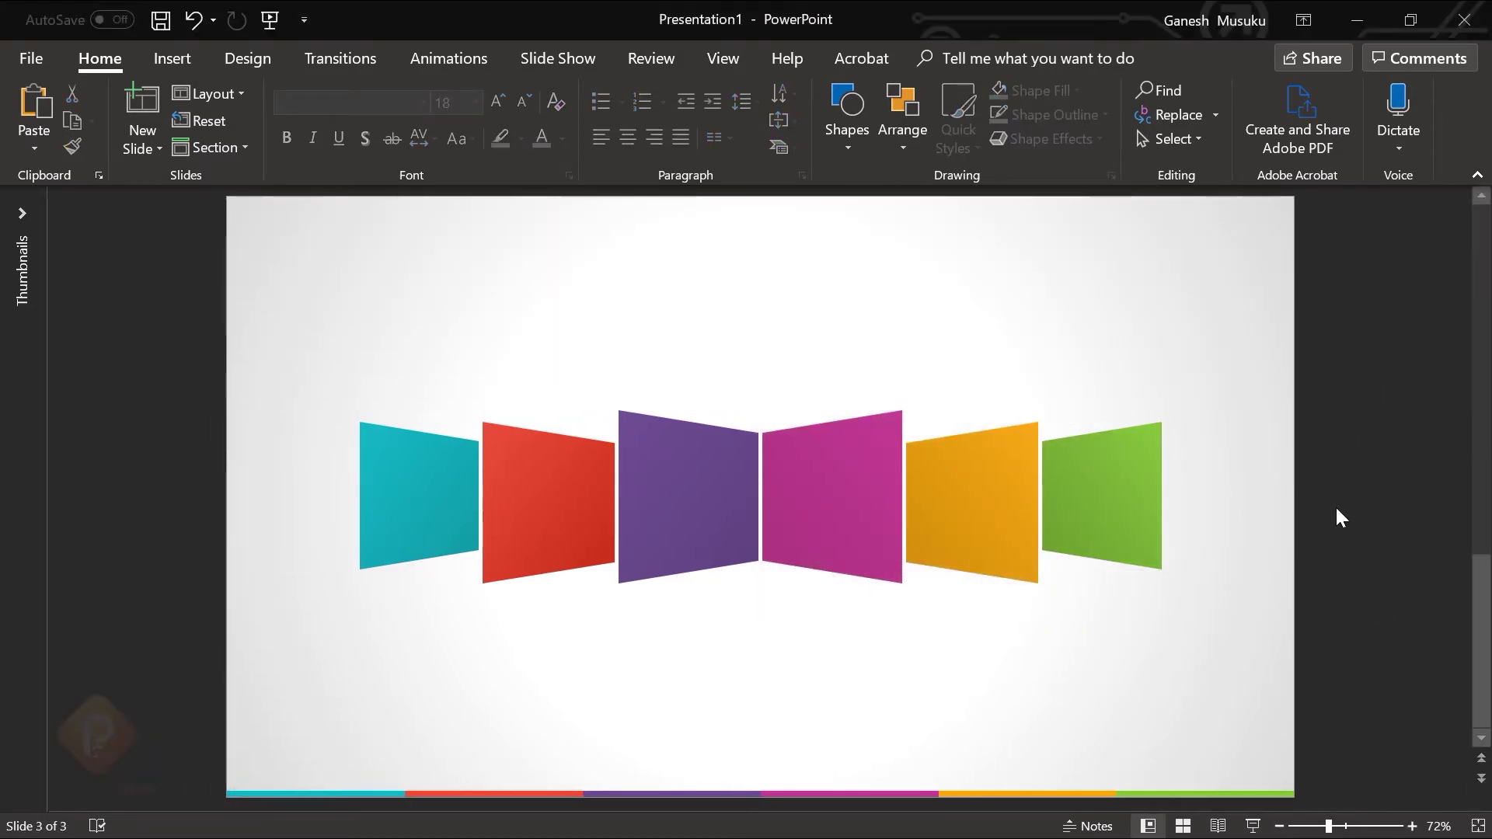
scroll(1337, 517, "up", 2)
left_click_drag(168, 375, 1216, 561)
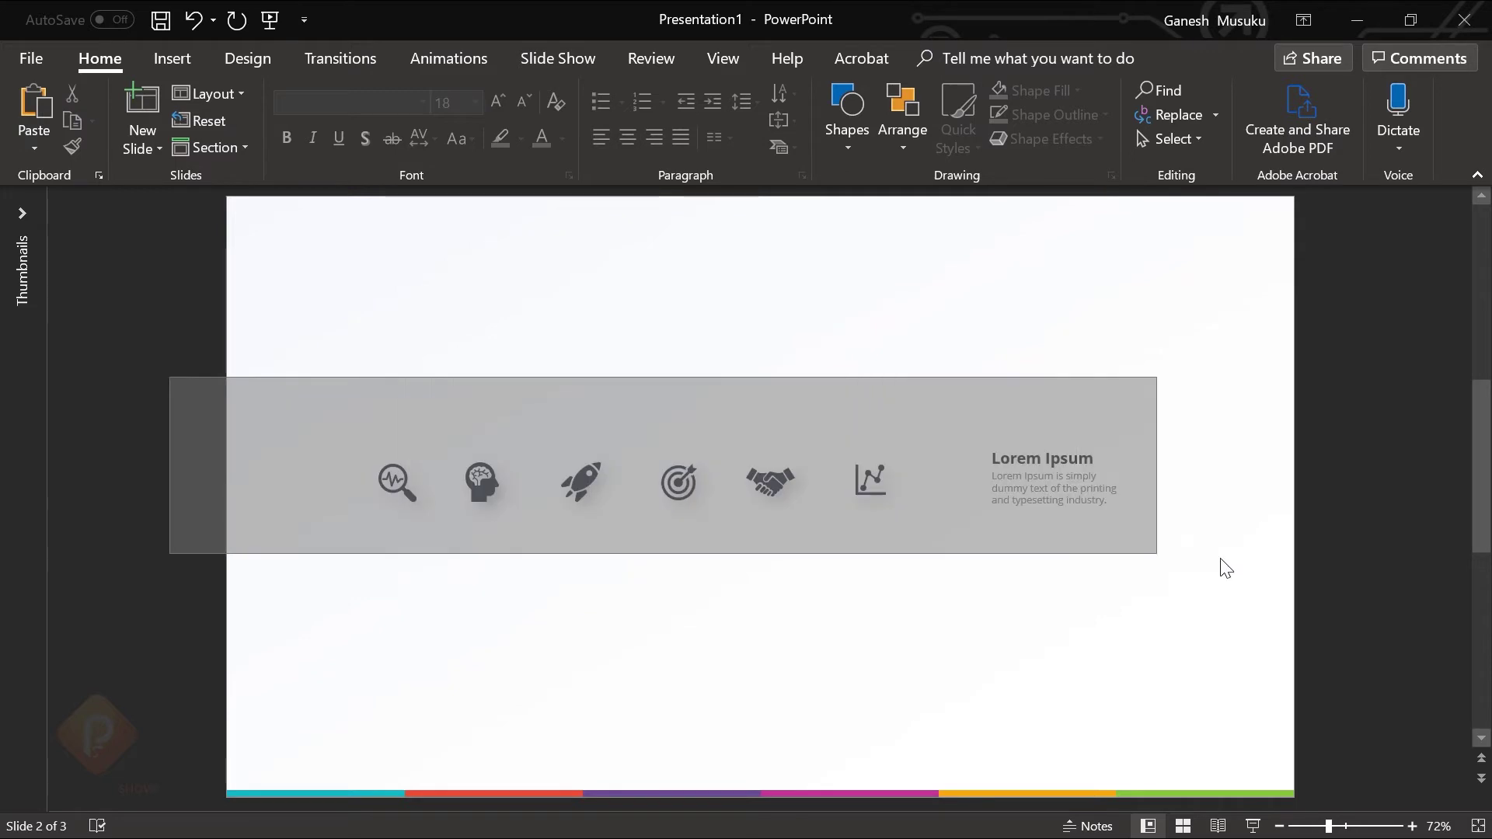
left_click(1378, 480)
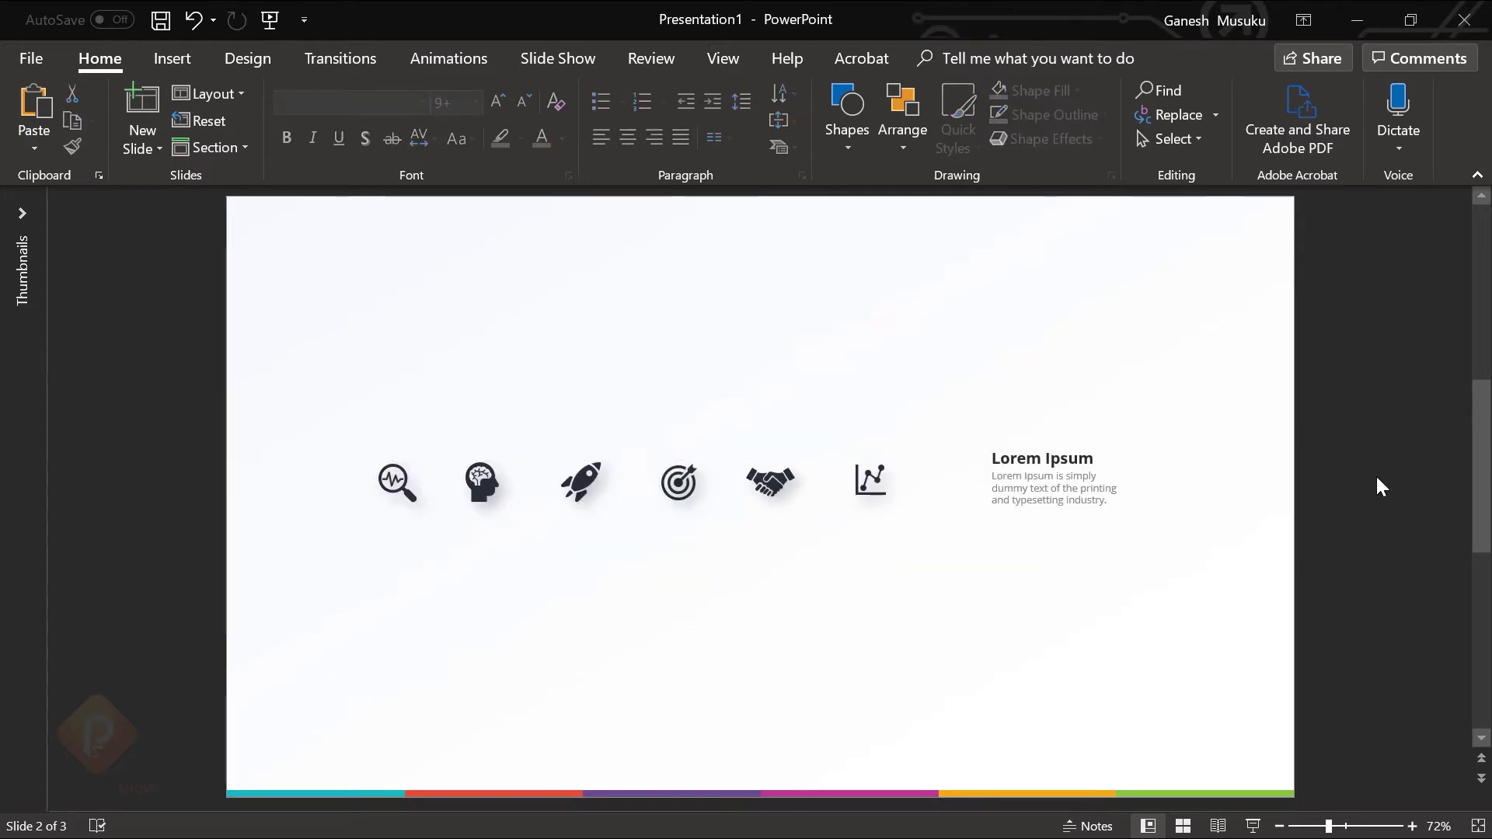
scroll(1378, 478, "down", 2)
key("ctrl+v")
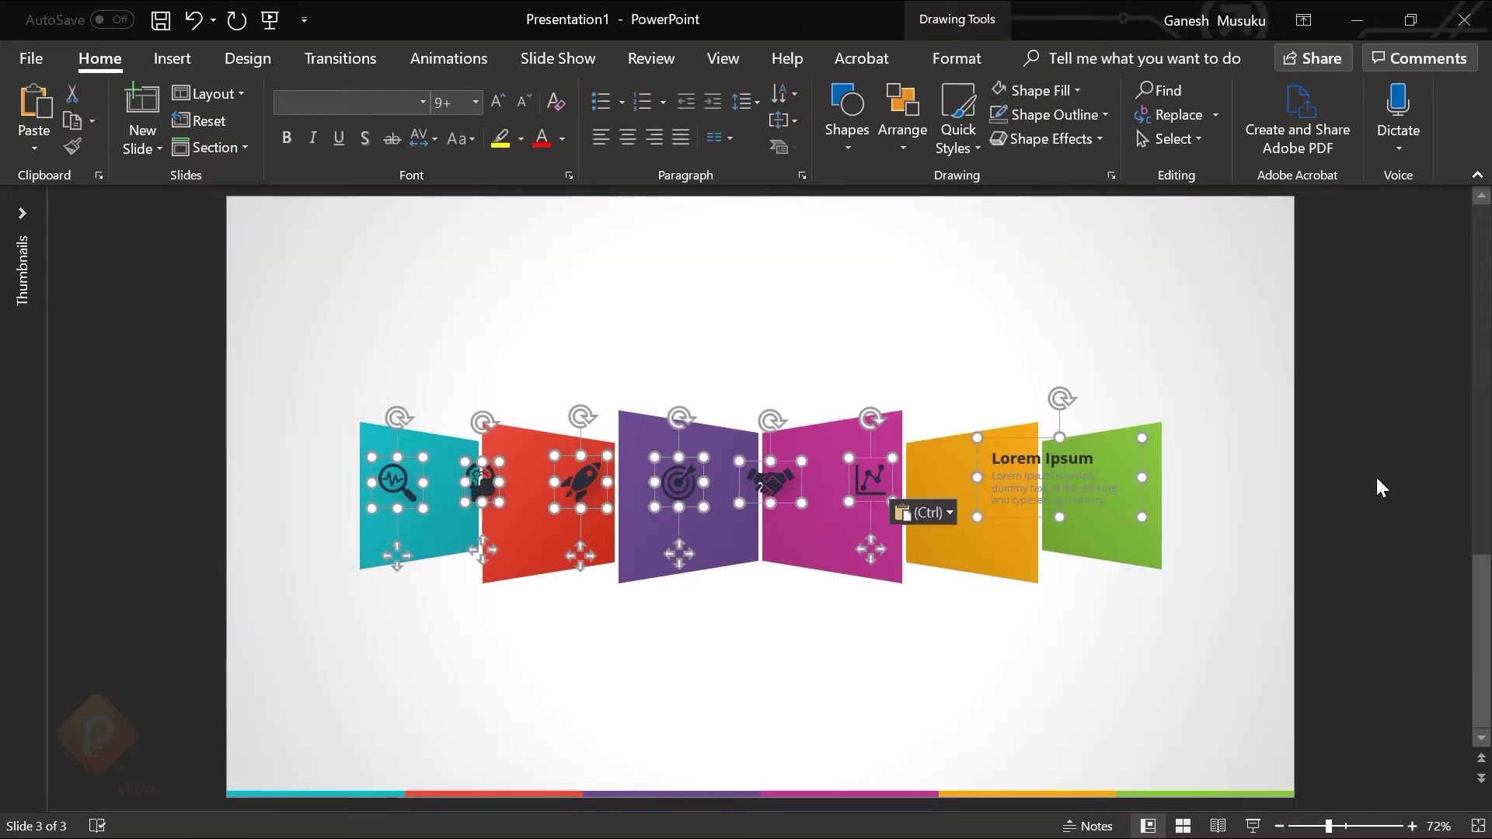
left_click(1086, 511)
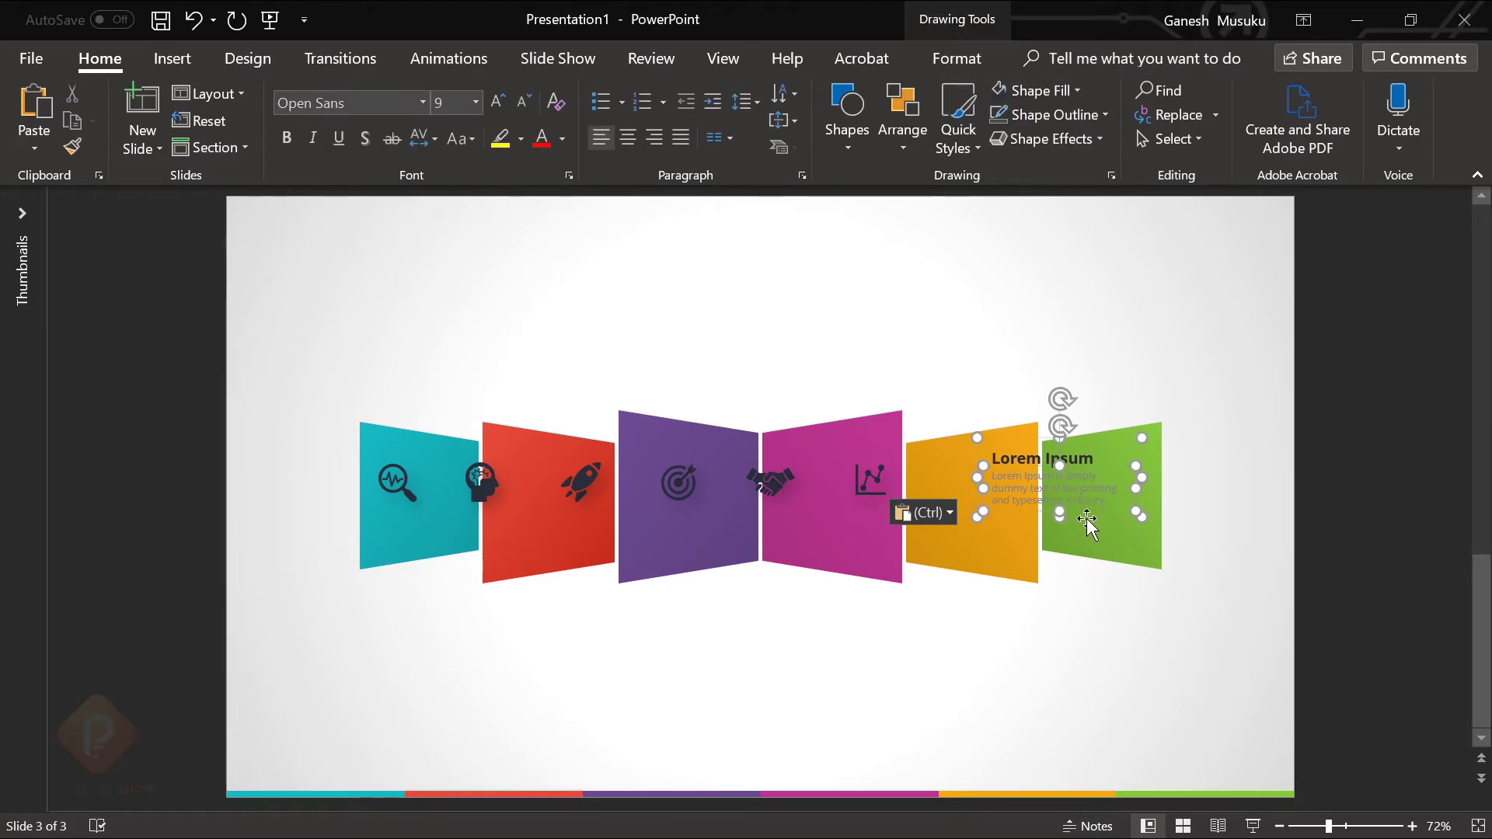
left_click_drag(1087, 512, 1045, 719)
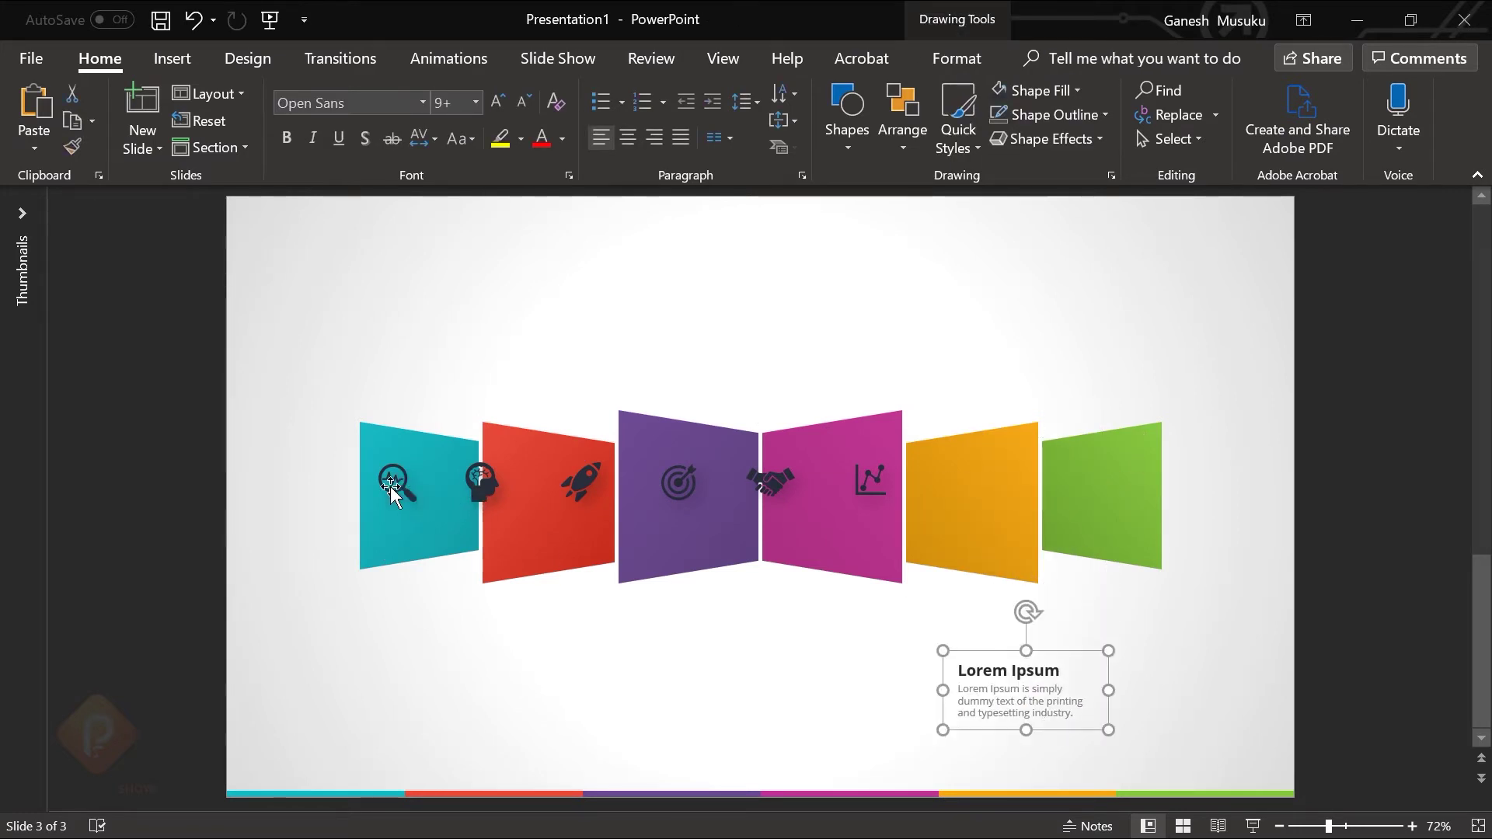
Step: Make all six pasted icons white
left_click_drag(175, 430, 1019, 576)
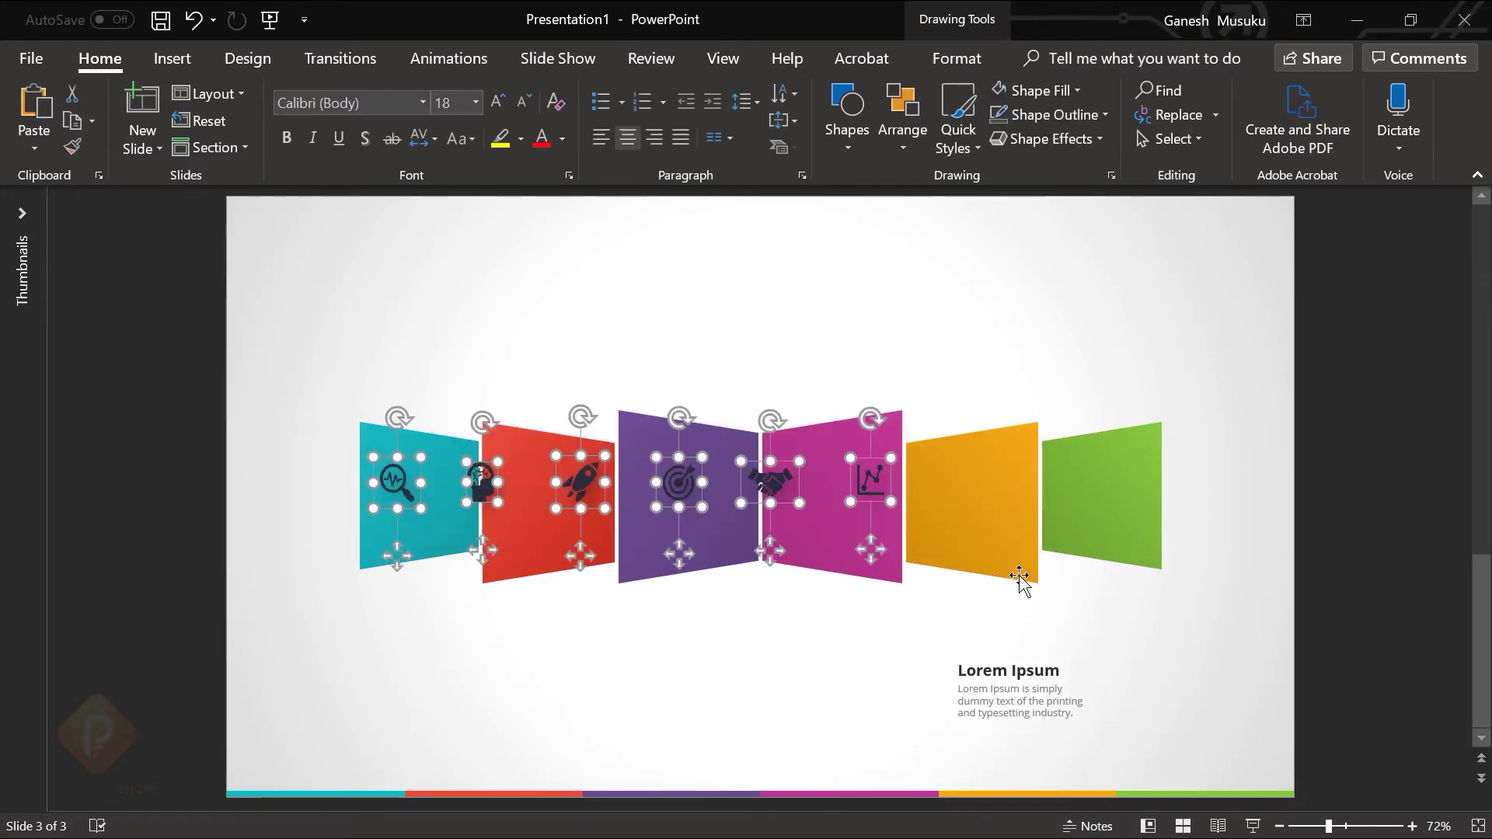
left_click(562, 138)
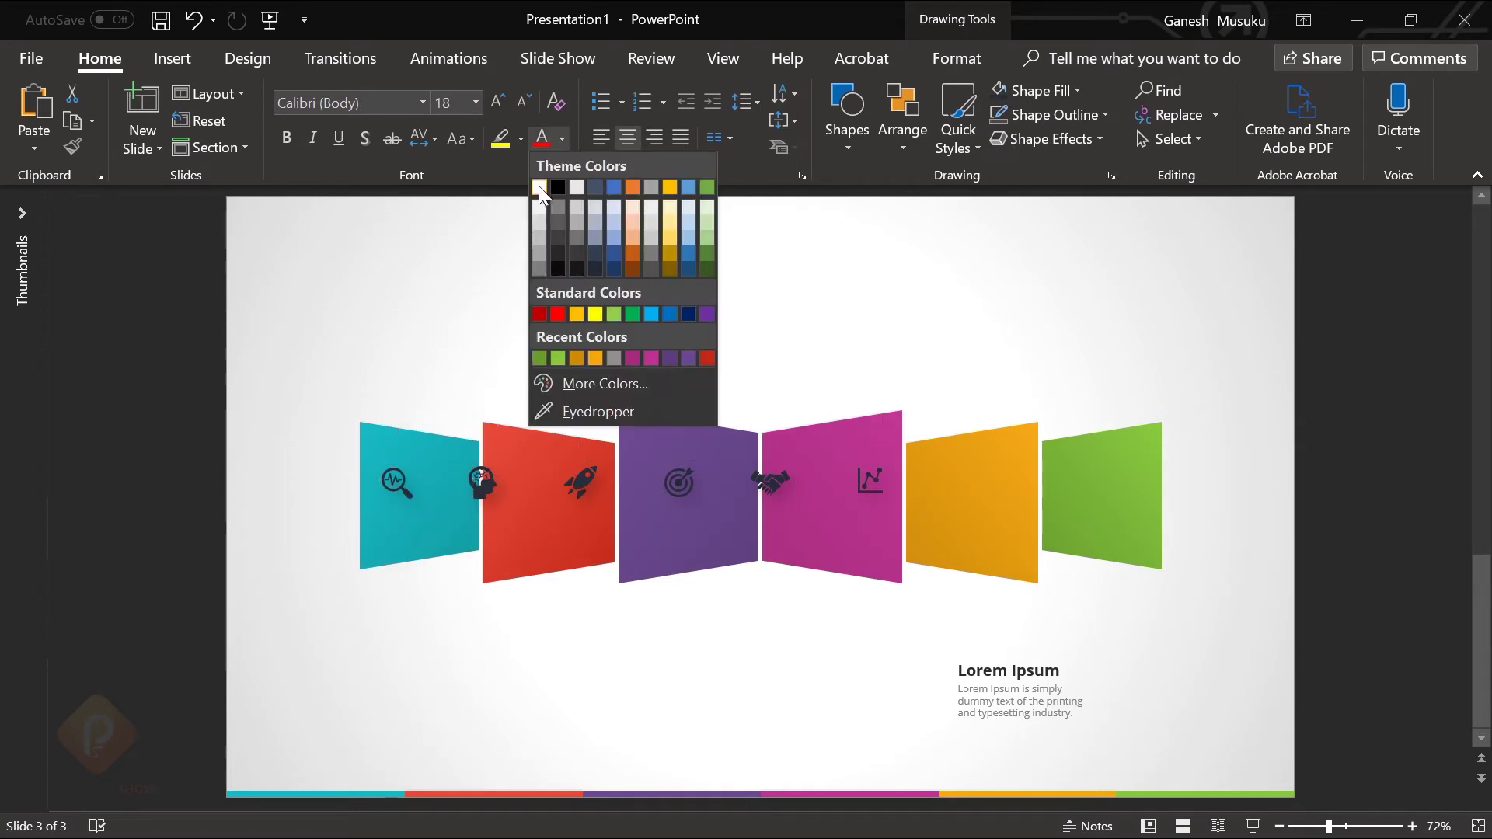
left_click(539, 184)
left_click(1042, 91)
left_click(994, 138)
Step: Centre each icon on its panel: chart, handshake, target, rocket, brain and magnifier
left_click(871, 481)
left_click_drag(870, 549, 1100, 565)
left_click_drag(772, 553, 968, 573)
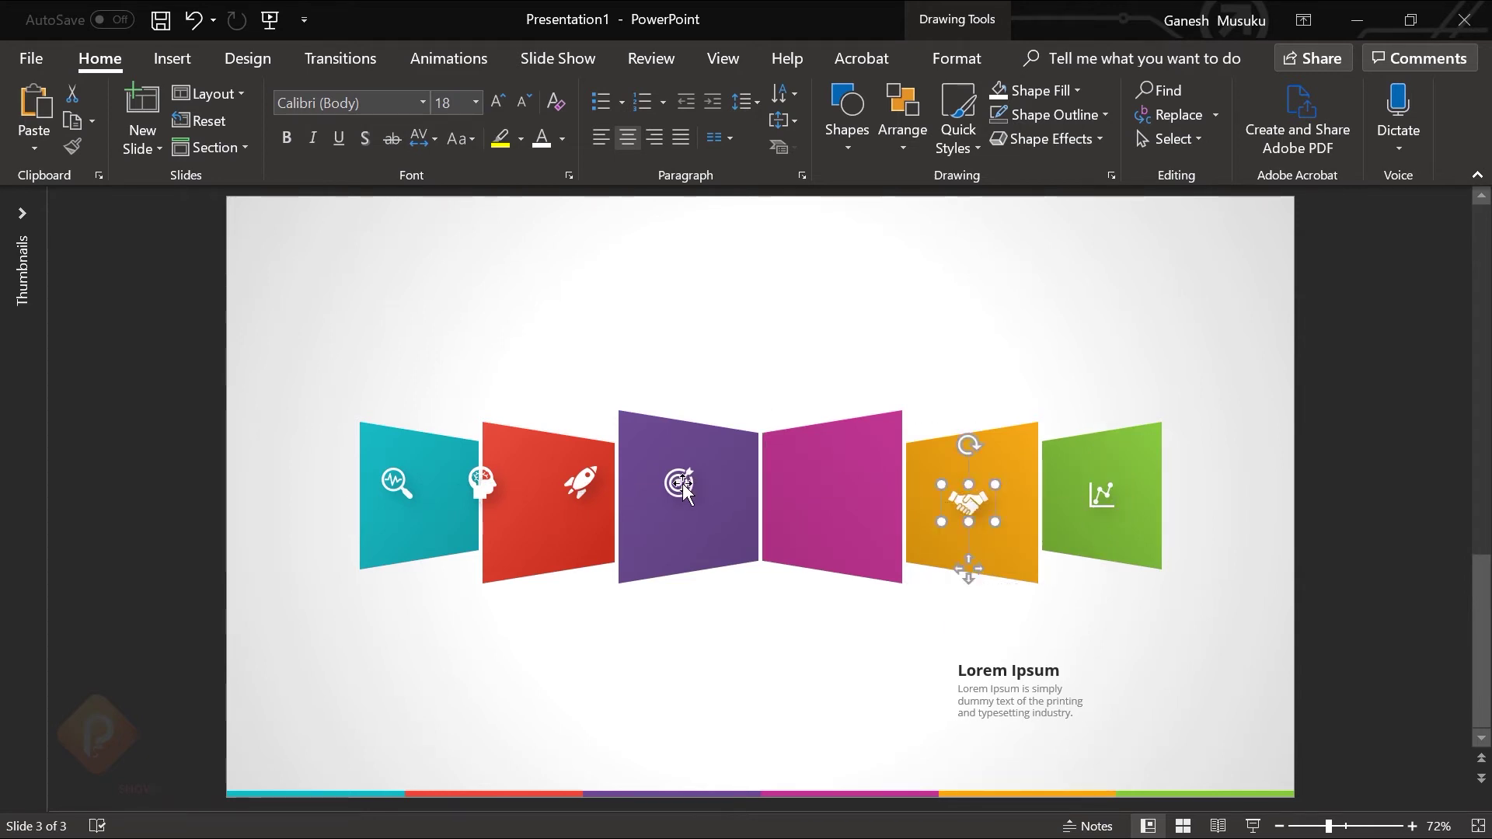
left_click_drag(687, 553, 834, 567)
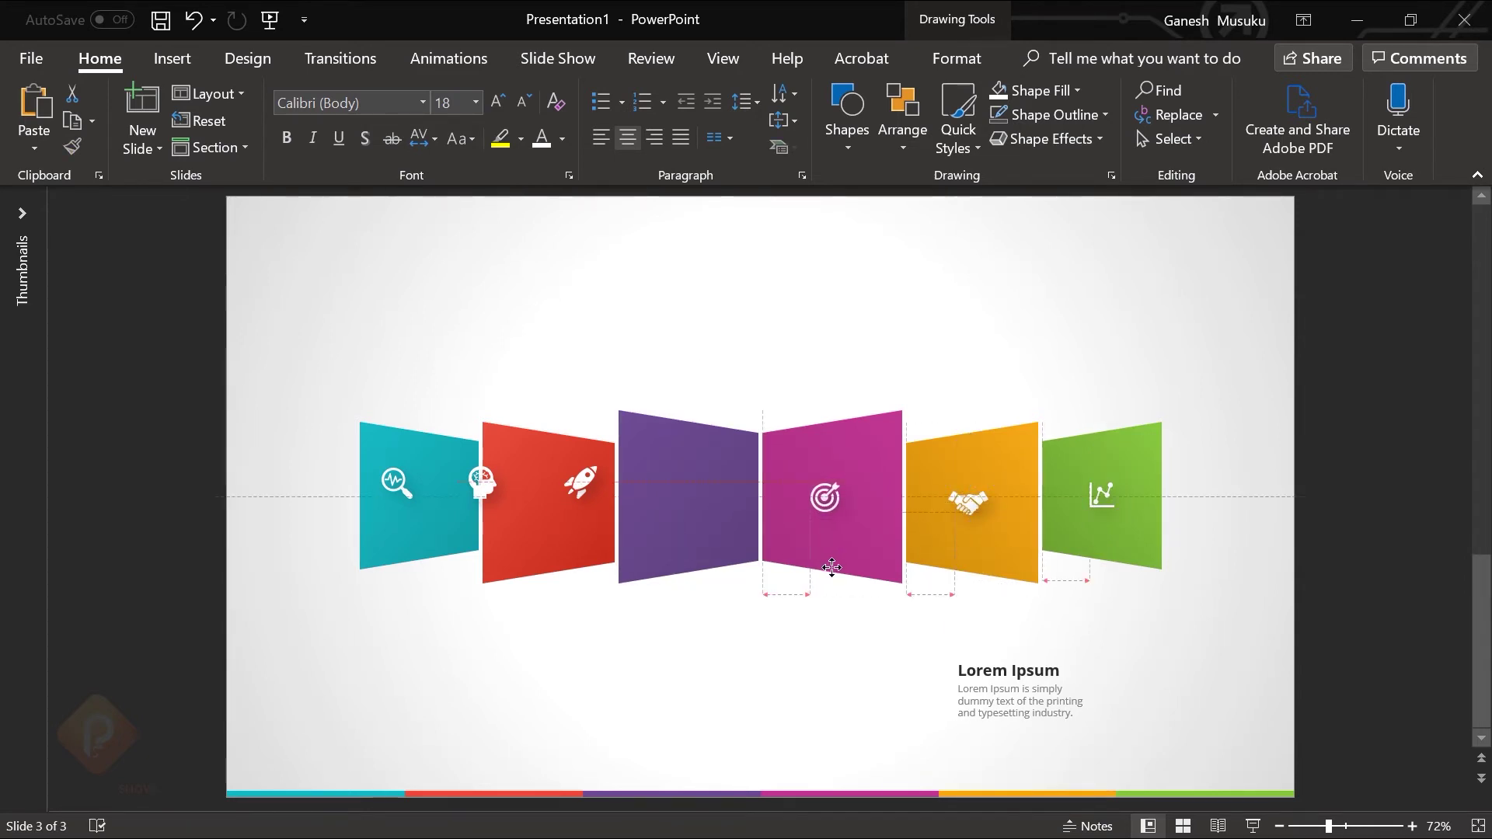
left_click_drag(583, 558, 699, 579)
left_click_drag(482, 483, 554, 503)
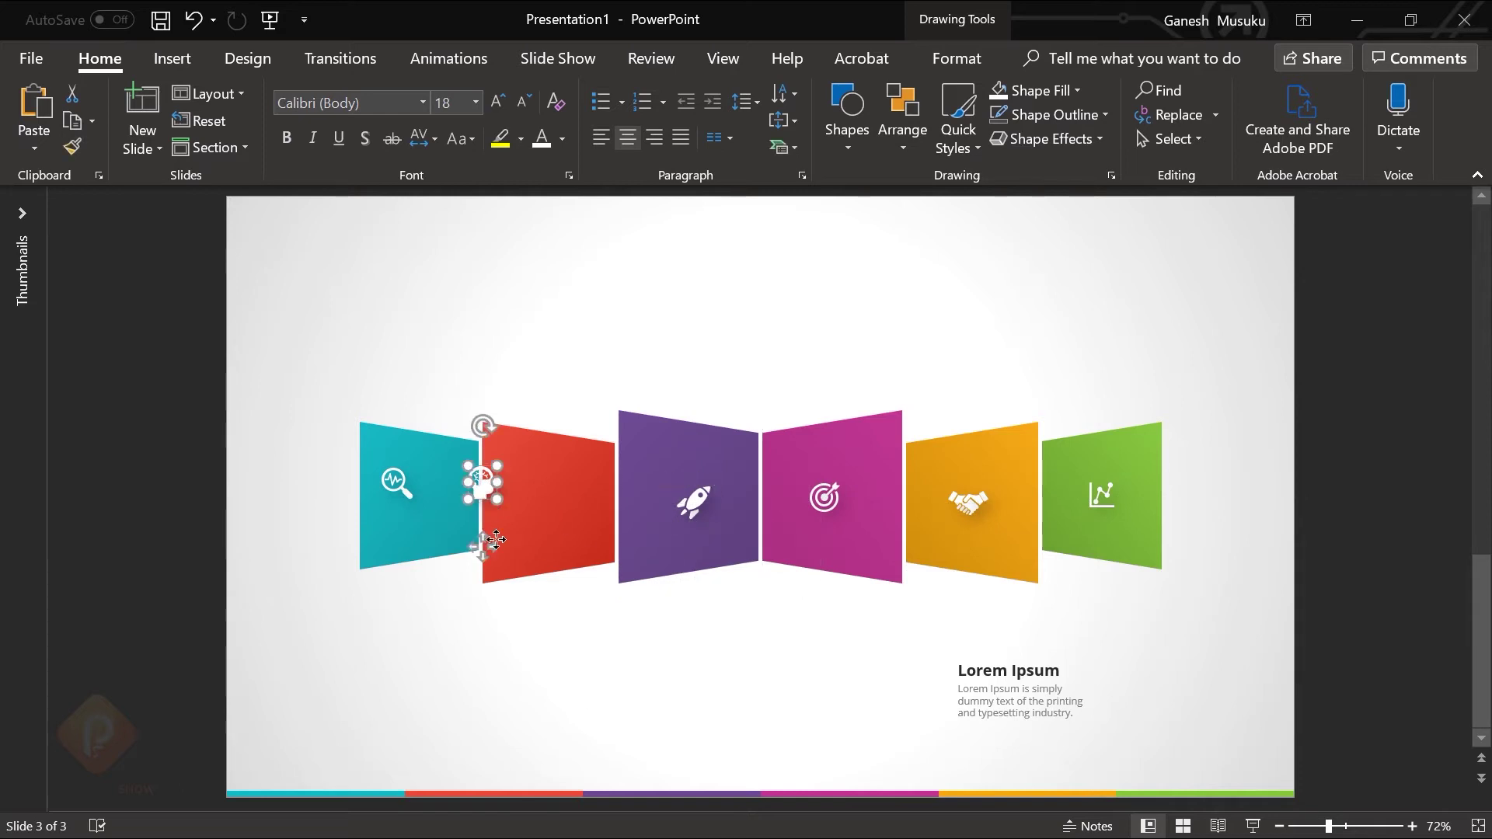
left_click_drag(407, 554, 431, 571)
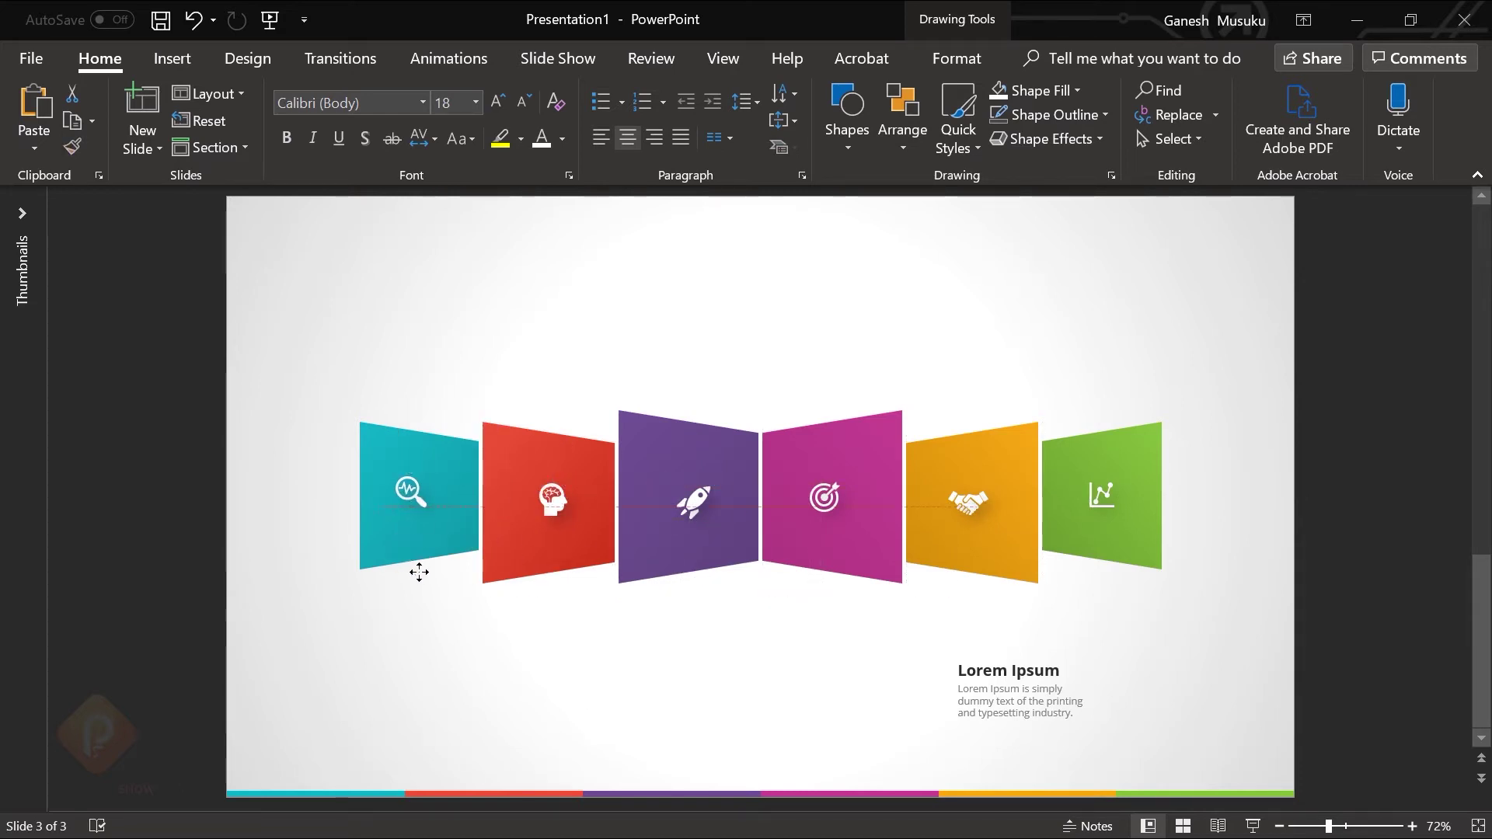
left_click_drag(692, 505, 694, 503)
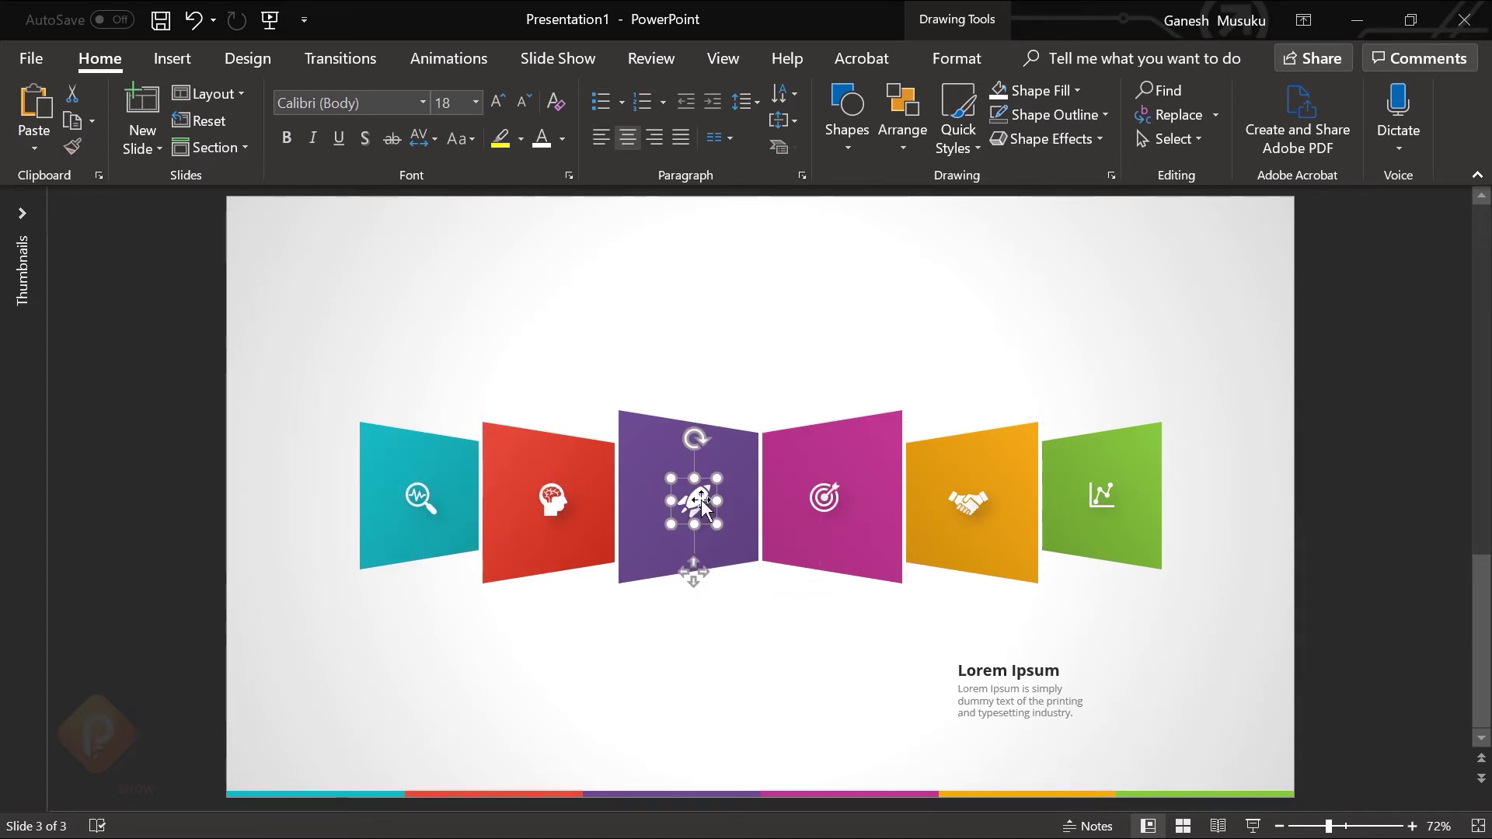
left_click(1348, 471)
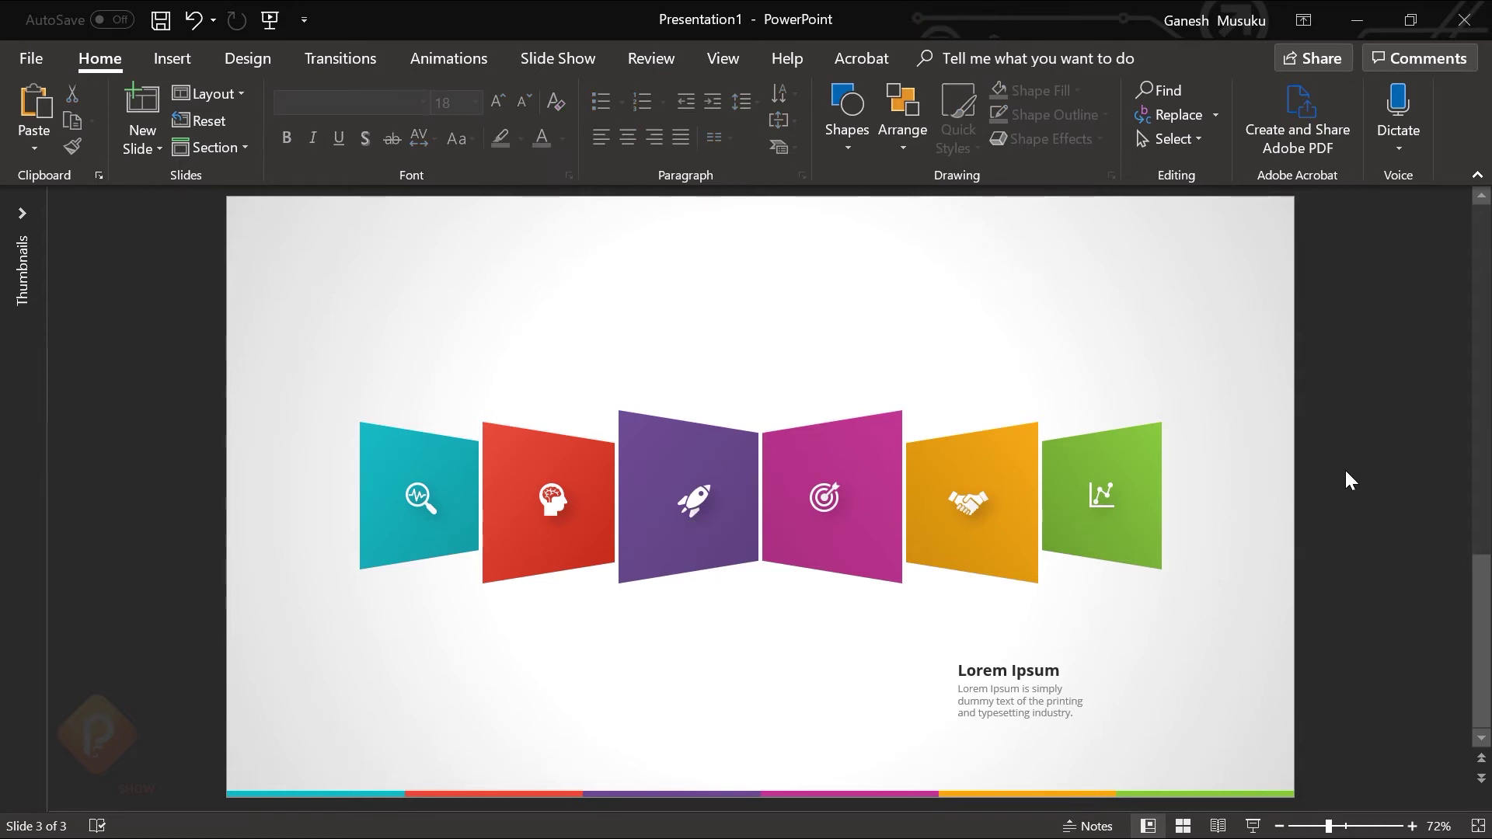
Step: Draw a short black vertical line below the teal panel, ending in an oval dot
left_click(849, 148)
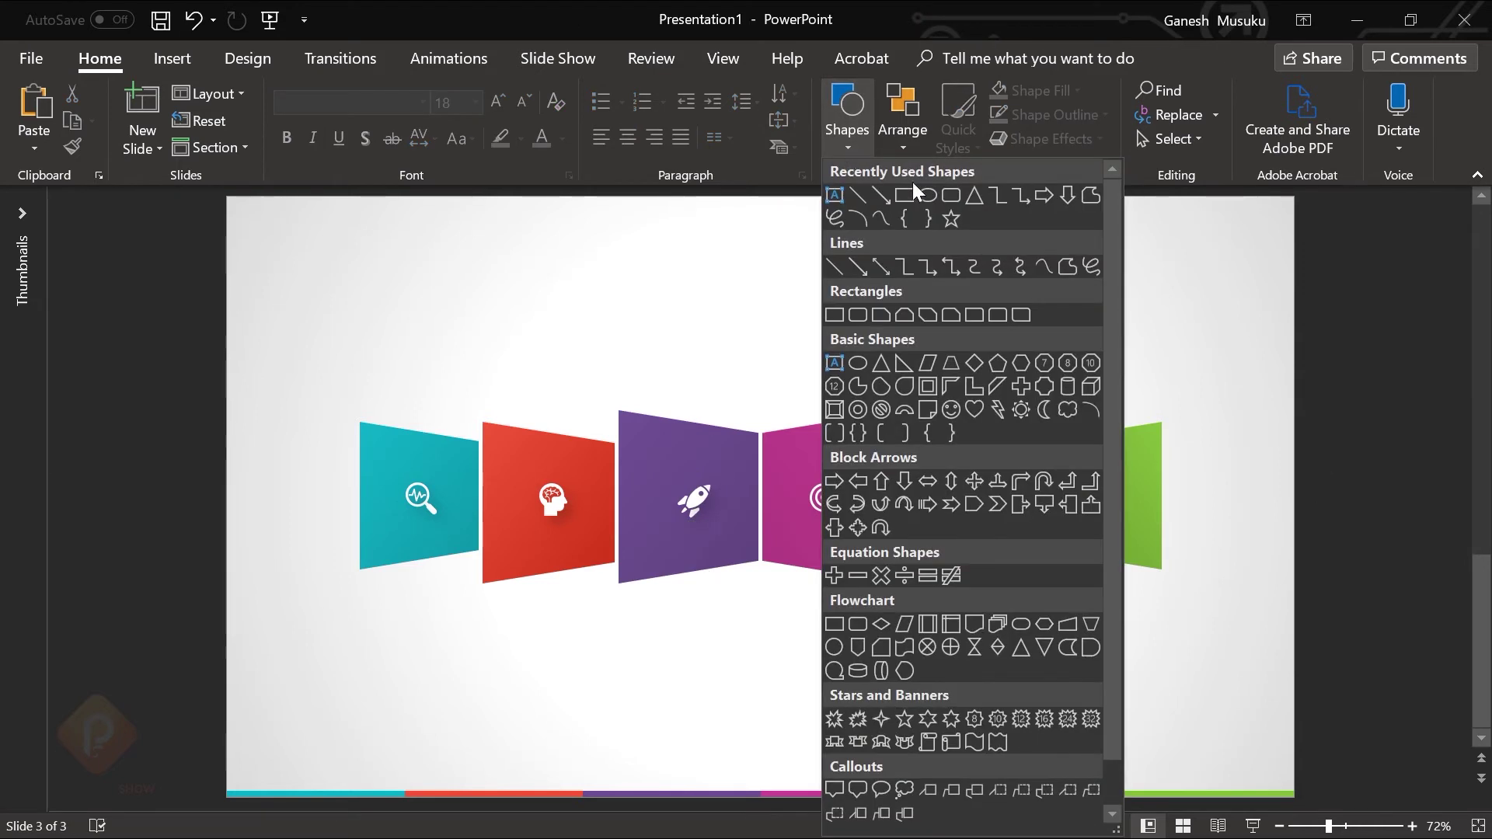
left_click(860, 196)
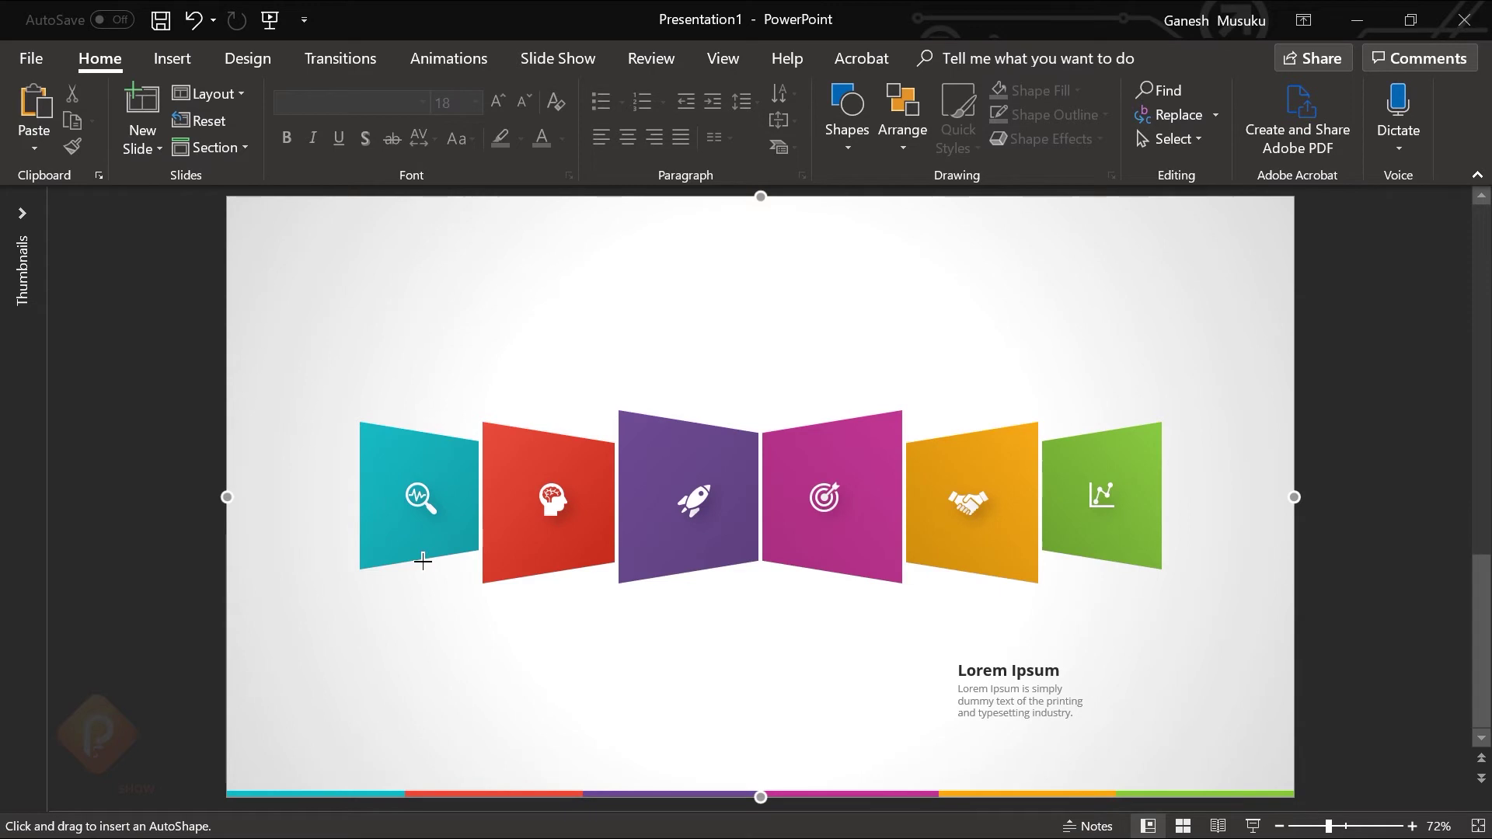
left_click_drag(422, 570, 421, 615)
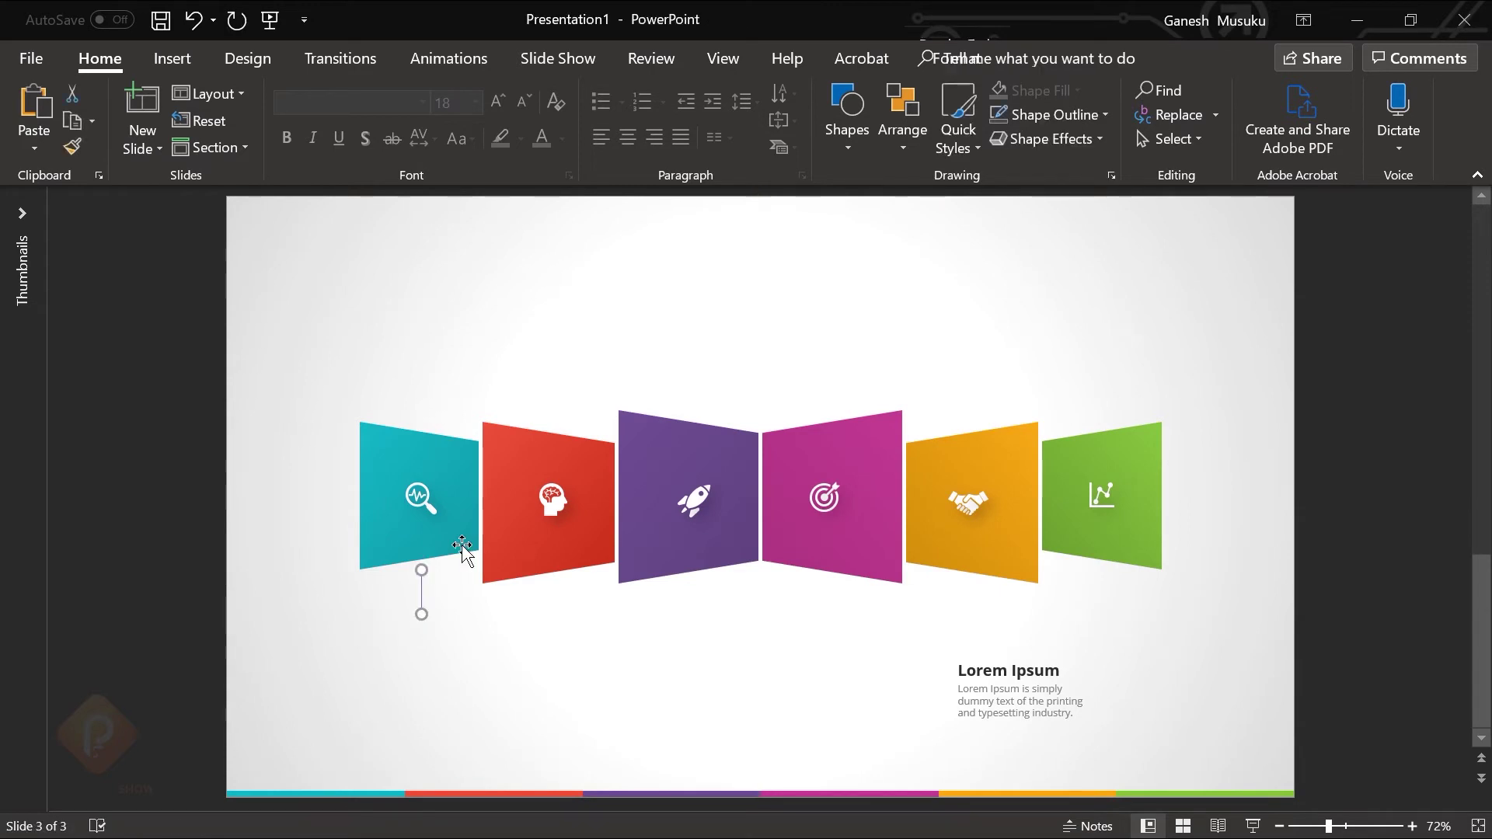
left_click(1113, 176)
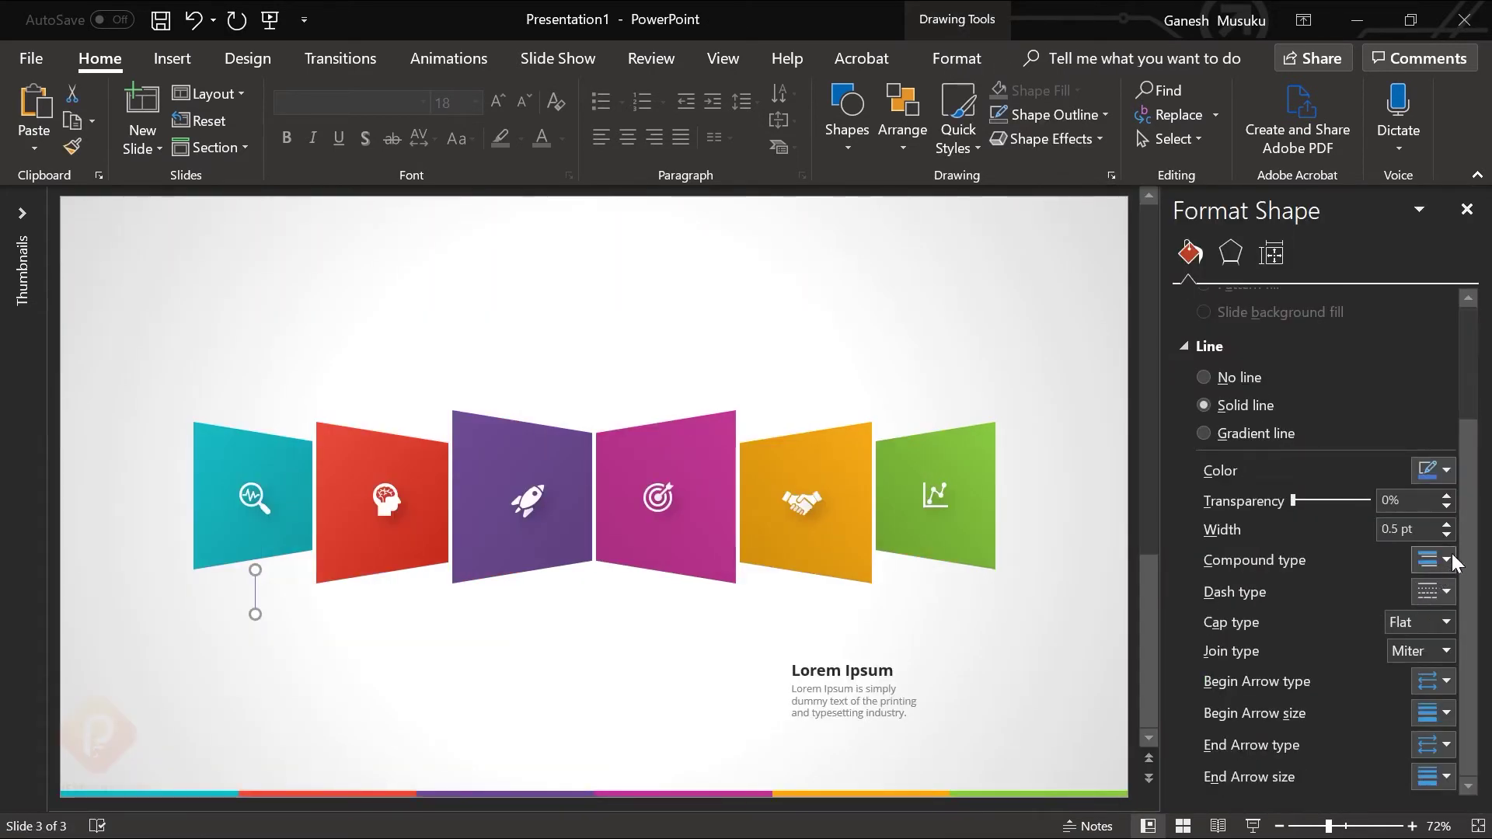
left_click(1434, 470)
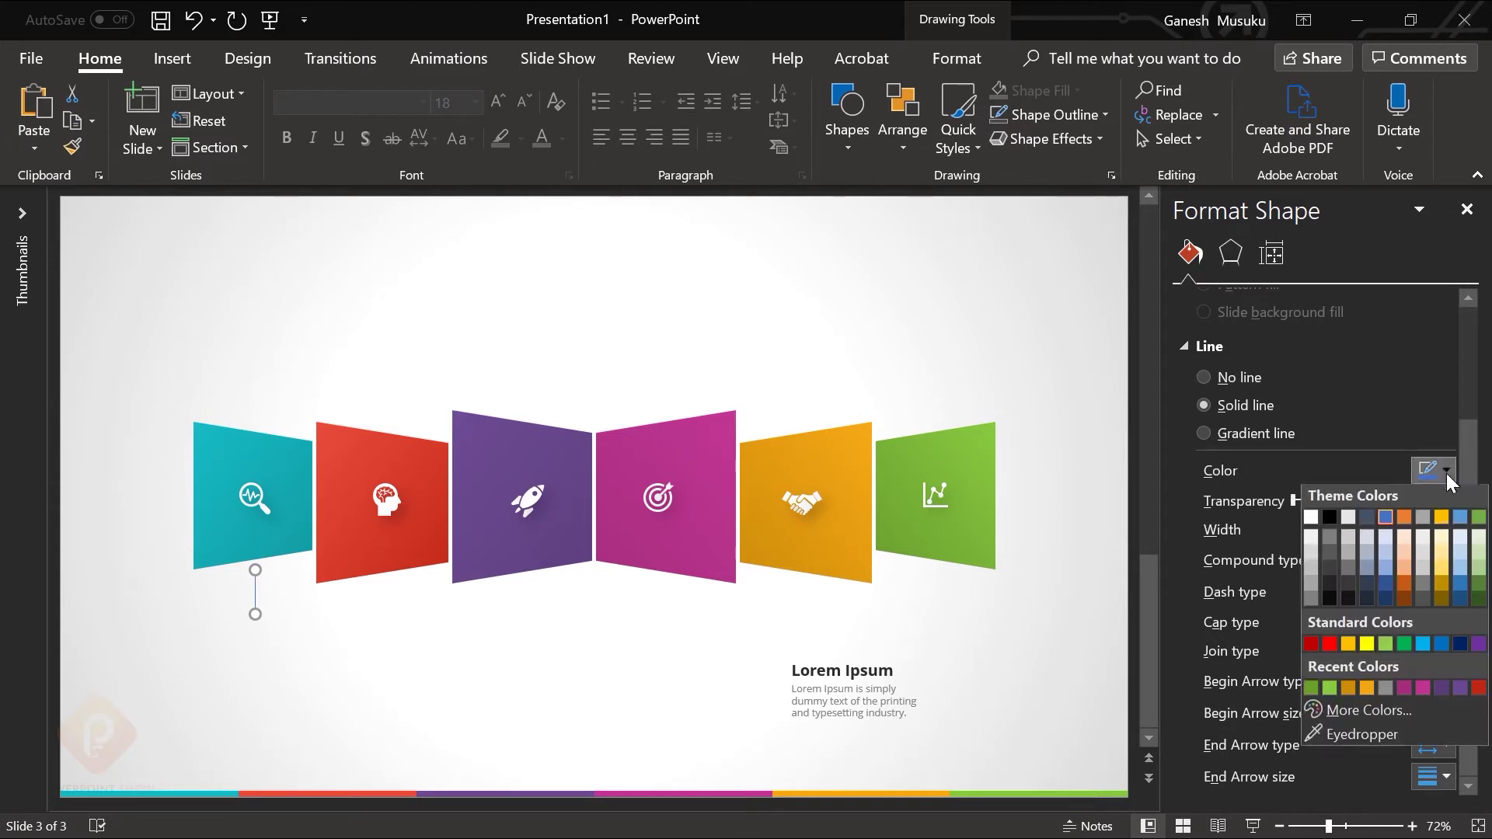
left_click(1330, 520)
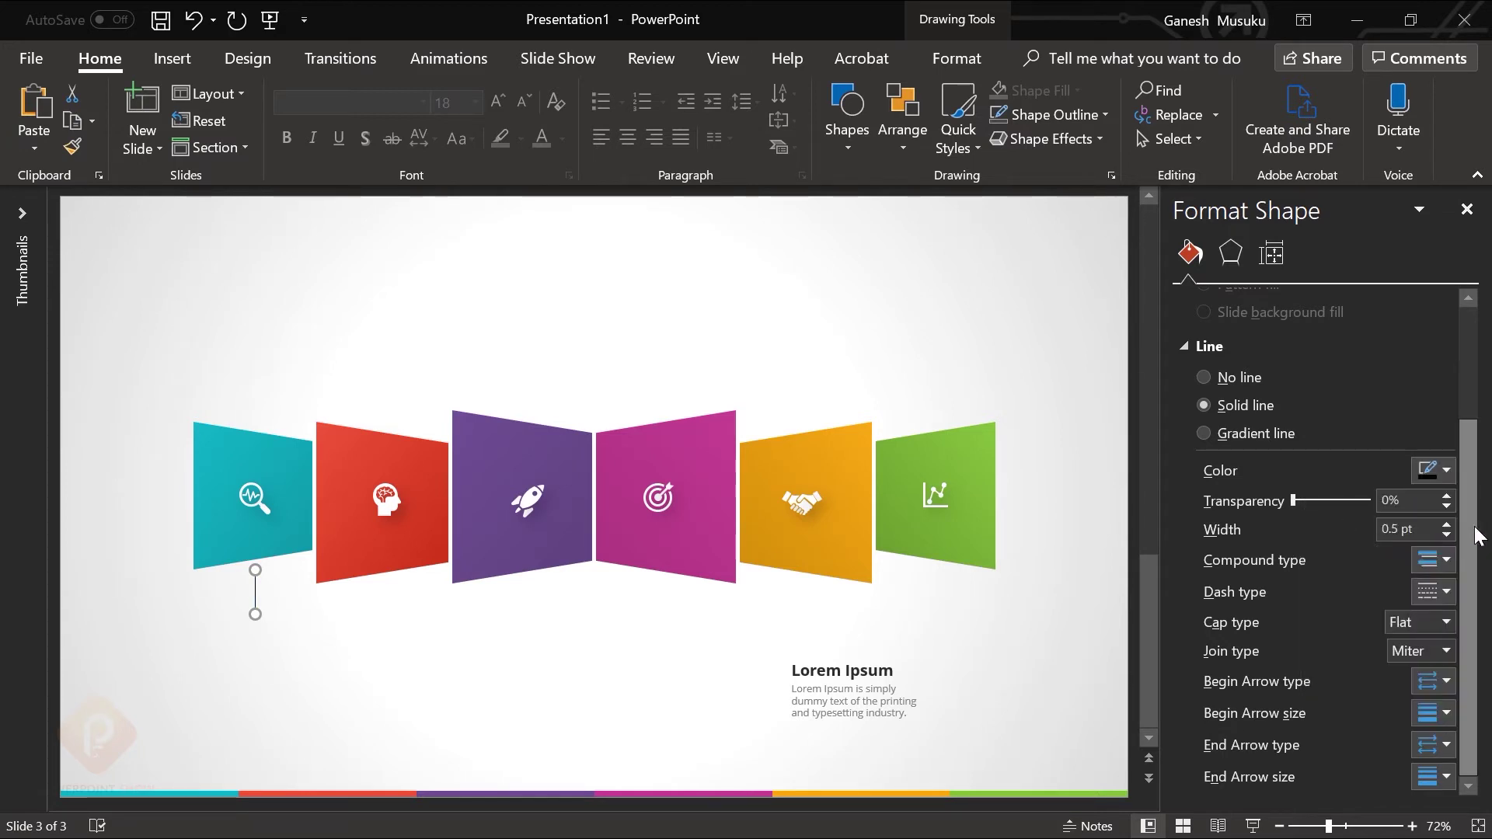
left_click(1442, 747)
left_click(1469, 712)
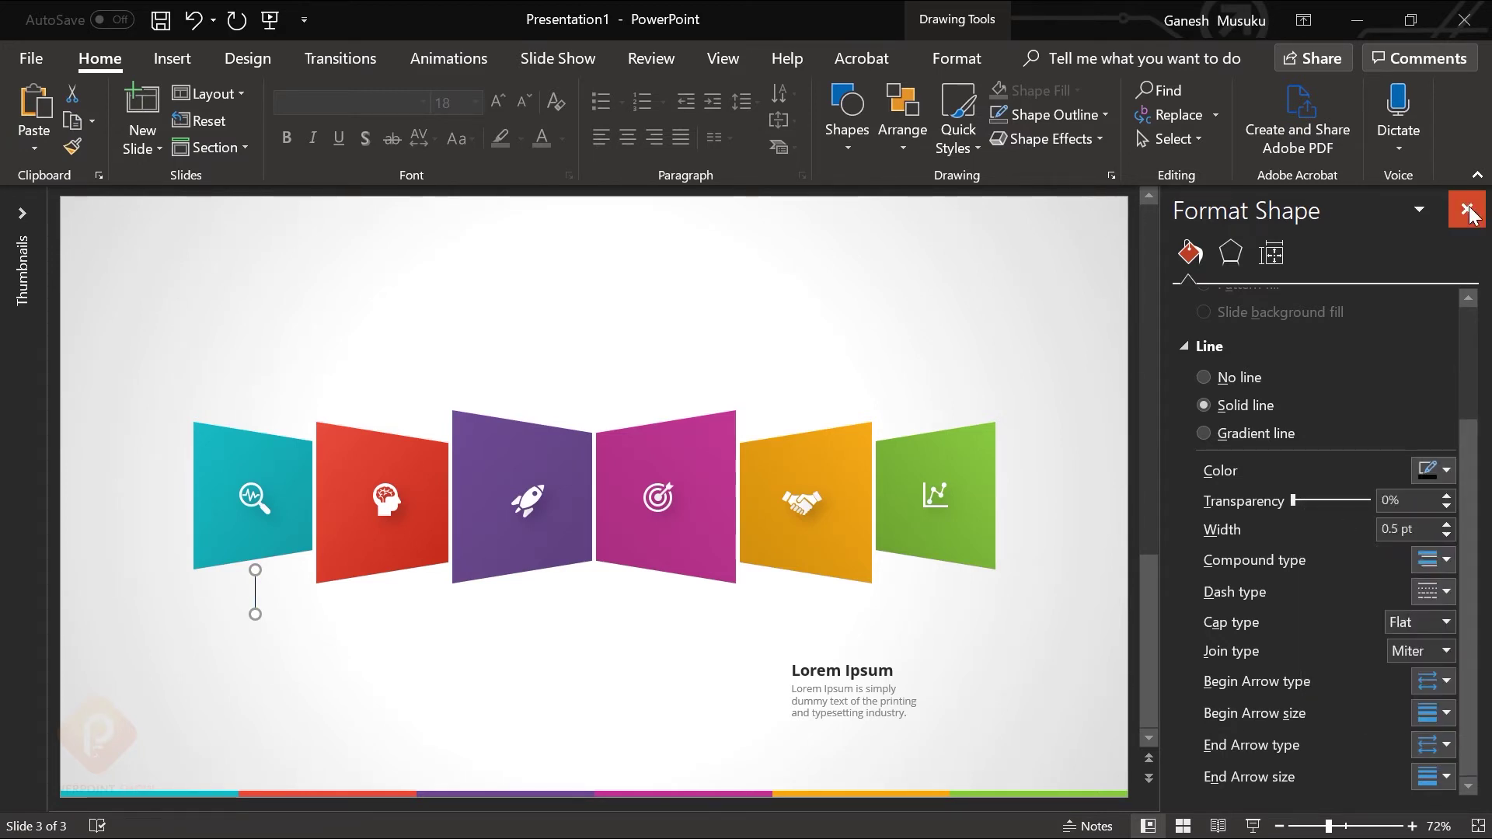
Step: Settle the connector line just under the teal panel
left_click(1466, 209)
left_click_drag(420, 595, 419, 580)
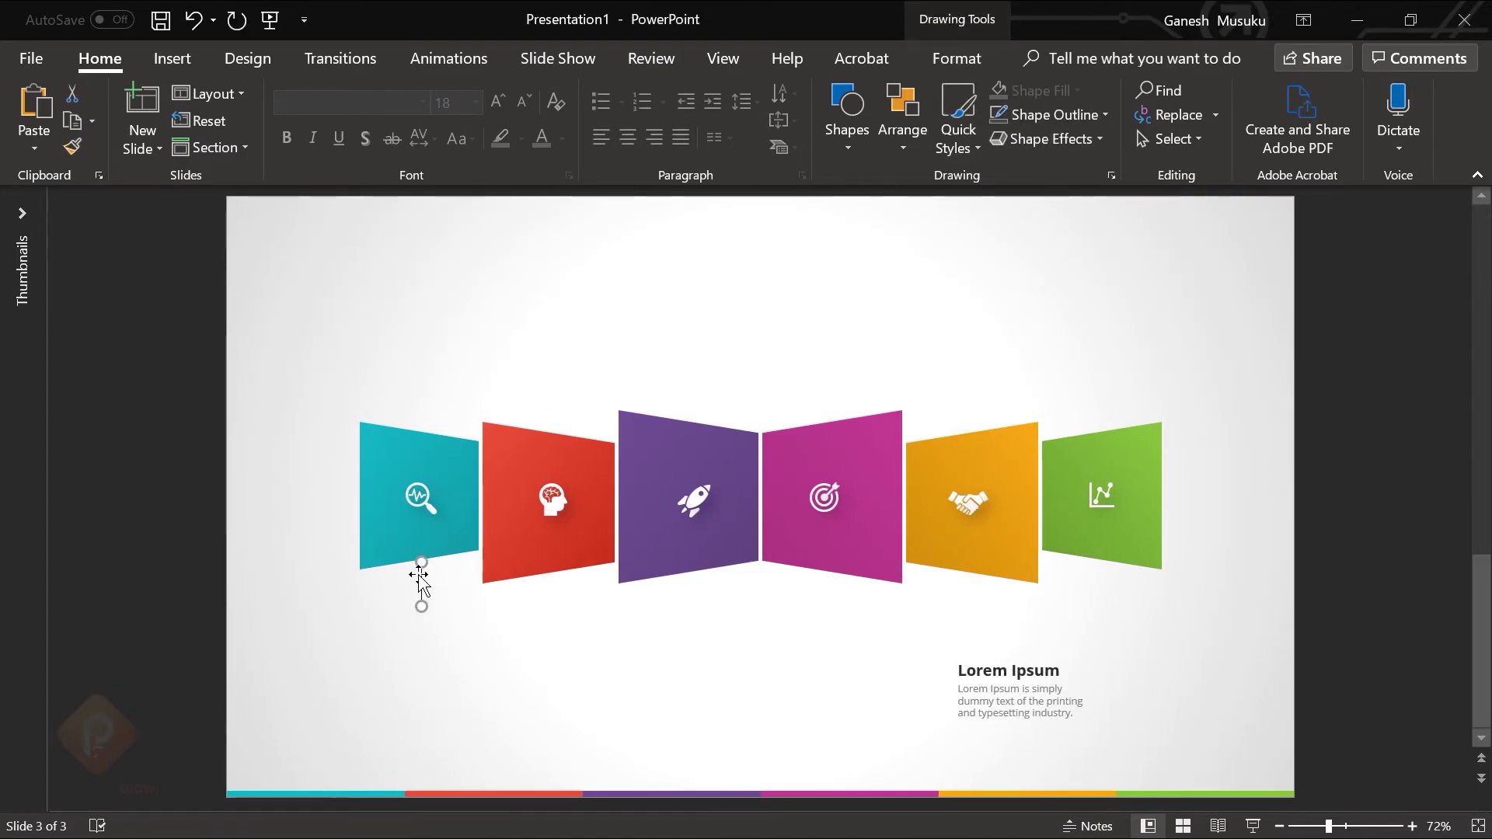
left_click(122, 454)
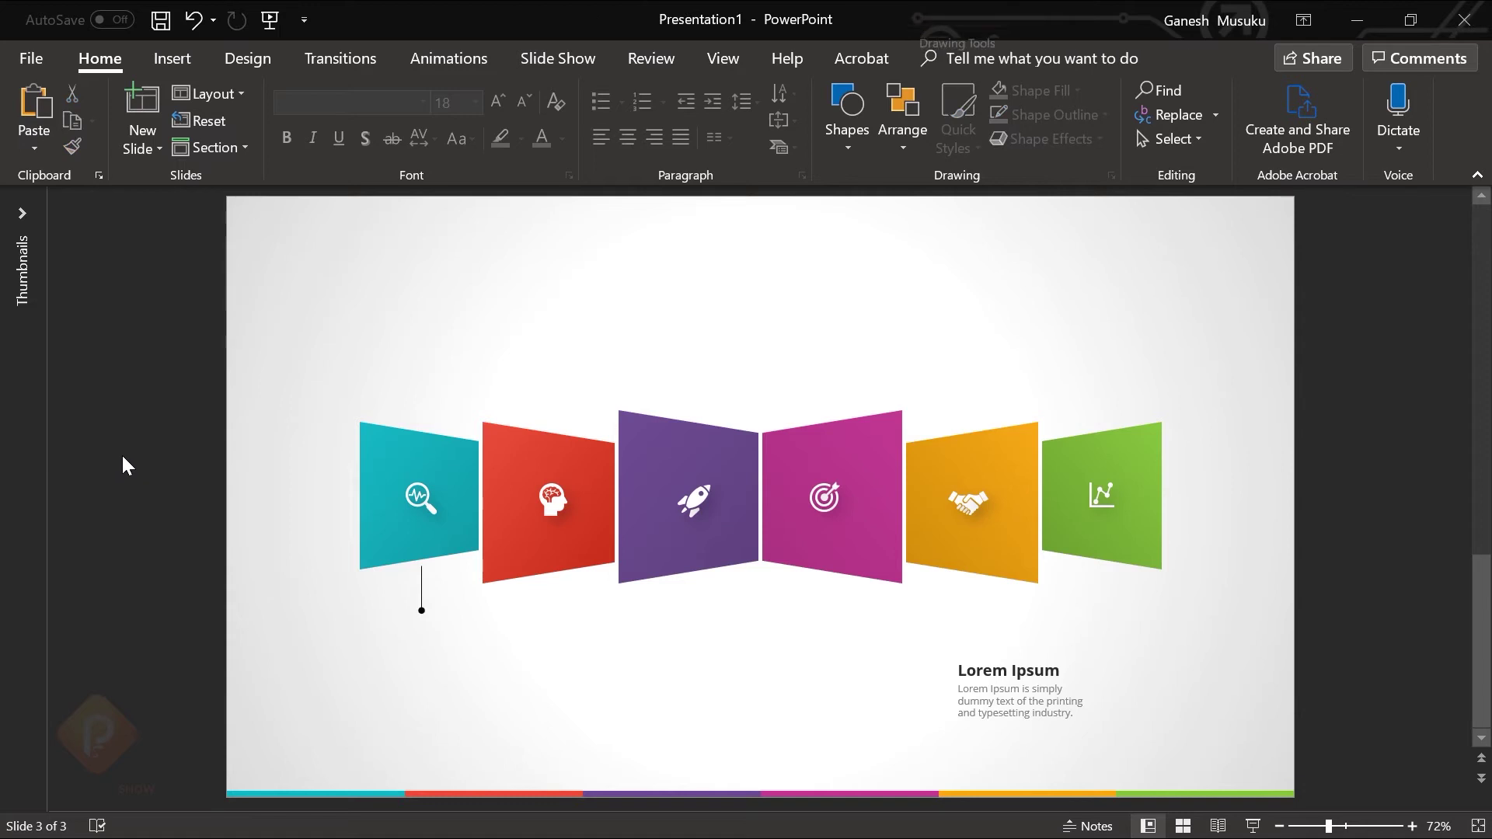
key("ctrl+z")
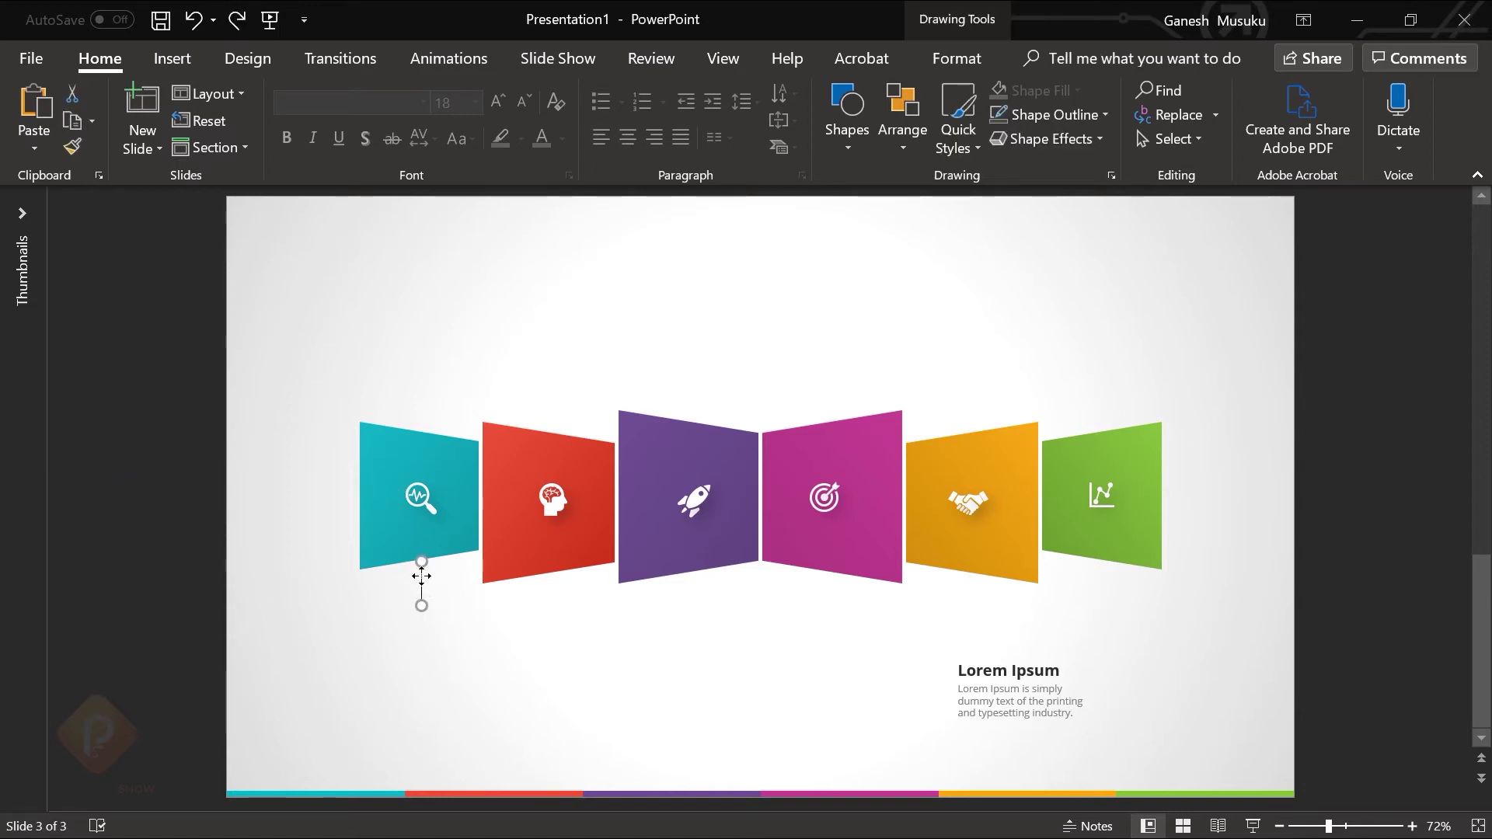
mouse_move(426, 572)
left_mouse_down()
mouse_move(694, 631)
mouse_move(975, 598)
left_mouse_up()
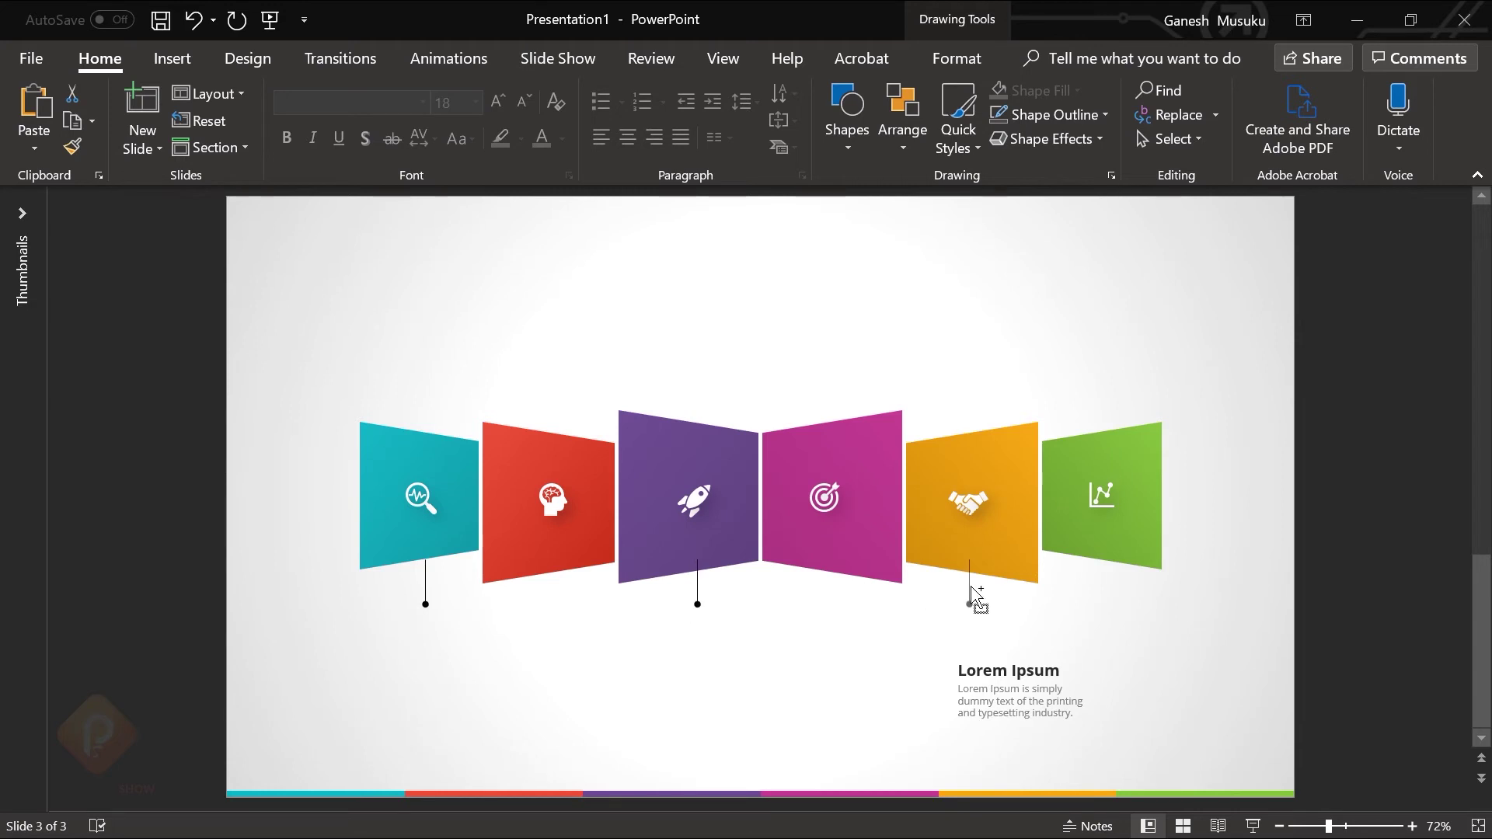
Step: Copy the connector under the purple and orange panels, group all three, and send them behind the panels
left_click(697, 587, "shift")
left_click(425, 587, "shift")
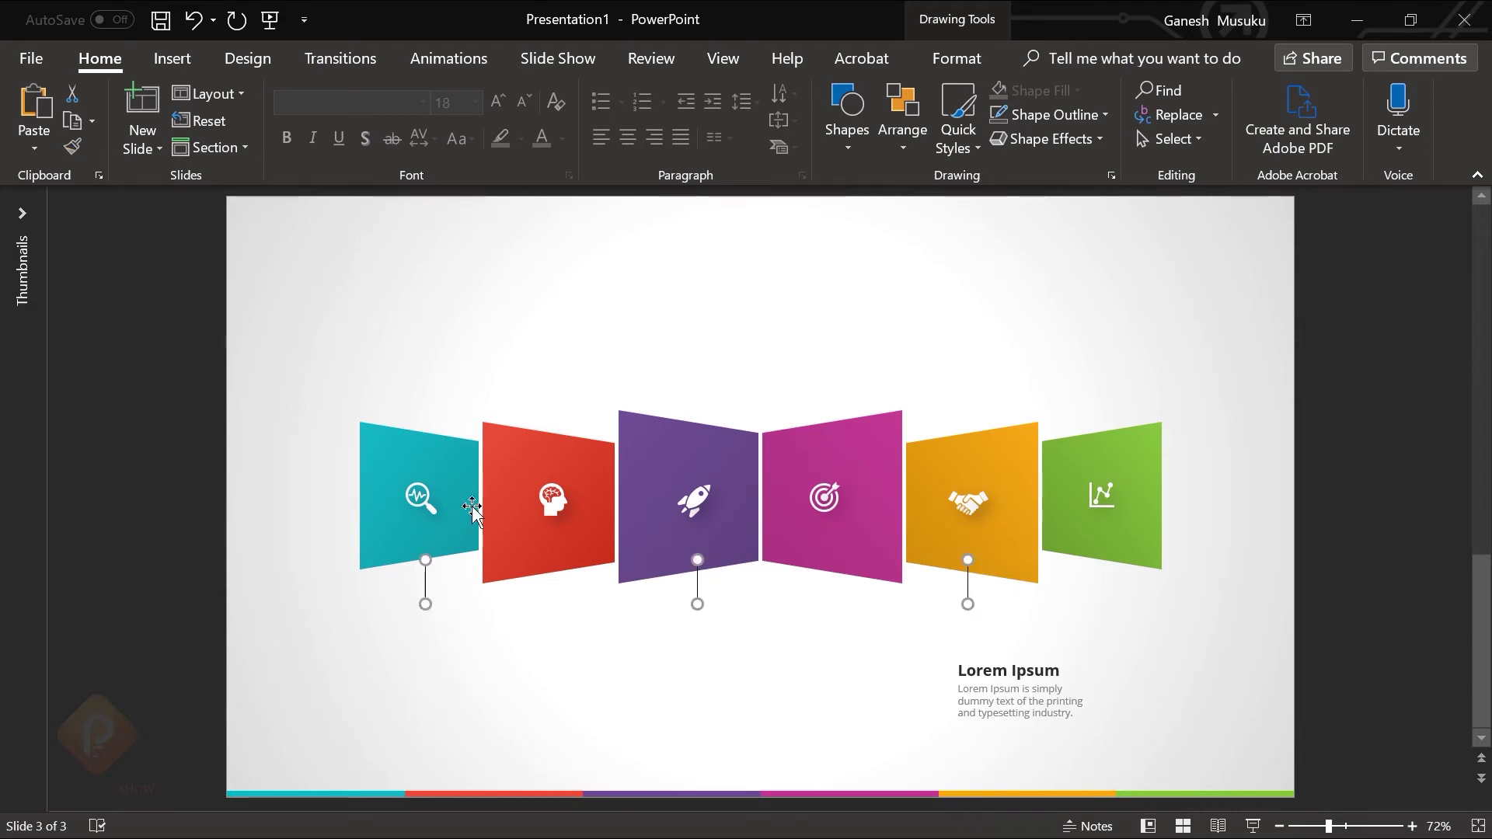
left_click(902, 148)
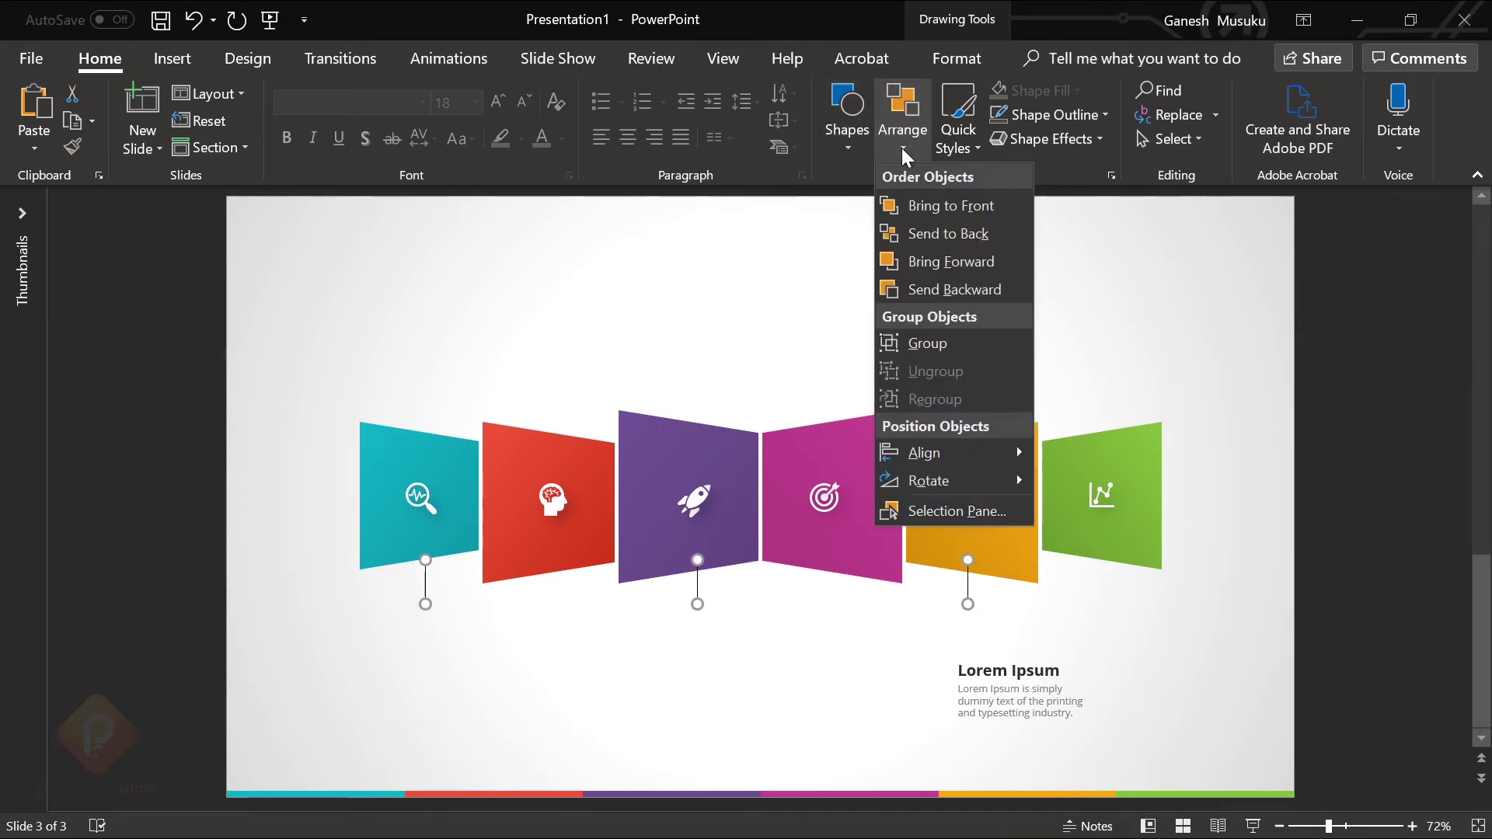
left_click(843, 144)
left_click(888, 138)
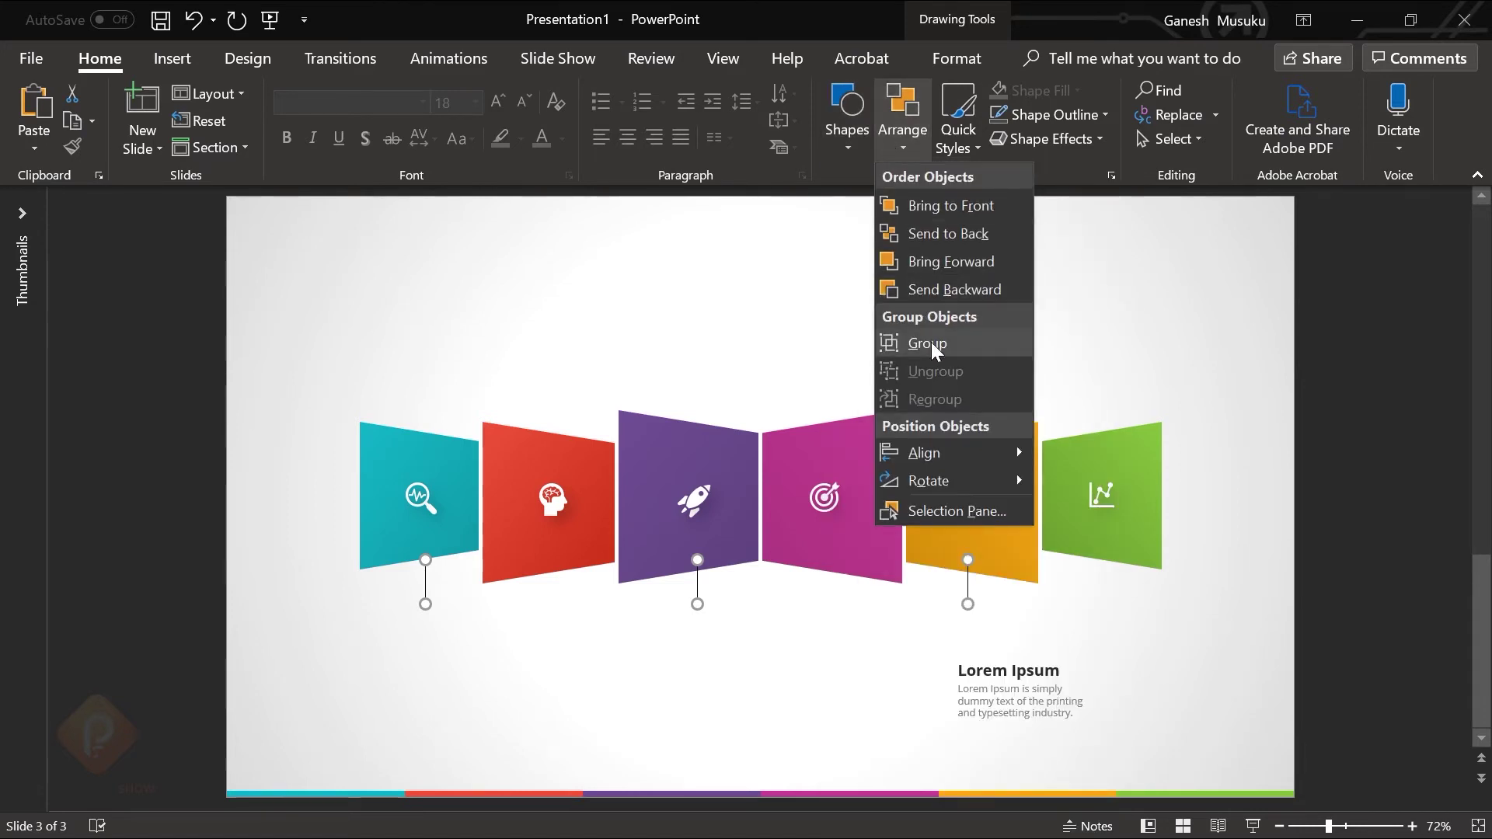
left_click(932, 342)
left_click(901, 148)
left_click(809, 233)
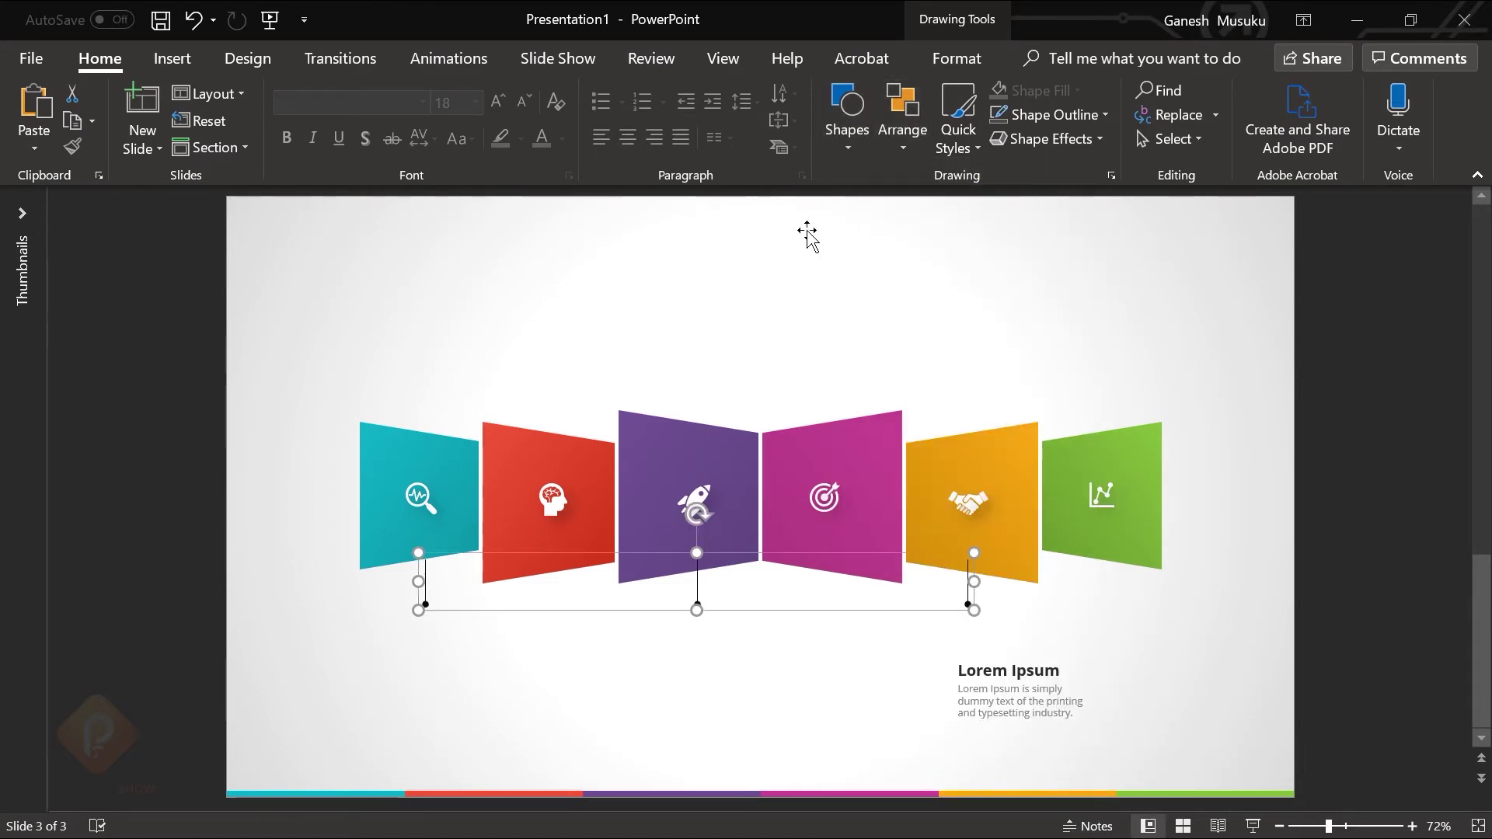
left_click(901, 140)
left_click(933, 230)
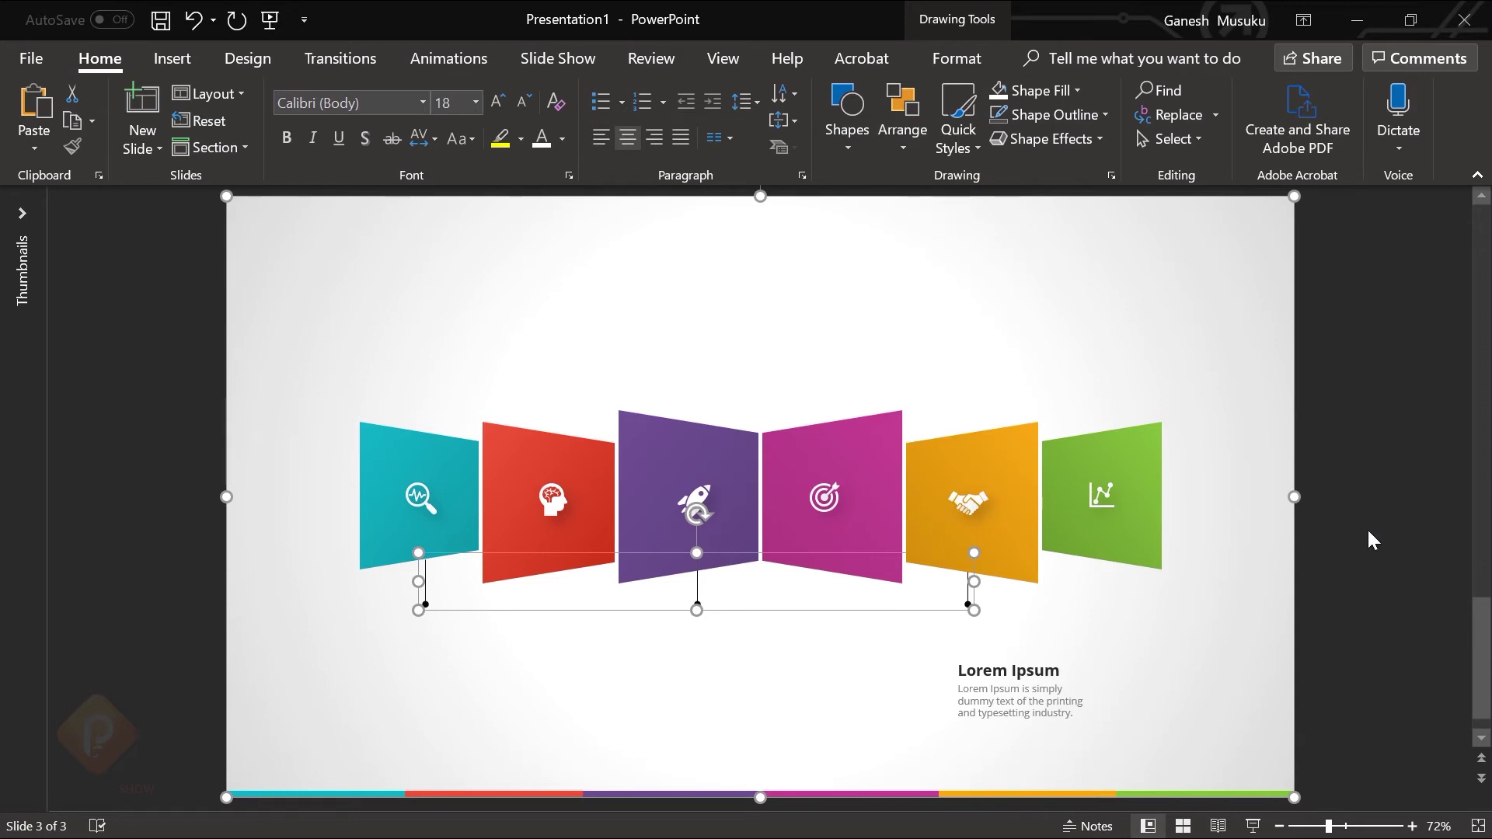
left_click(1415, 453)
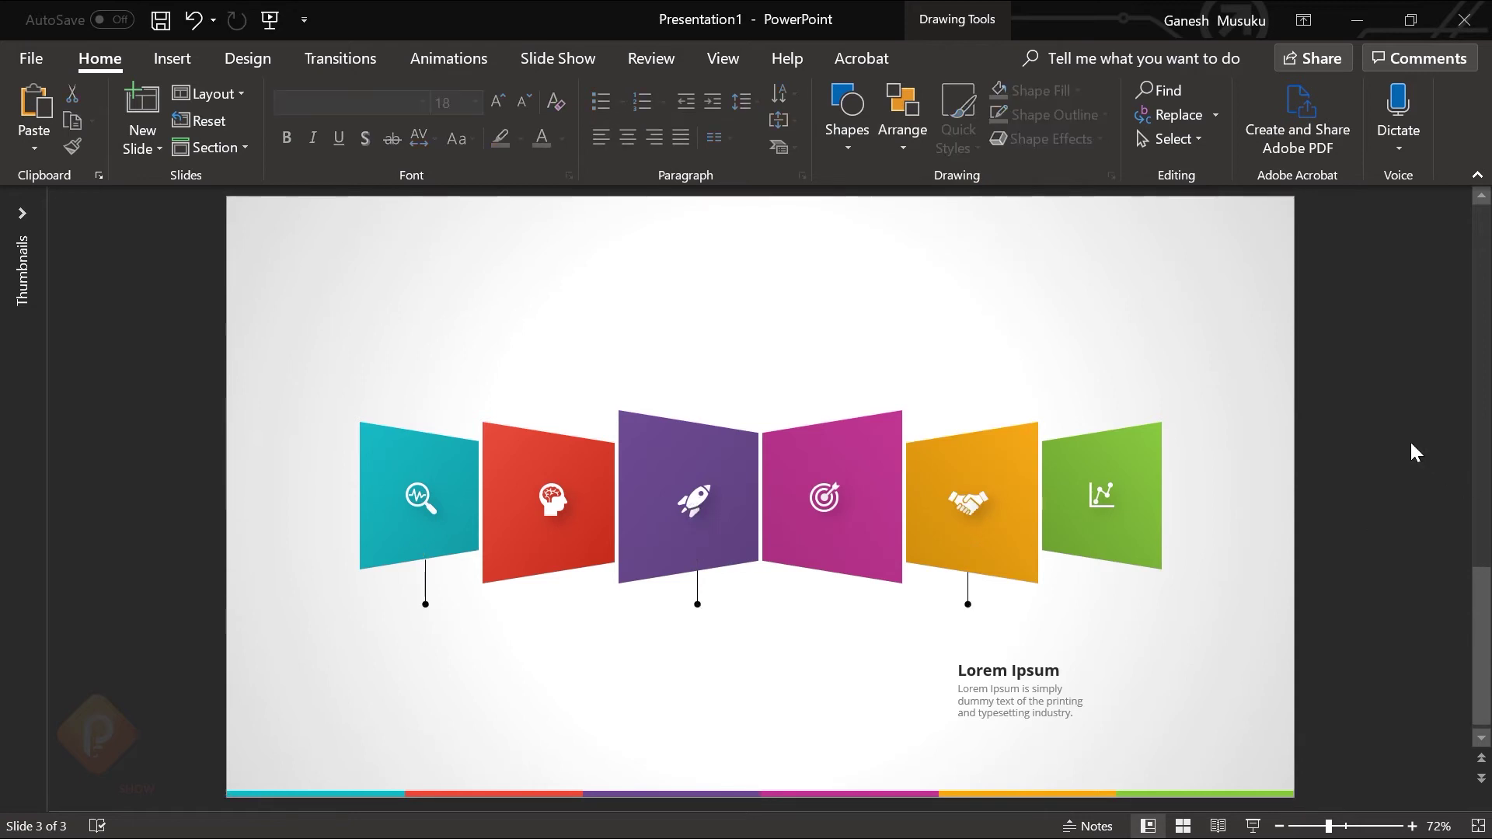
Step: Duplicate the connector group, flip it vertically above the red, magenta and green panels, and send it back
left_click(697, 598)
left_click_drag(726, 618, 727, 388)
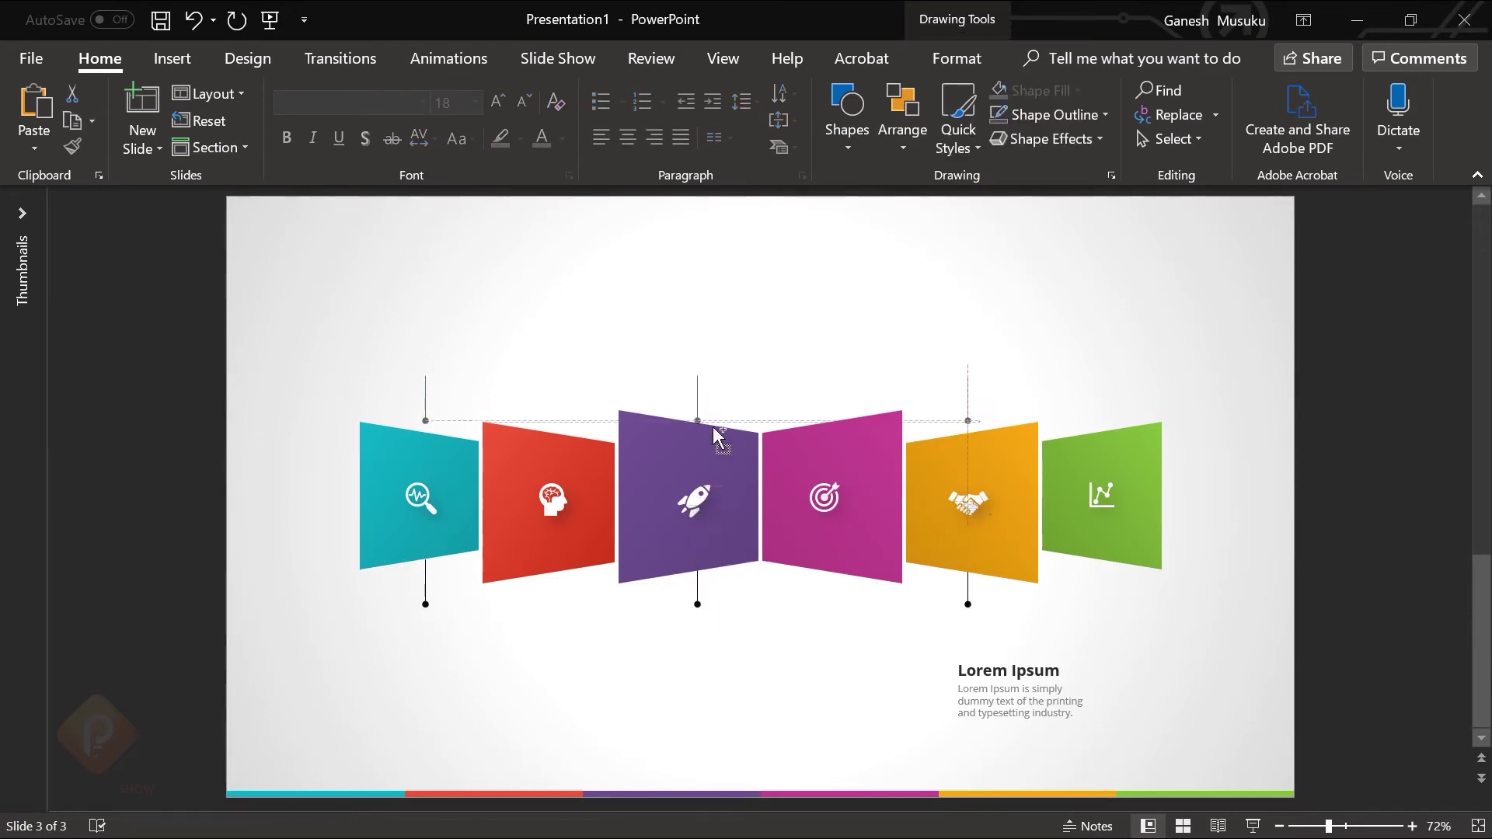
left_click(903, 124)
mouse_move(928, 481)
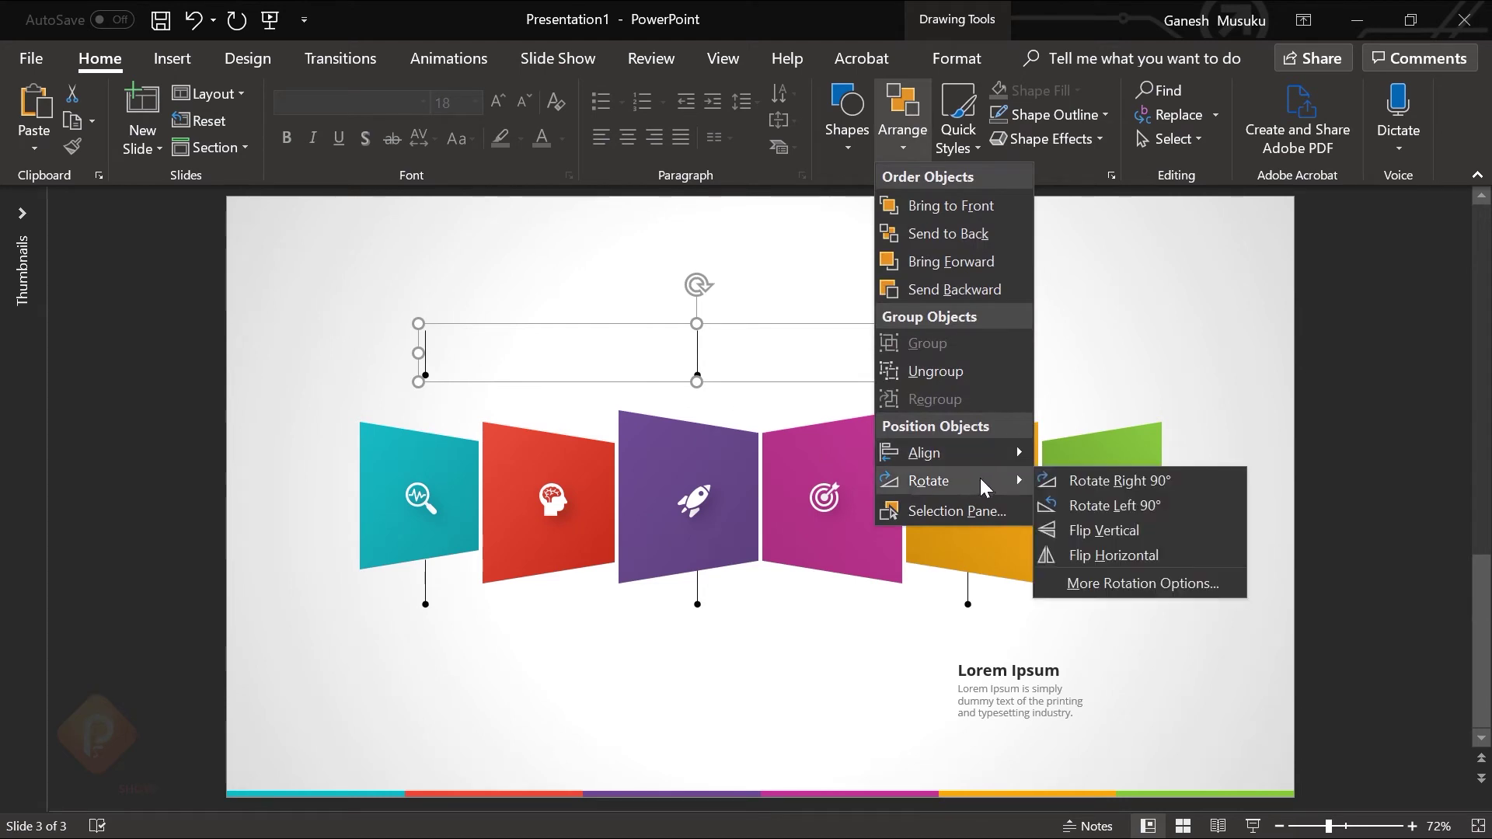
left_click(1096, 530)
left_click_drag(801, 369, 918, 442)
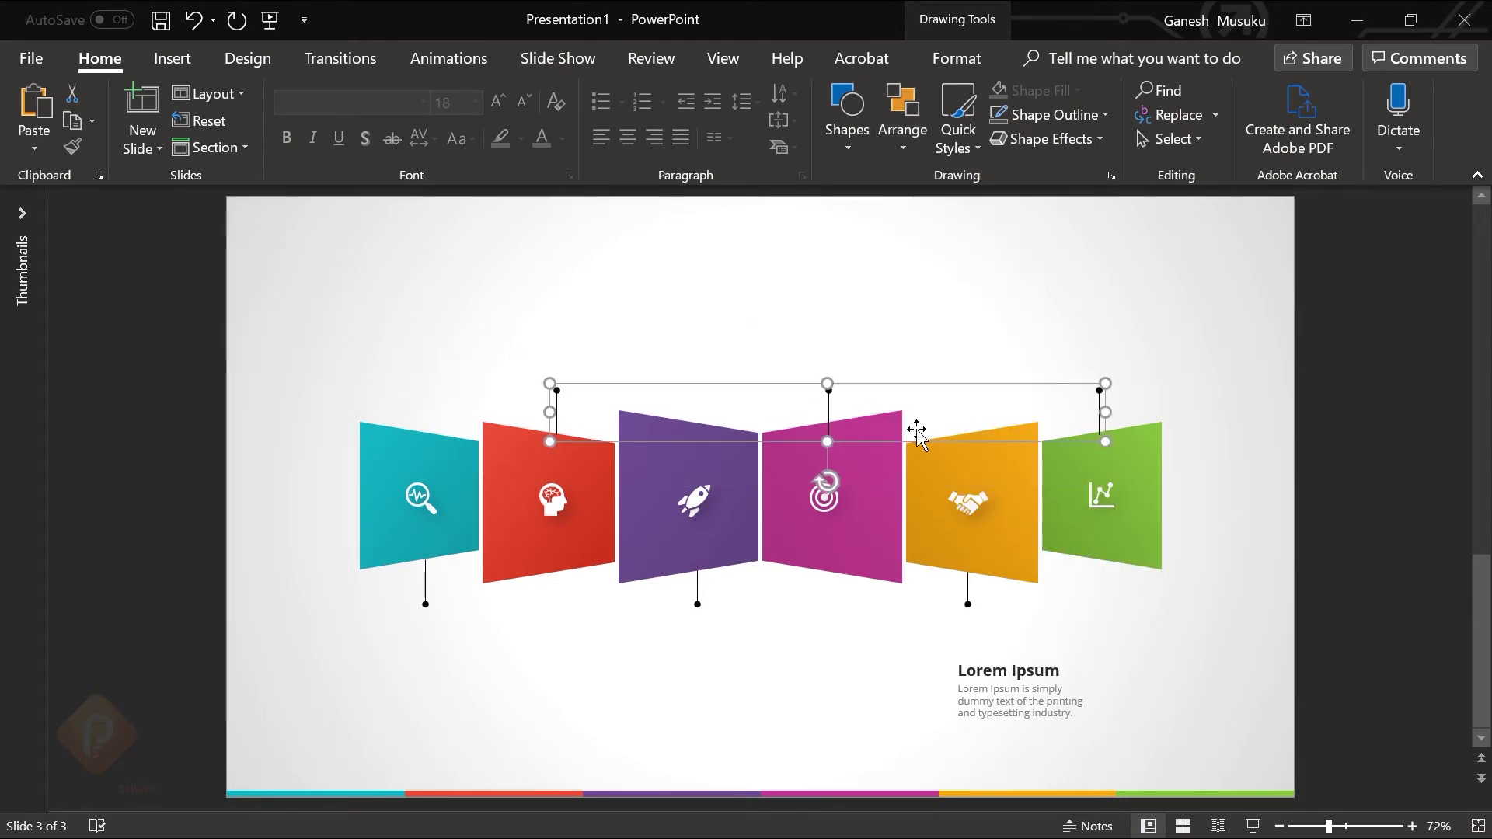
left_click(902, 258, "shift")
left_click(904, 147)
left_click(964, 233)
left_click(1343, 377)
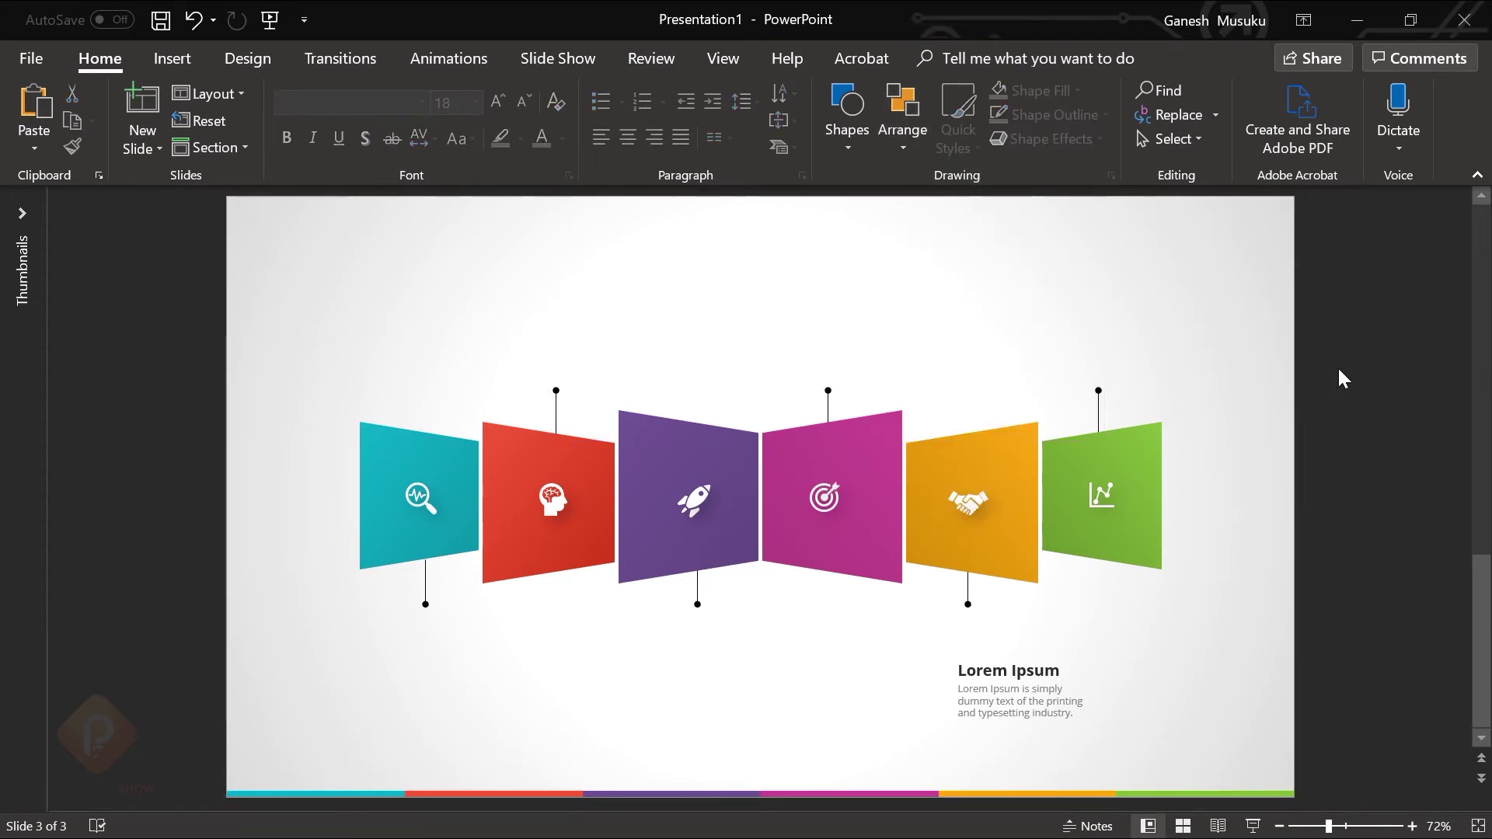
Step: Centre-align the Lorem Ipsum caption text
left_click(1062, 729)
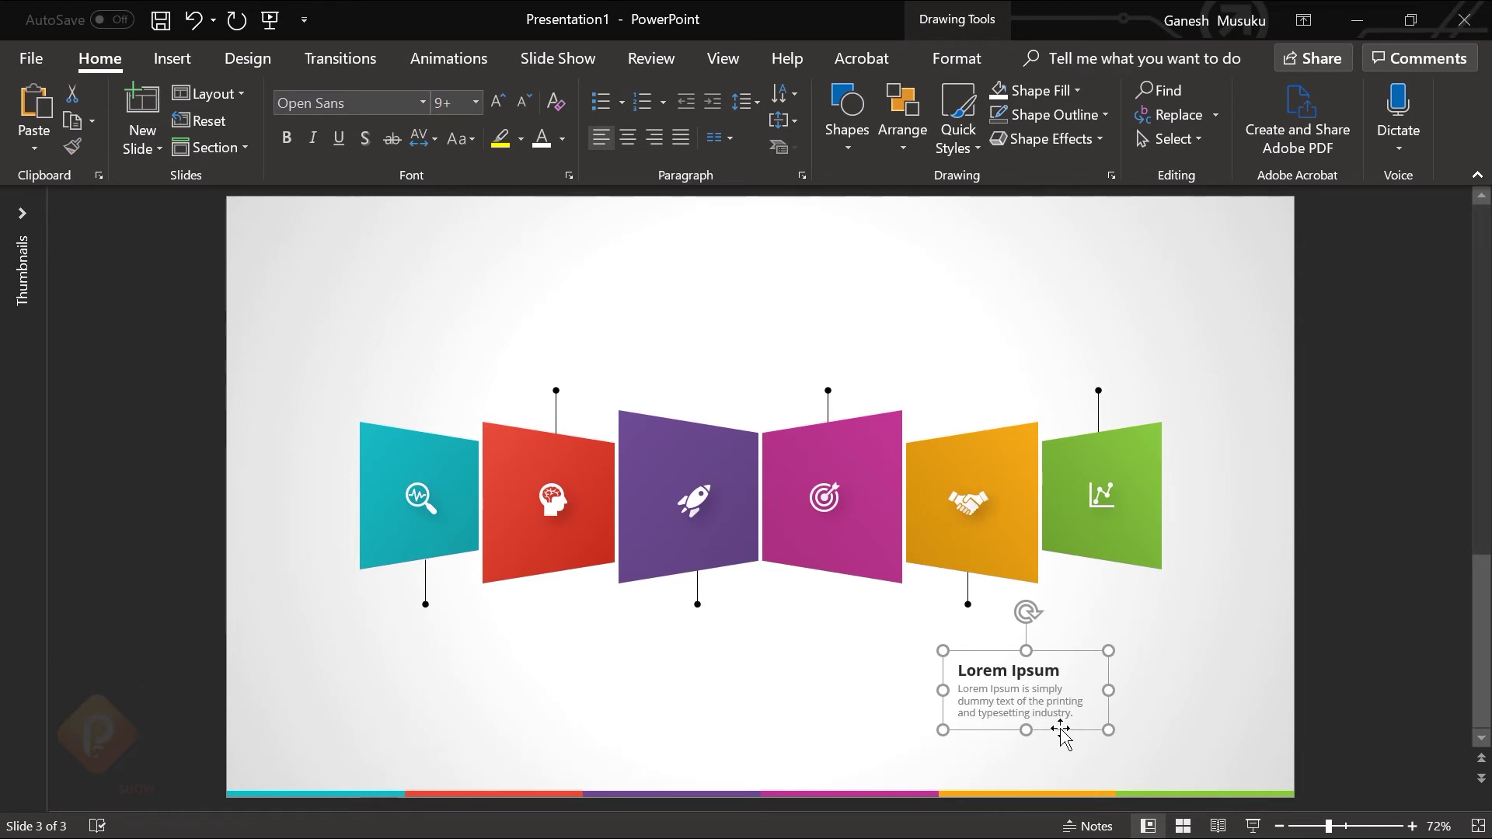
left_click(1368, 620)
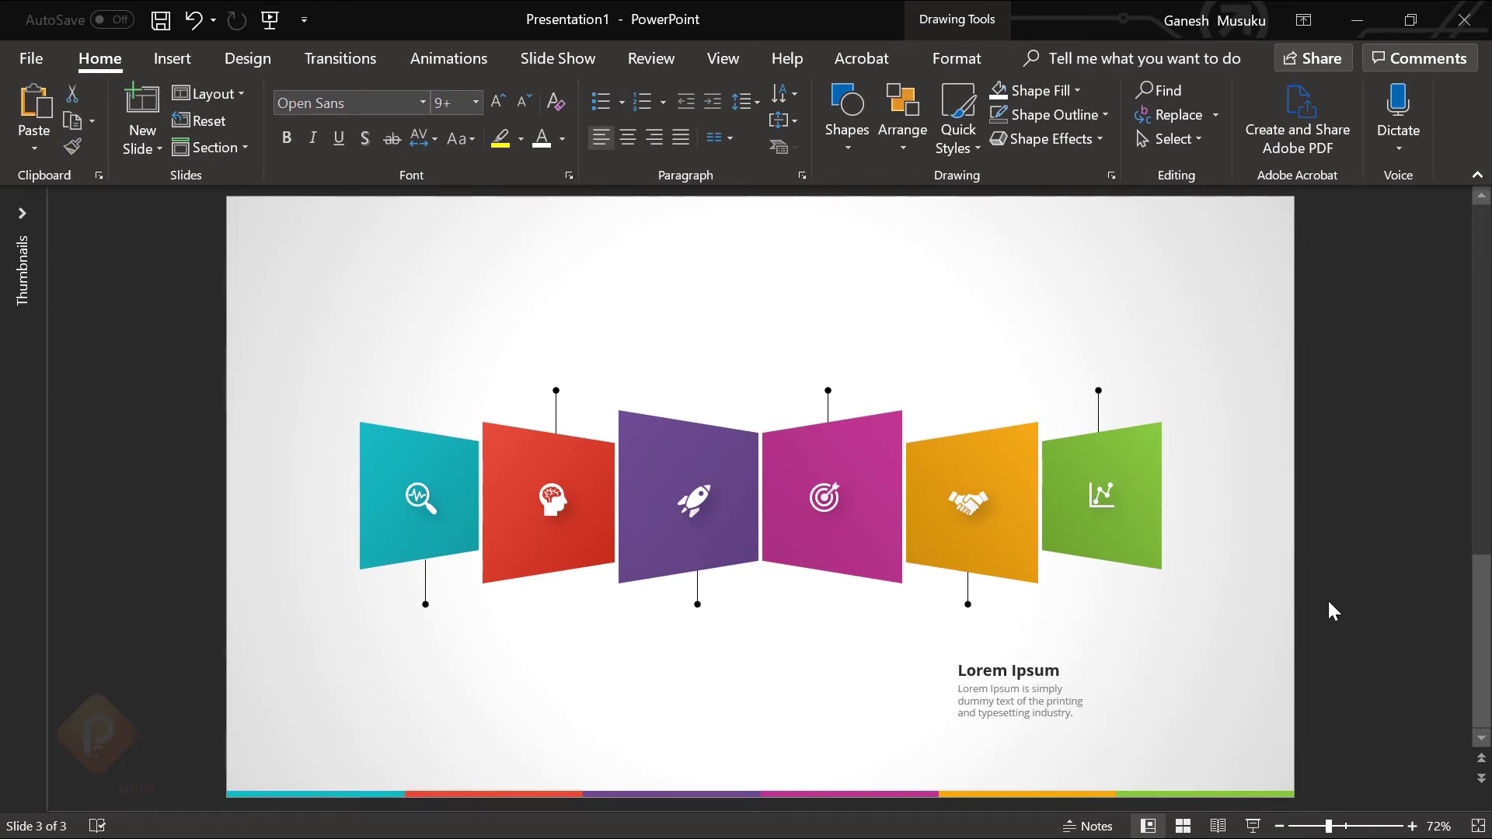
left_click(1010, 676)
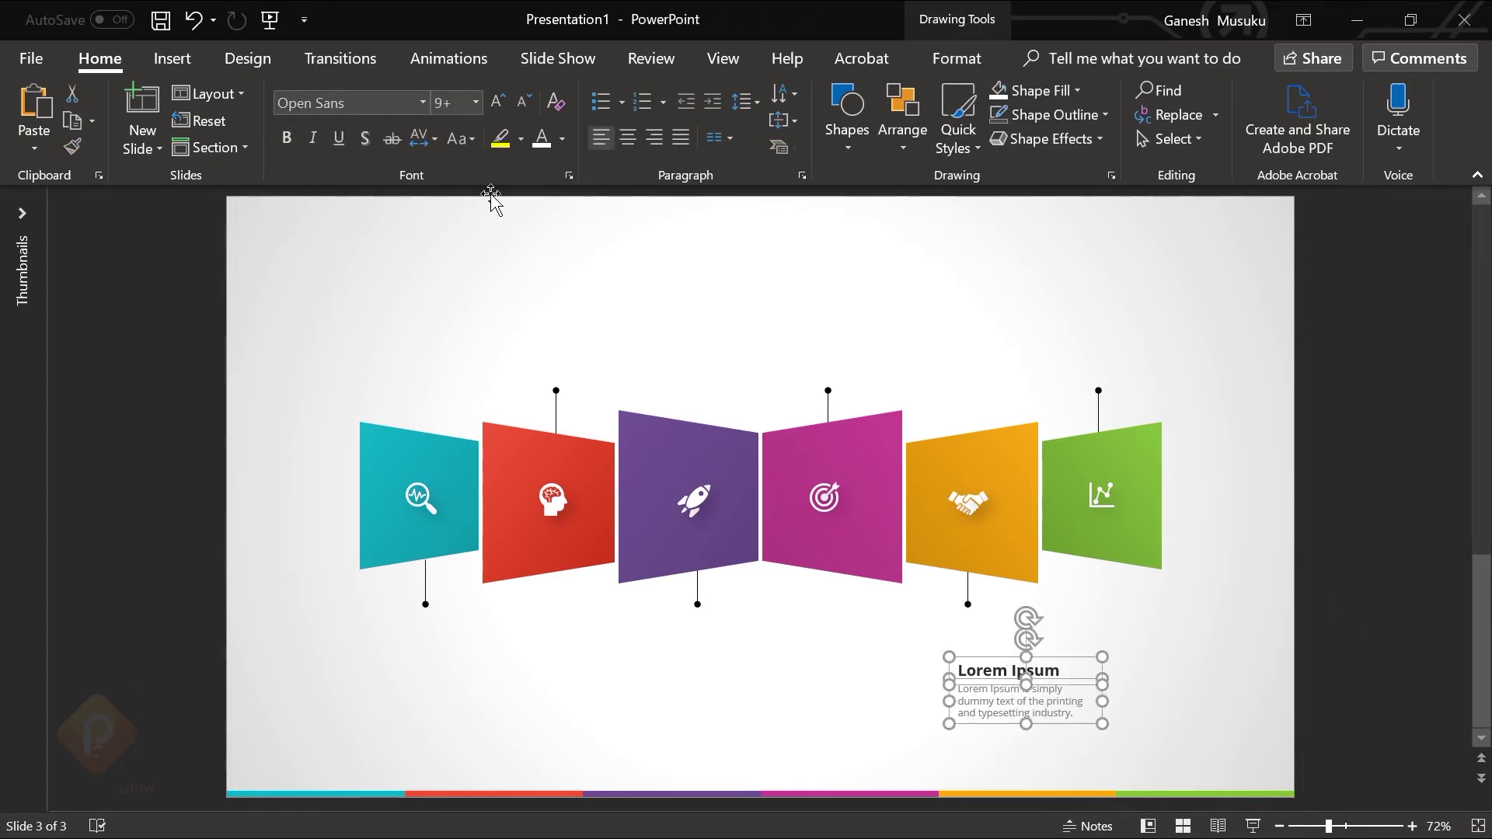
left_click(628, 138)
left_click(1372, 606)
Step: Move the caption under the teal connector and copy it under the purple panel
left_click_drag(1341, 635, 902, 766)
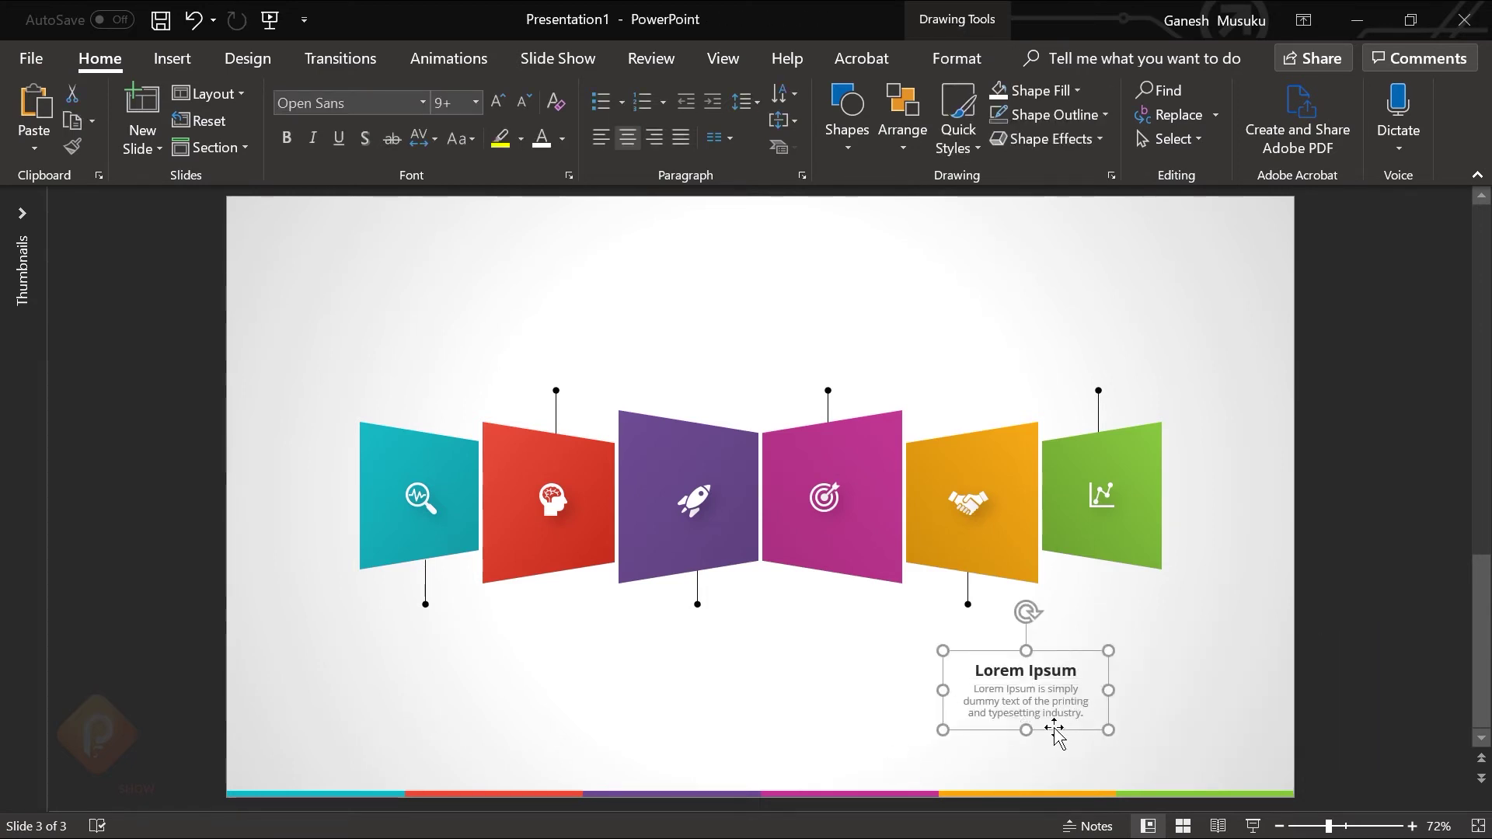
left_click_drag(1055, 729, 450, 678)
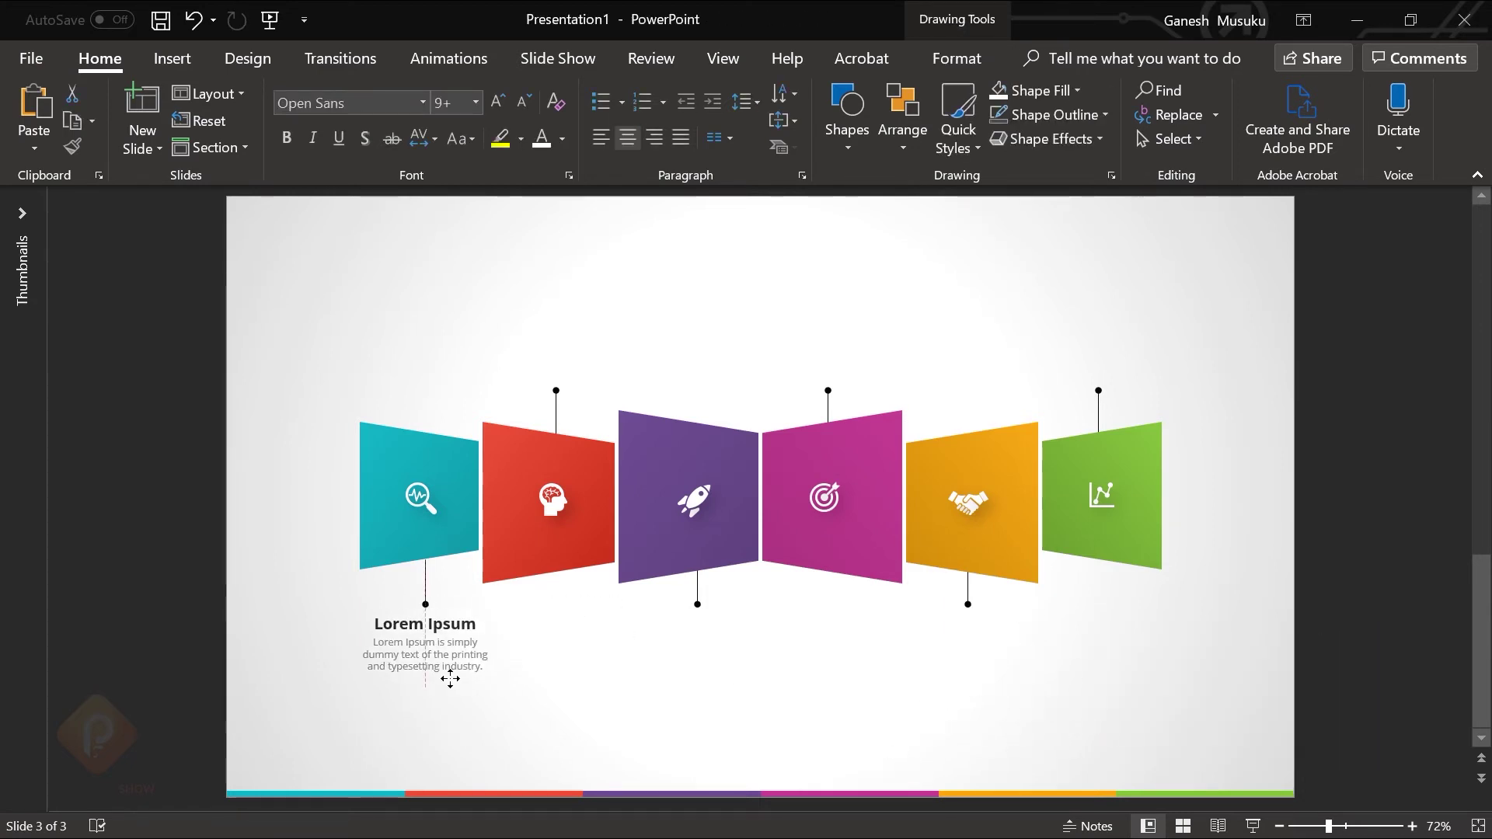
triple_click(425, 623)
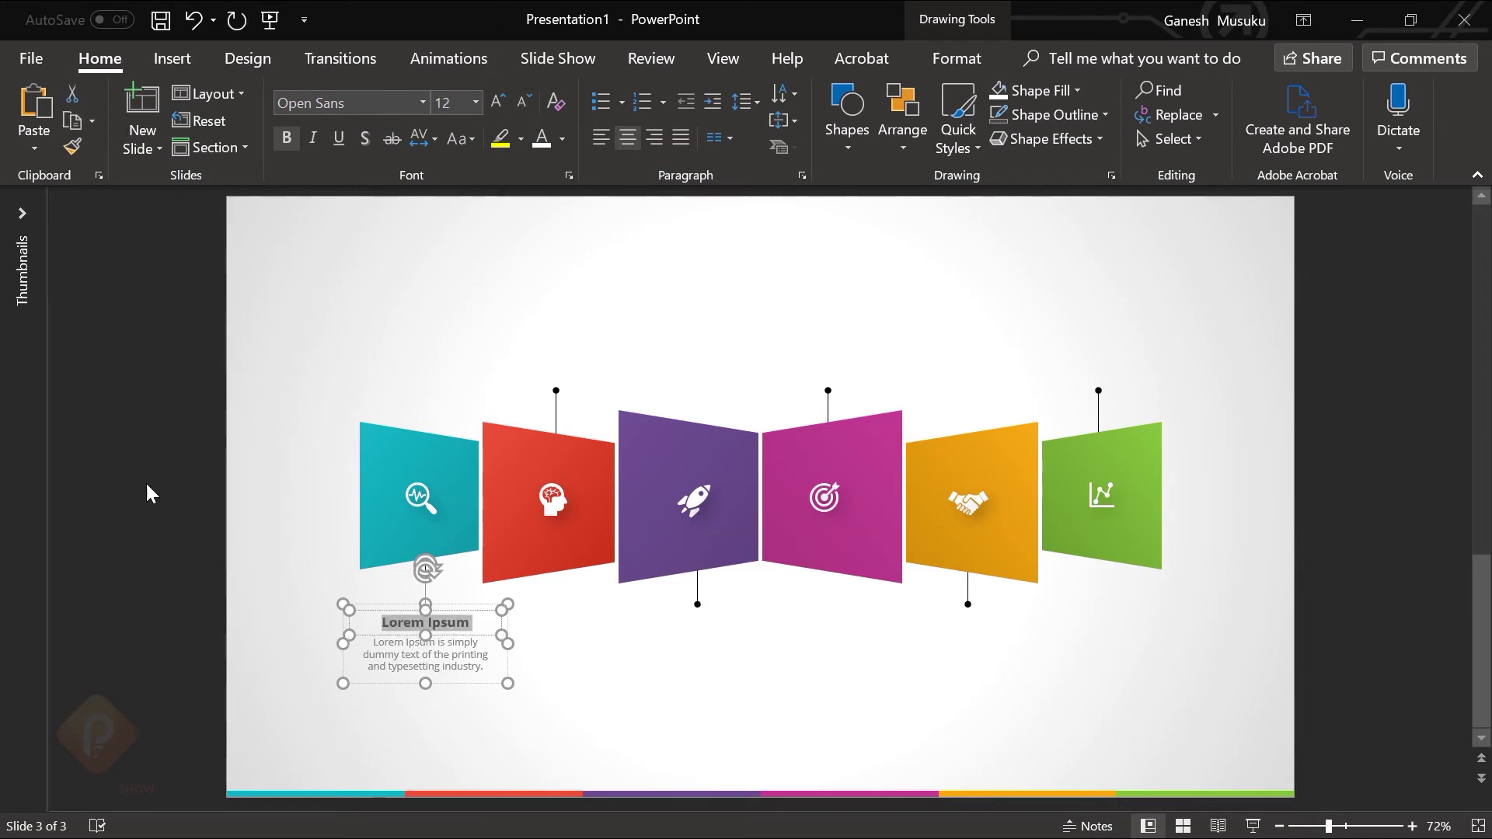
left_click(373, 600)
left_click_drag(450, 666, 455, 673)
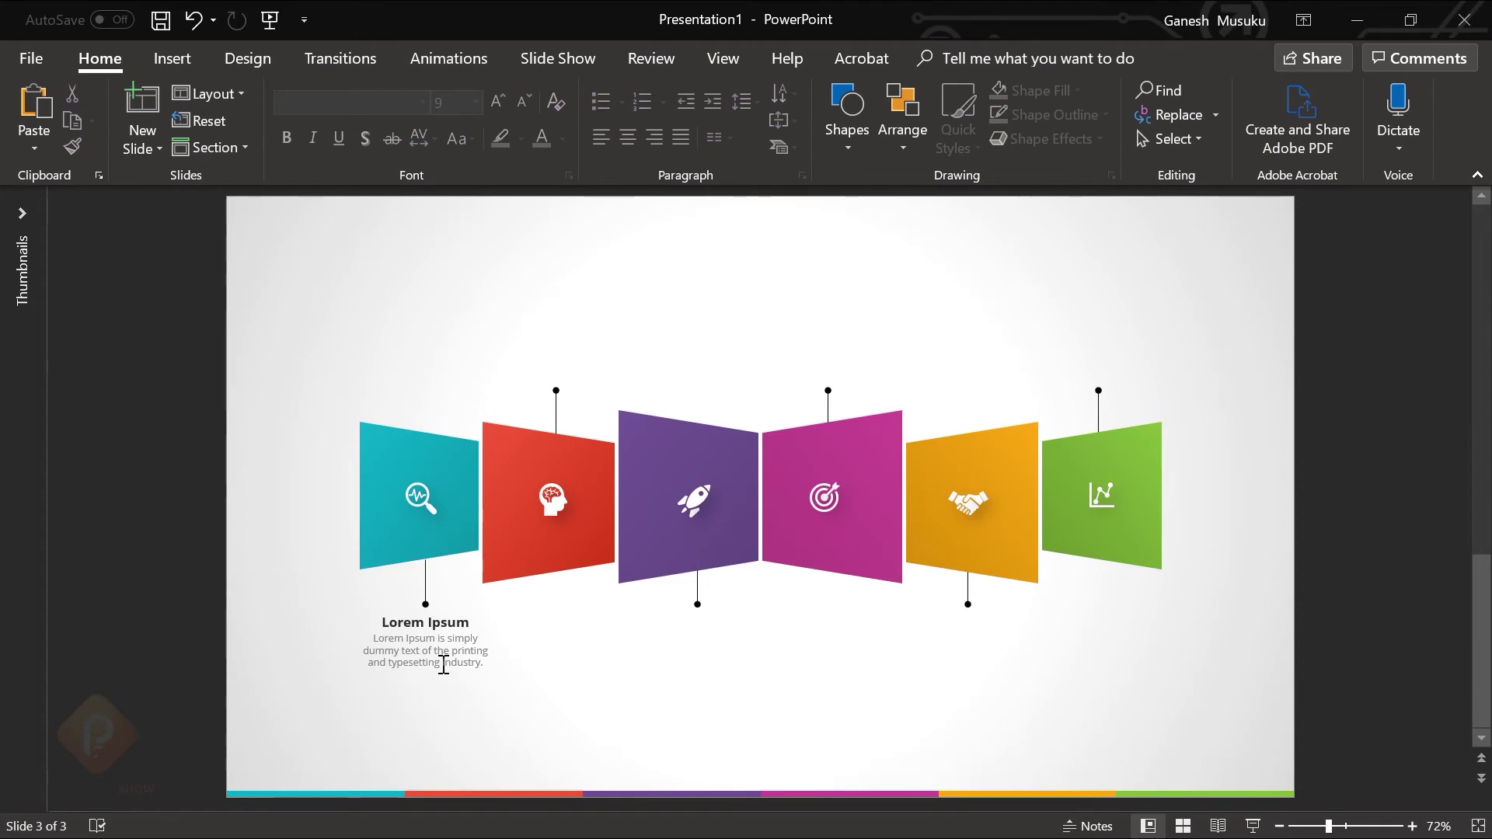
left_click(443, 664)
mouse_move(435, 676)
left_mouse_down()
mouse_move(729, 680)
mouse_move(724, 668)
mouse_move(806, 692)
mouse_move(1003, 698)
left_mouse_up()
Step: Place caption copies above the red, magenta and green panel connectors
left_click_drag(1003, 634, 967, 315)
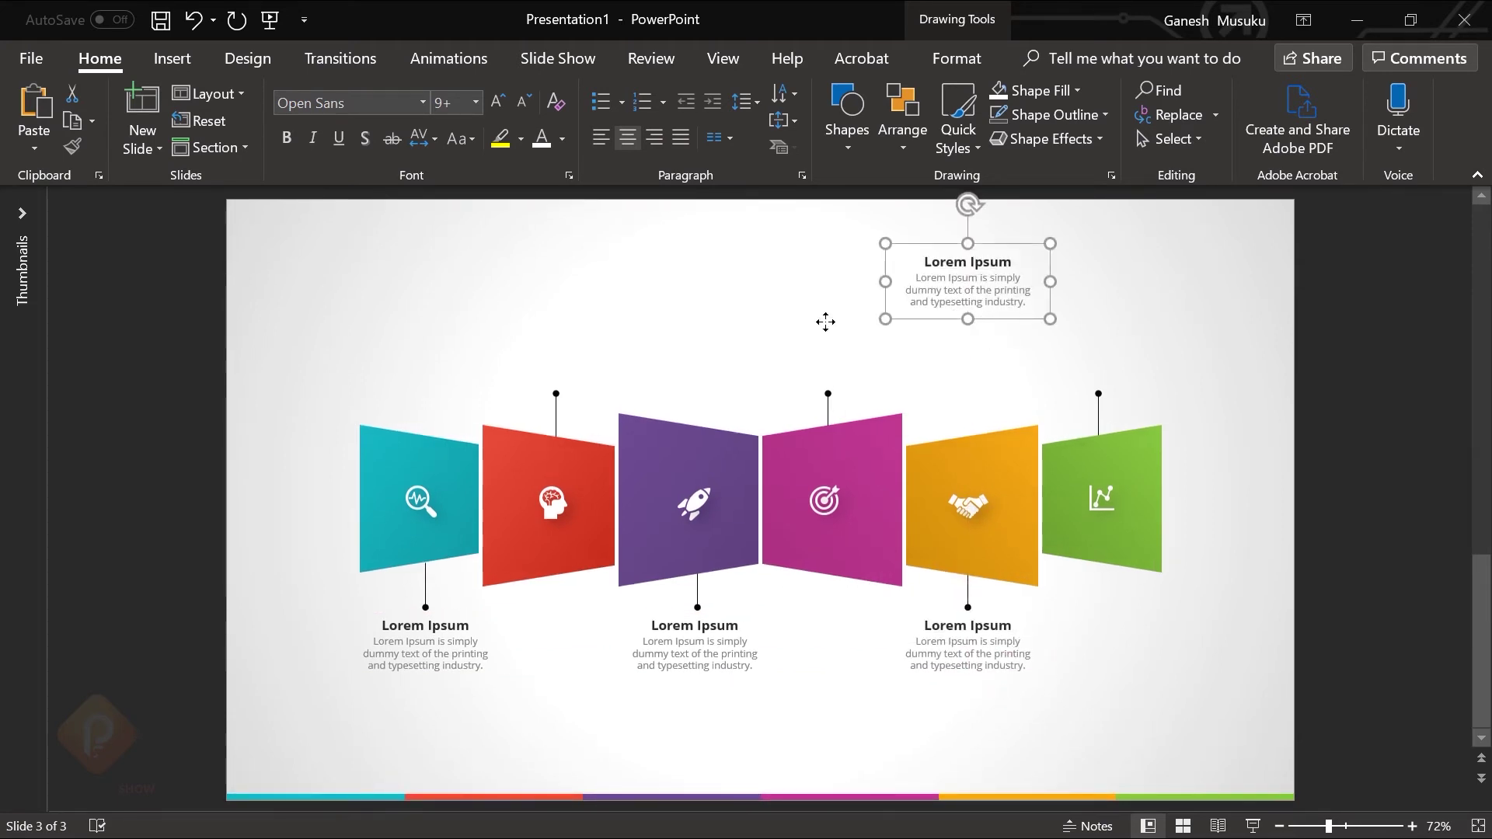
left_click_drag(825, 321, 576, 393)
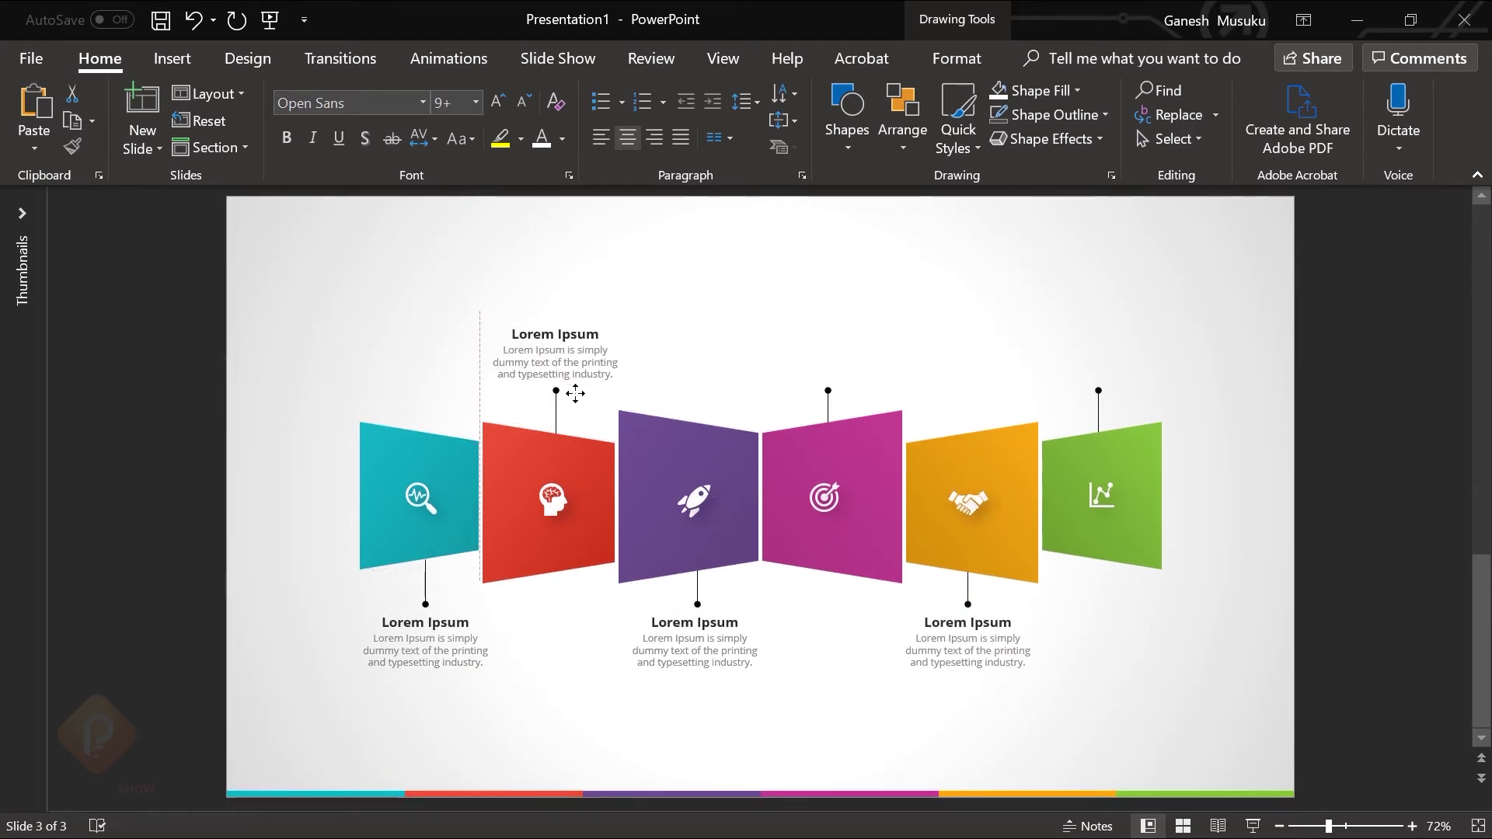
left_click_drag(575, 393, 577, 394)
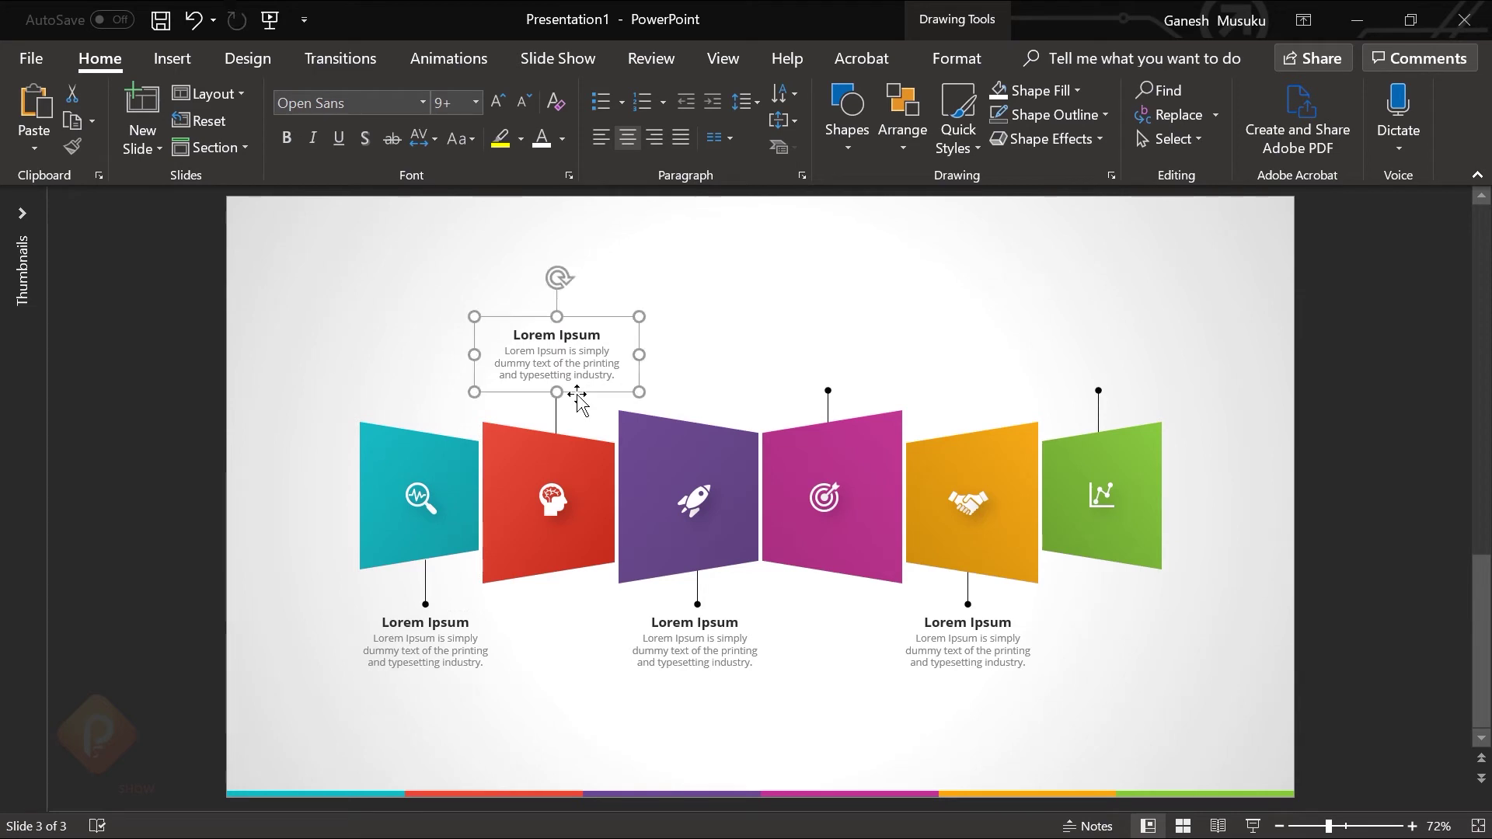
left_click(78, 501)
left_click(588, 393)
left_click_drag(588, 393, 859, 365)
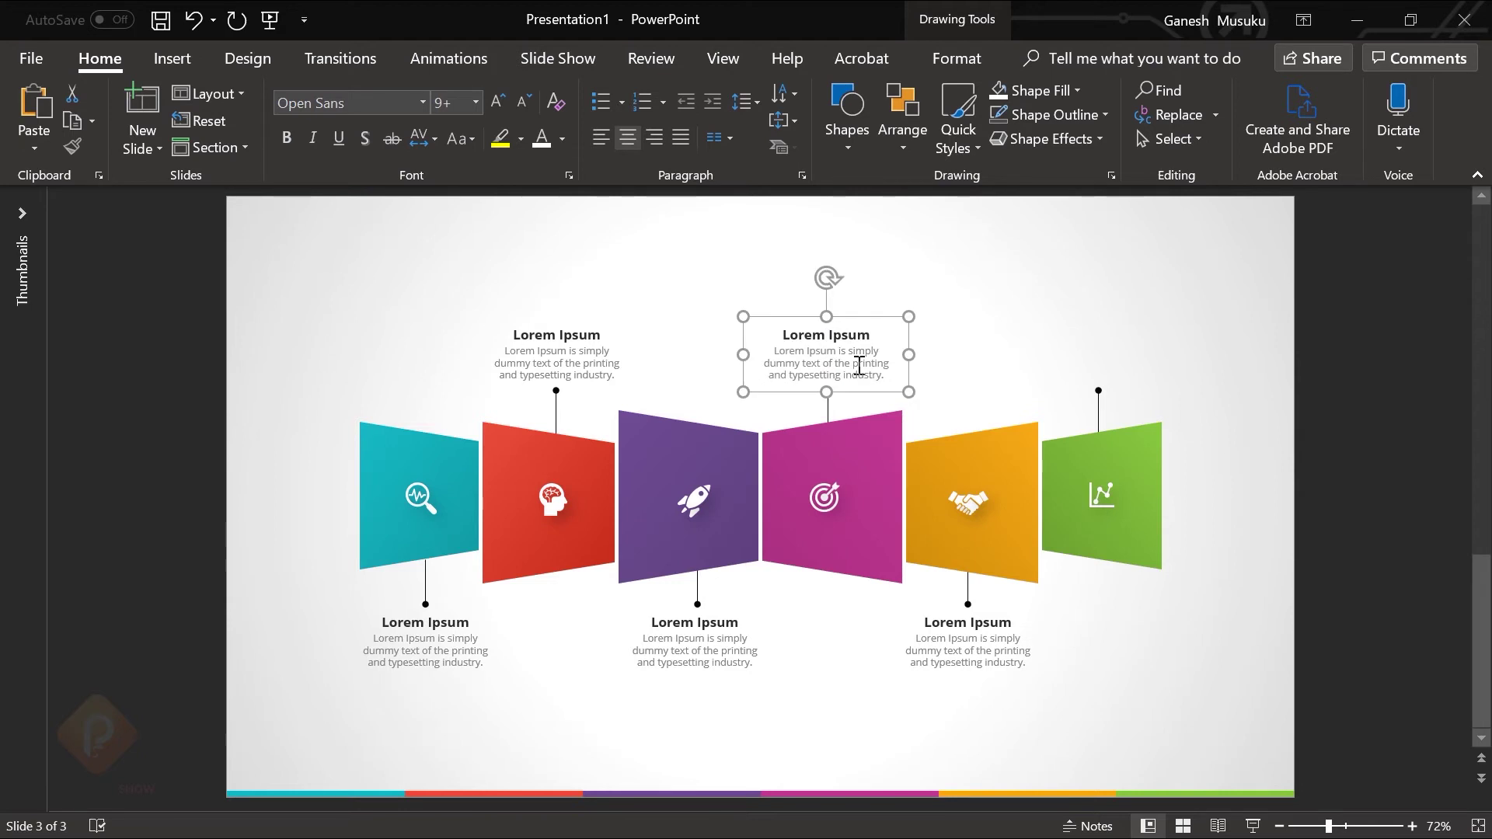
left_click(583, 368, "shift")
key("ctrl+Up")
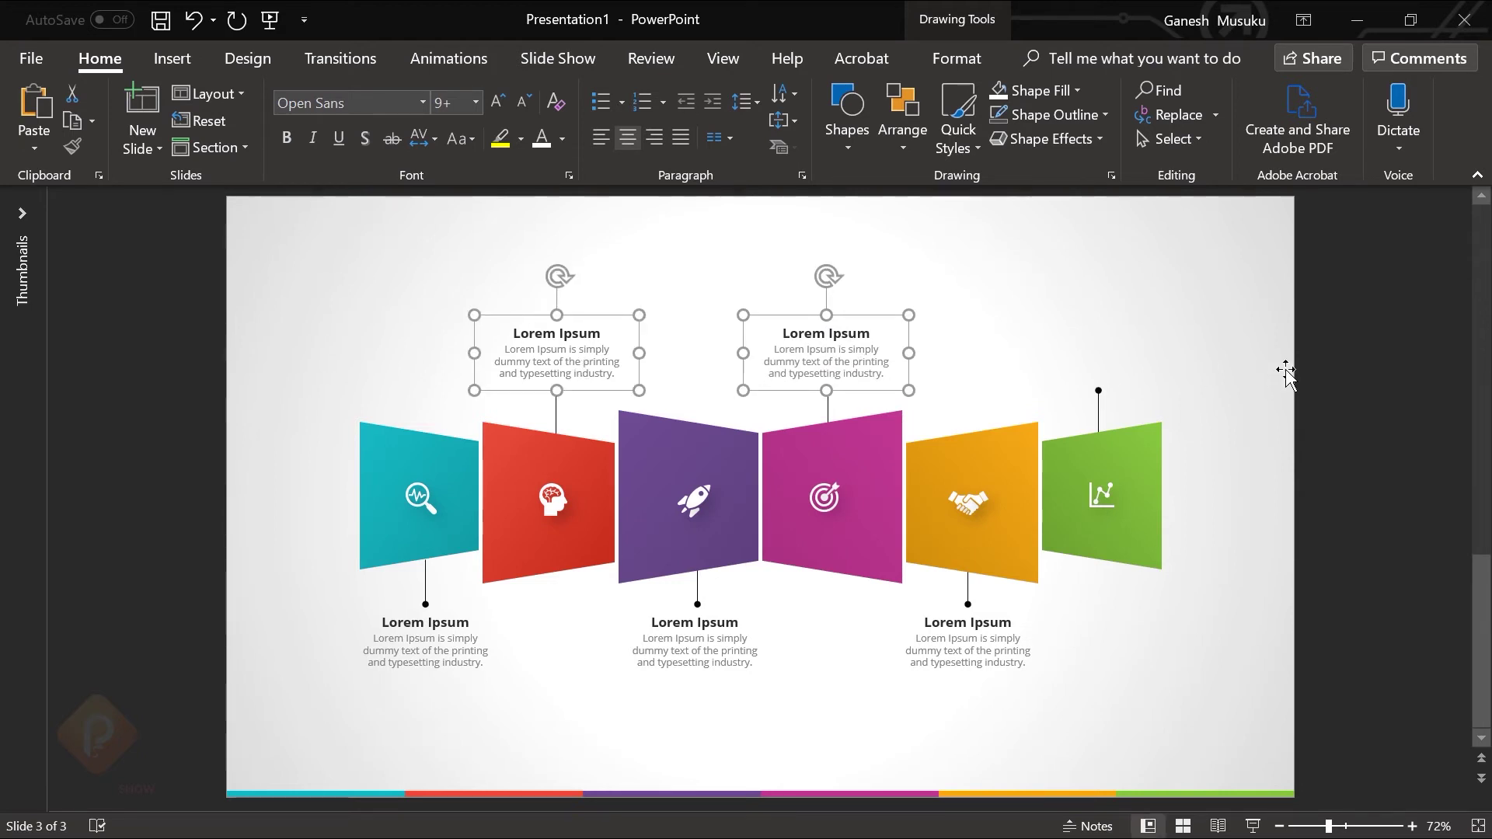
left_click(1365, 408)
left_click(862, 381)
left_click_drag(864, 388, 1149, 401)
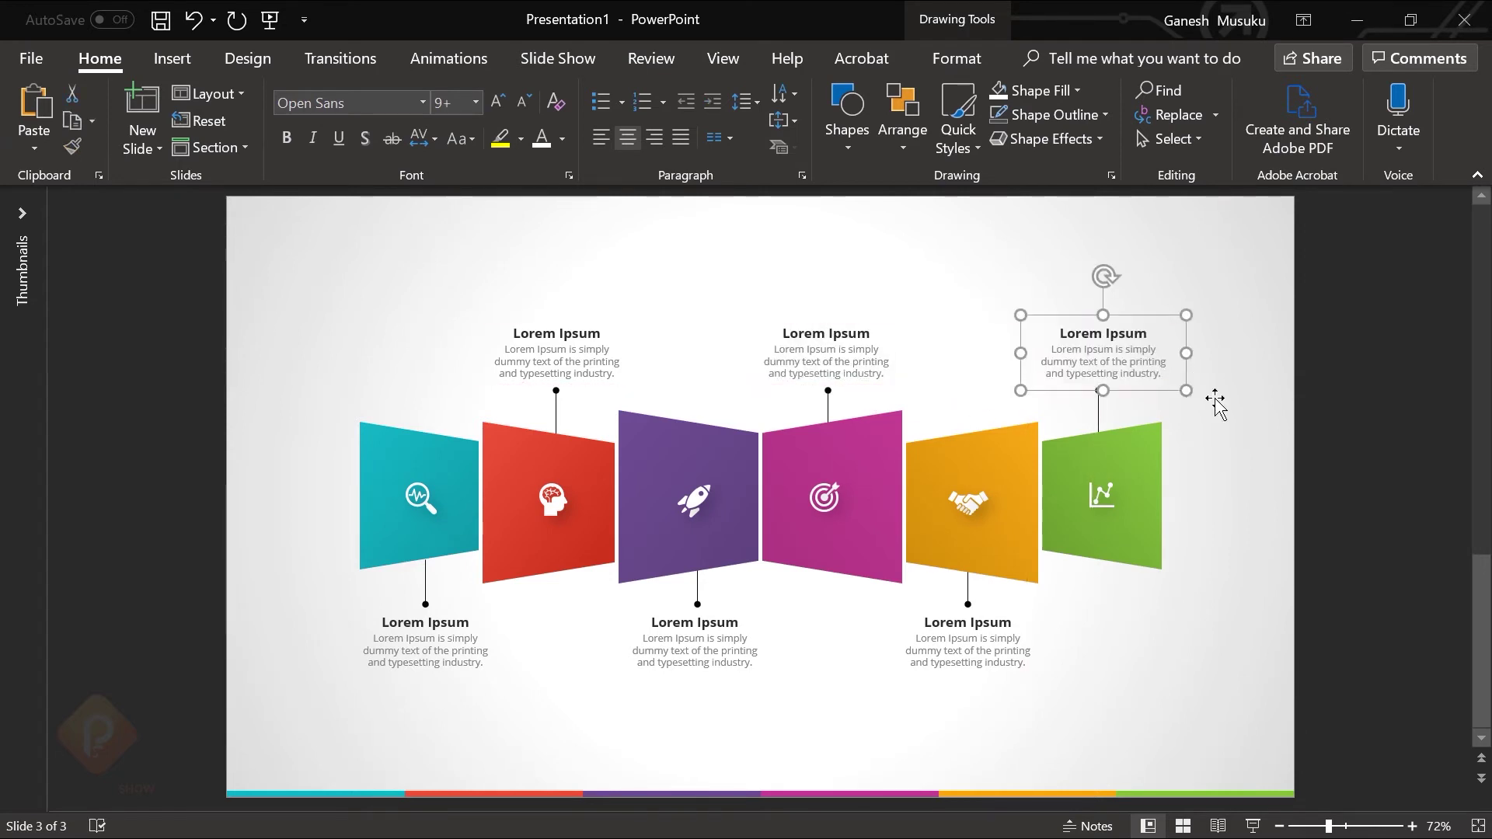
key("ctrl+Left")
key("ctrl+Left")
key("ctrl+Left")
key("ctrl+Left")
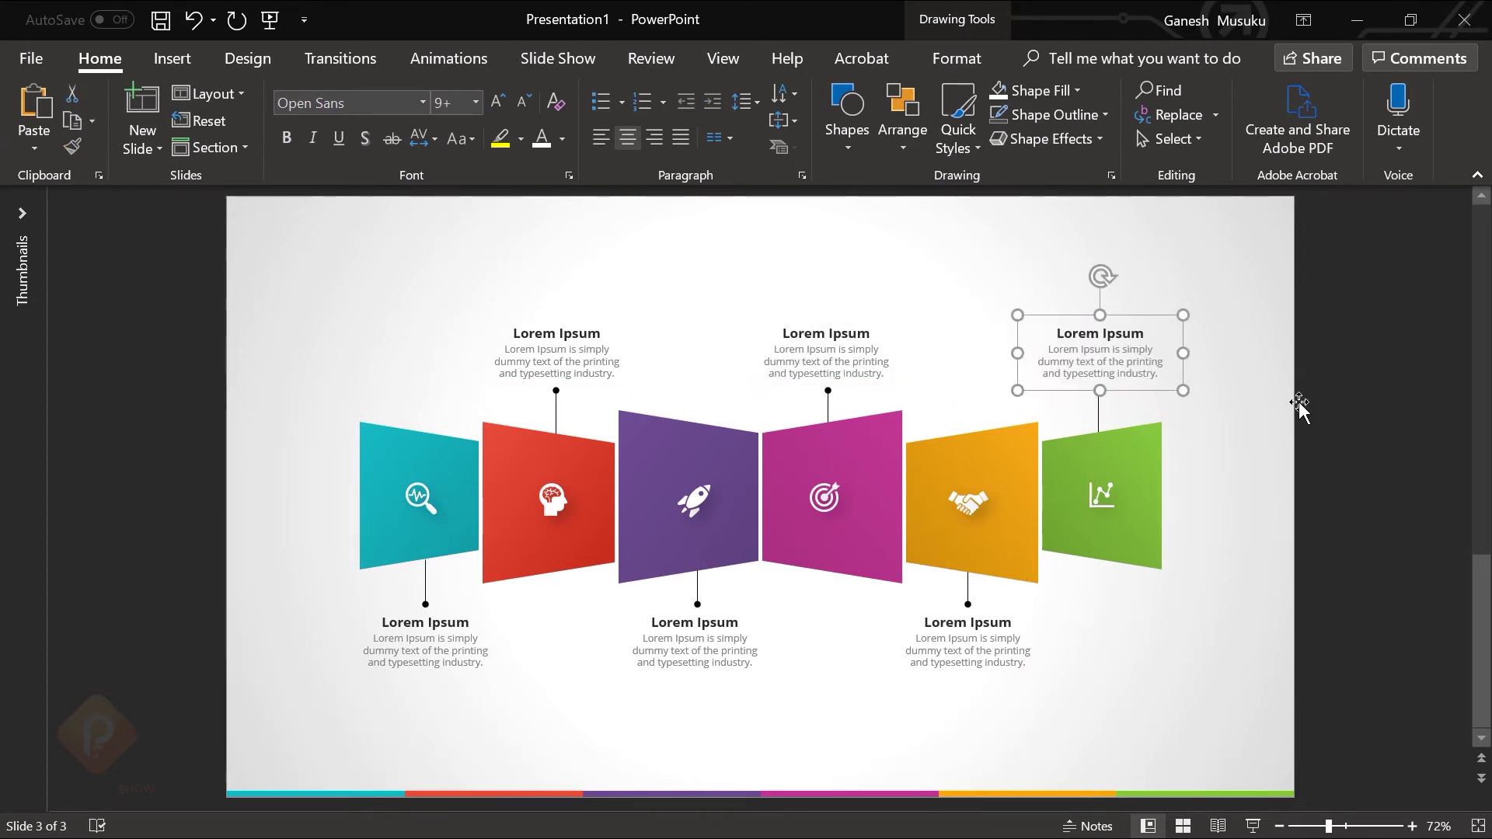
left_click(1370, 325)
Step: Shift the whole diagram and its captions slightly down the slide
left_click_drag(1363, 237, 108, 764)
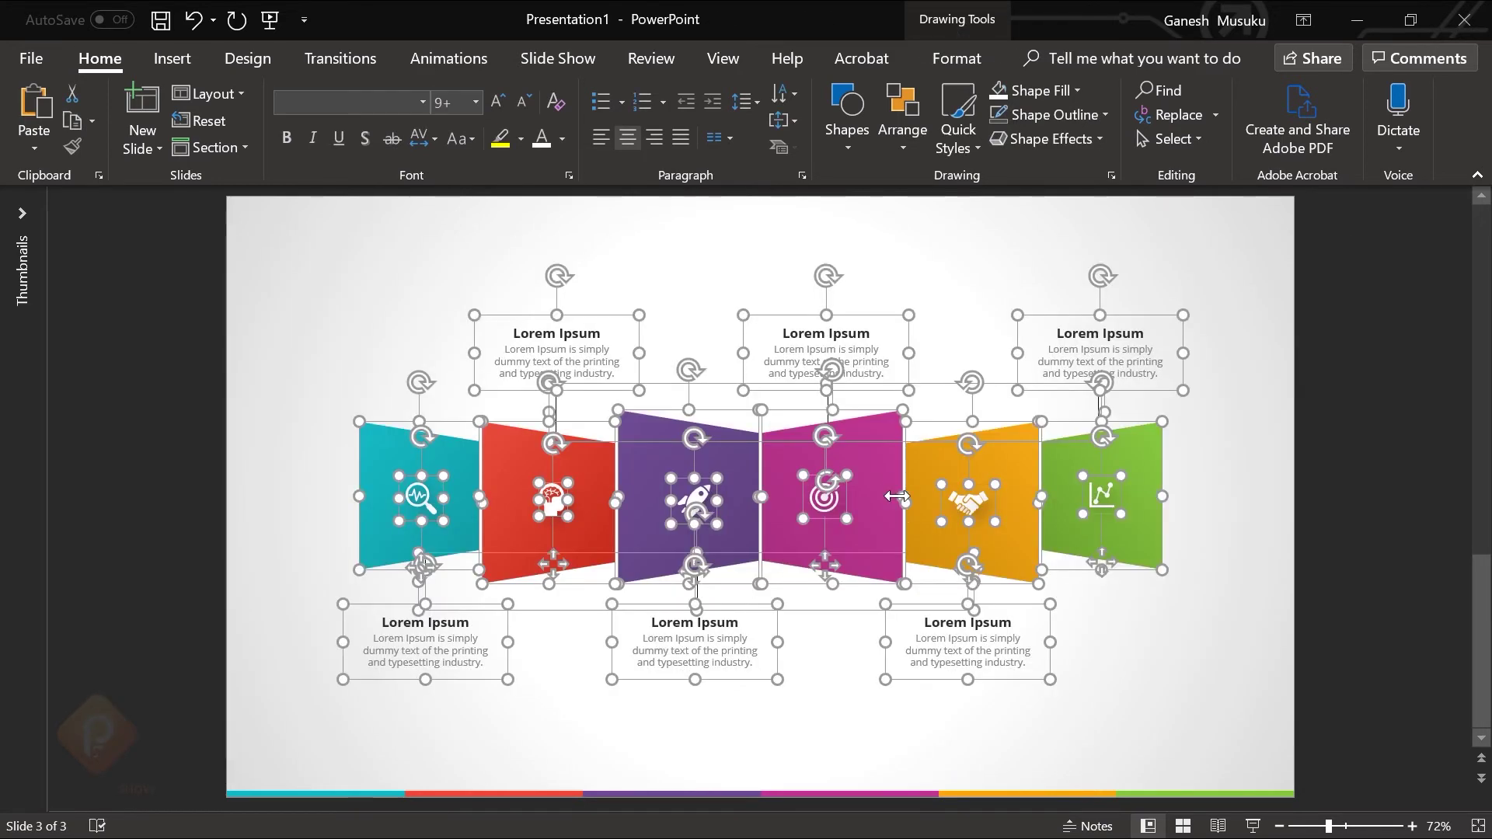
left_click_drag(885, 486, 884, 515)
left_click(1292, 413)
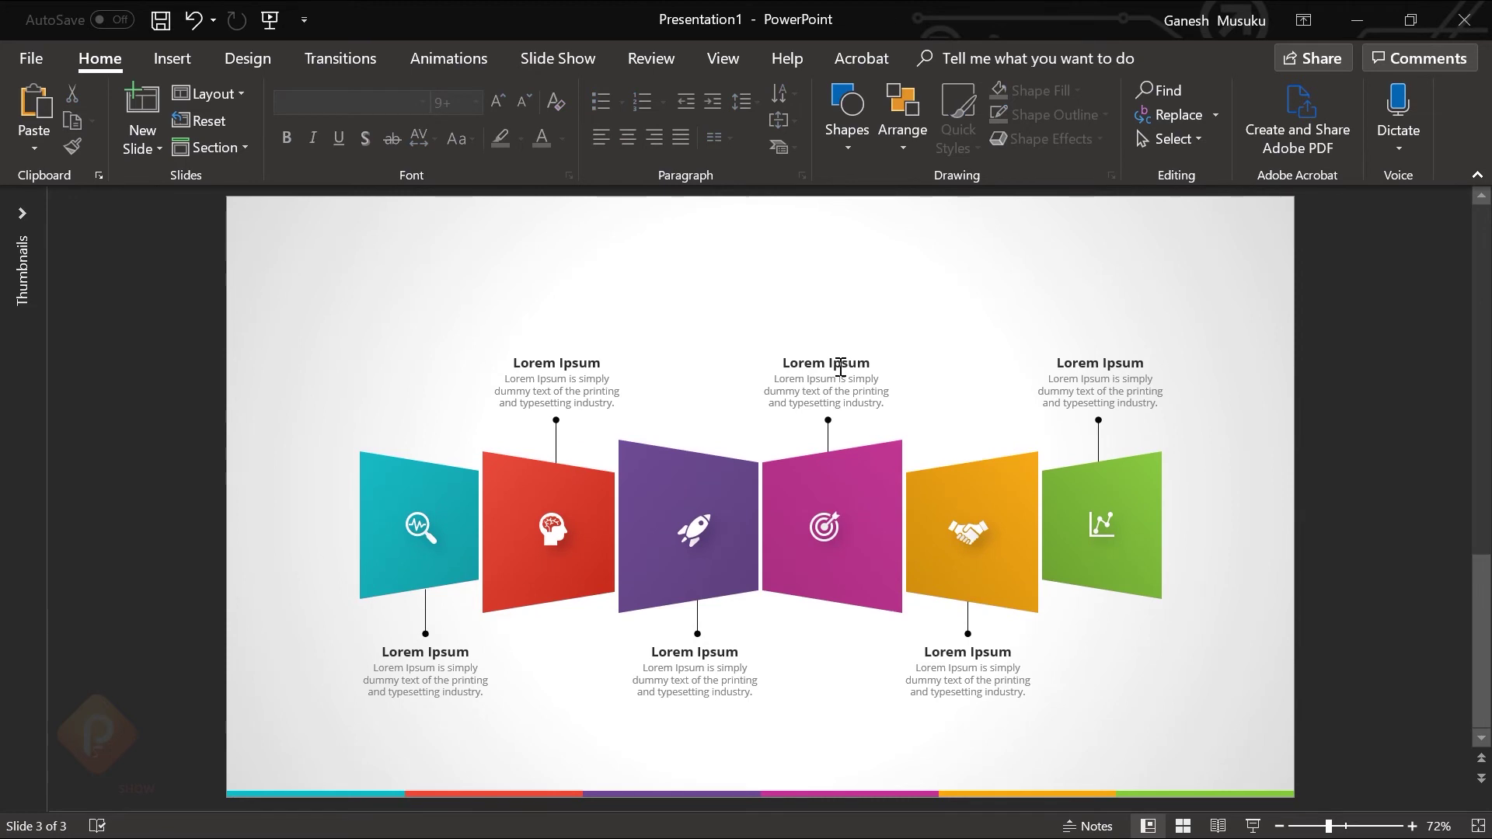
Step: Duplicate a caption to the slide top as a size-24 heading, widened to one line
left_click(842, 363)
left_click_drag(870, 421, 874, 311)
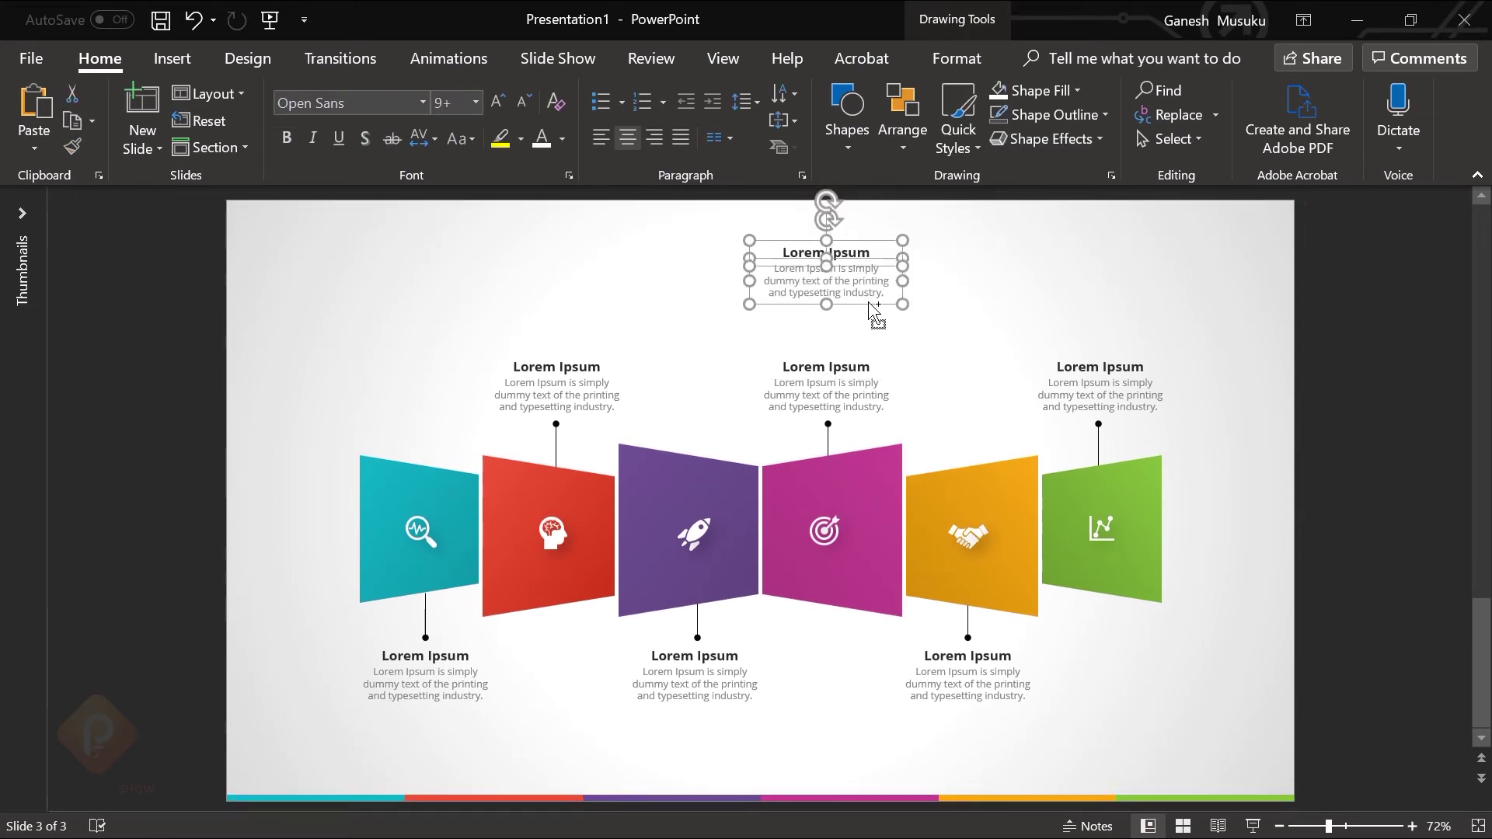
left_click(1381, 340)
triple_click(792, 246)
left_click(498, 100)
left_click(499, 99)
left_click(498, 99)
left_click(499, 99)
left_click(498, 100)
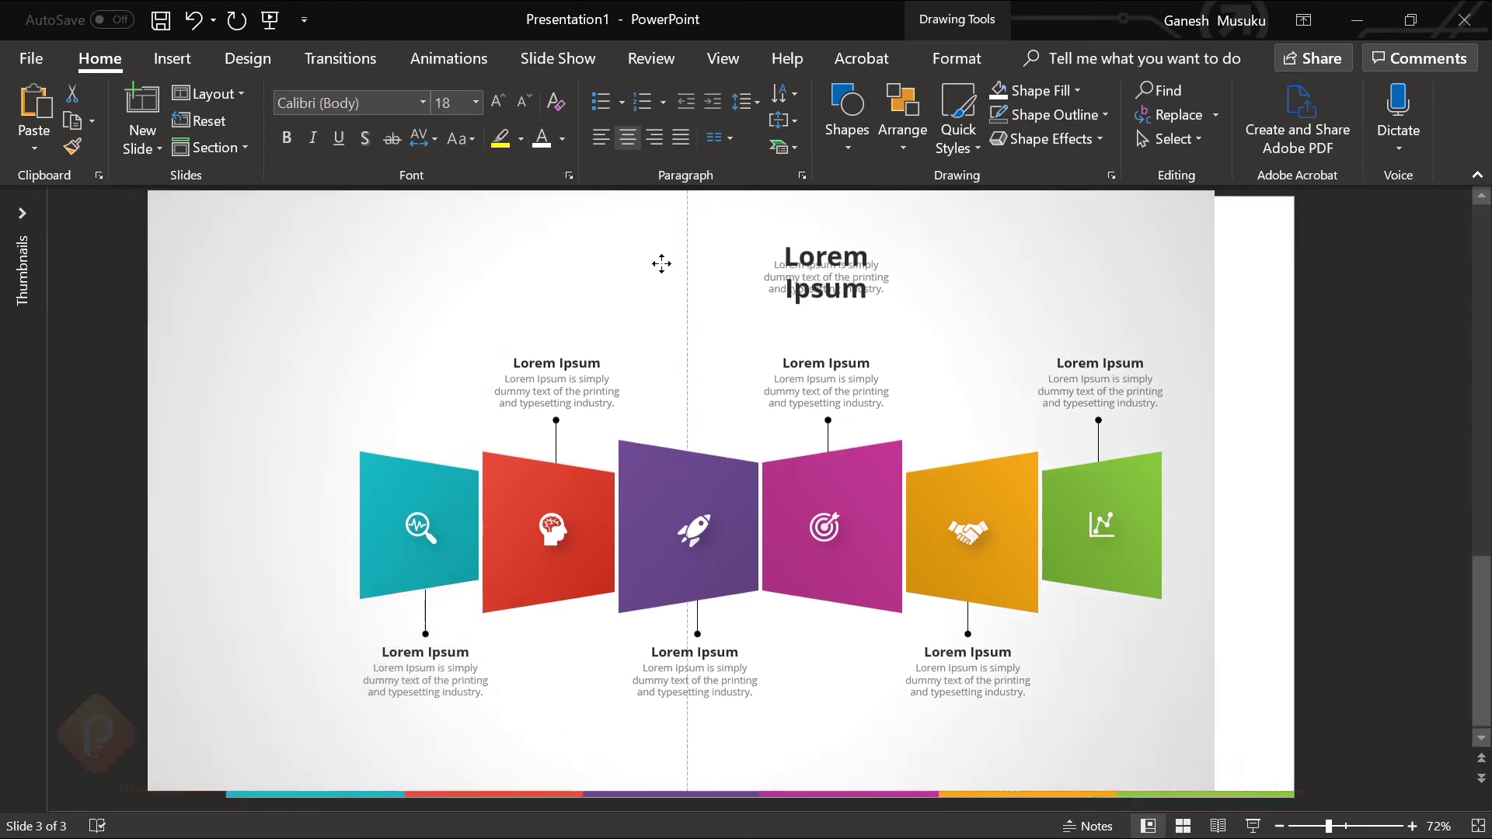
left_click_drag(750, 277, 595, 277)
Step: Widen the description into one line beneath the heading and centre both horizontally on the slide
left_click(824, 287)
left_click_drag(748, 281, 323, 280)
left_click_drag(620, 286, 793, 304)
left_click(903, 125)
mouse_move(925, 452)
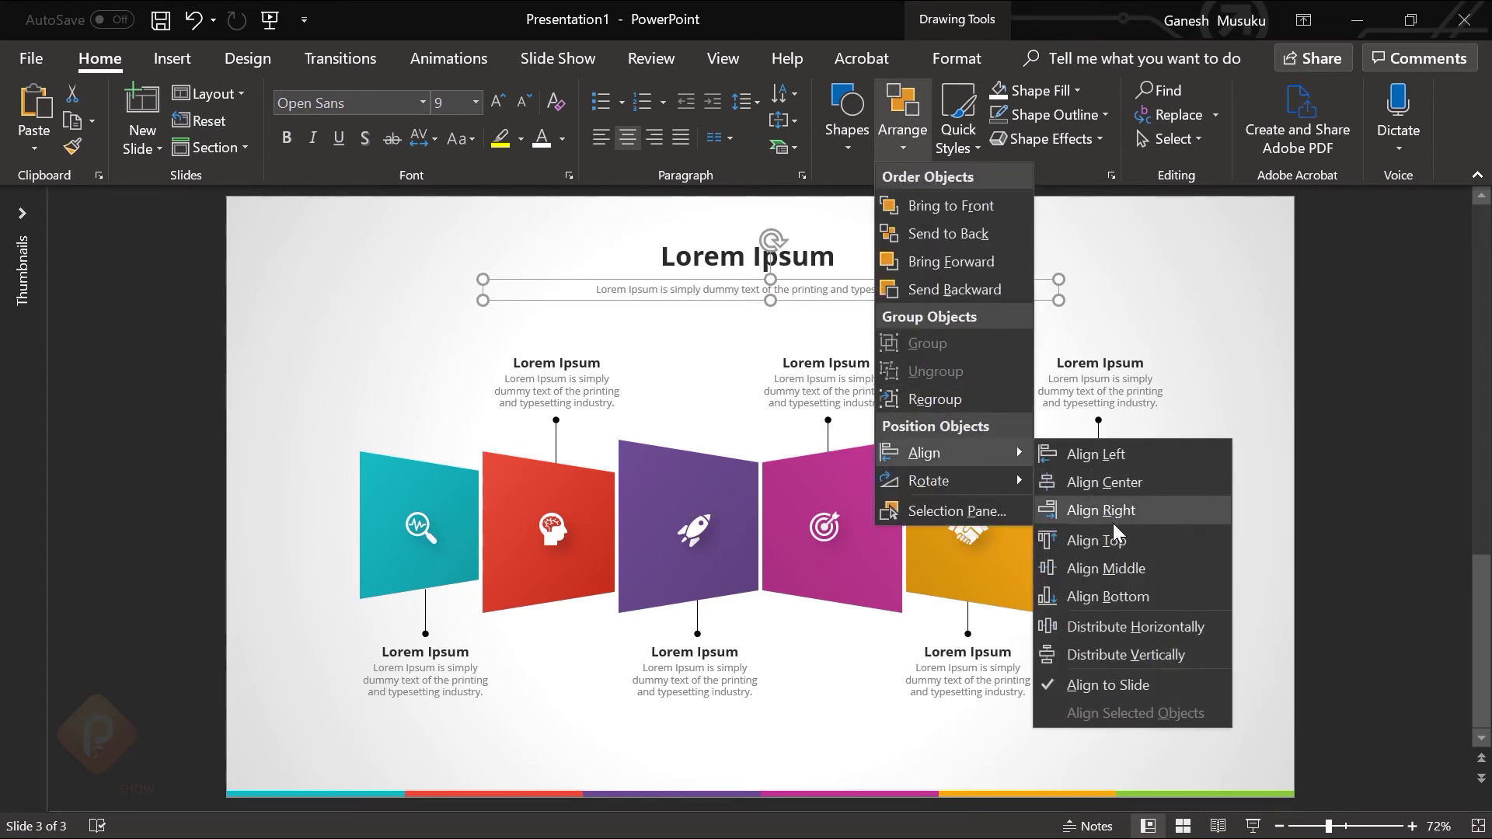
left_click(1103, 482)
left_click(765, 256)
left_click(902, 125)
left_click(1139, 477)
left_click(912, 291)
Step: Make the heading text dark grey at font size 32
left_click(761, 257)
key("ctrl+a")
left_click(563, 140)
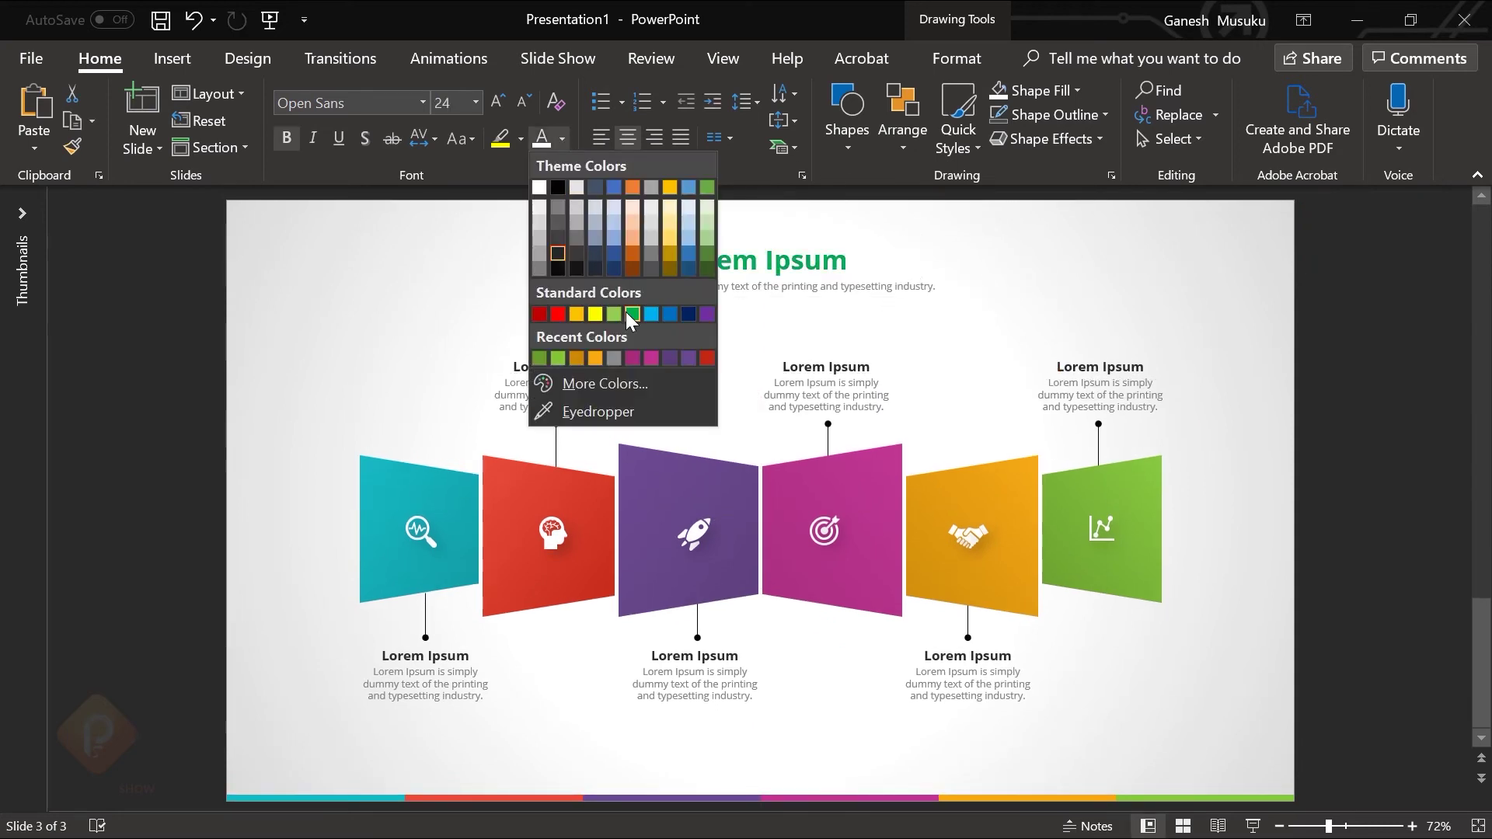
left_click(594, 257)
left_click(498, 102)
left_click(498, 102)
Step: Raise the heading slightly, keep it centred, and tuck the description just under it
left_click(346, 247)
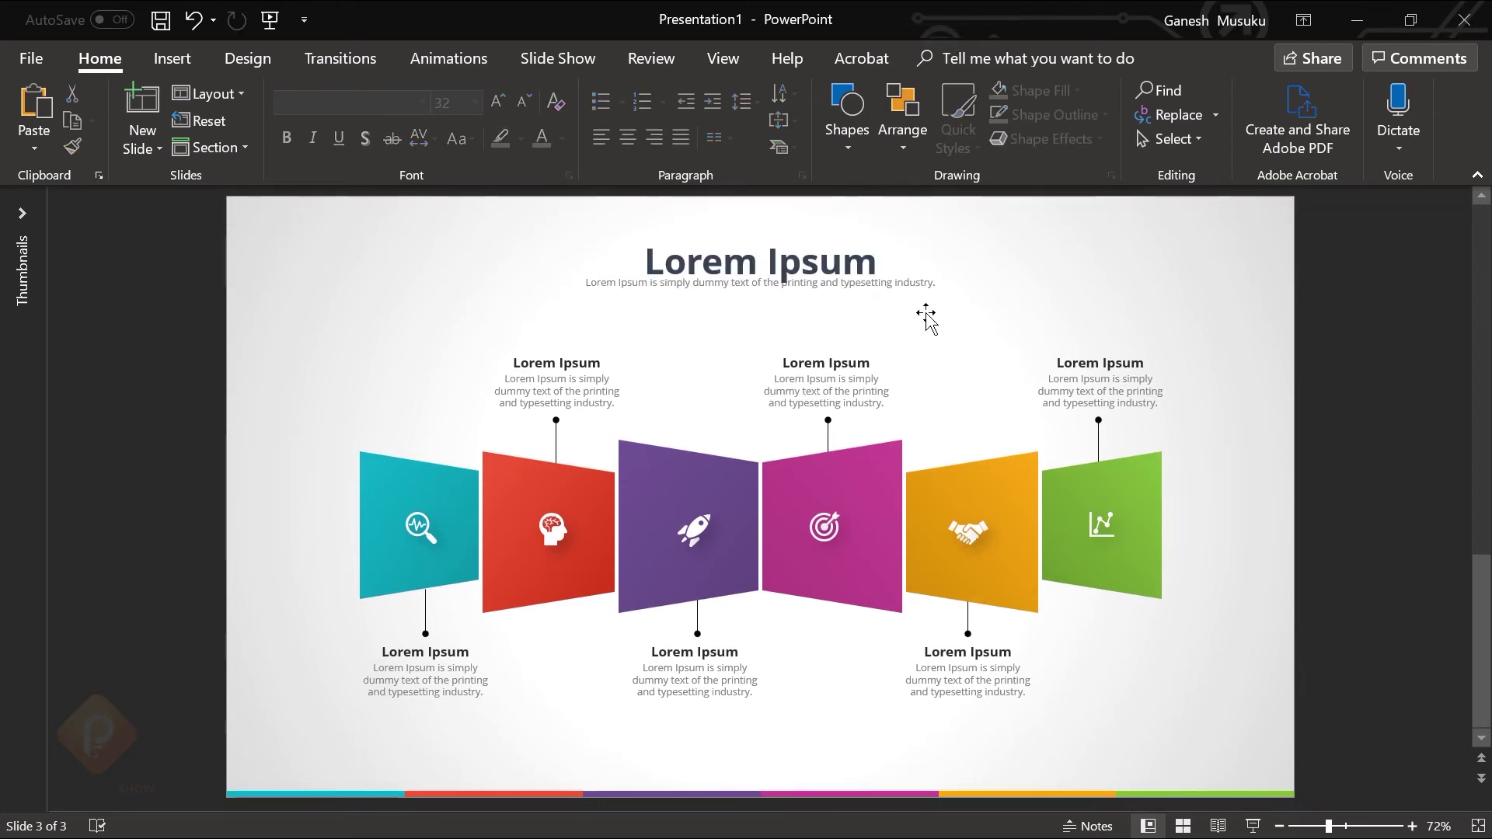
left_click_drag(829, 253, 827, 240)
left_click(1314, 342)
left_click(855, 252)
left_click(903, 117)
left_click(1104, 482)
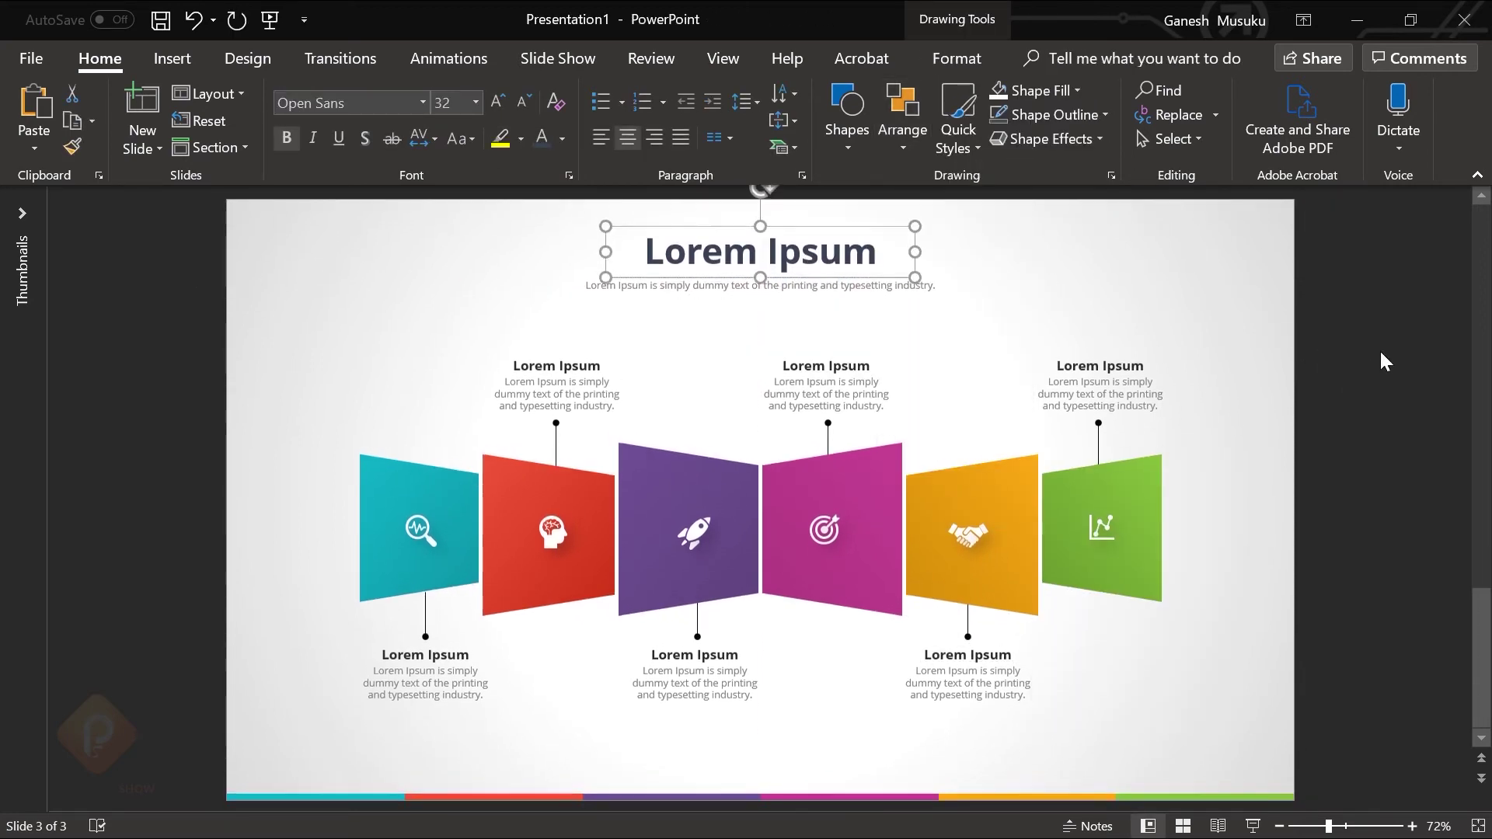
left_click(830, 288)
left_click_drag(830, 288, 823, 279)
key("Tab")
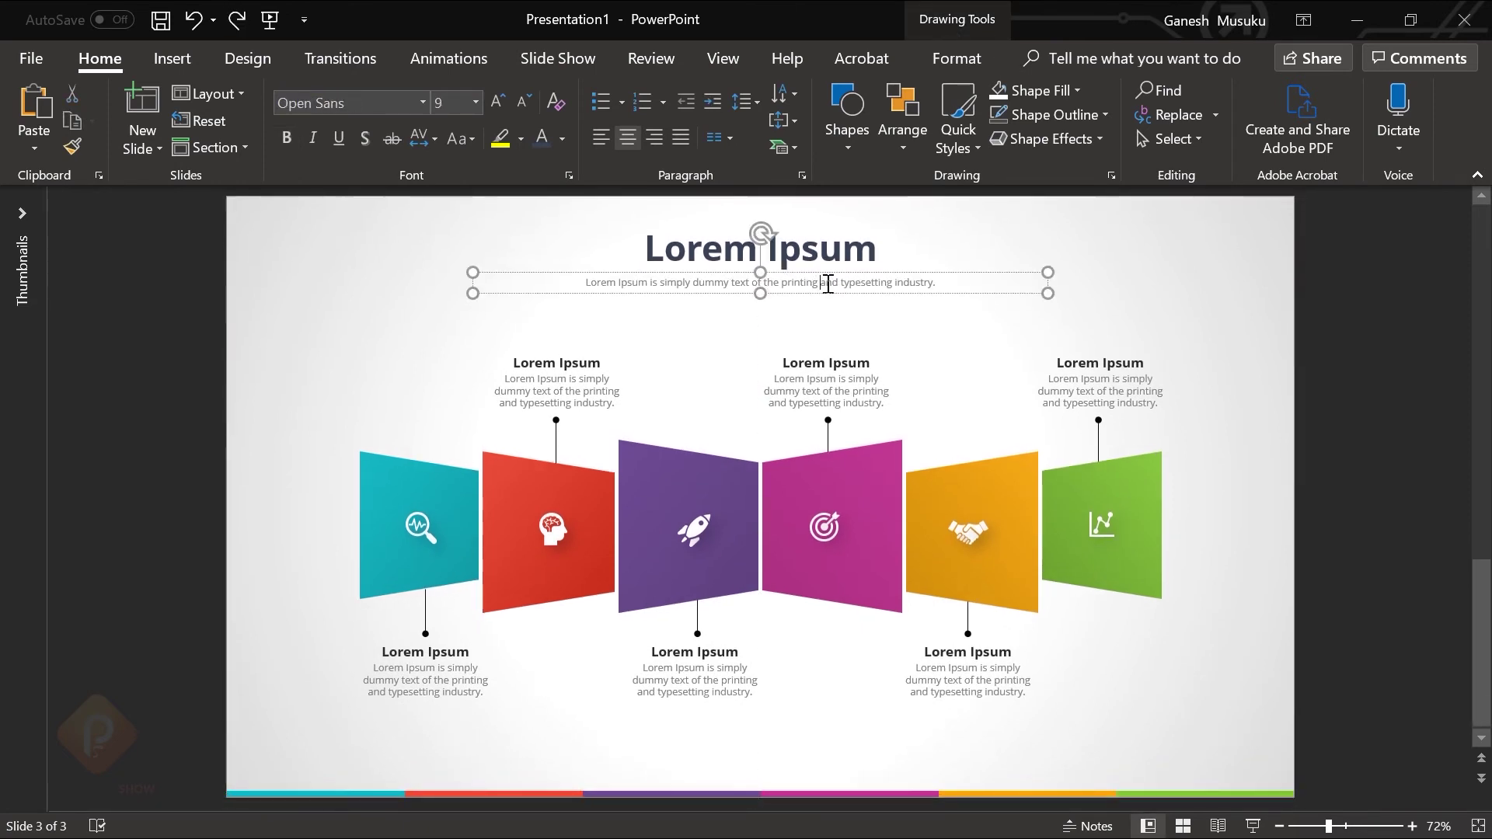
left_click(1334, 310)
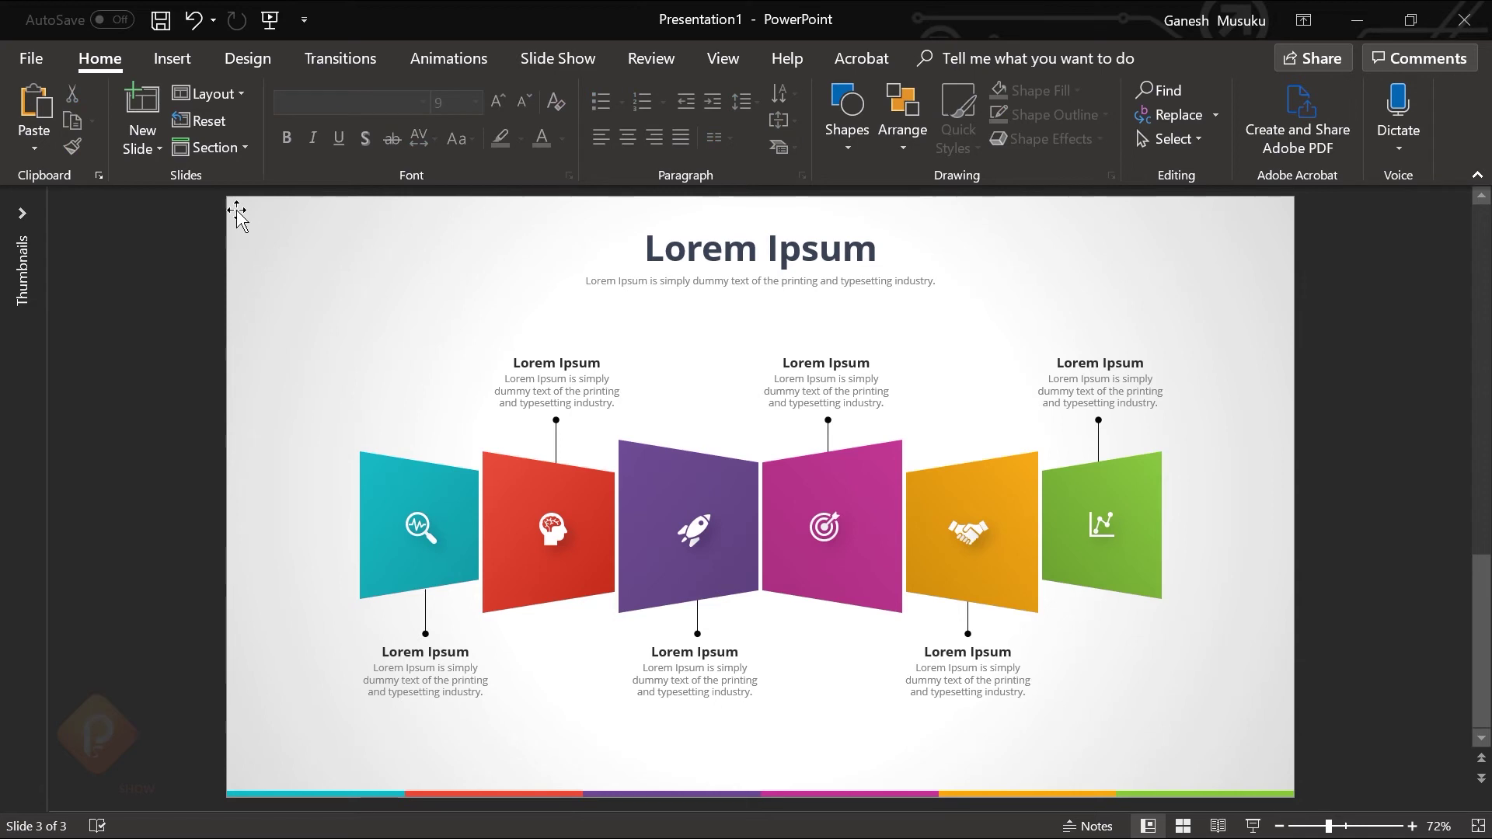
Step: Nudge the heading slightly down above the description
left_click_drag(212, 240, 1077, 358)
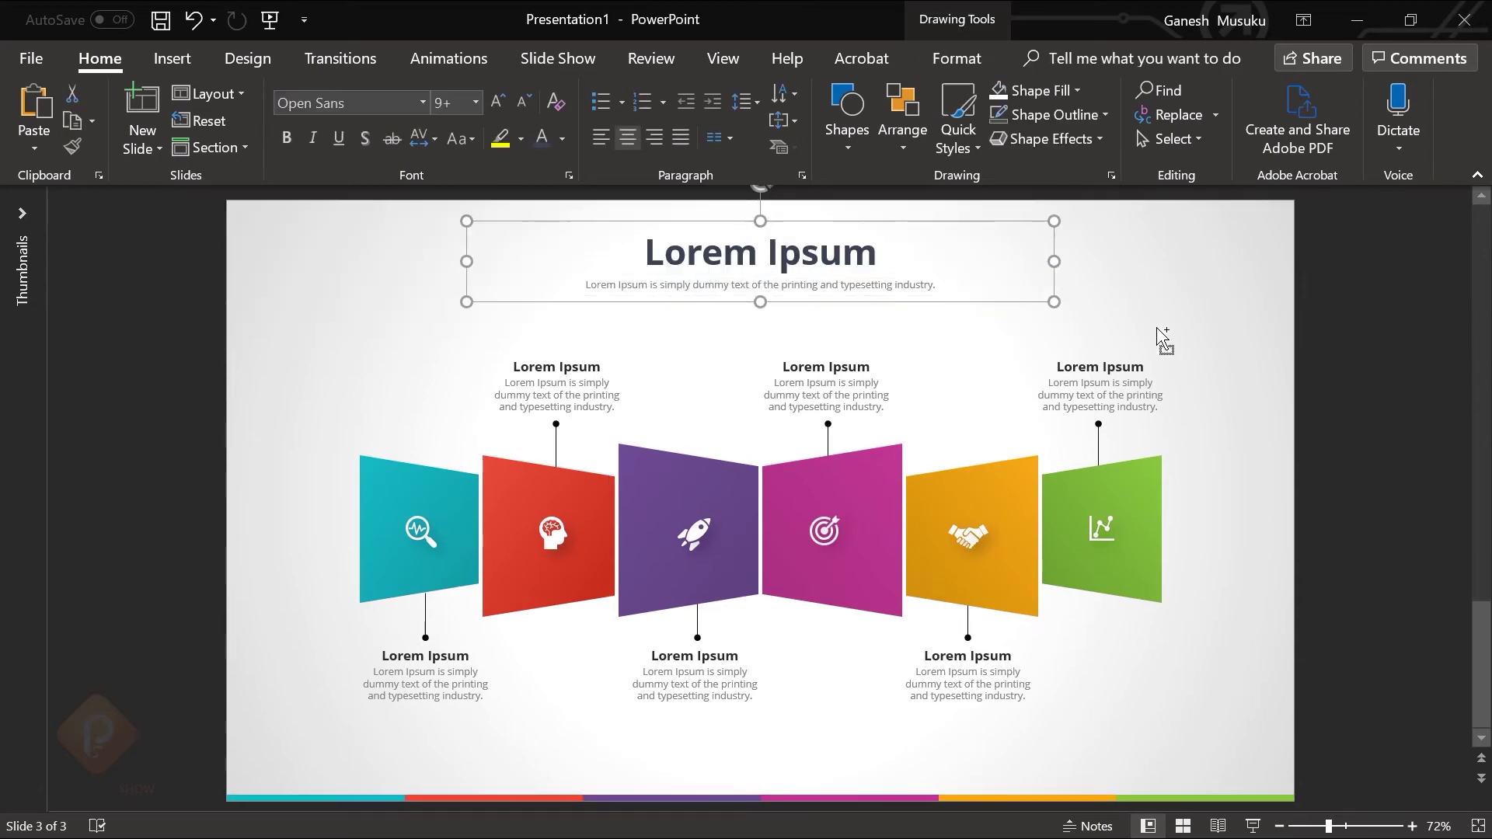
left_click(1356, 340)
left_click(750, 283)
left_click(767, 293)
left_click_drag(803, 301, 809, 307)
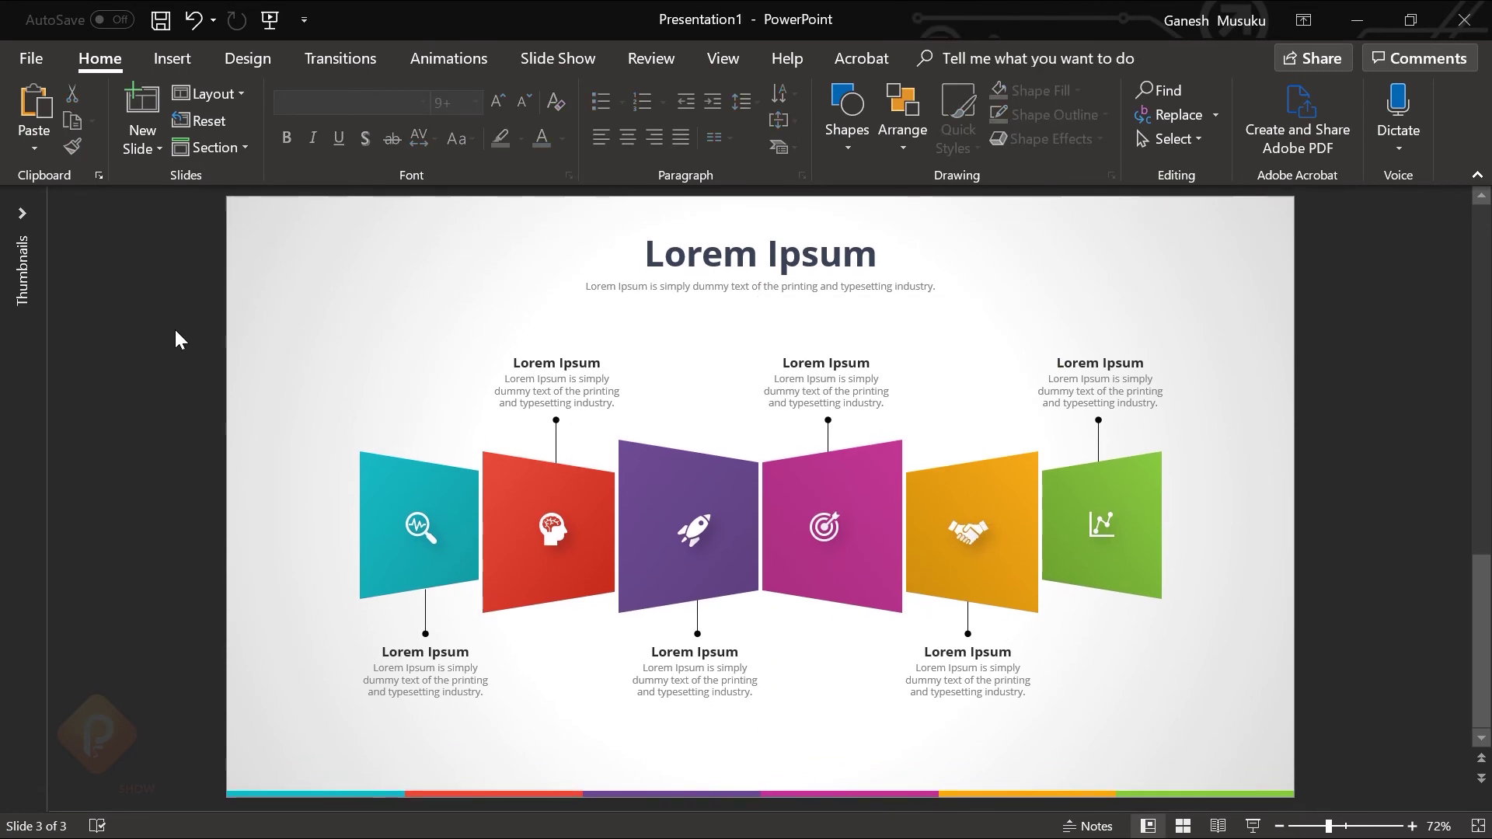
Step: Nudge the whole infographic slightly down the slide
left_click_drag(160, 308, 1453, 767)
left_click_drag(875, 466, 874, 466)
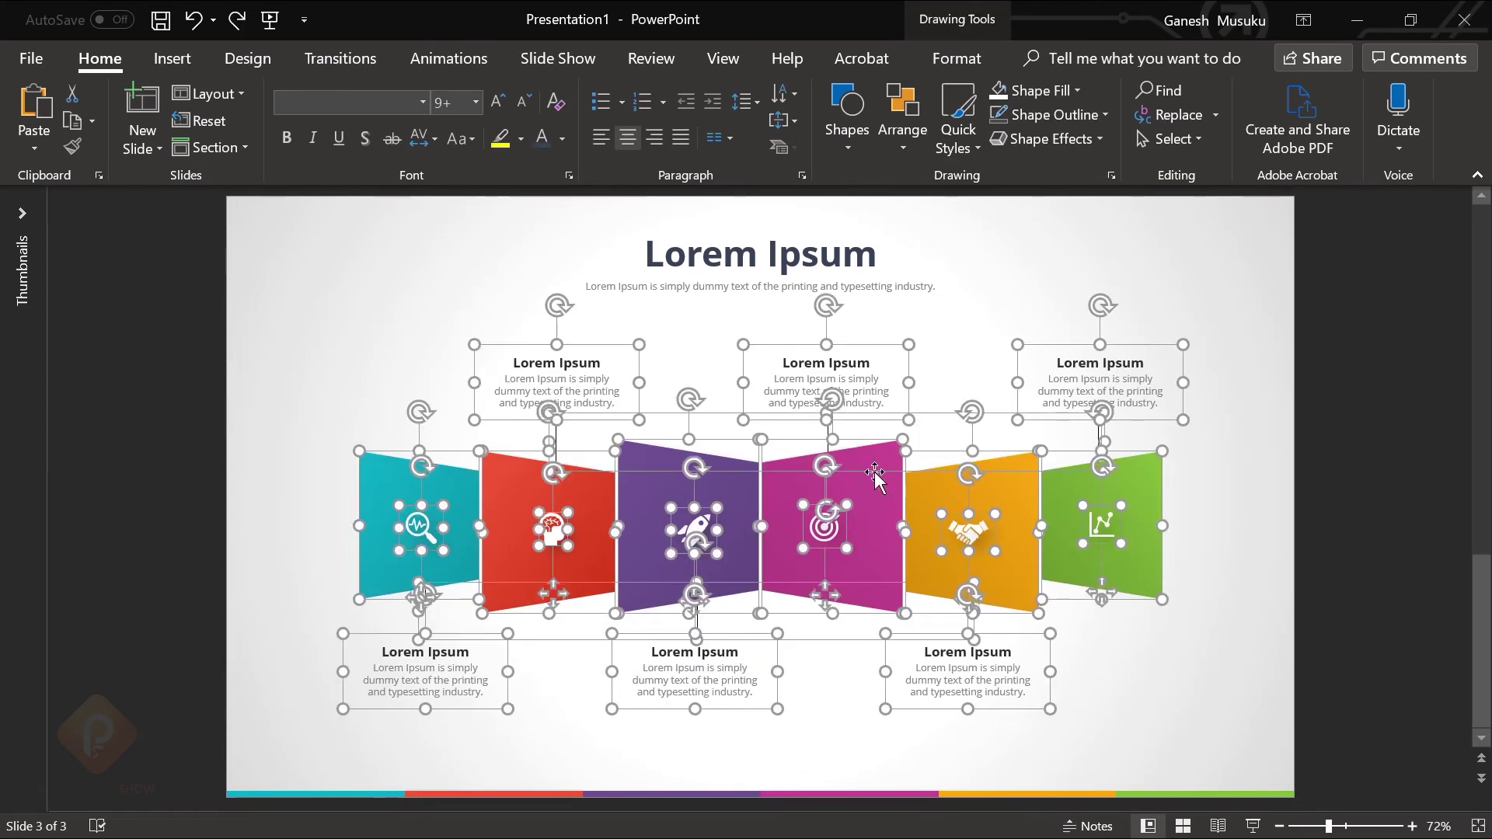
left_click(1344, 359)
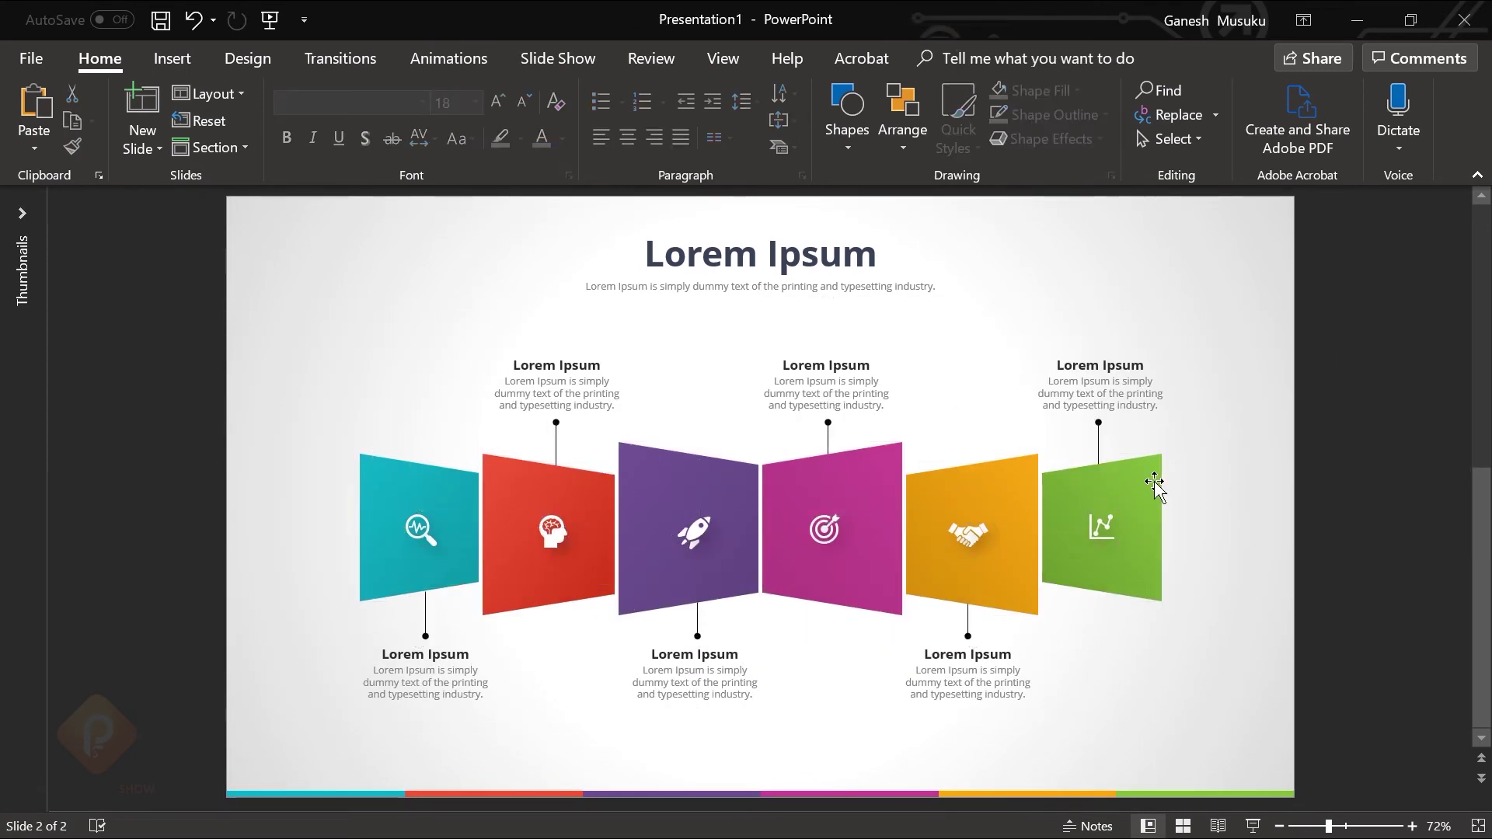
Step: Give the green panel a Fly In entrance from the left, starting After Previous
left_click(1079, 476)
left_click(448, 59)
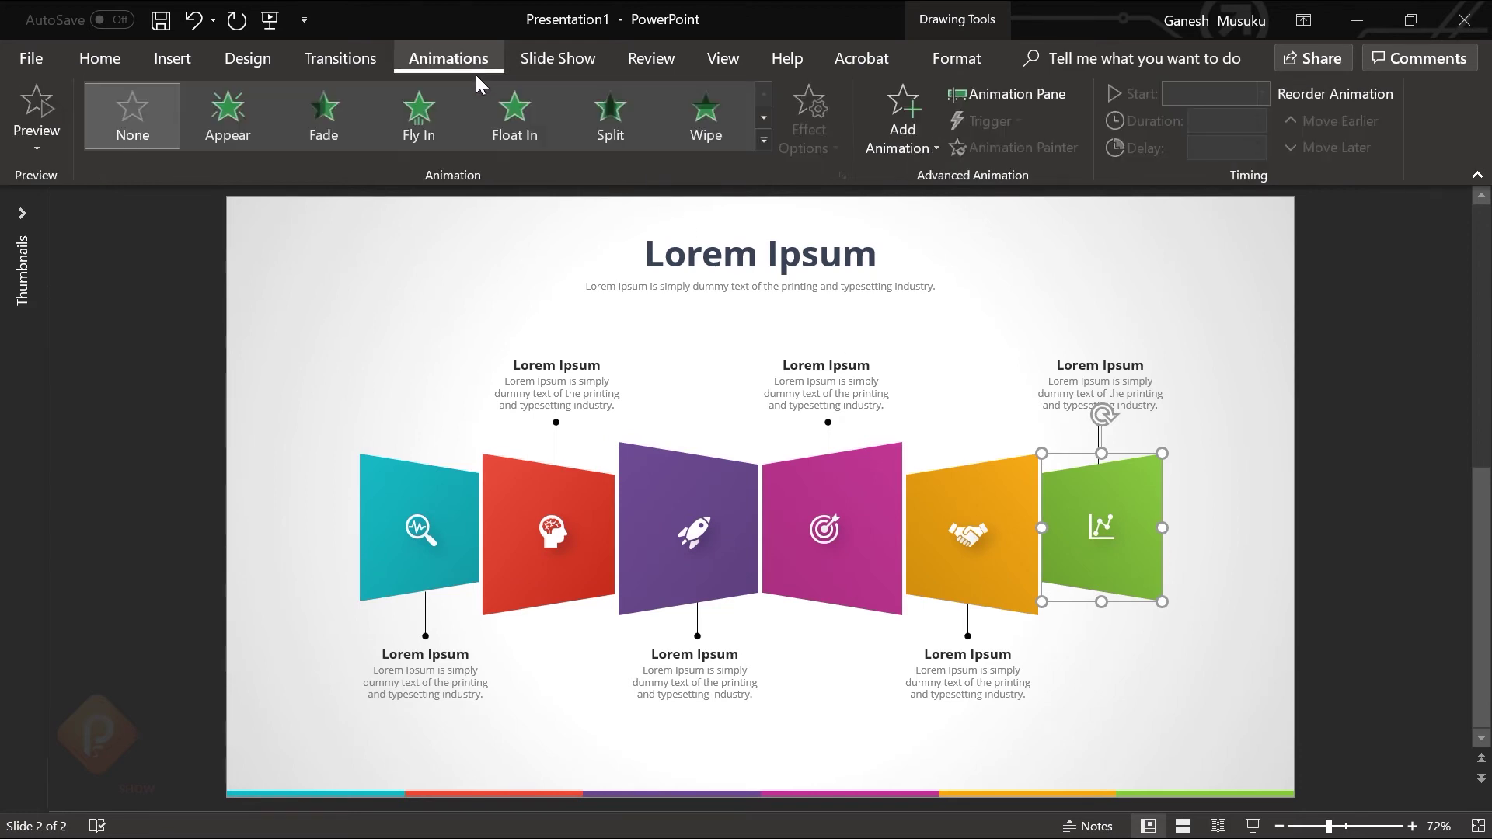
left_click(1010, 93)
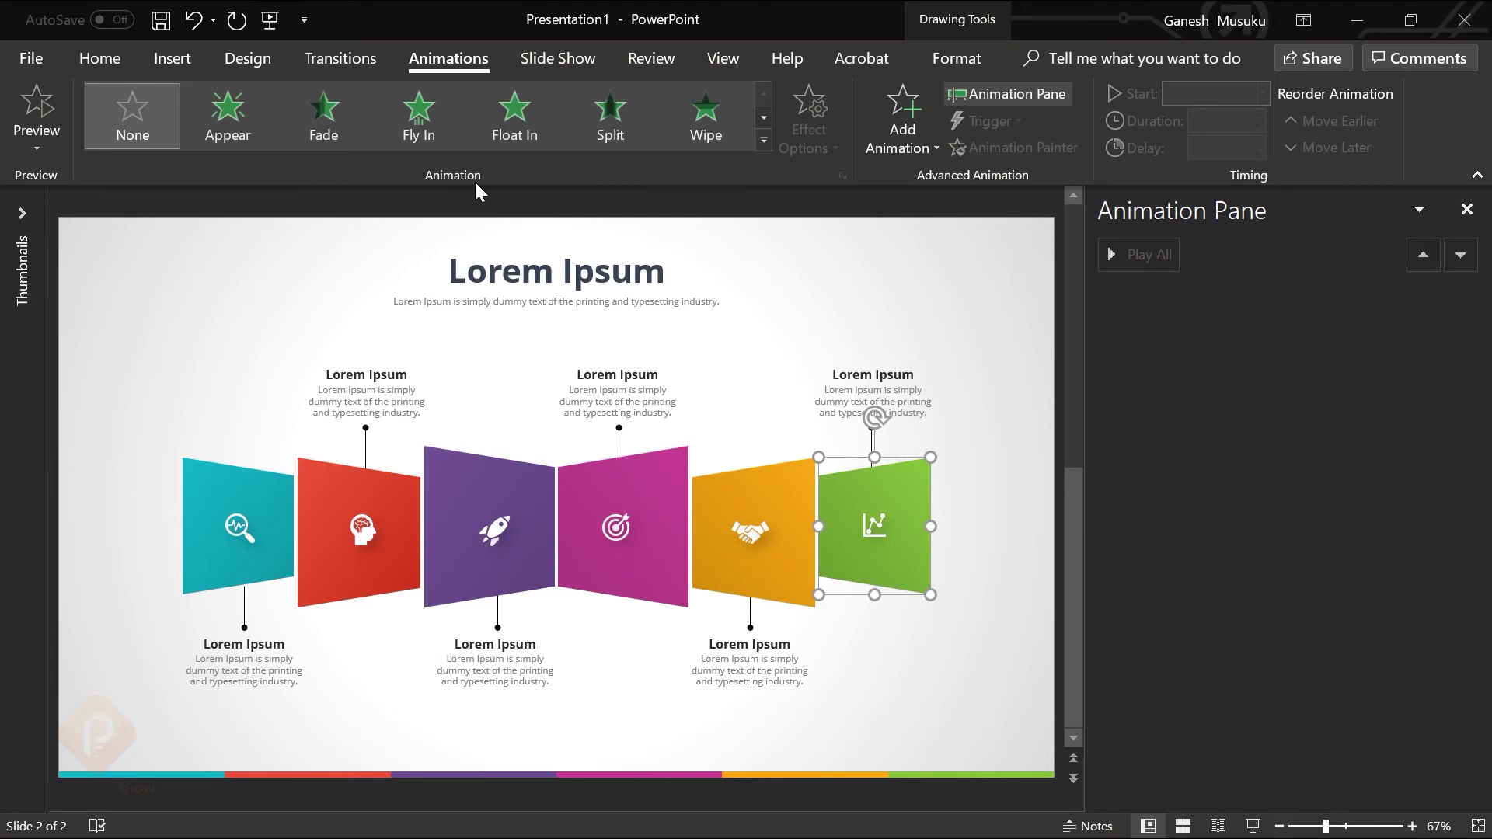
left_click(426, 116)
left_click(806, 151)
left_click(857, 308)
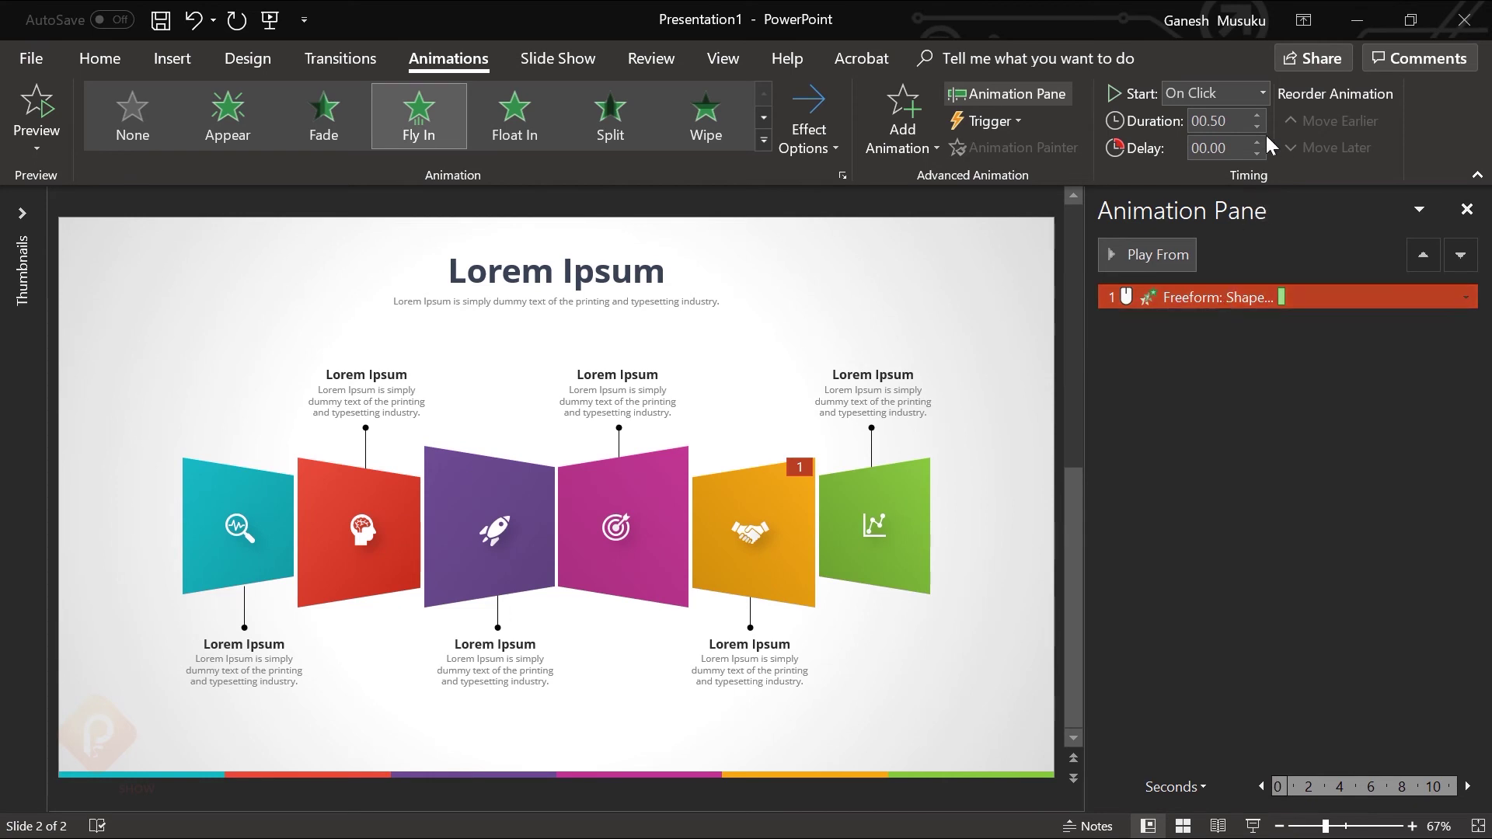
left_click(1257, 114)
left_click(1263, 93)
Step: Set the green panel's fly-in to 1 second with a 0.4 sec smooth start and 0.29 sec bounce end
left_click(1205, 162)
right_click(1265, 300)
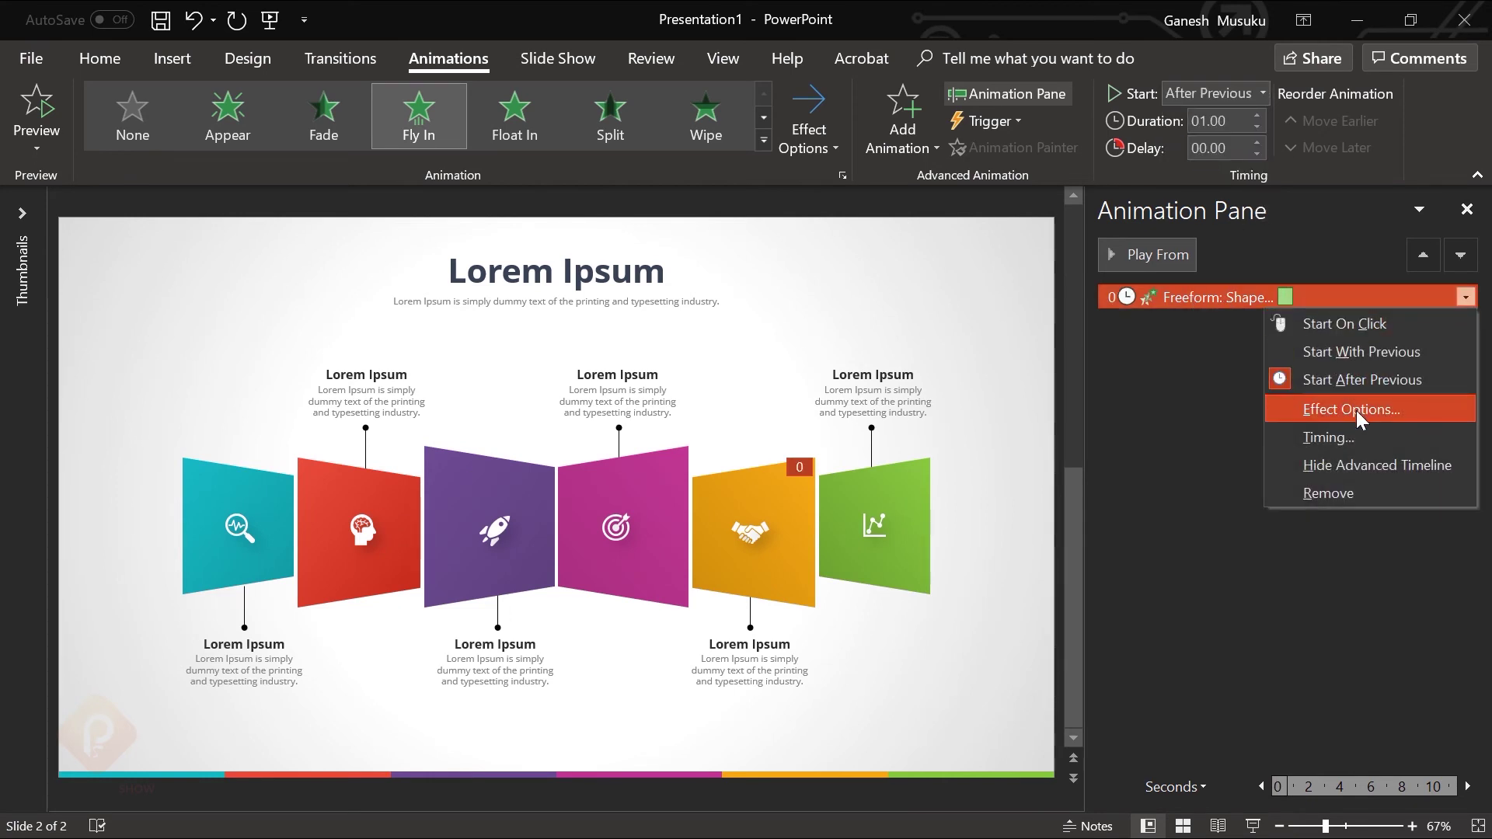
left_click(1356, 404)
left_click_drag(687, 325, 709, 327)
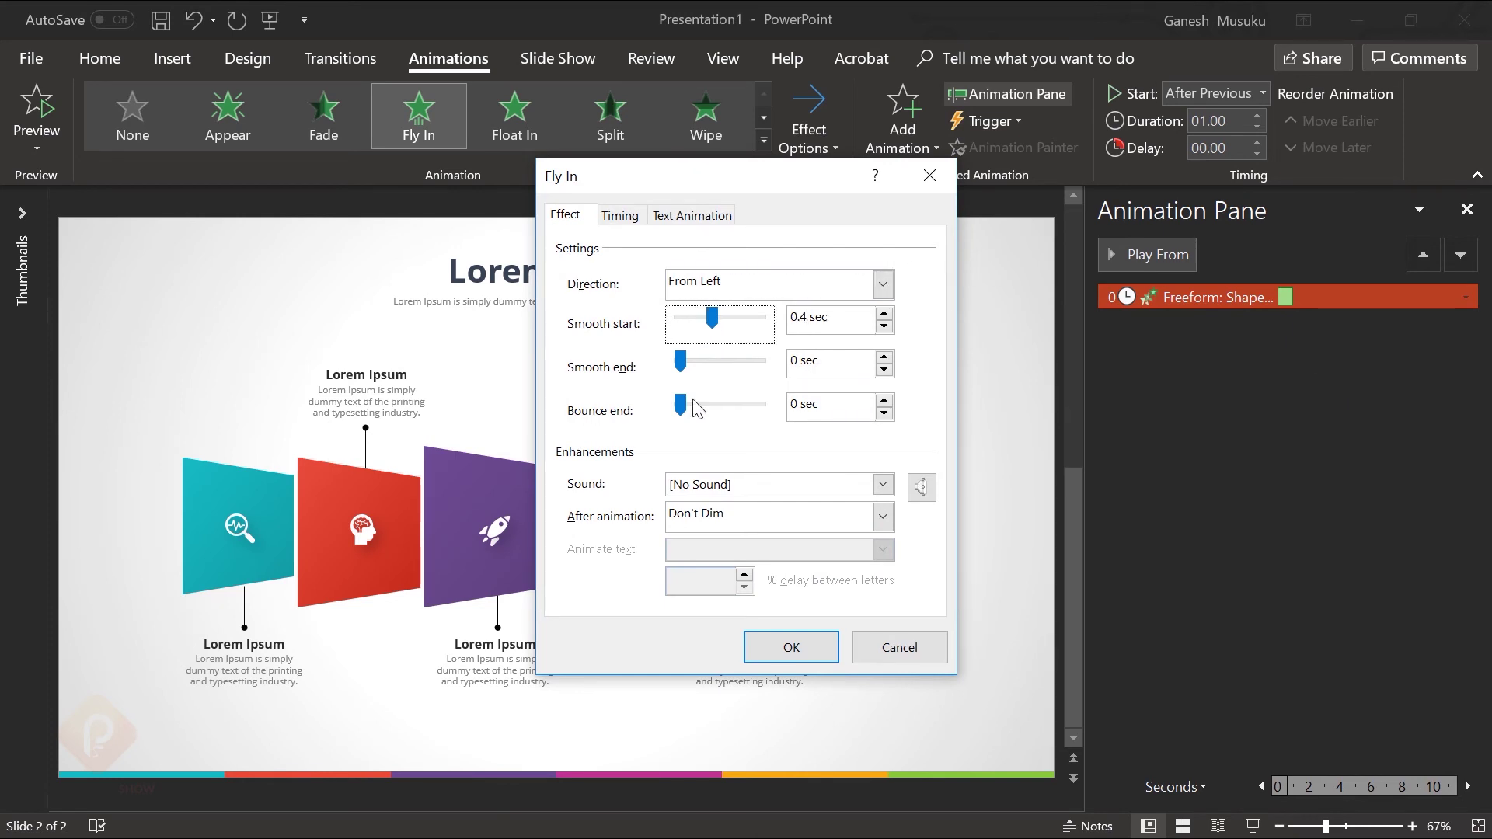
left_click_drag(682, 410, 721, 416)
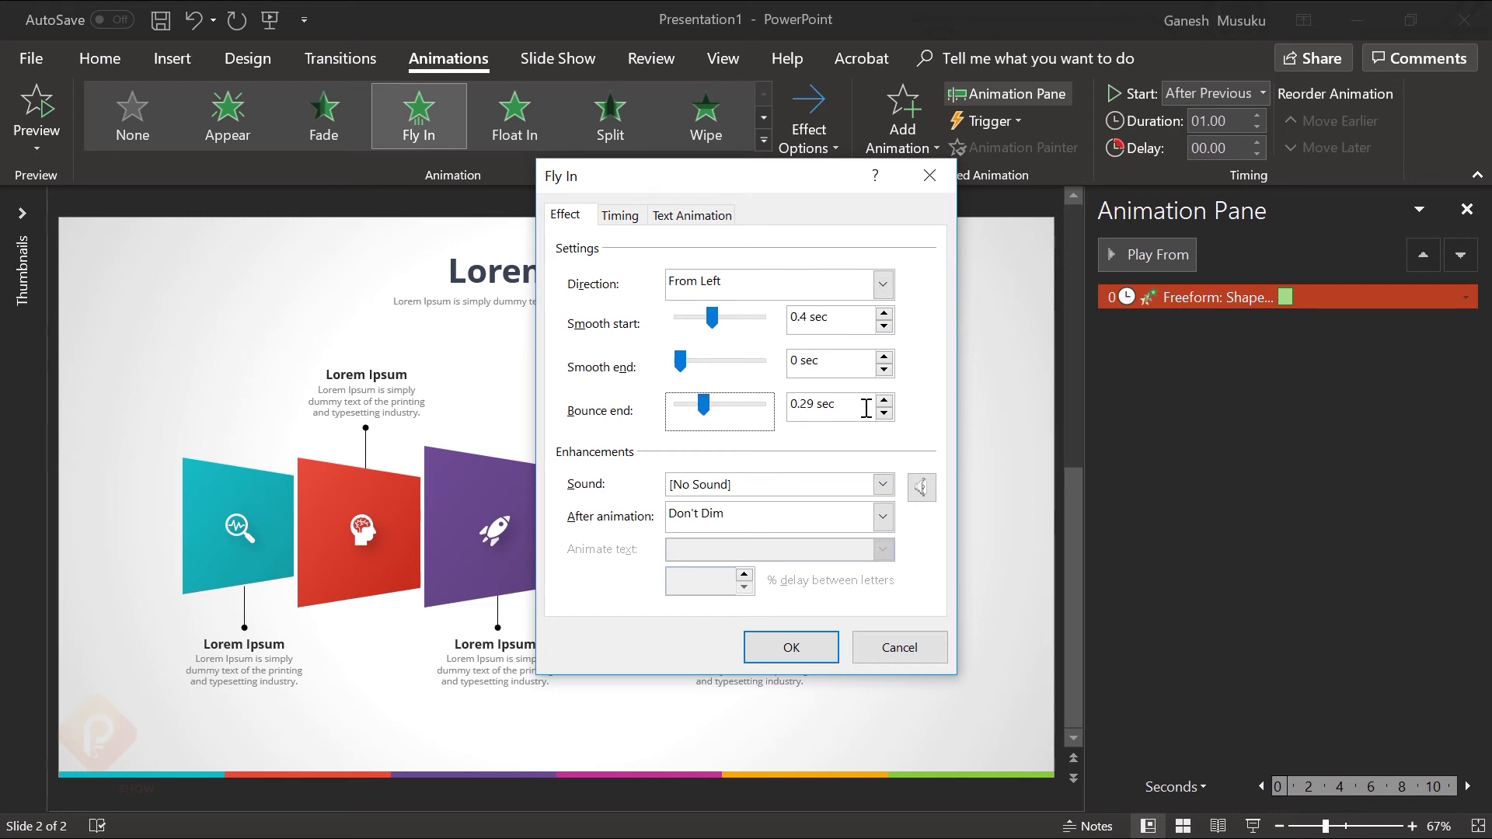
left_click(809, 649)
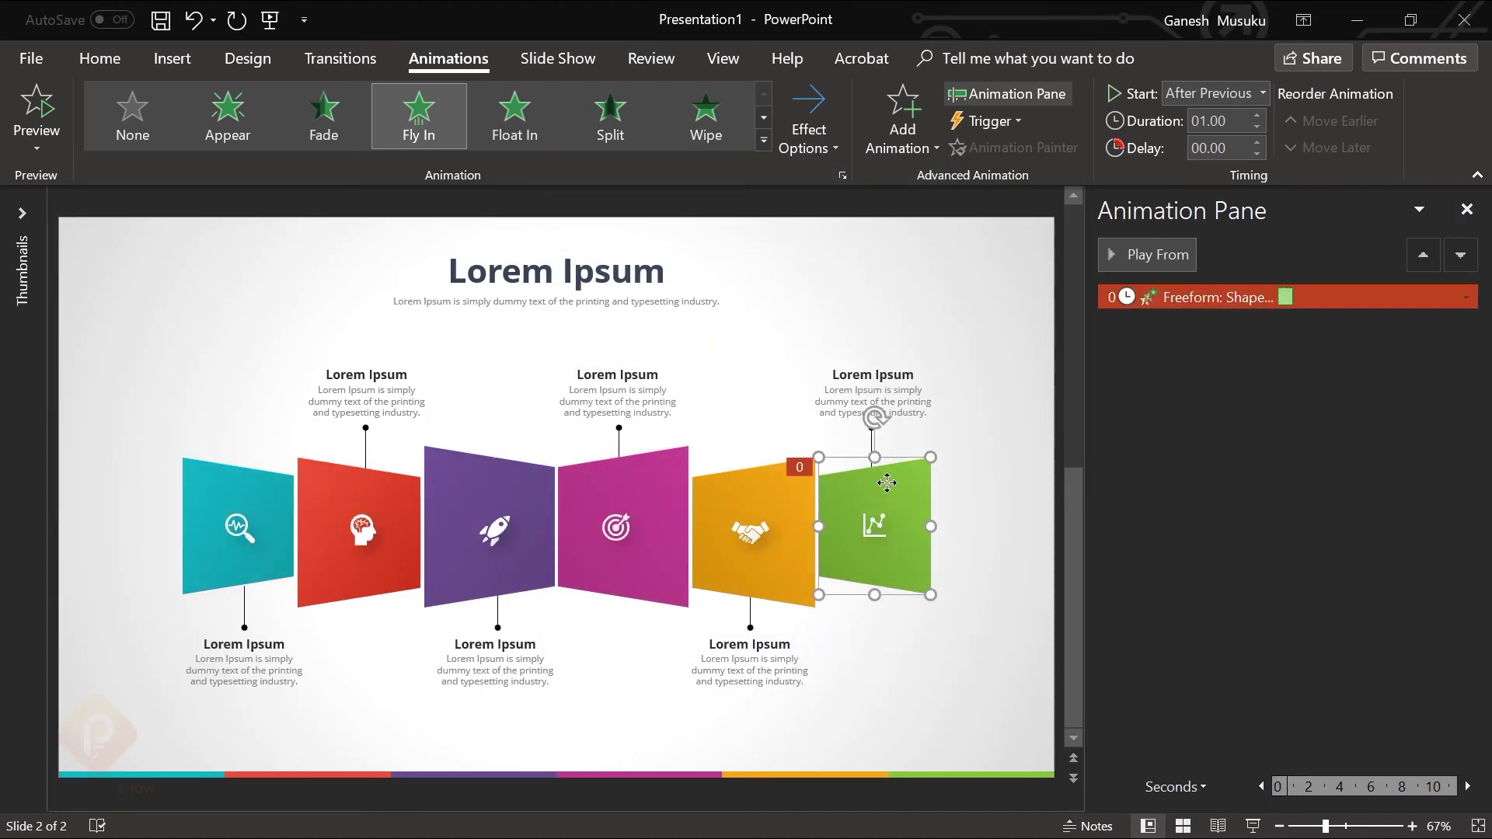
Step: Copy the green panel's Fly In animation to the orange panel, starting With Previous
left_click(887, 483)
left_click(1014, 147)
left_click(762, 484)
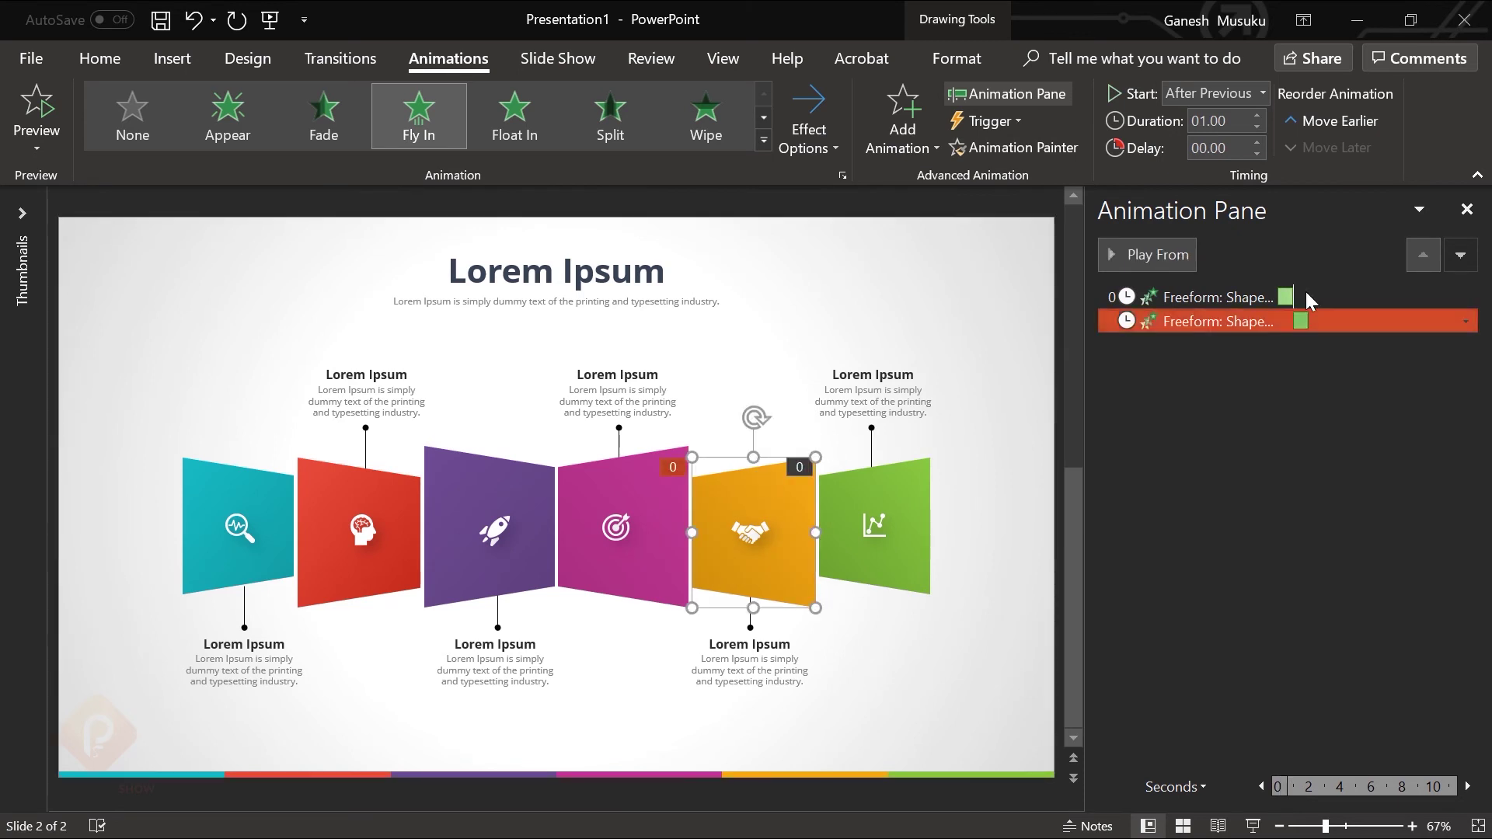
left_click(1244, 93)
left_click(1228, 144)
type("00.25")
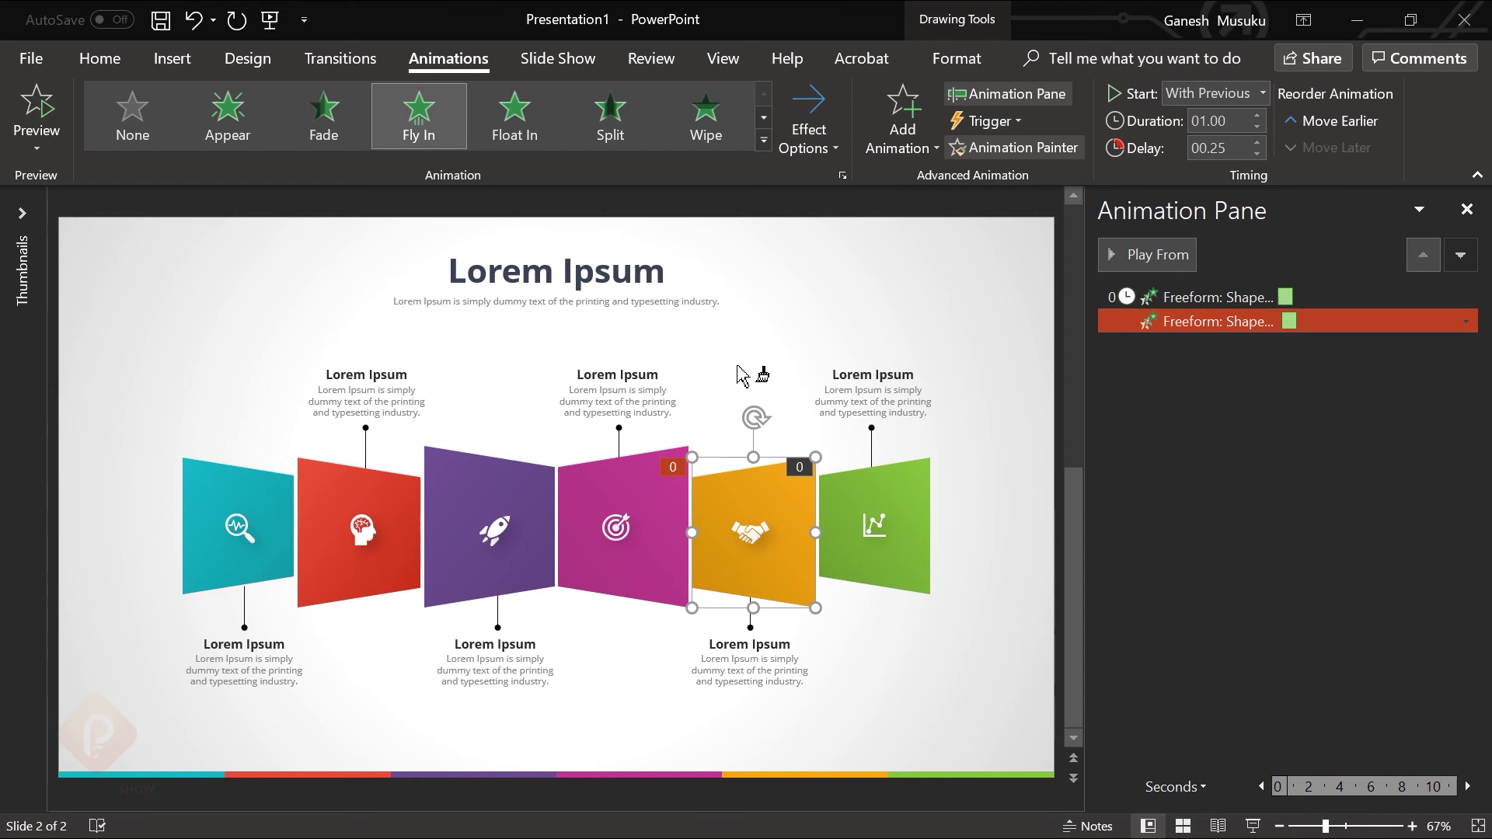
Step: Paint the animation onto the magenta and purple panels with 0.50 and 0.75 second delays
left_click(615, 486)
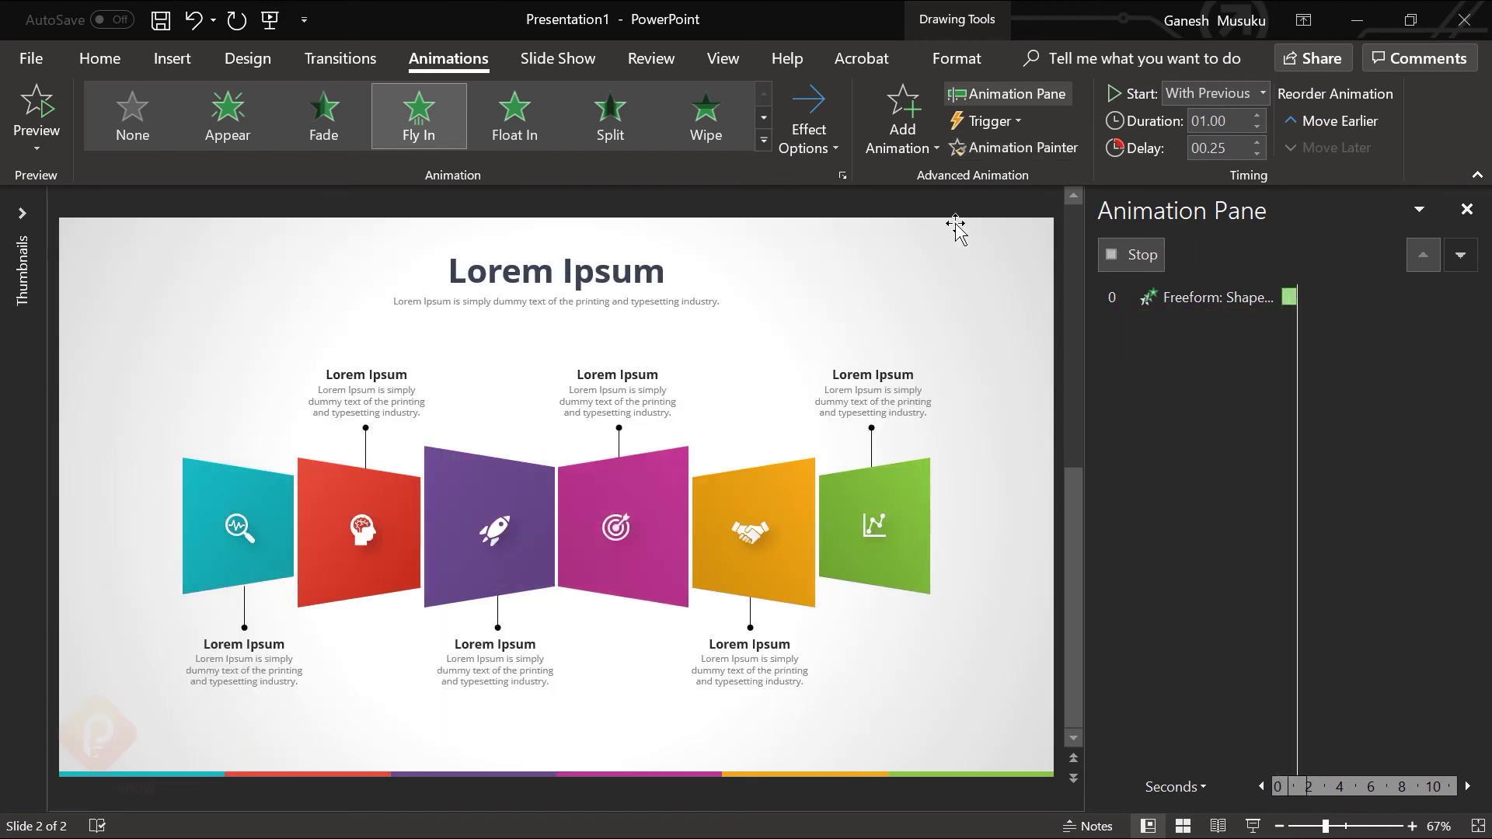
left_click(1257, 143)
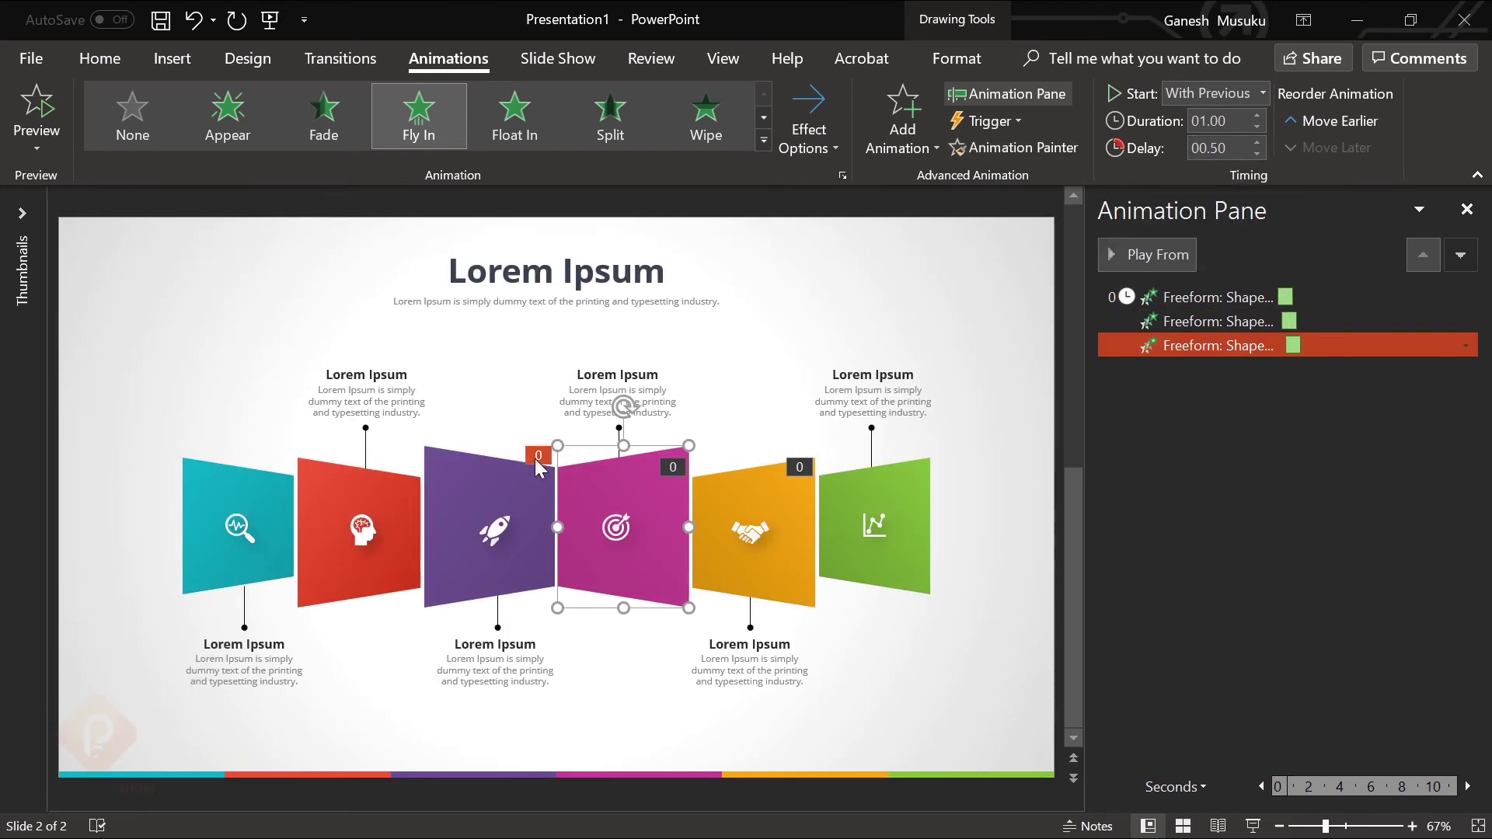
left_click(1071, 152)
left_click(502, 482)
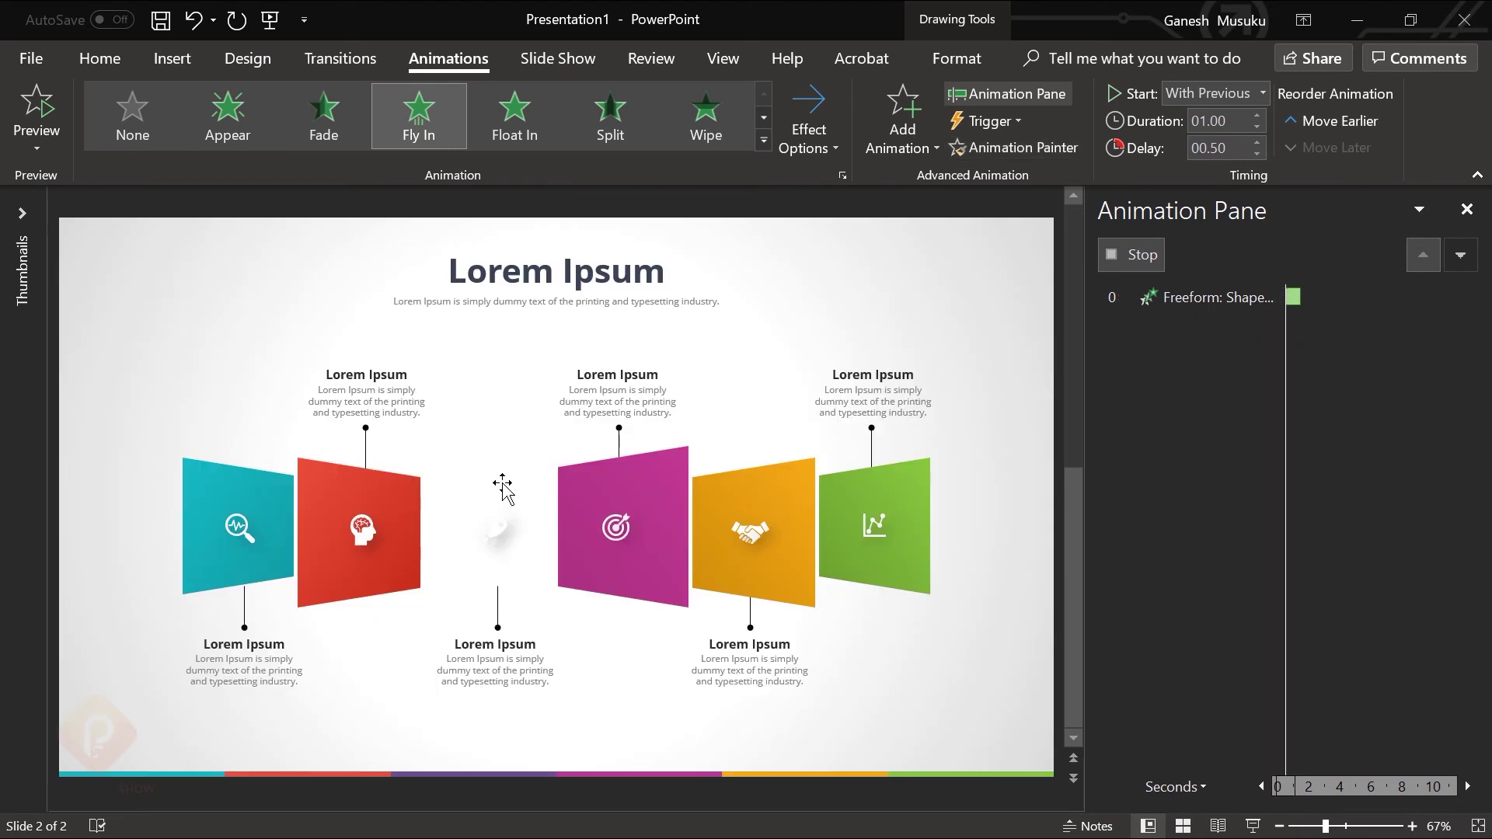
left_click(1257, 143)
Step: Paint the animation onto the red and teal panels with 1.00 and 1.25 second delays
left_click(1014, 148)
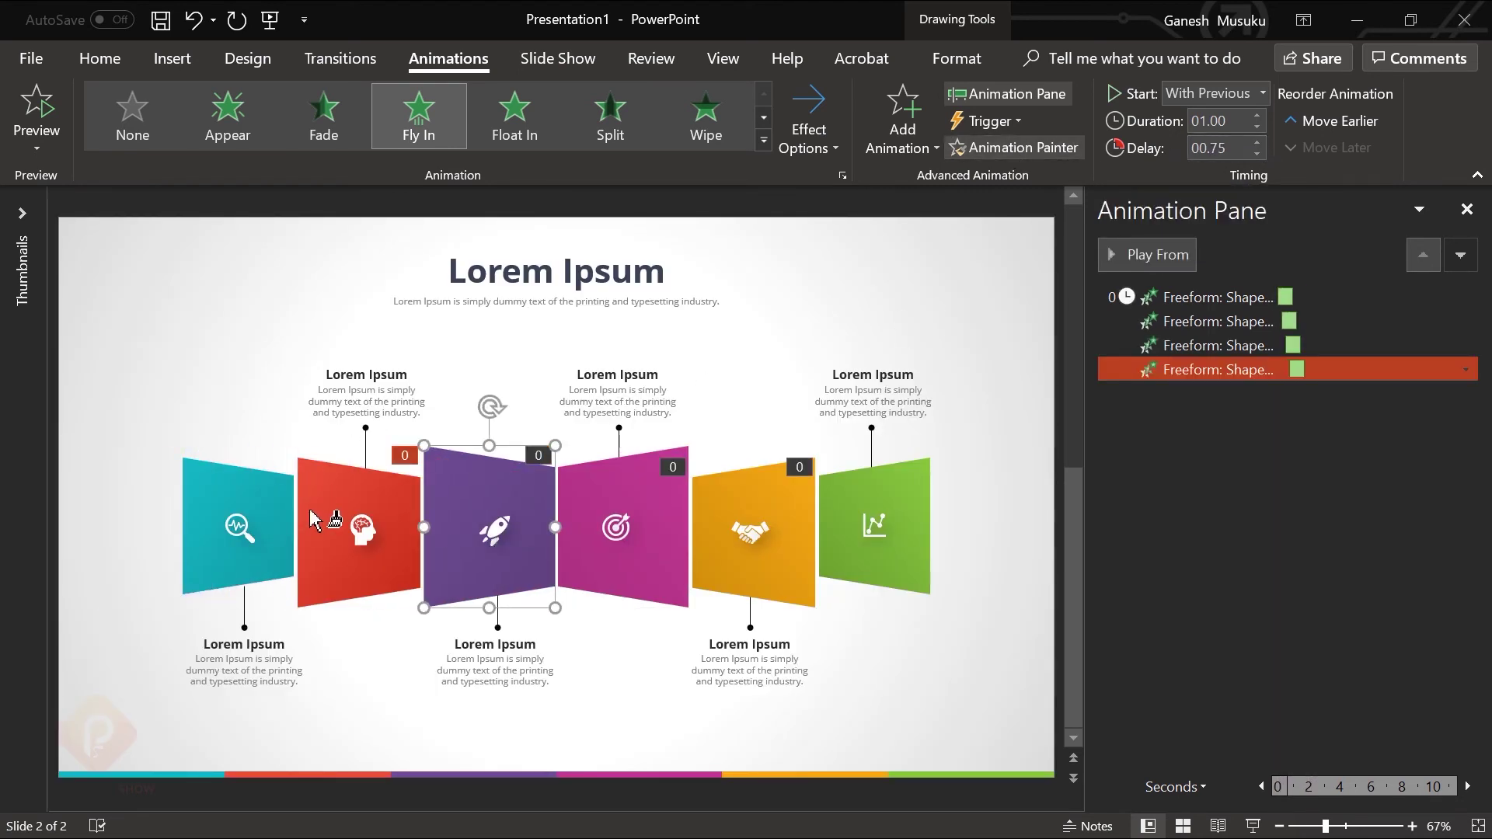
left_click(319, 521)
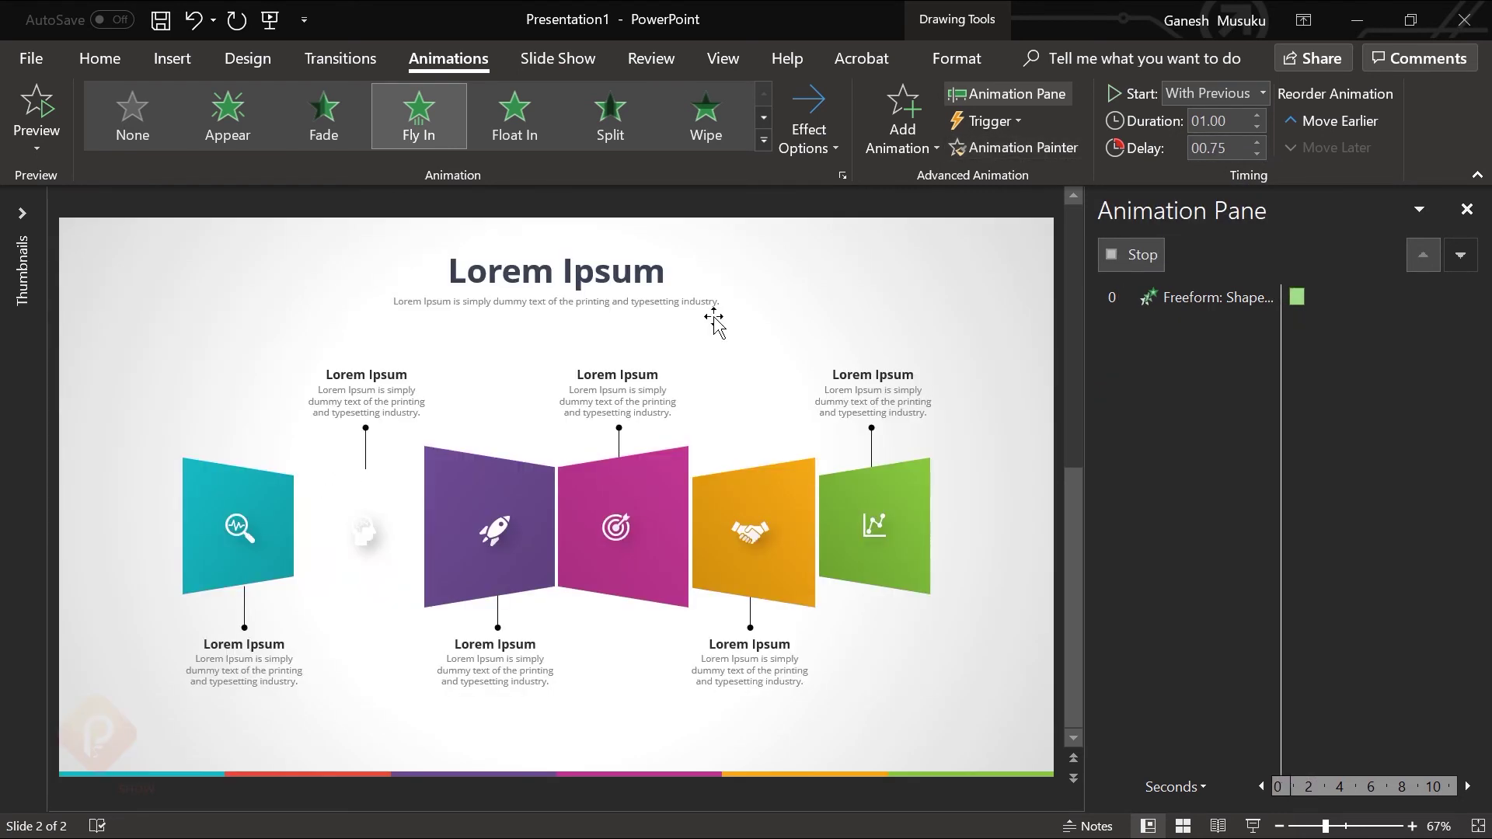
left_click(1257, 143)
left_click(1014, 148)
left_click(250, 501)
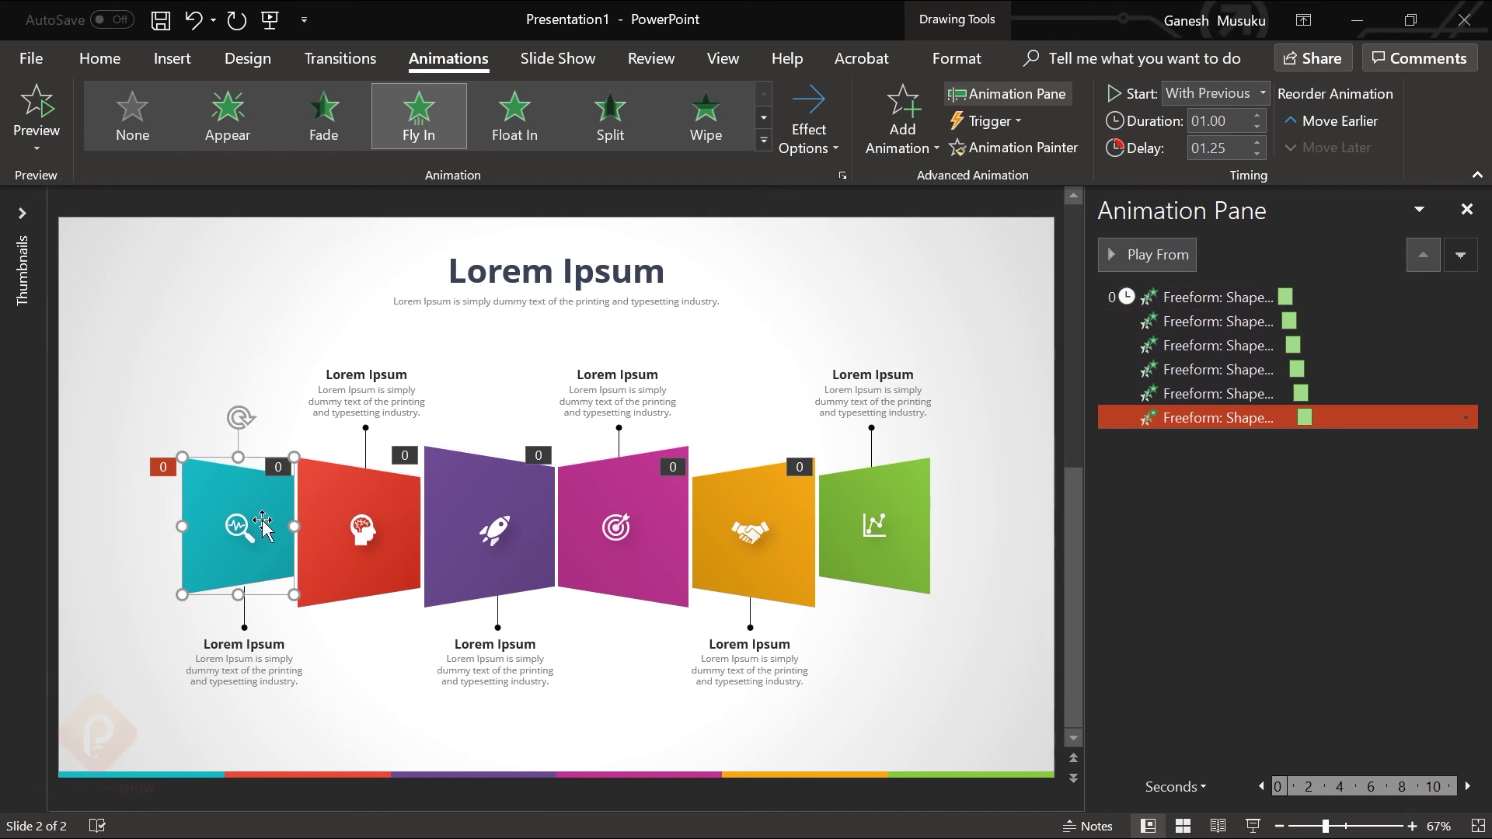
left_click(243, 535)
left_click(363, 530, "shift")
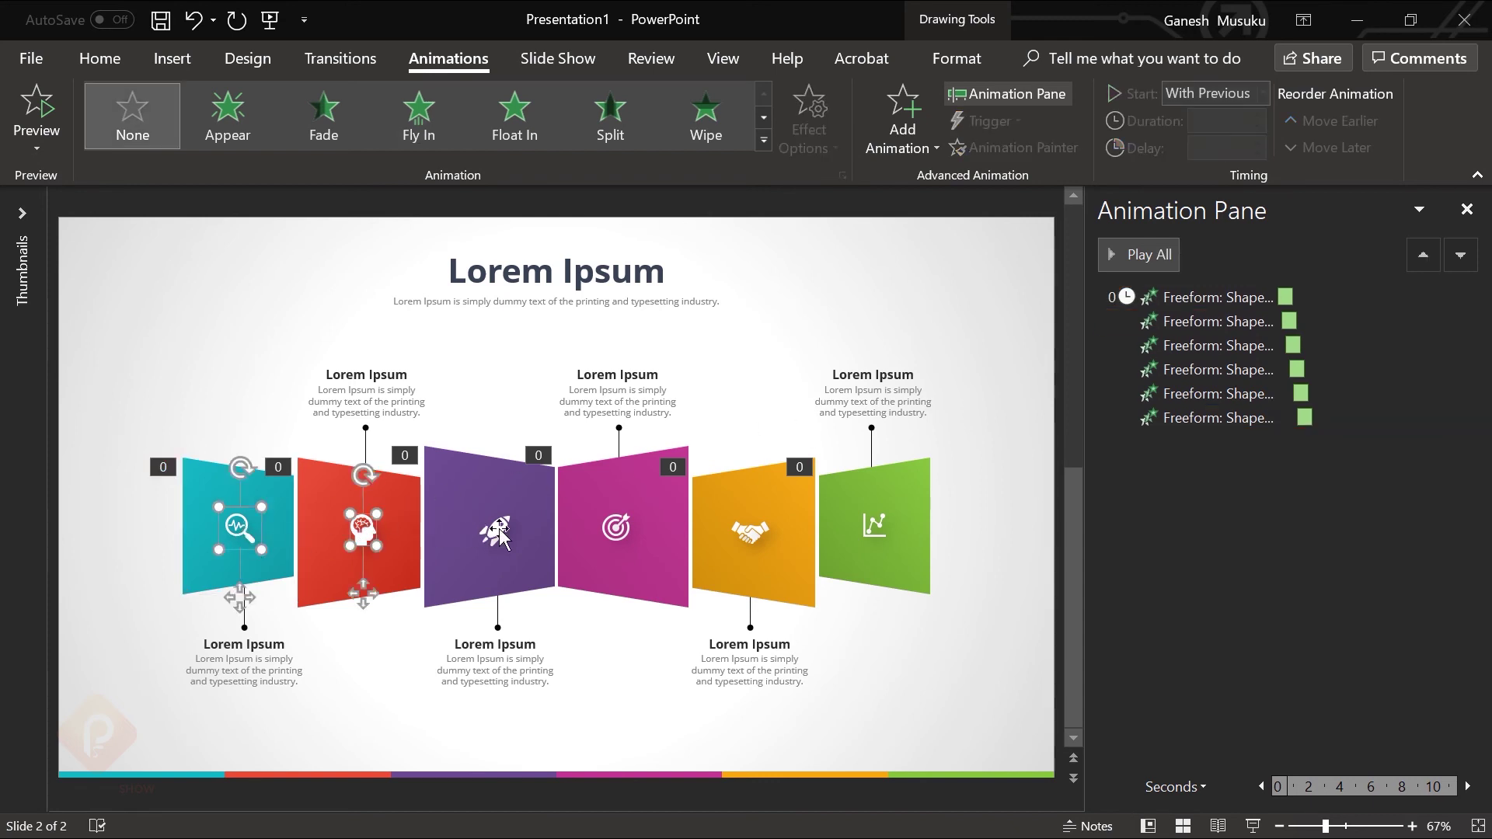
Step: Group the six icons and give the group a Float In entrance starting After Previous
left_click(494, 532, "shift")
left_click(616, 529, "shift")
left_click(750, 533, "shift")
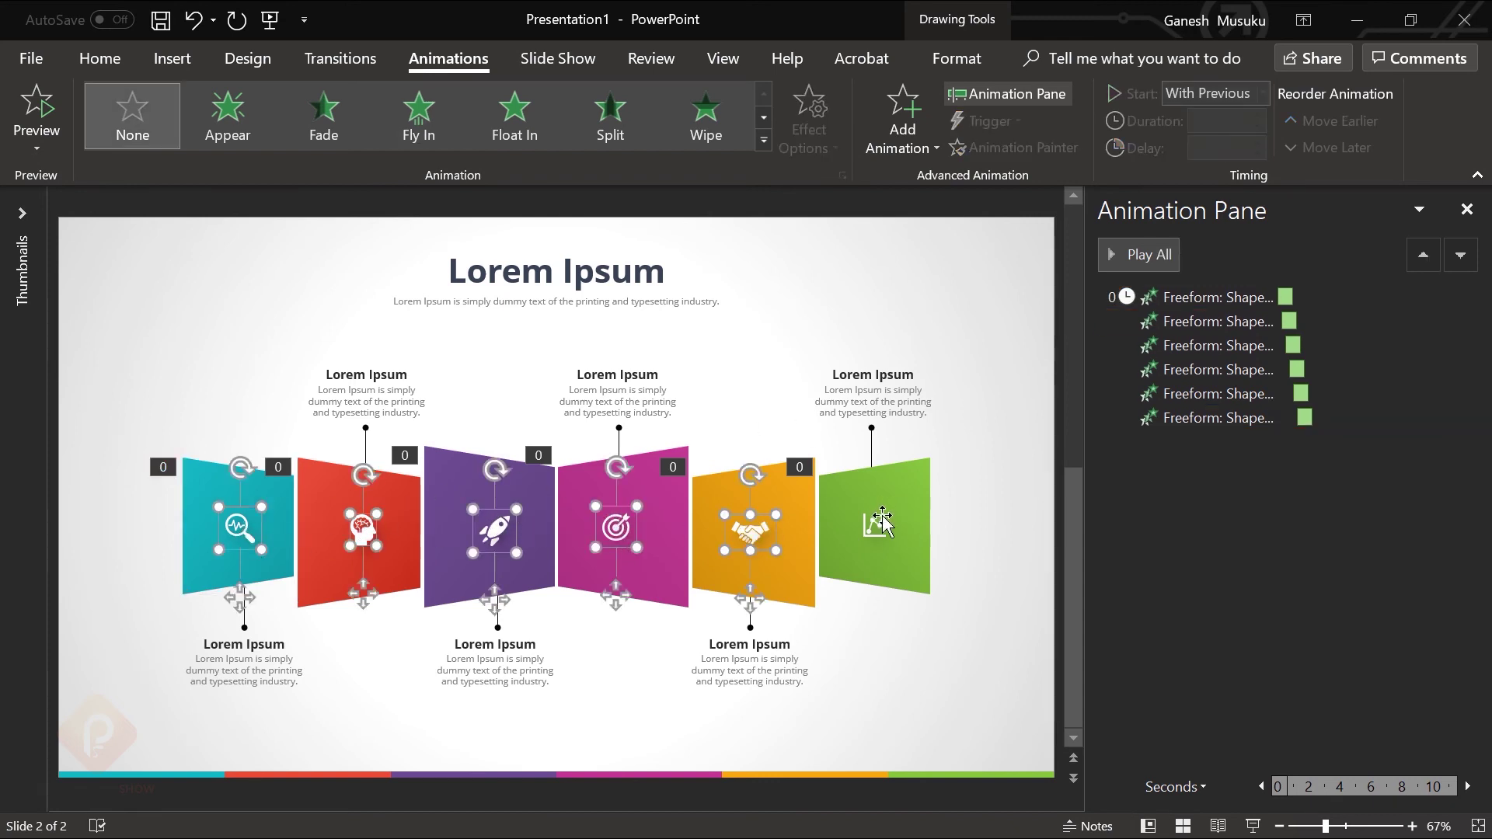
left_click(870, 523, "shift")
key("ctrl+g")
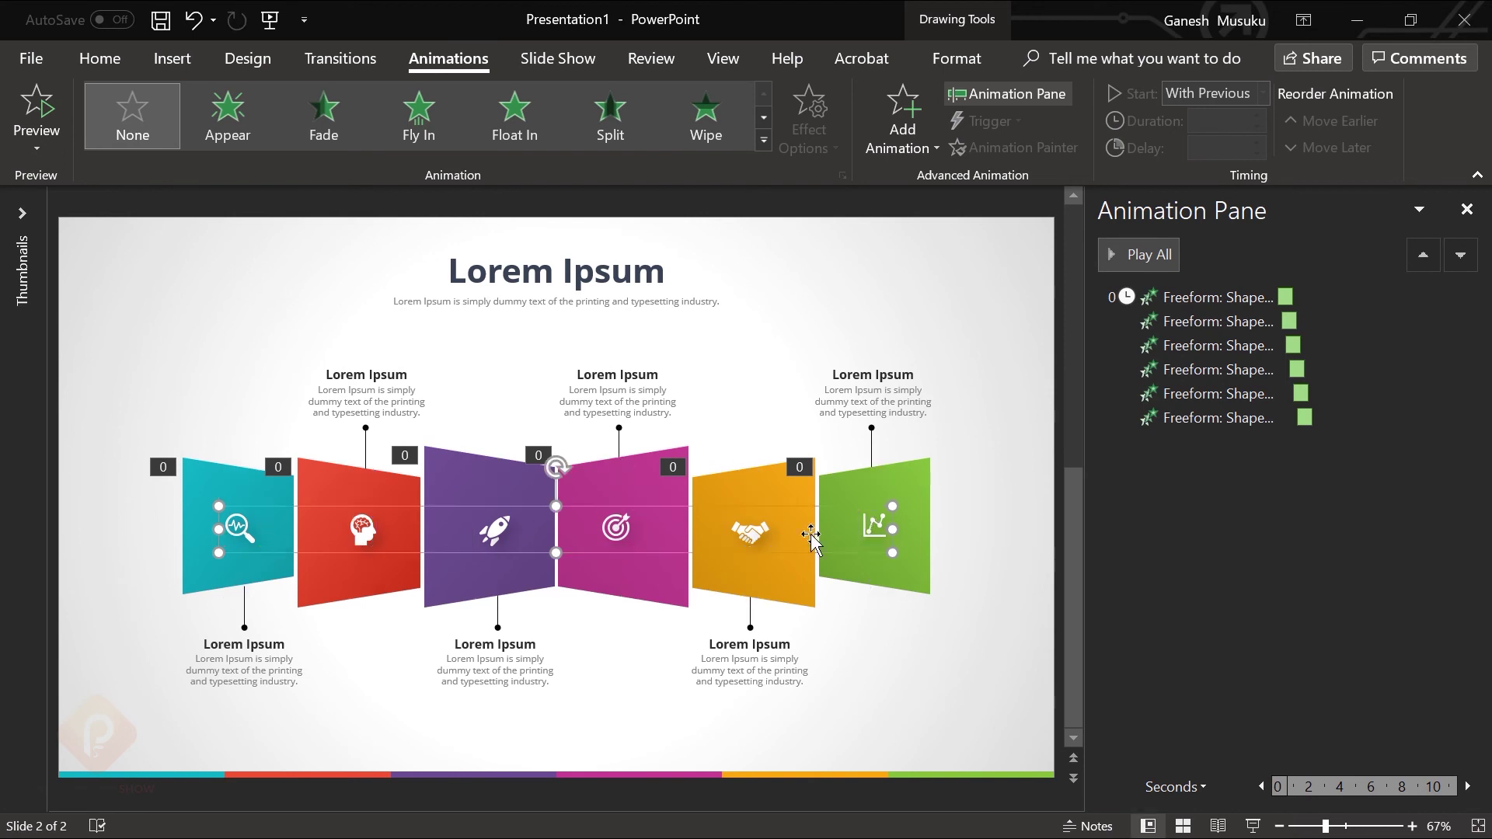
left_click(527, 115)
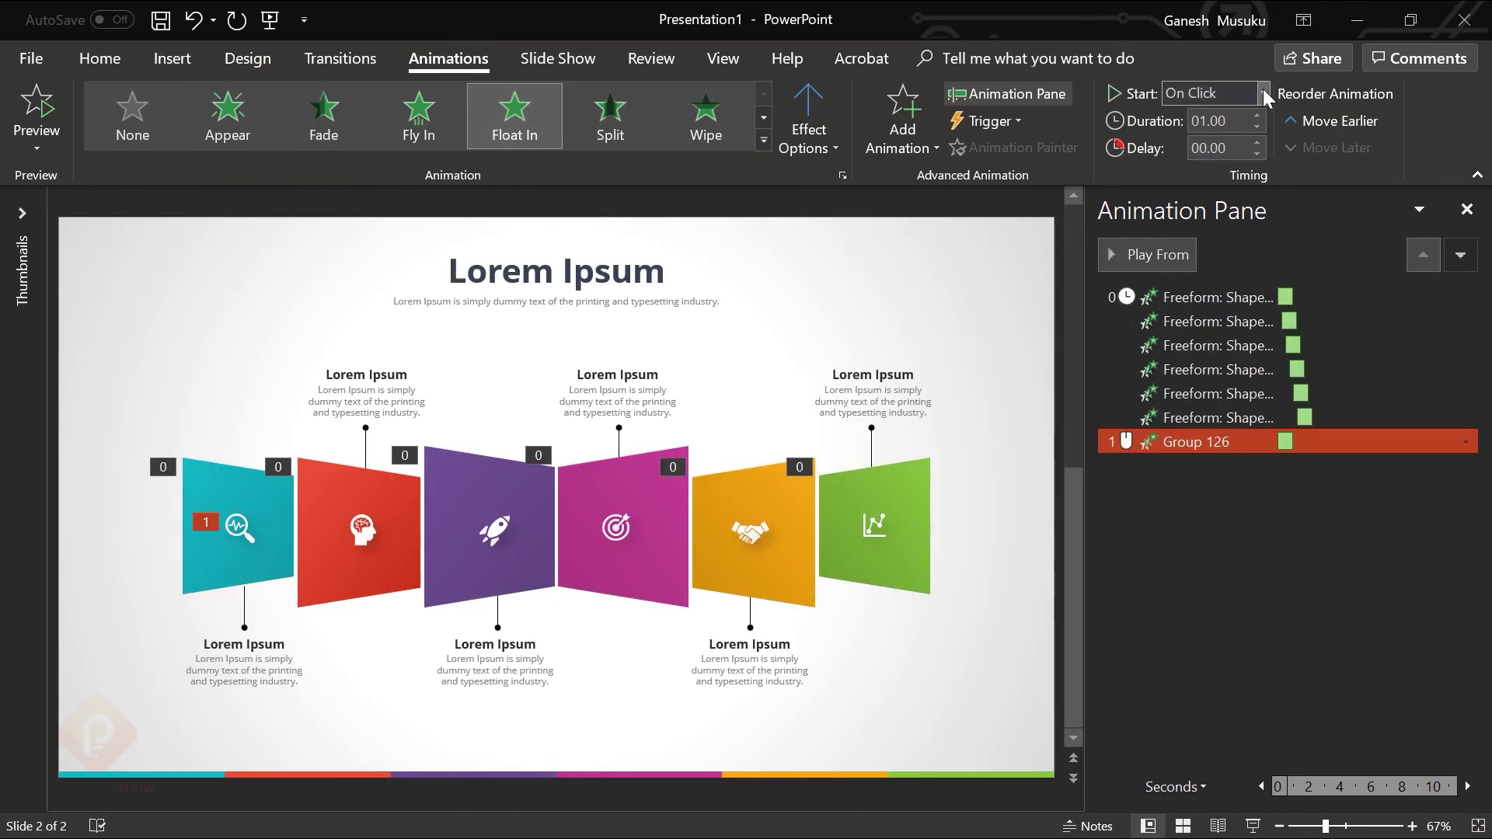
left_click(1202, 162)
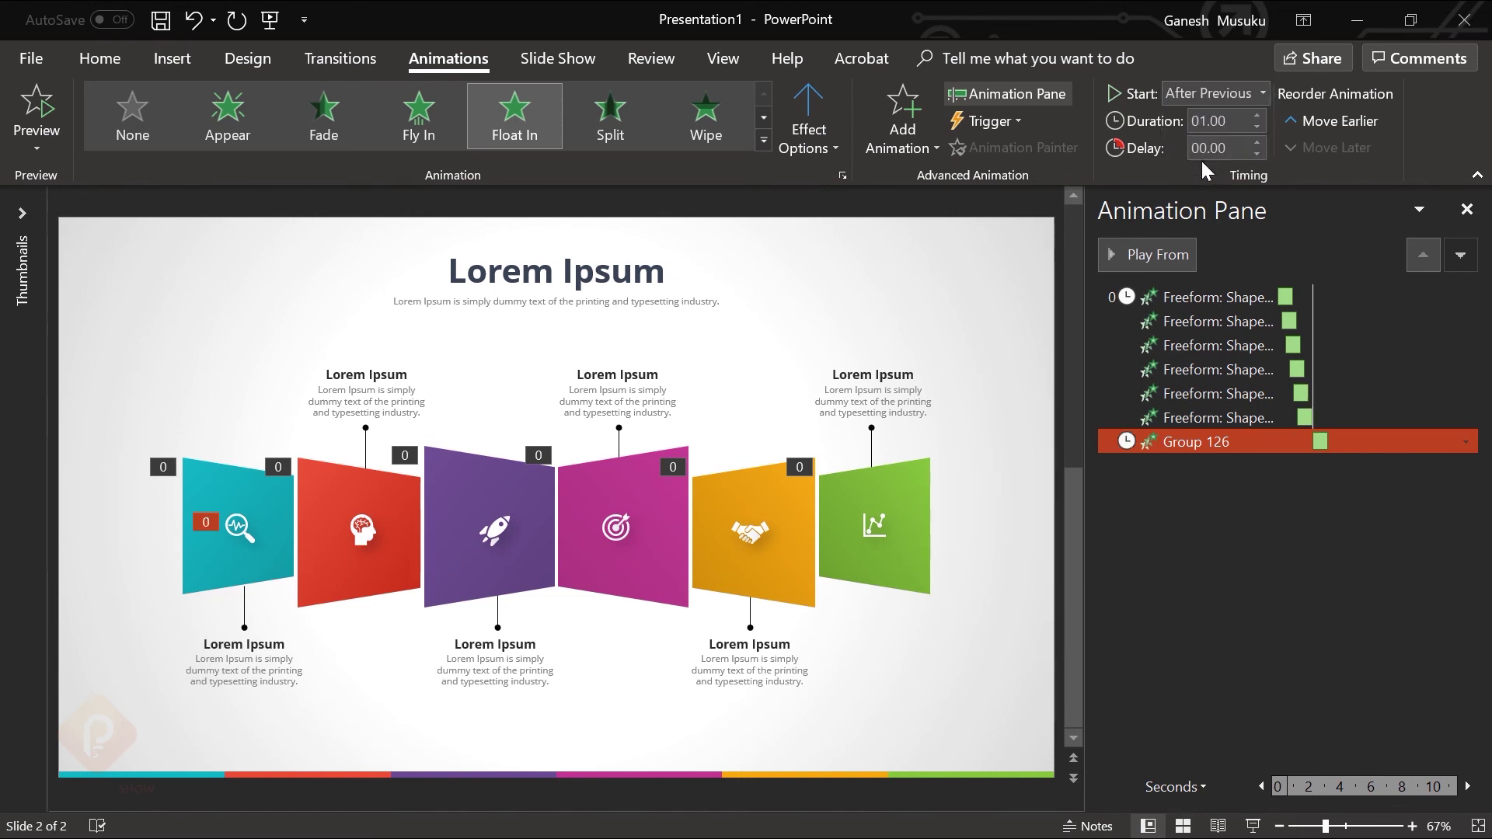
Step: Group the lower caption text boxes with their connectors
left_click(1057, 332)
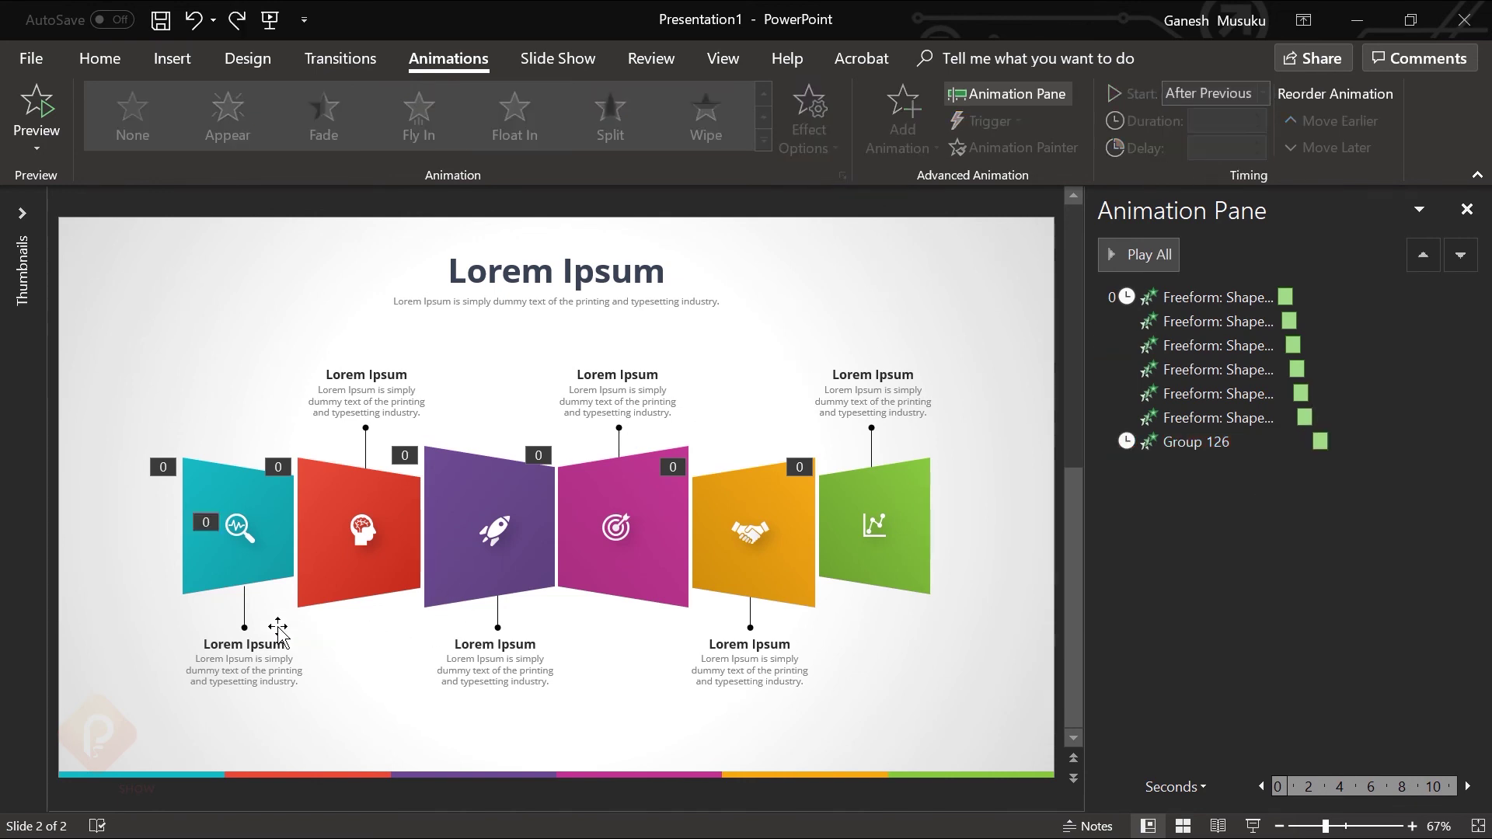
left_click(244, 600)
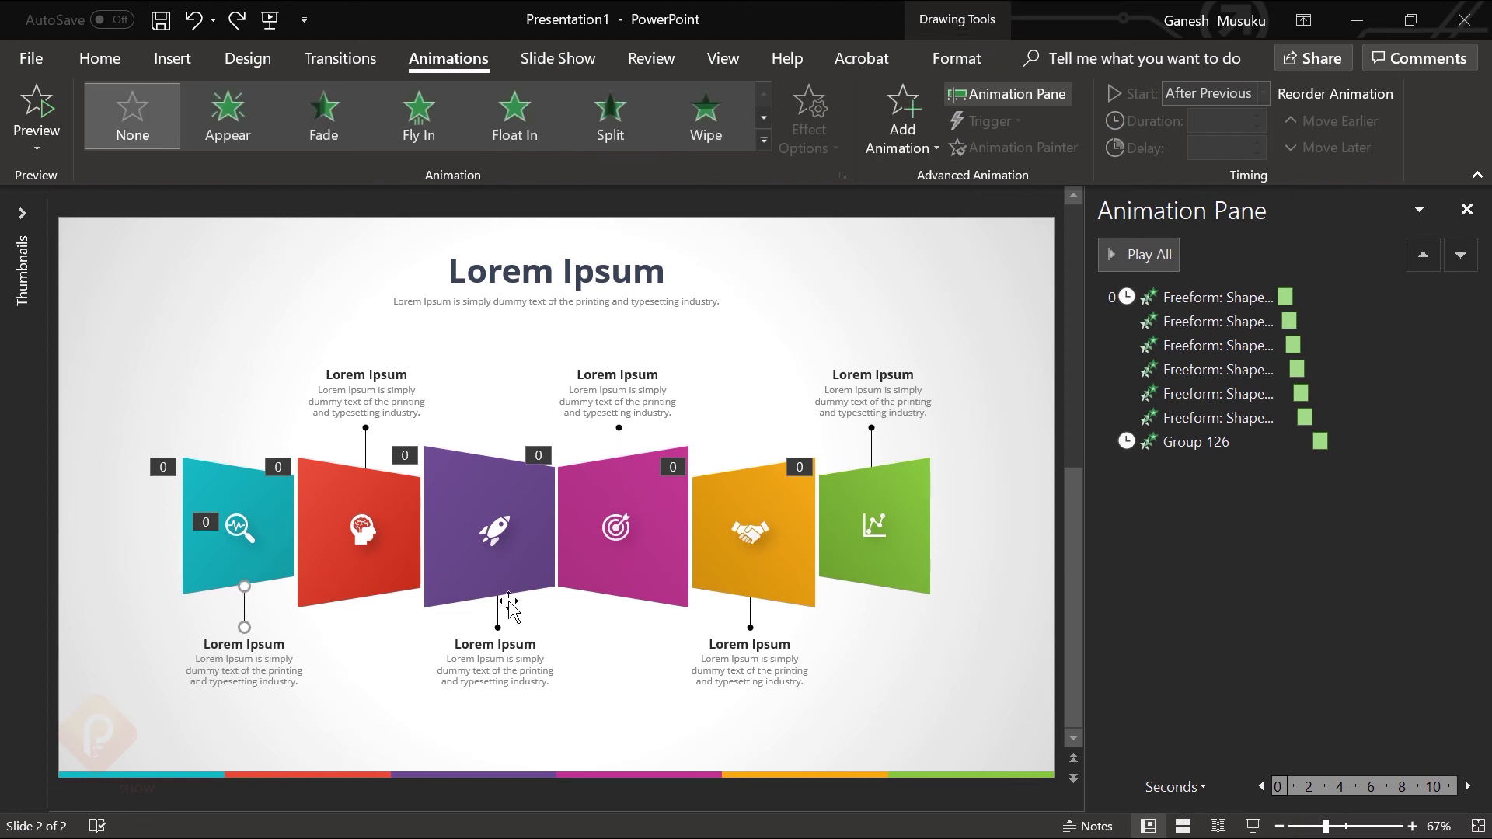
left_click(744, 662)
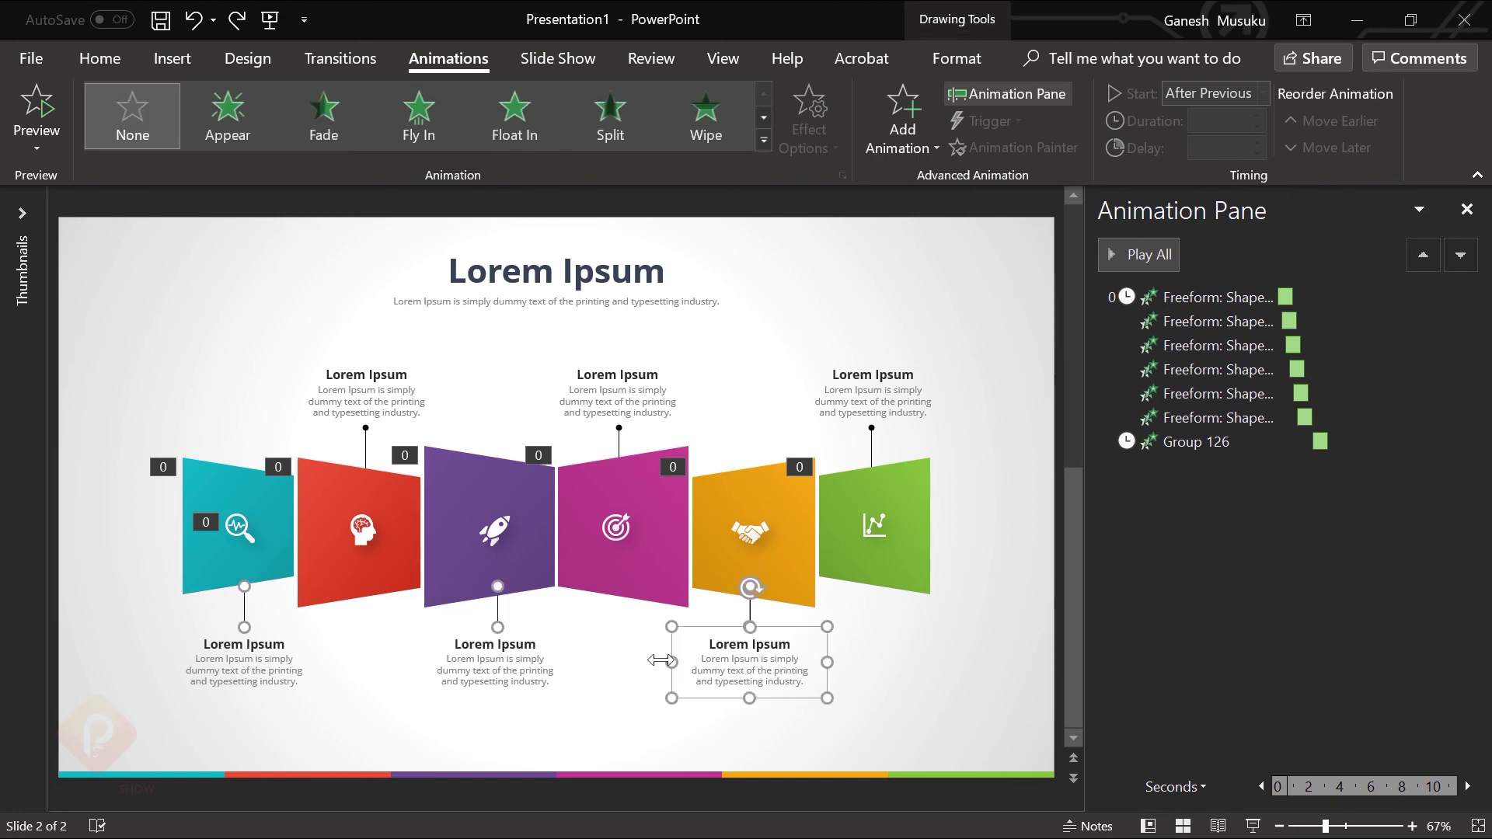
left_click(527, 667, "shift")
left_click(272, 663, "shift")
key("ctrl+g")
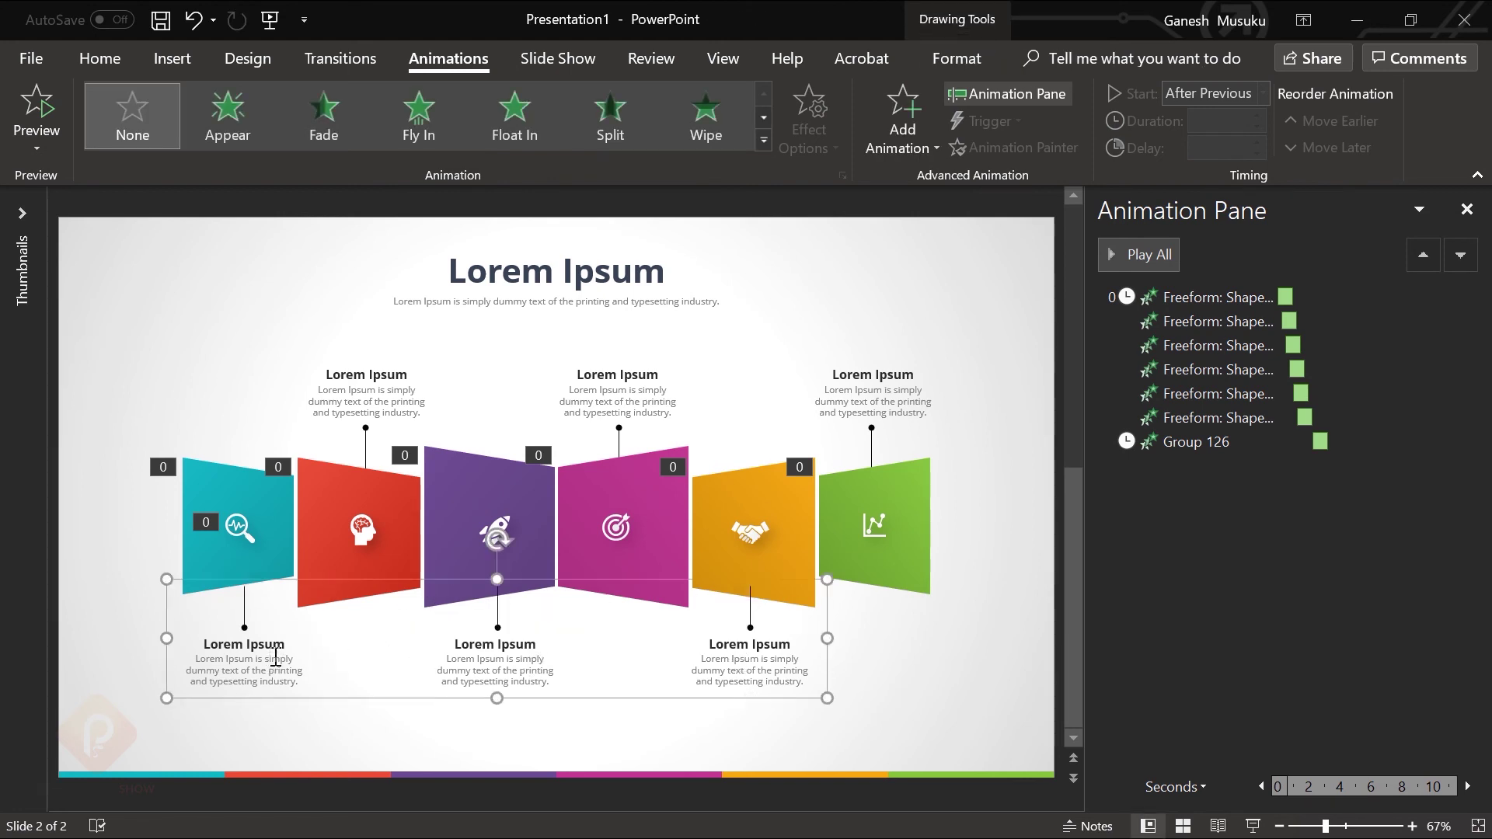
Step: Group the upper caption text boxes with their connectors, then select the lower caption group
left_click(366, 445)
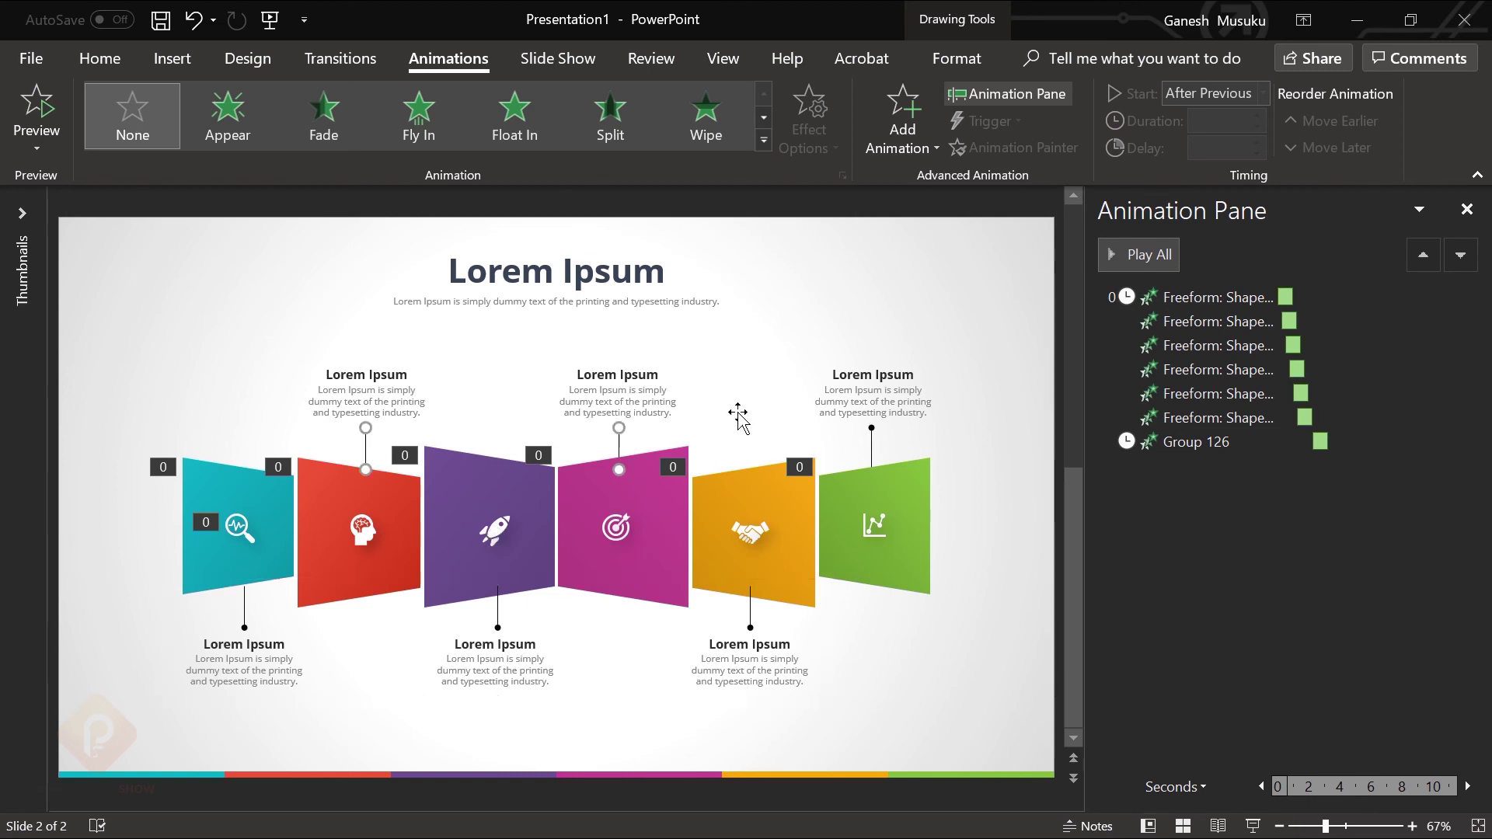
left_click(879, 381, "shift")
left_click(634, 398, "shift")
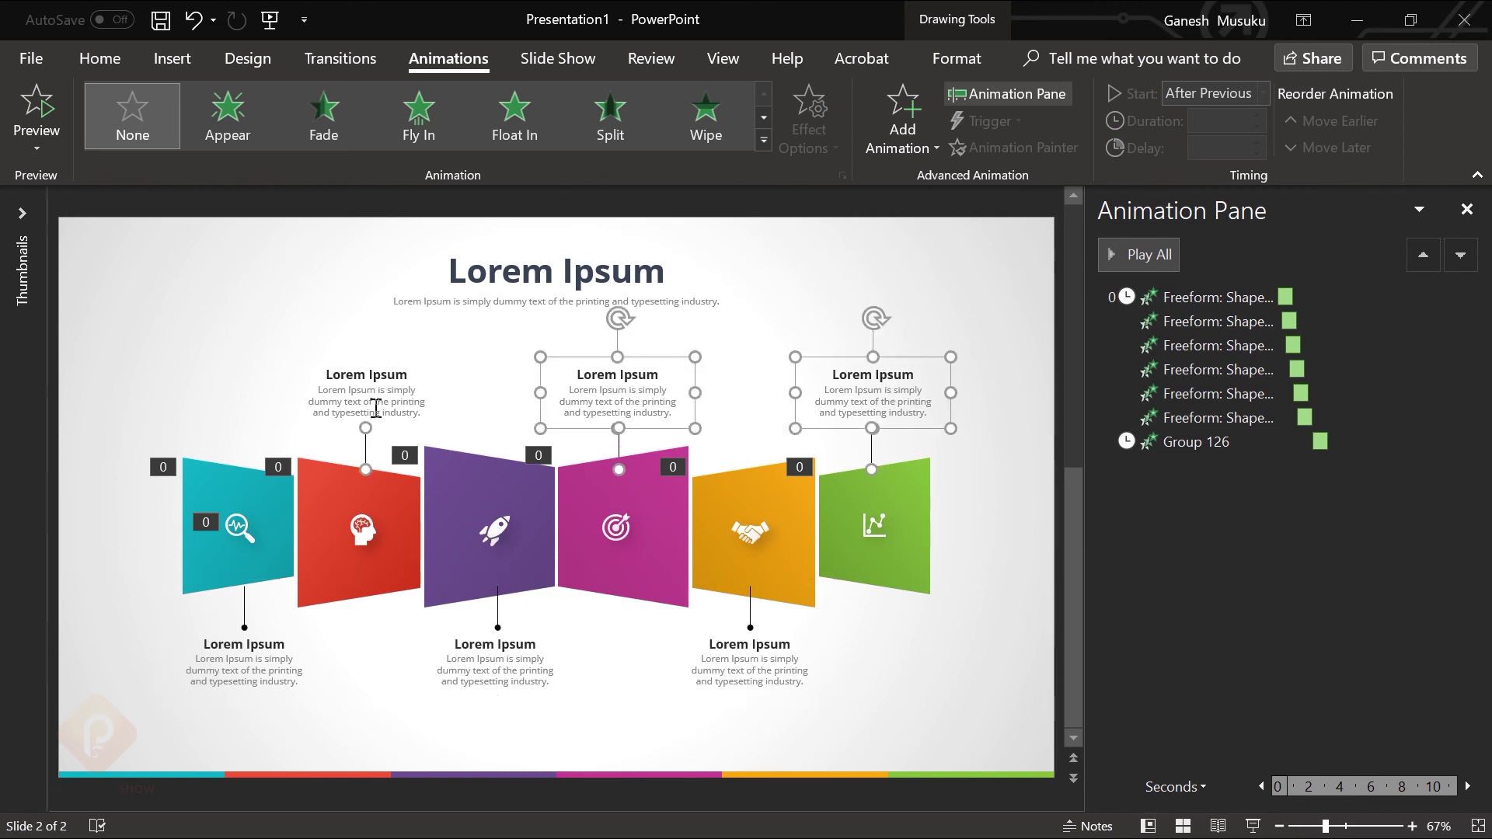
left_click(376, 407, "shift")
key("ctrl+g")
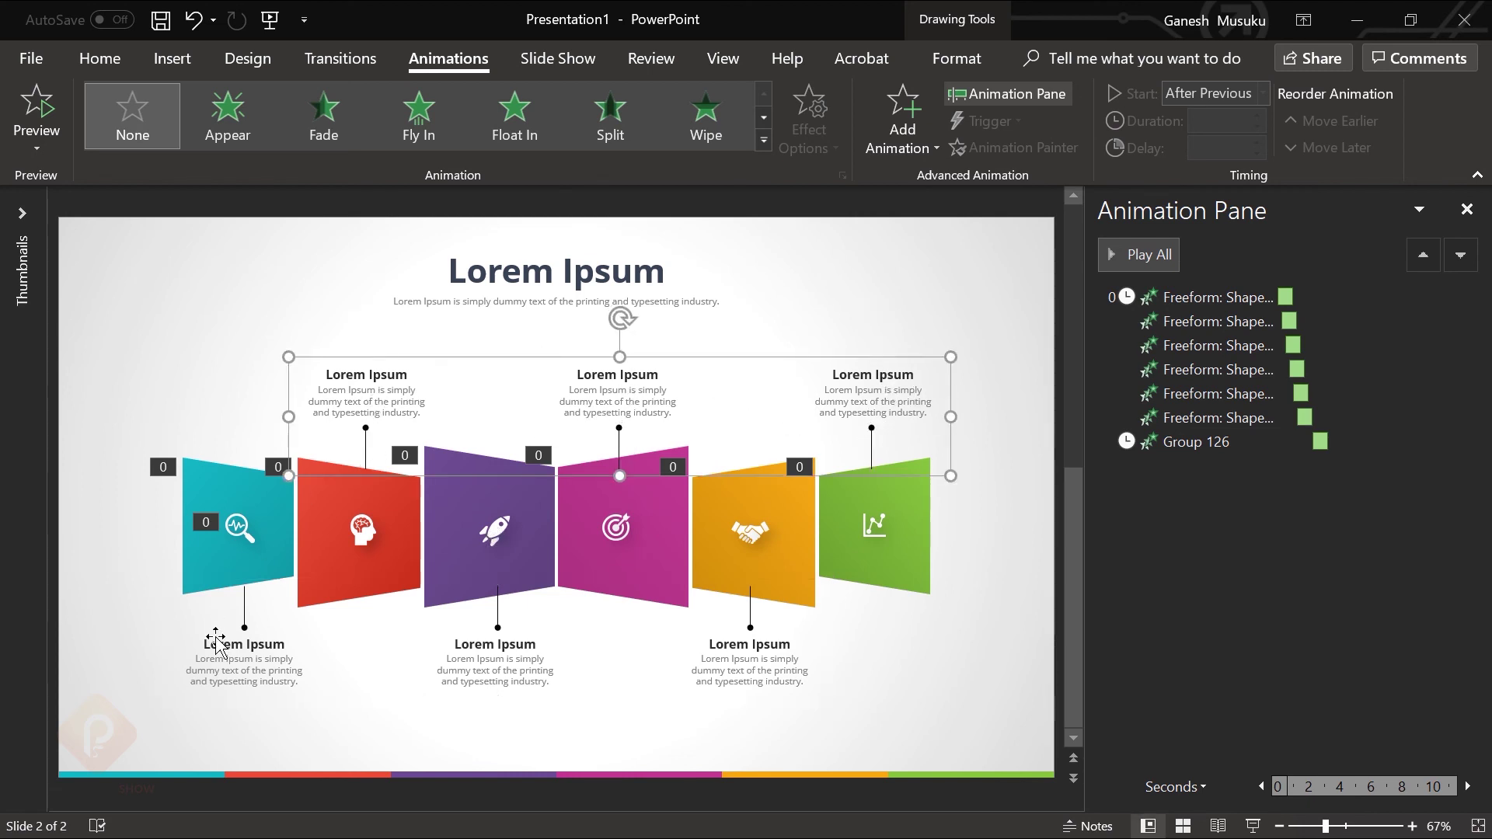
left_click(259, 649)
left_click(363, 700)
Step: Give the lower caption group a Wipe From Top entrance starting After Previous
left_click(703, 117)
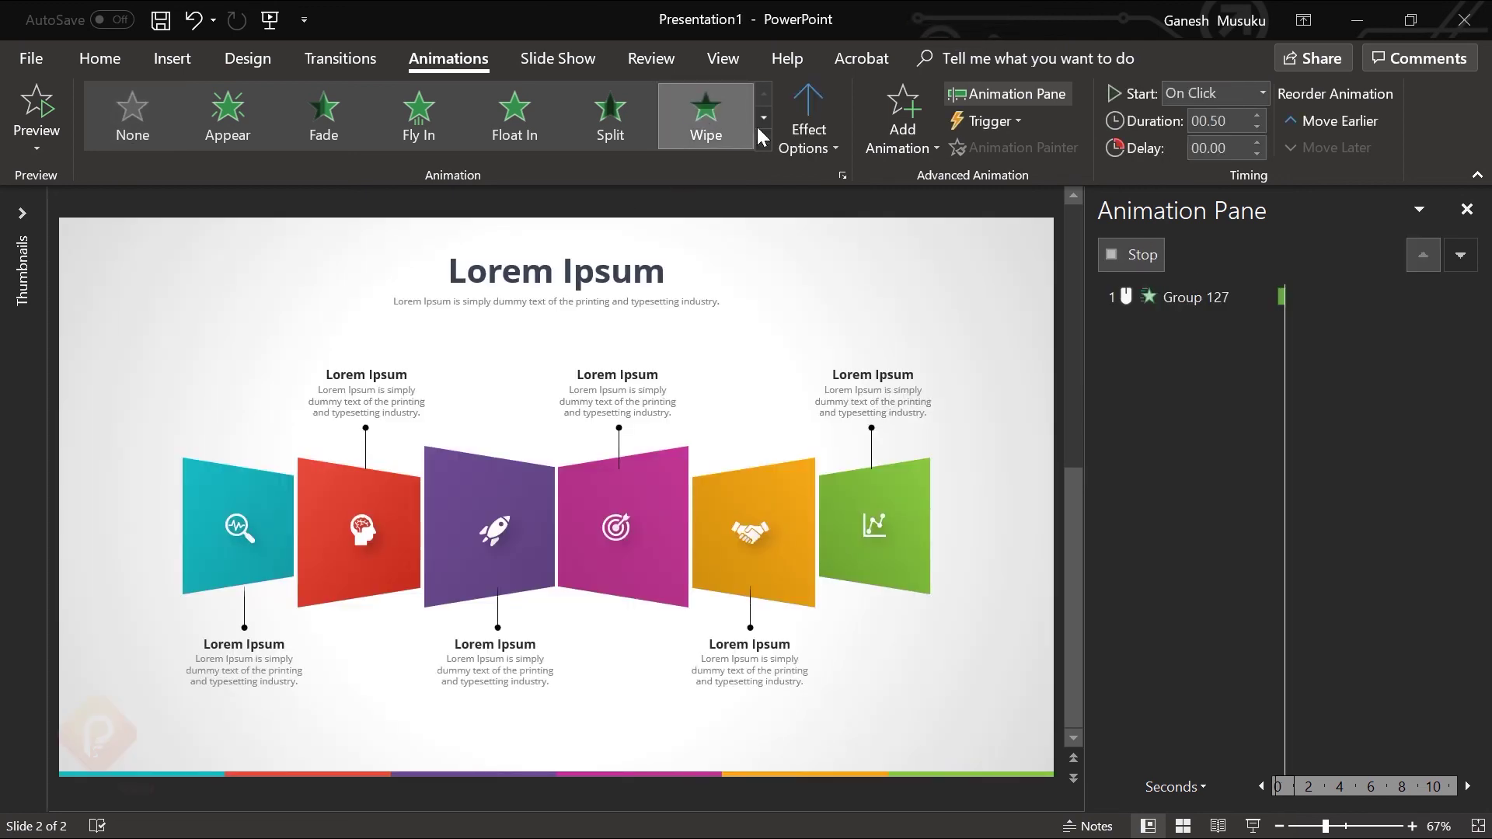
left_click(823, 146)
left_click(859, 353)
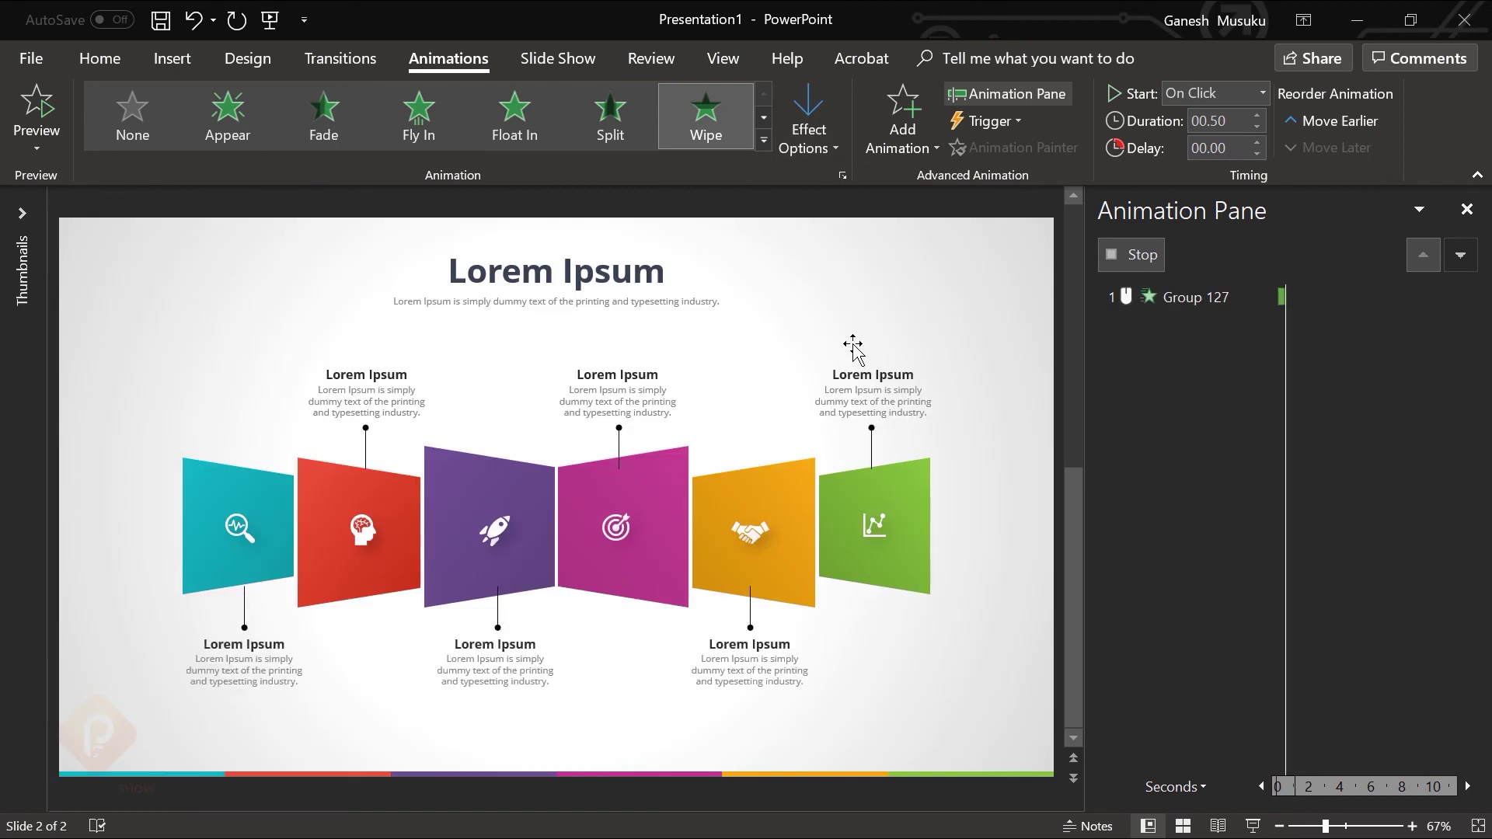
left_click(1262, 93)
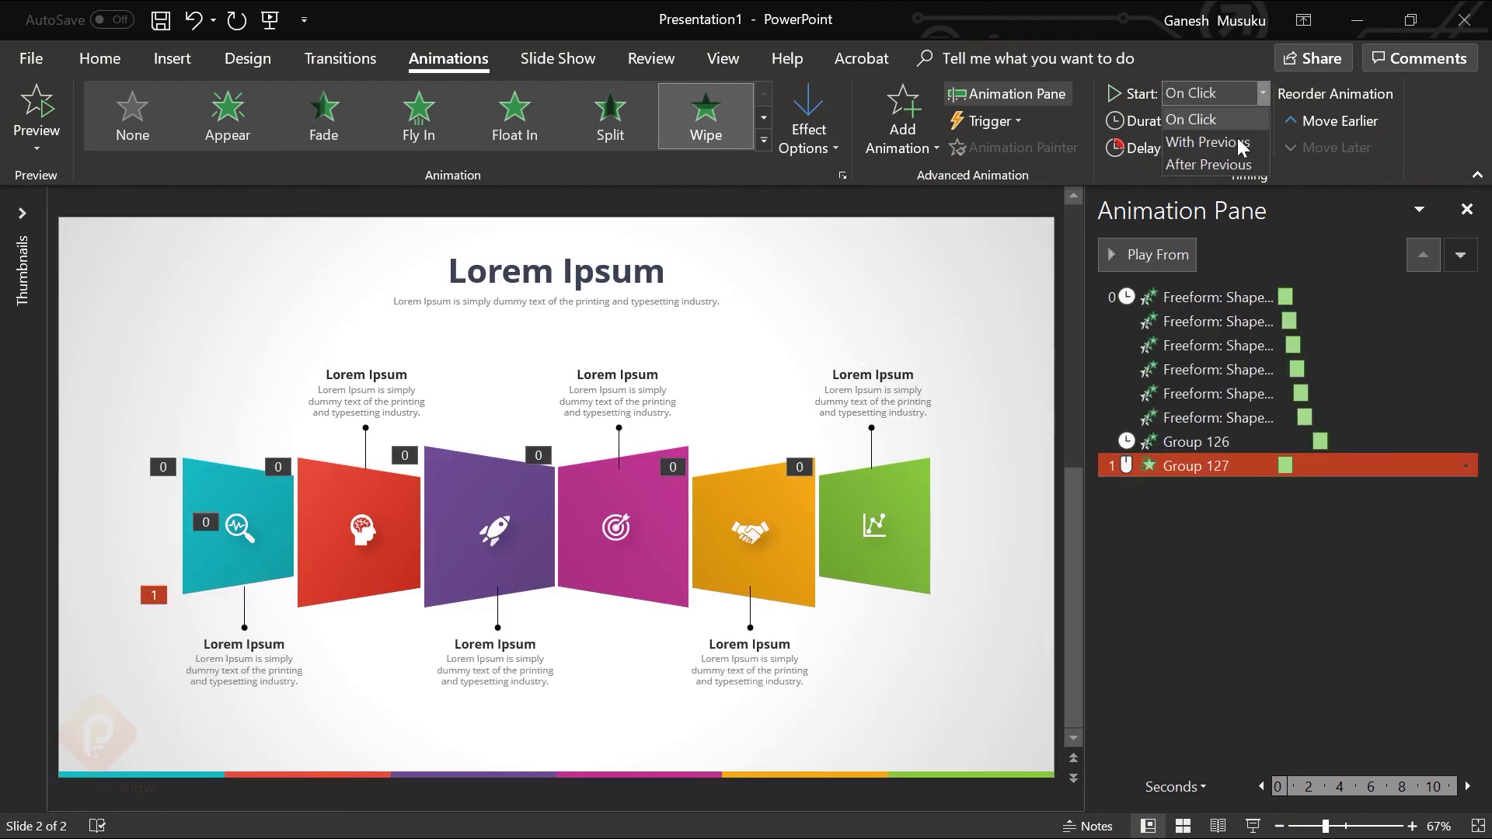
left_click(1209, 165)
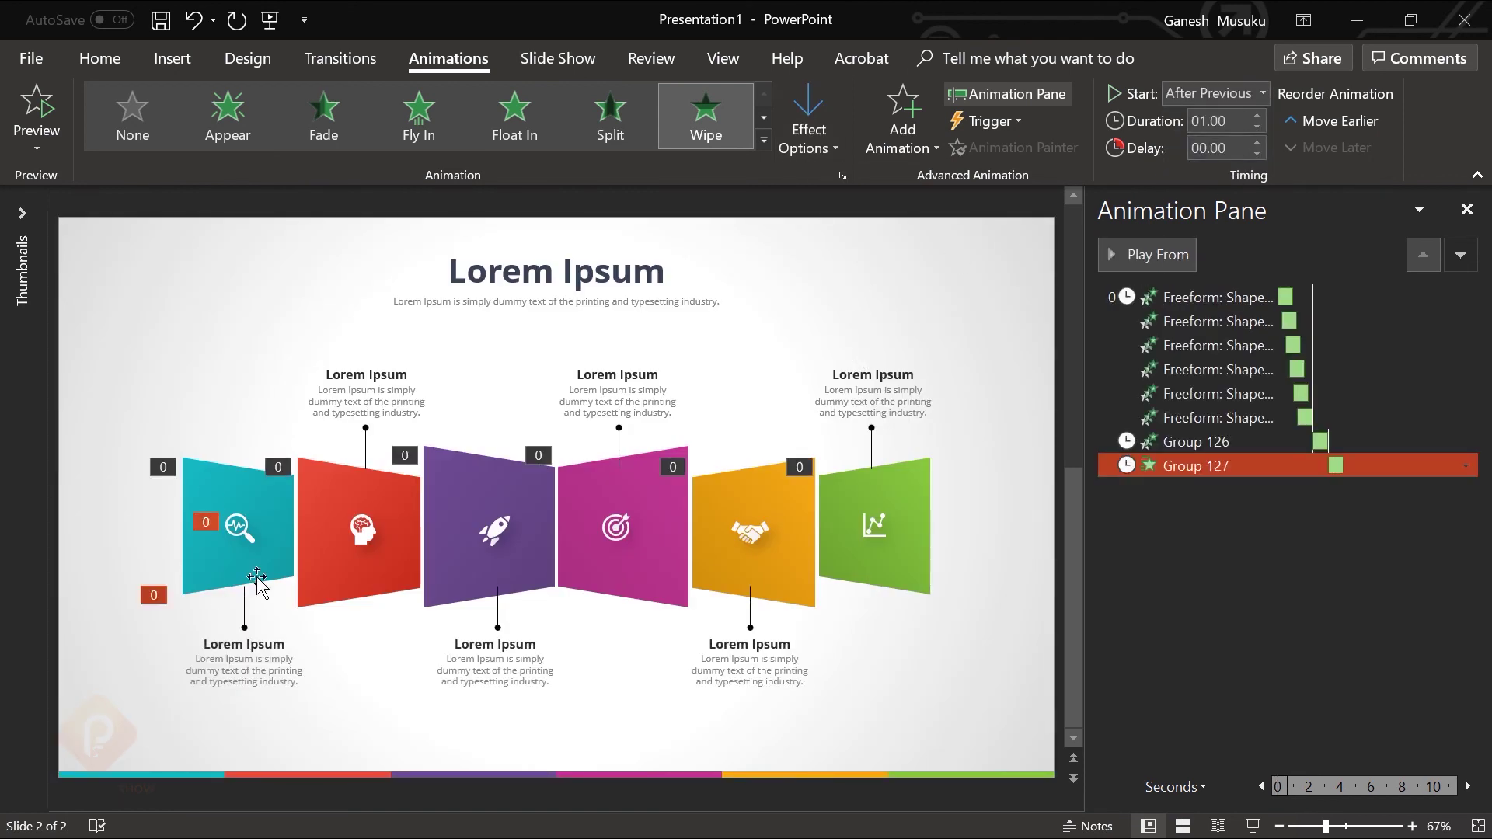
Step: Copy the wipe to the upper caption group, set From Bottom, starting With Previous
left_click(261, 681)
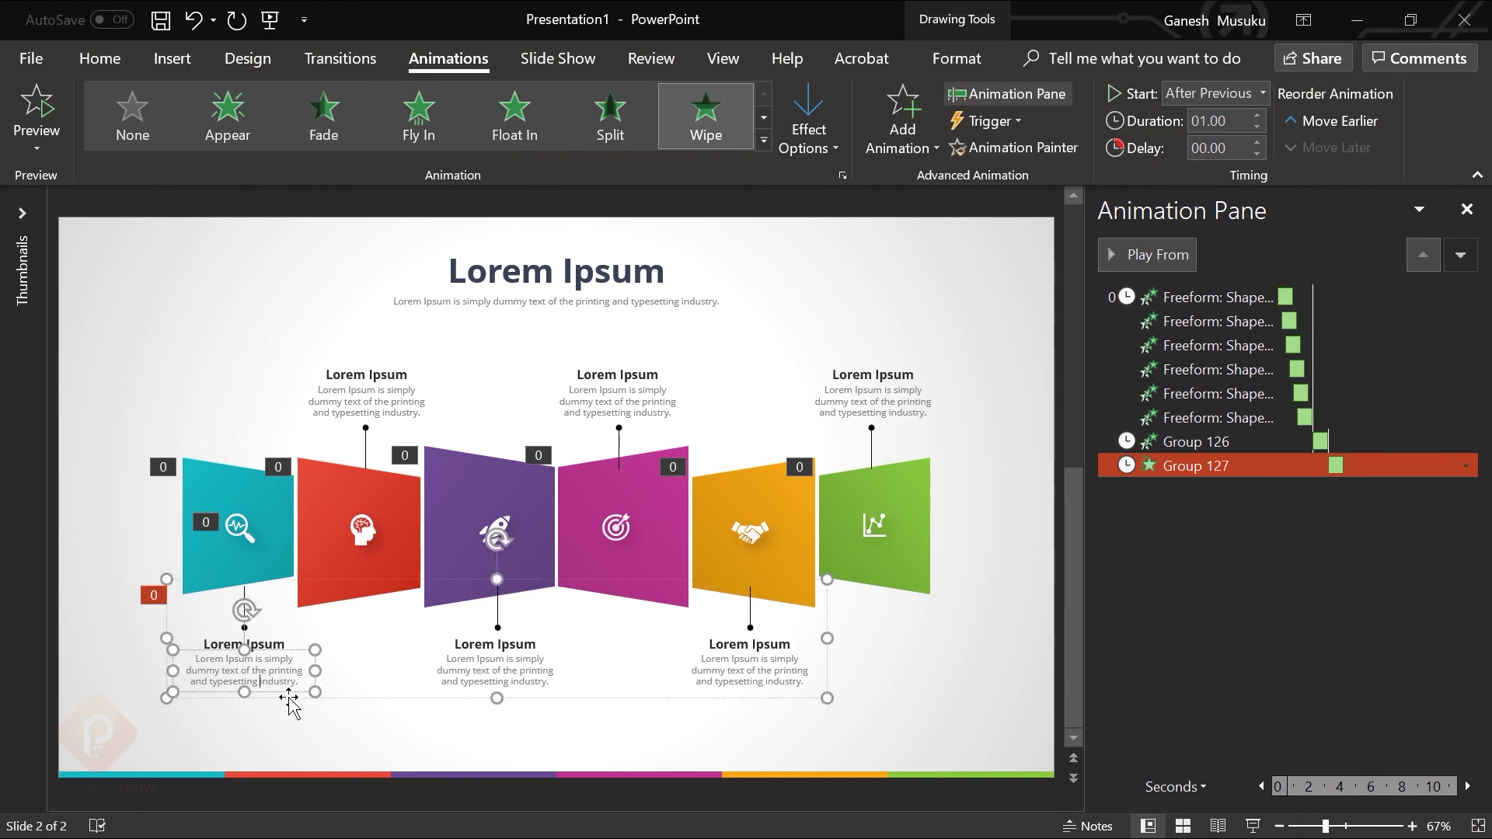
left_click(287, 699)
left_click(978, 154)
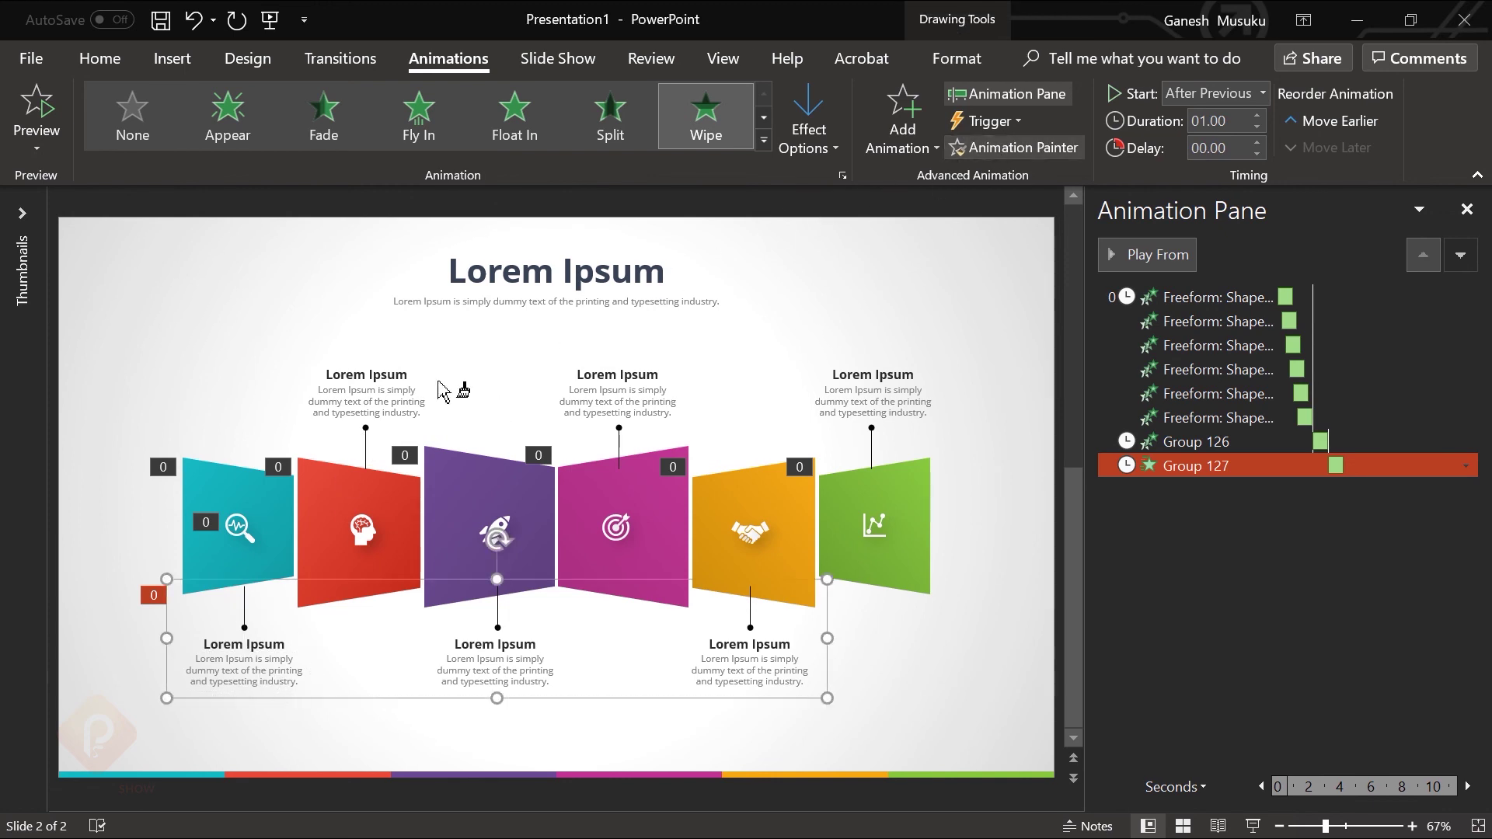
left_click(381, 418)
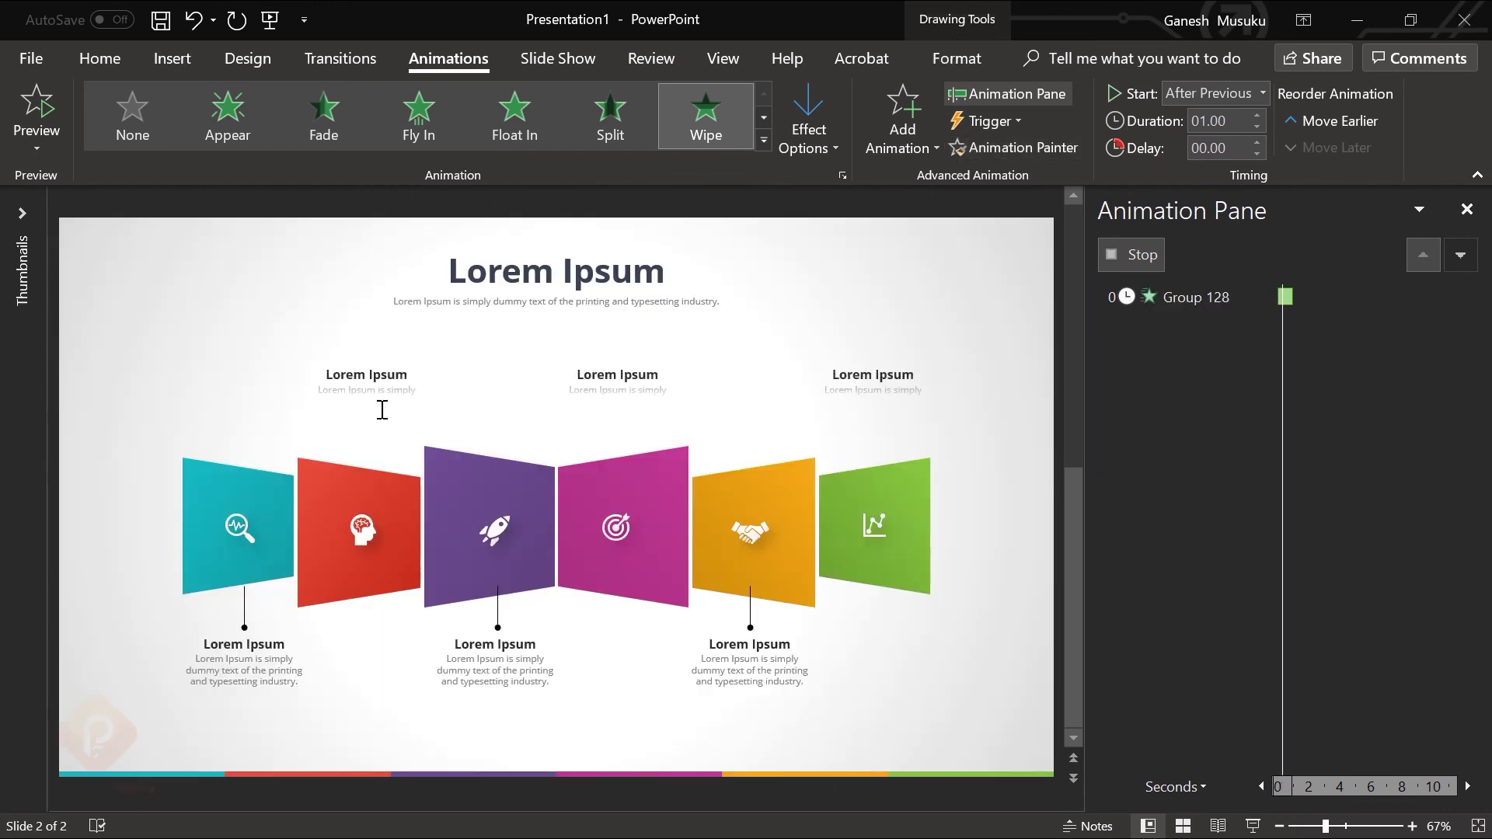
left_click(809, 132)
left_click(847, 215)
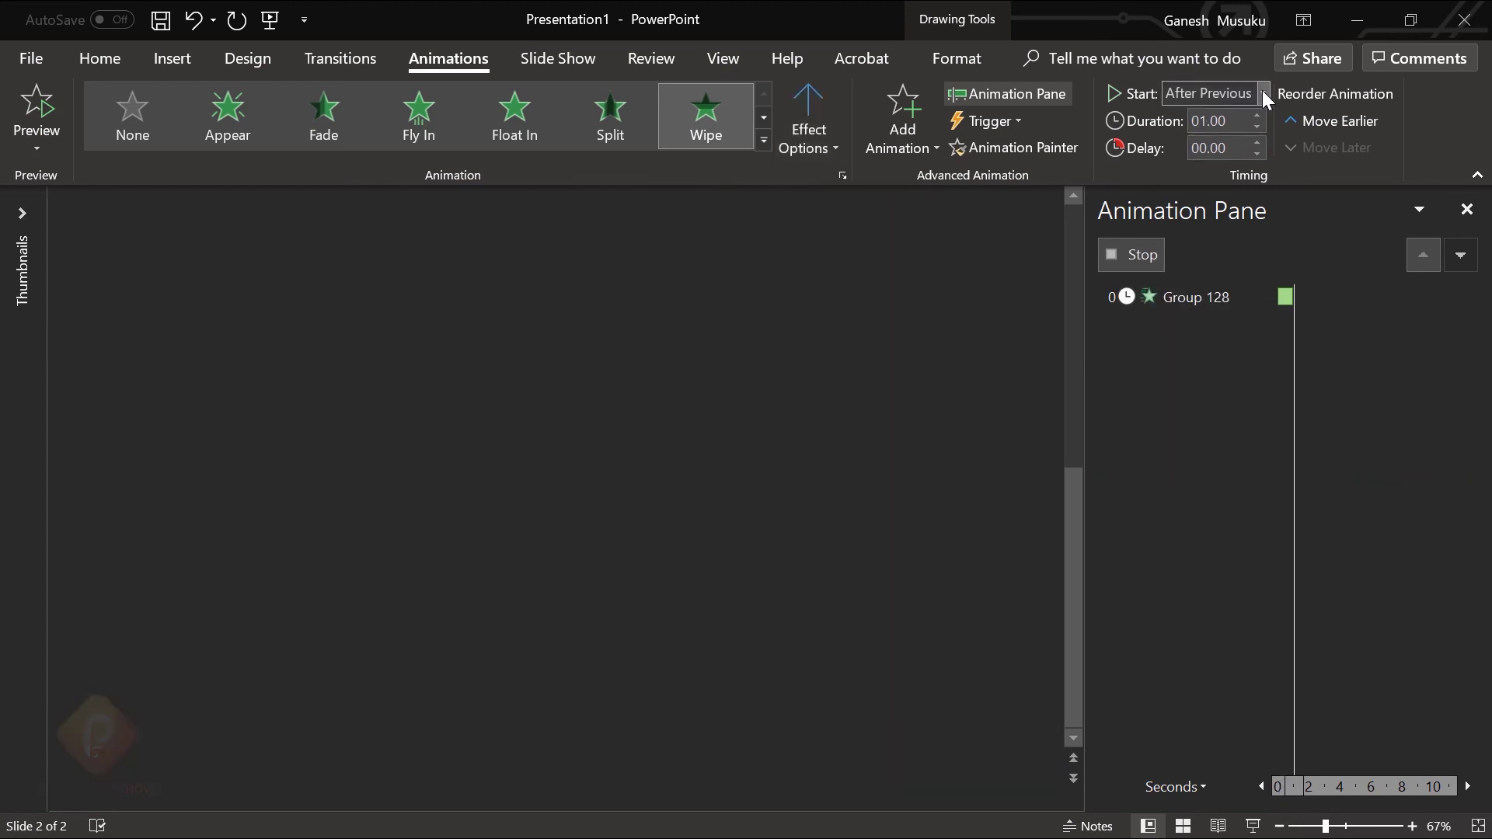
left_click(1263, 92)
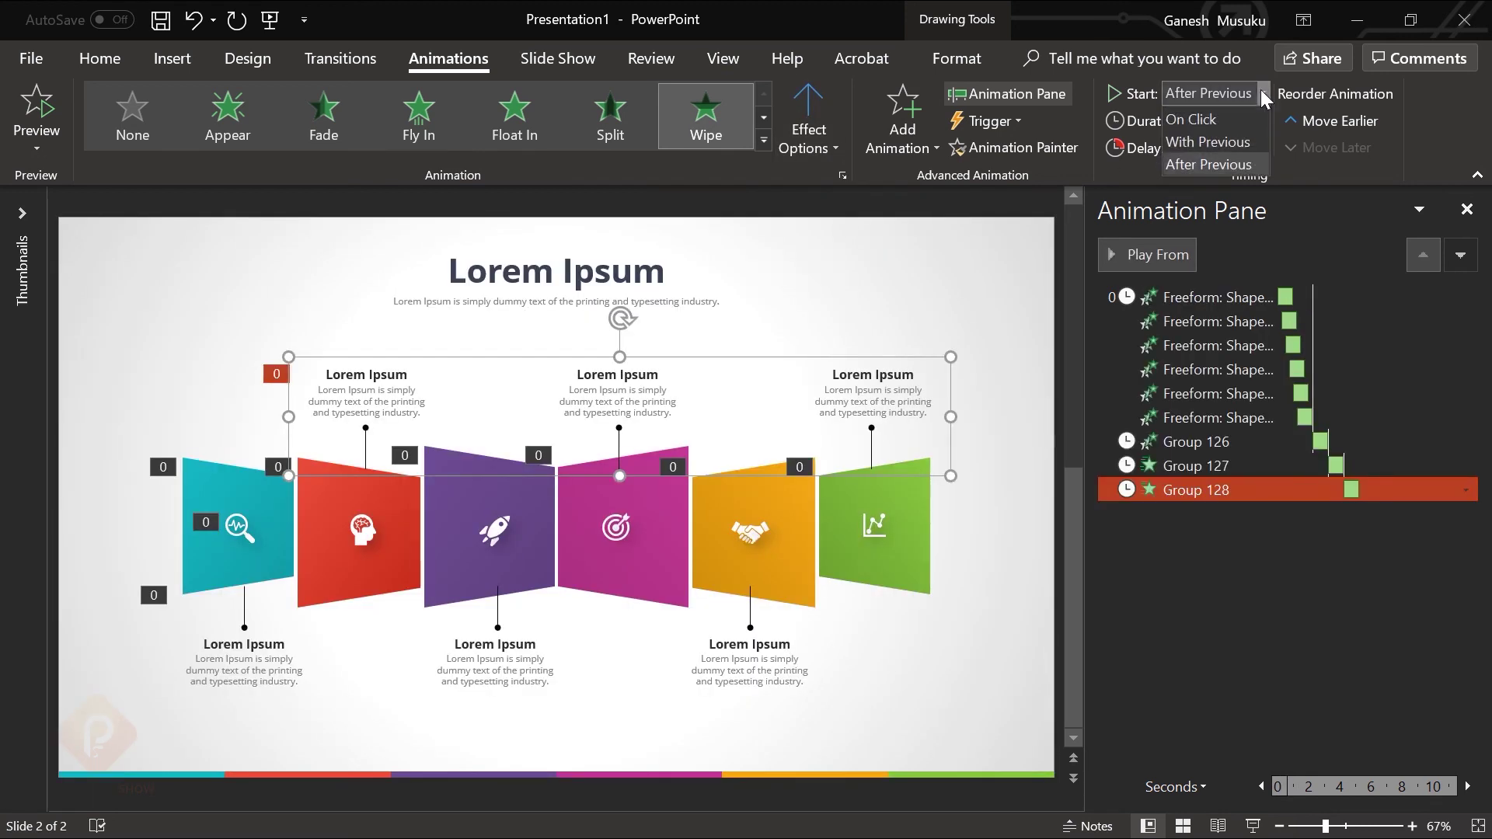
left_click(1211, 149)
Step: Send both caption groups and the background picture to back, close the Animation Pane, and play the slide show
left_click(1239, 550)
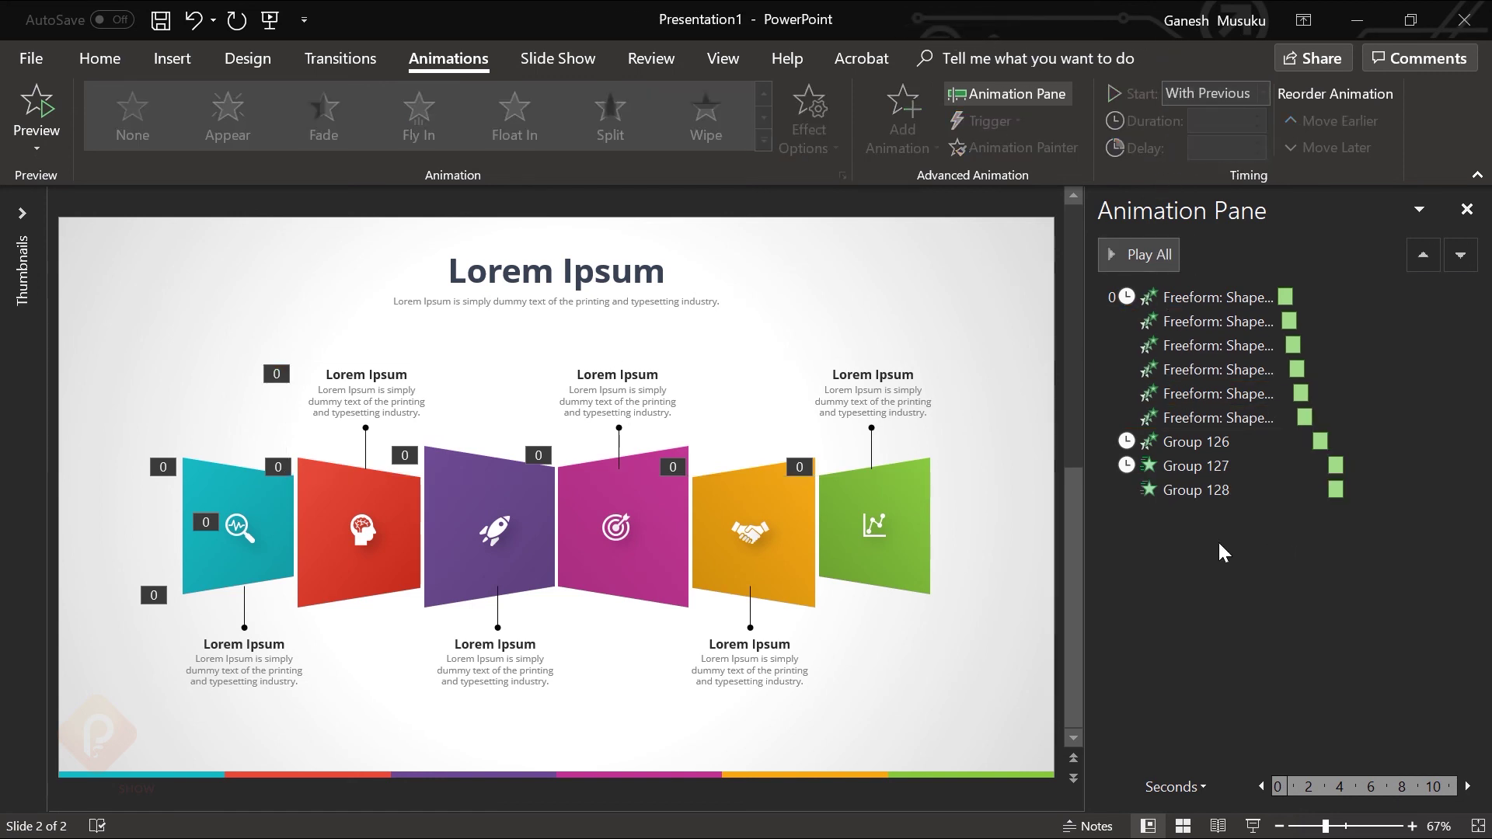
left_click(527, 670)
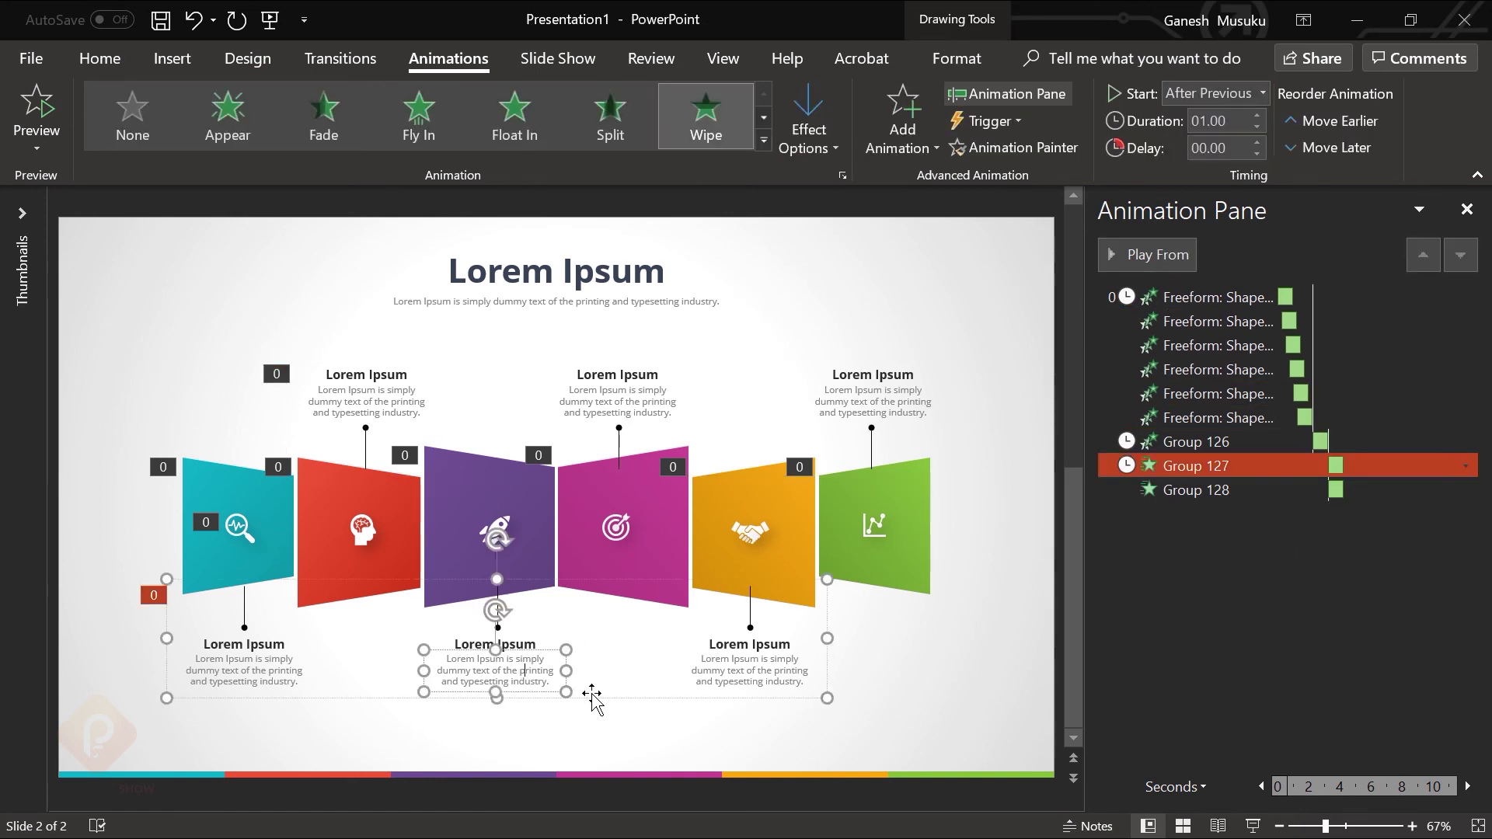
left_click(601, 699)
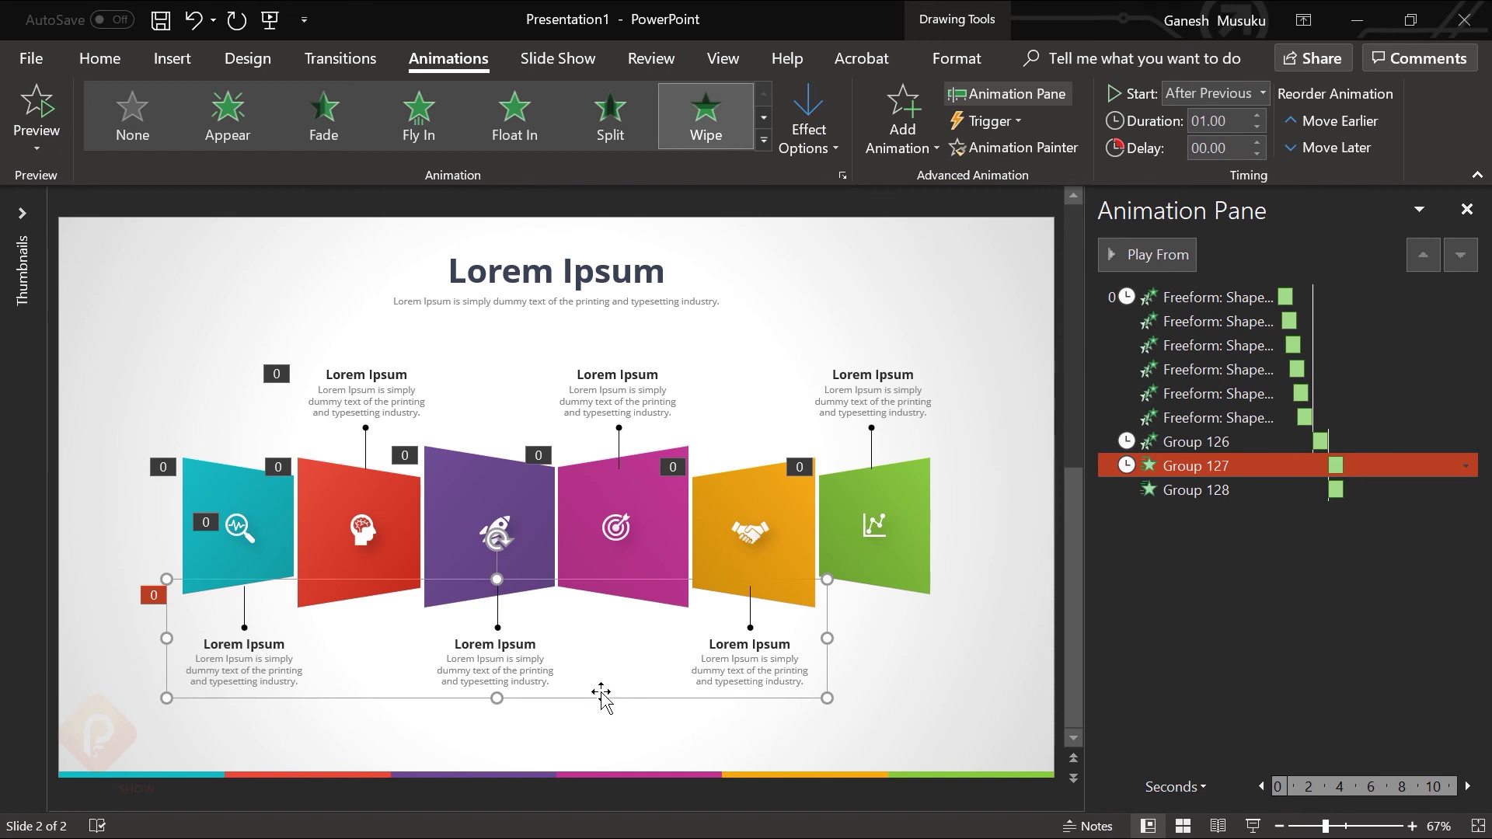
left_click(658, 410, "shift")
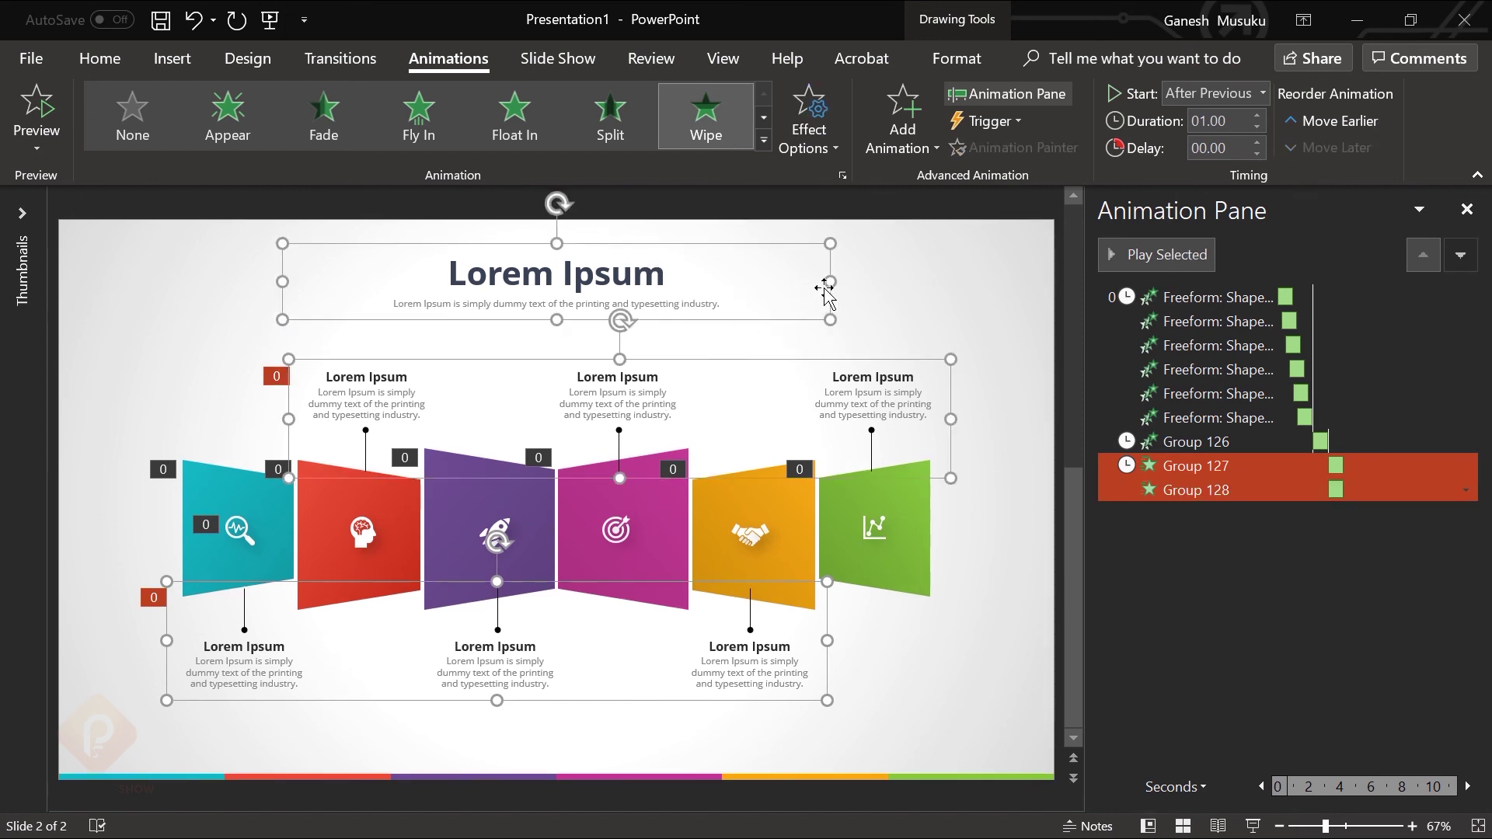
left_click(942, 288, "shift")
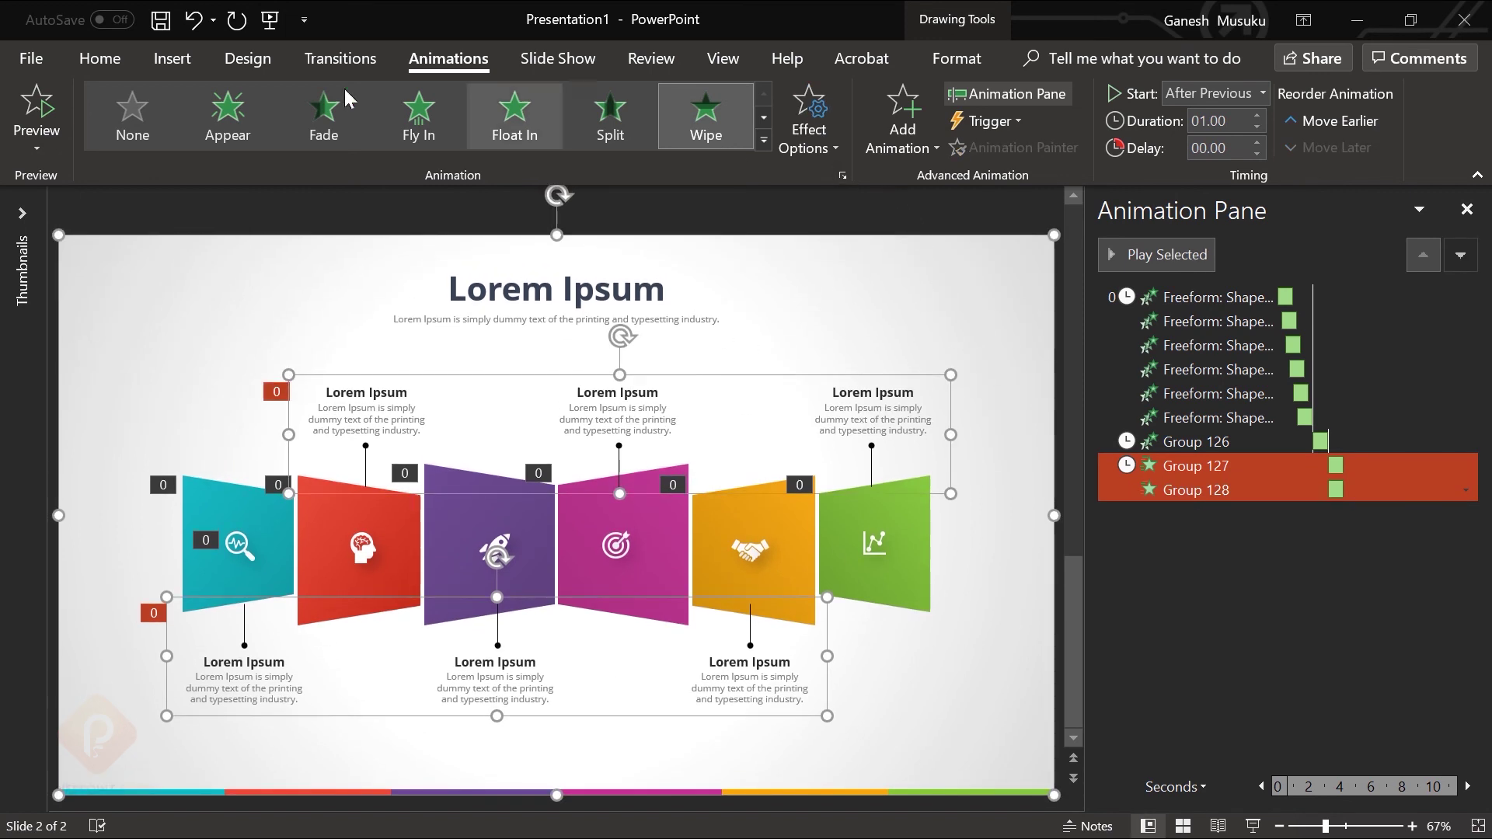
left_click(99, 59)
left_click(902, 140)
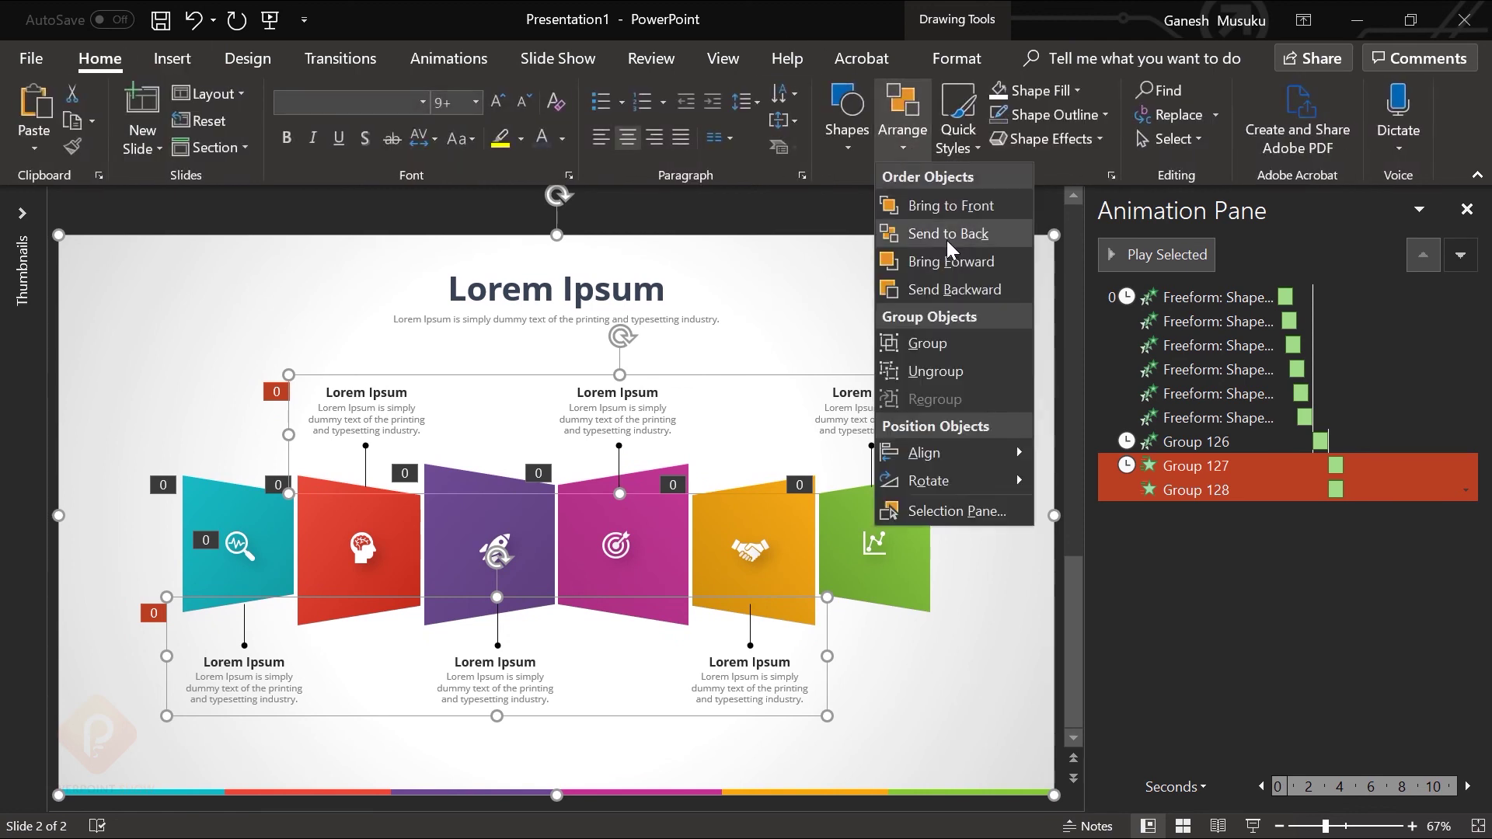
left_click(911, 228)
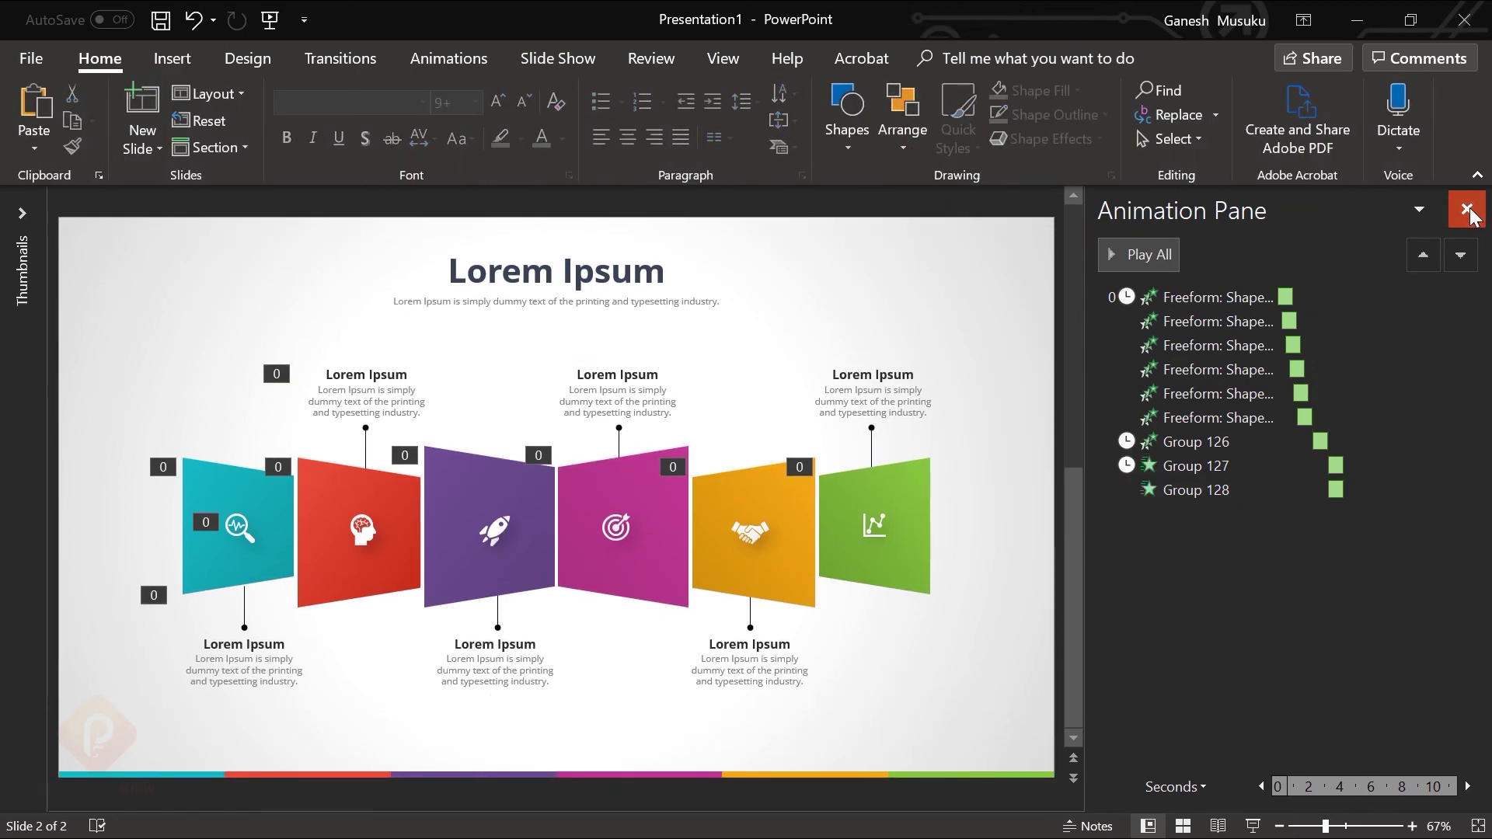
left_click(1467, 210)
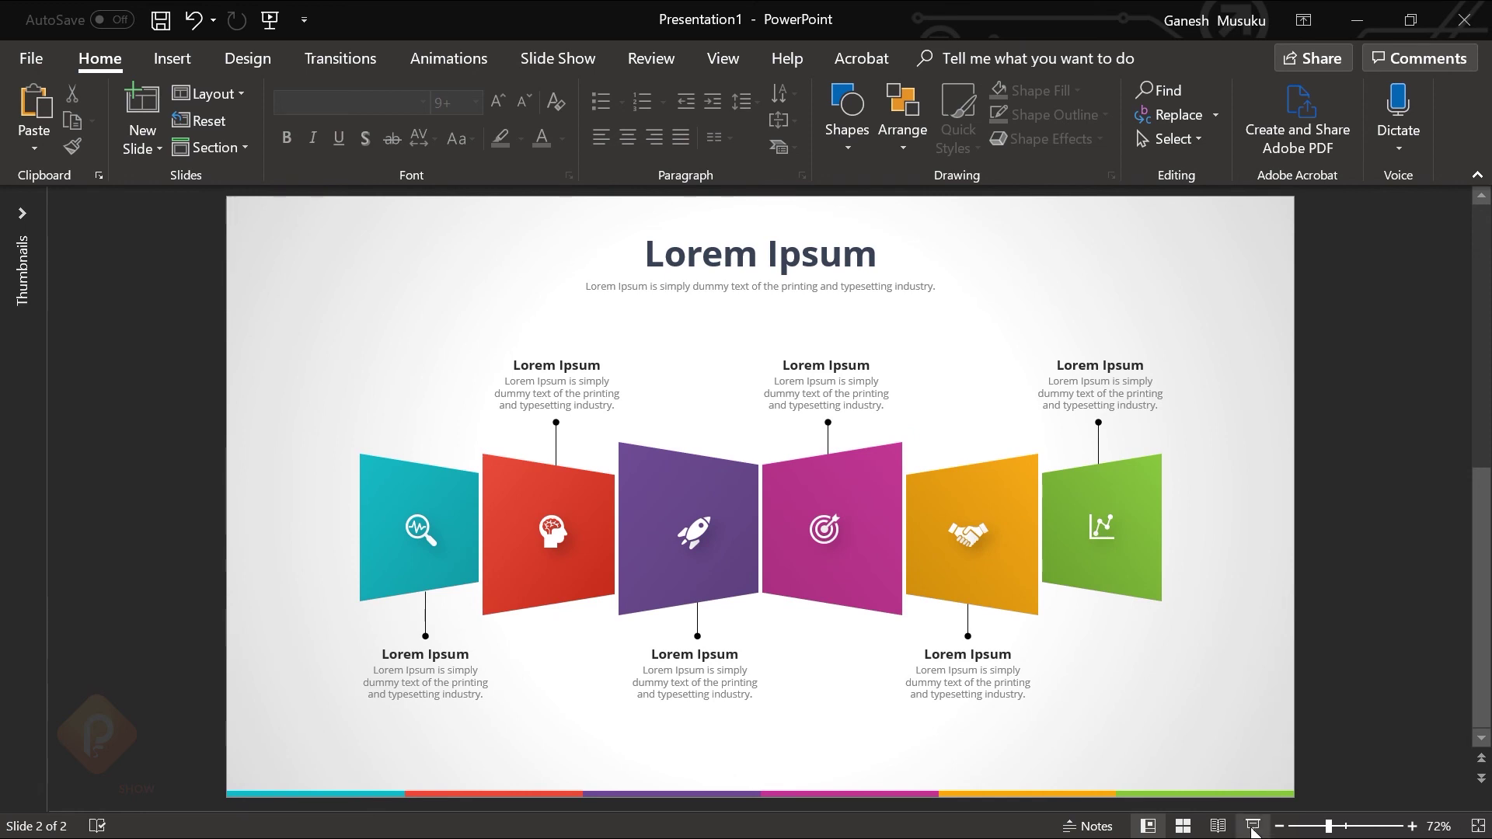
key("shift+F5")
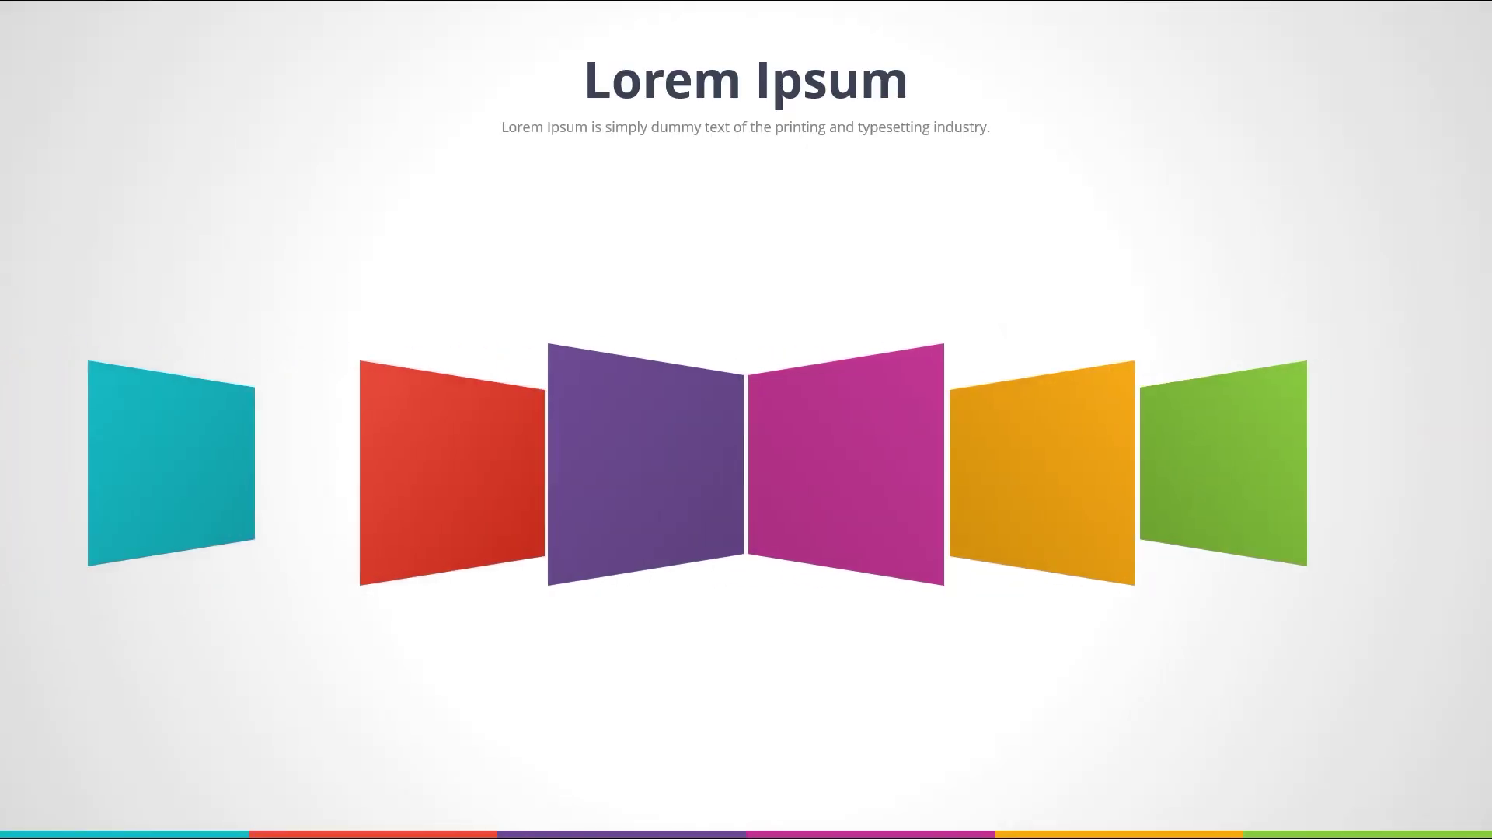